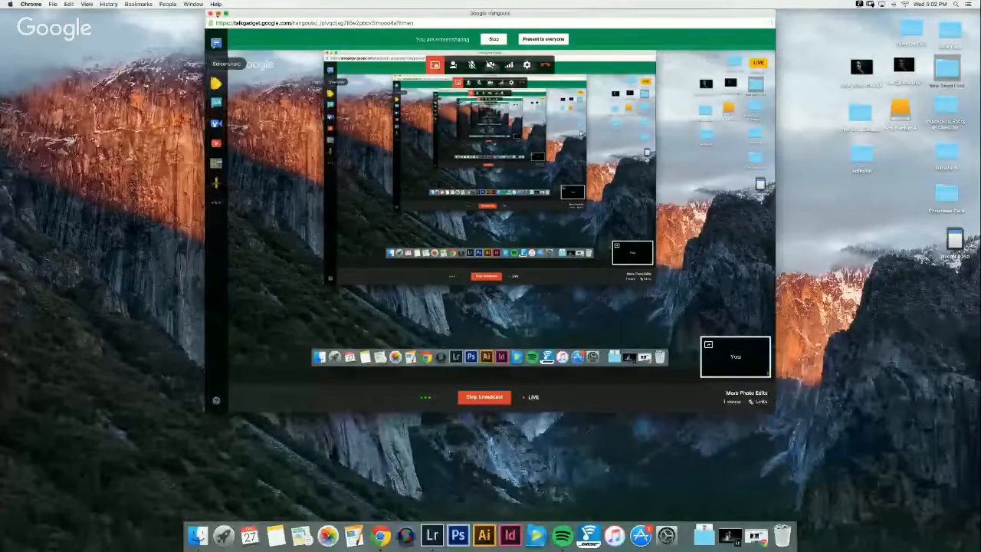
Step: Minimize the Hangouts window and arrange Lightroom beside the Watch Me Work stream page, with the page's chat exposed
left_click(219, 13)
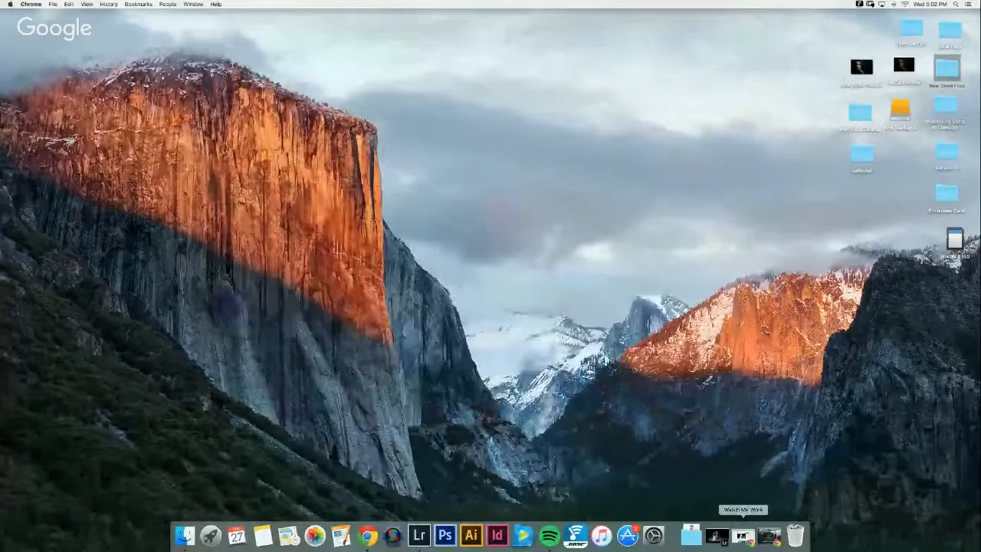
left_click(718, 534)
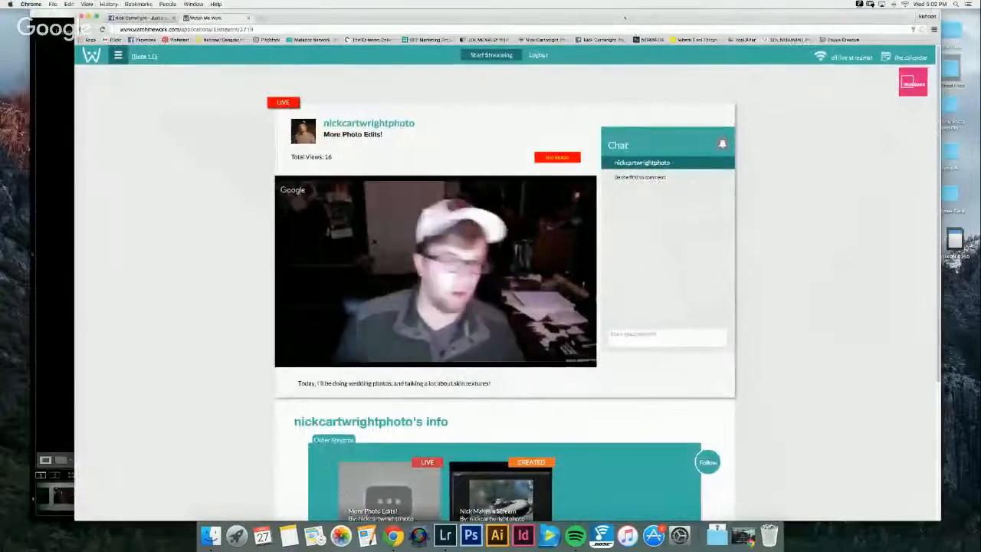
left_click_drag(320, 15, 451, 14)
left_click_drag(174, 11, 139, 11)
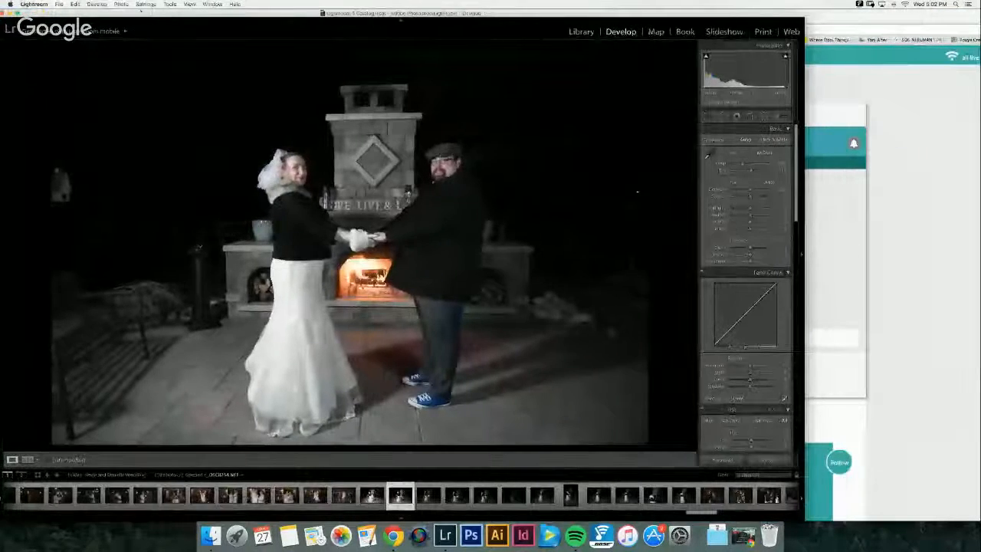
left_click_drag(831, 16, 938, 15)
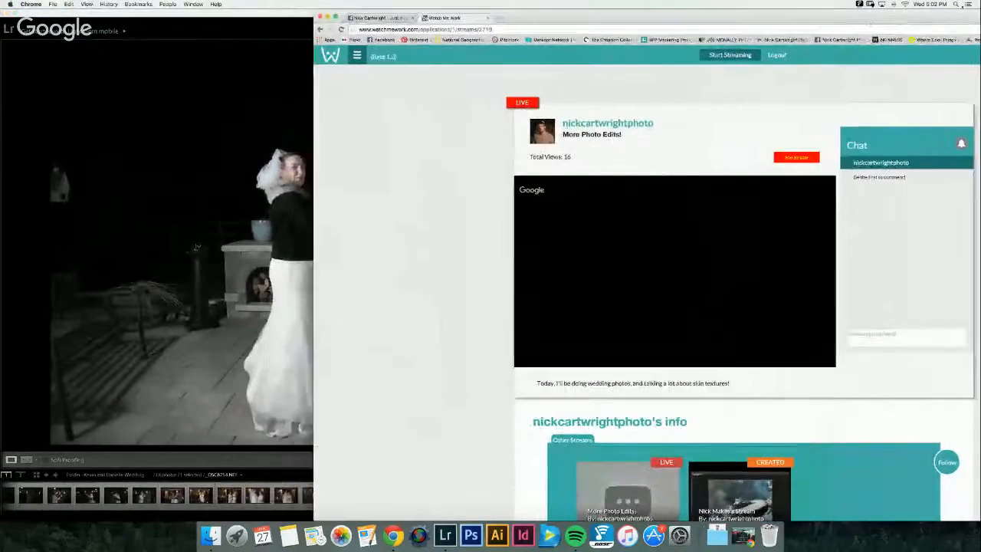
left_click(173, 12)
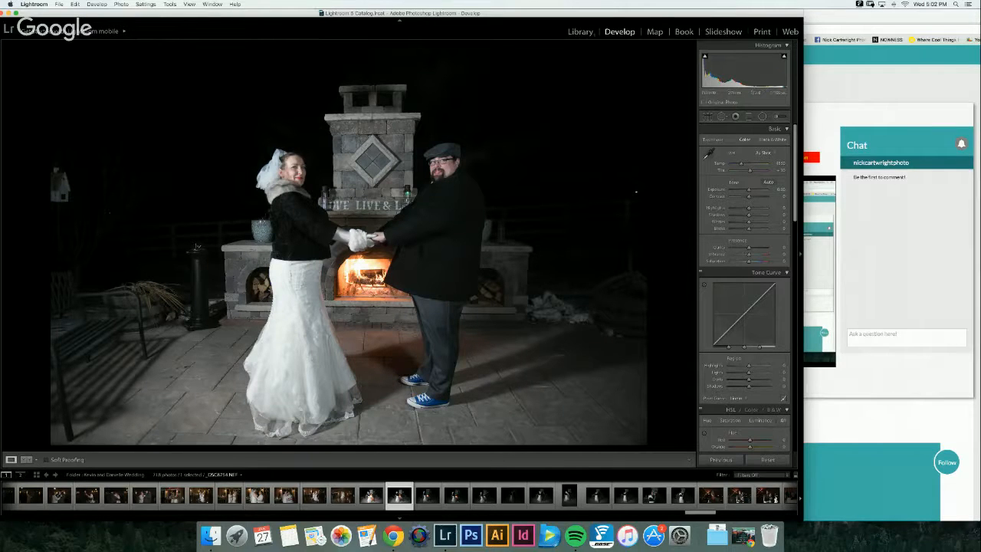
Step: Examine the couple in front of the outdoor fireplace at close zoom in the Develop module
left_click(580, 33)
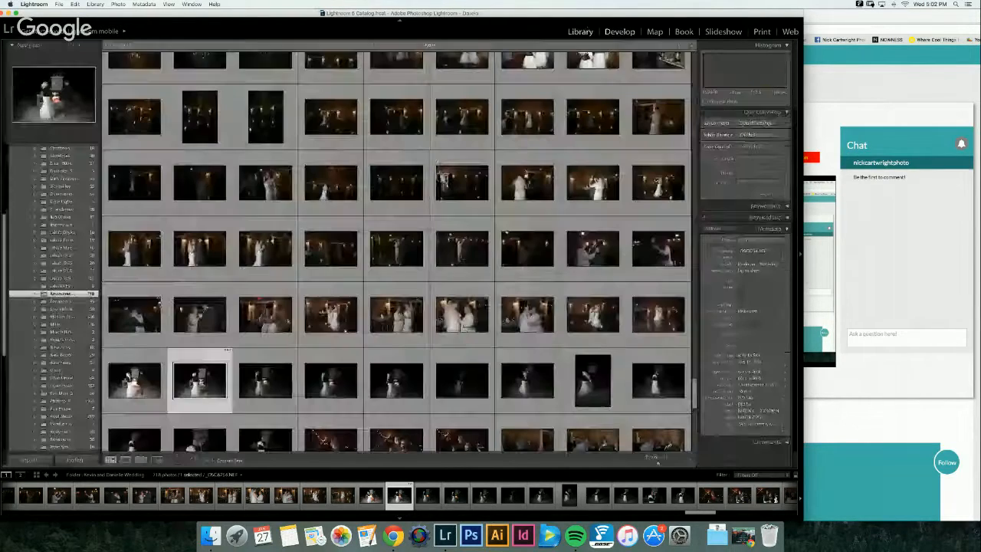
key("d")
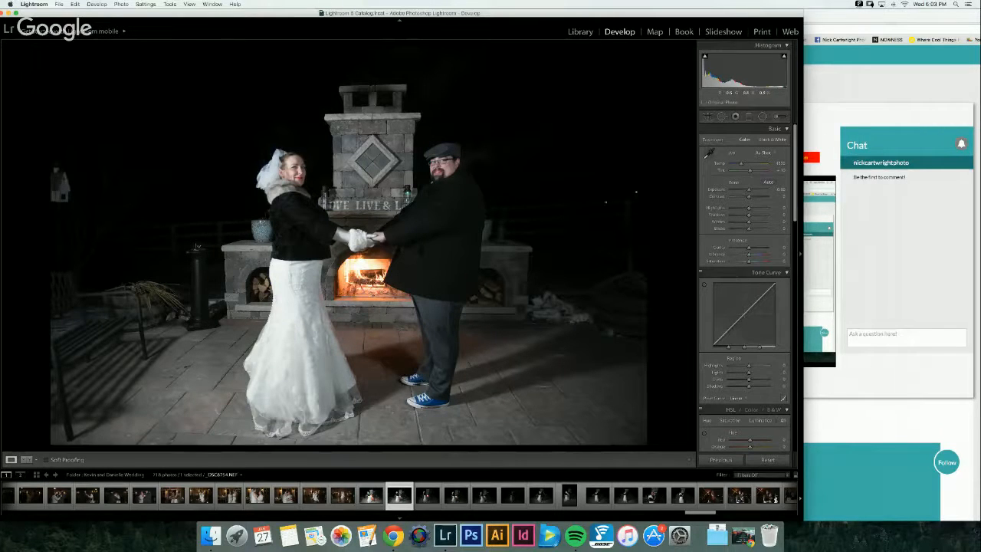
key("z")
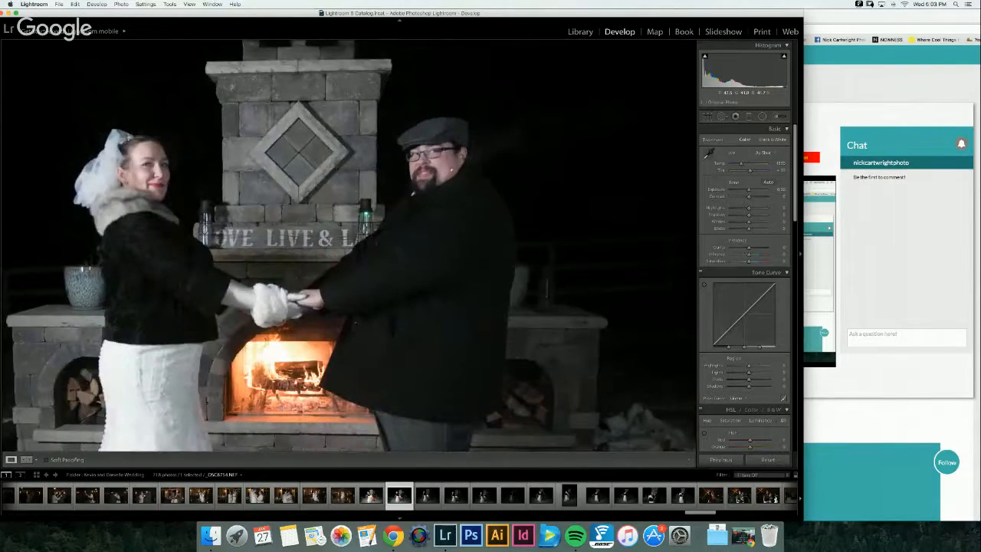
left_click_drag(353, 205, 471, 198)
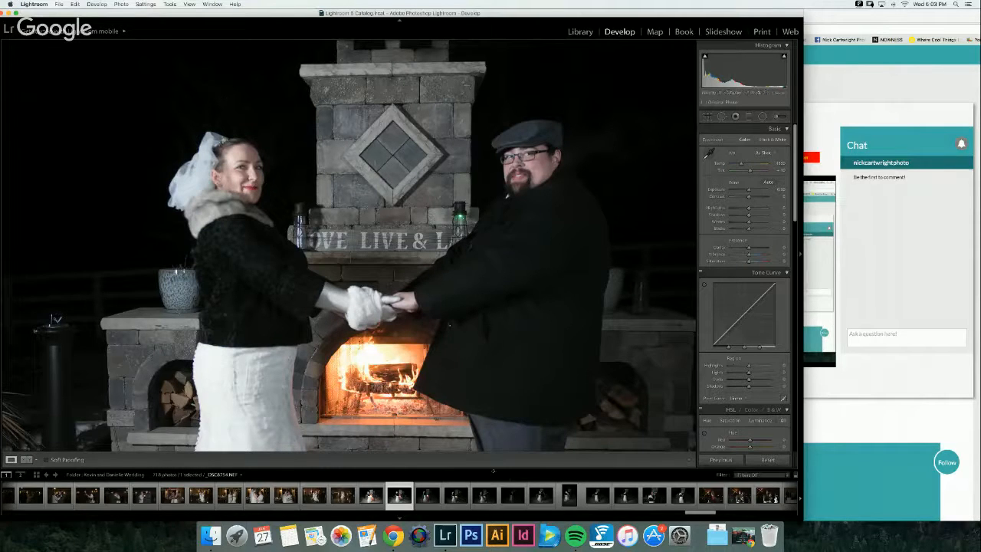
left_click_drag(718, 509, 139, 511)
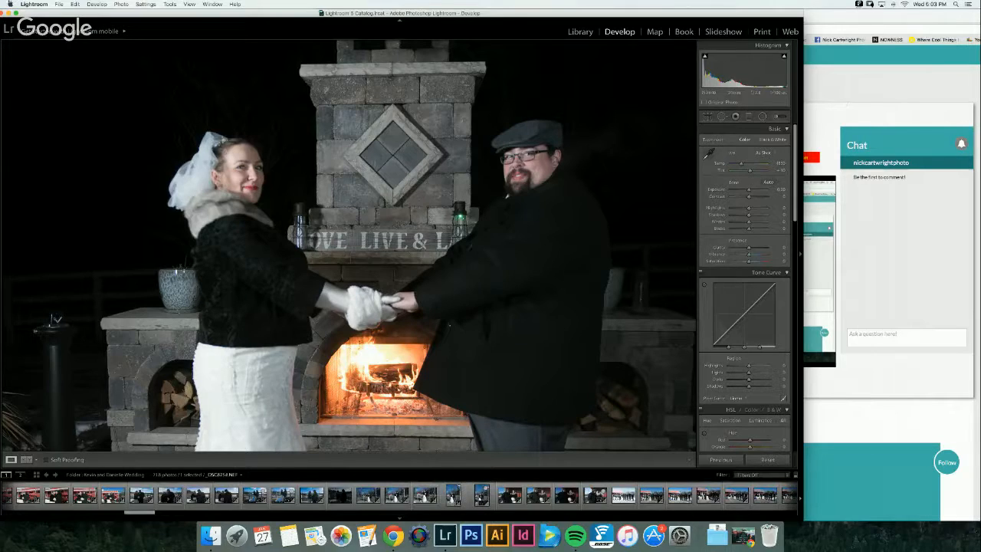
key("super+m")
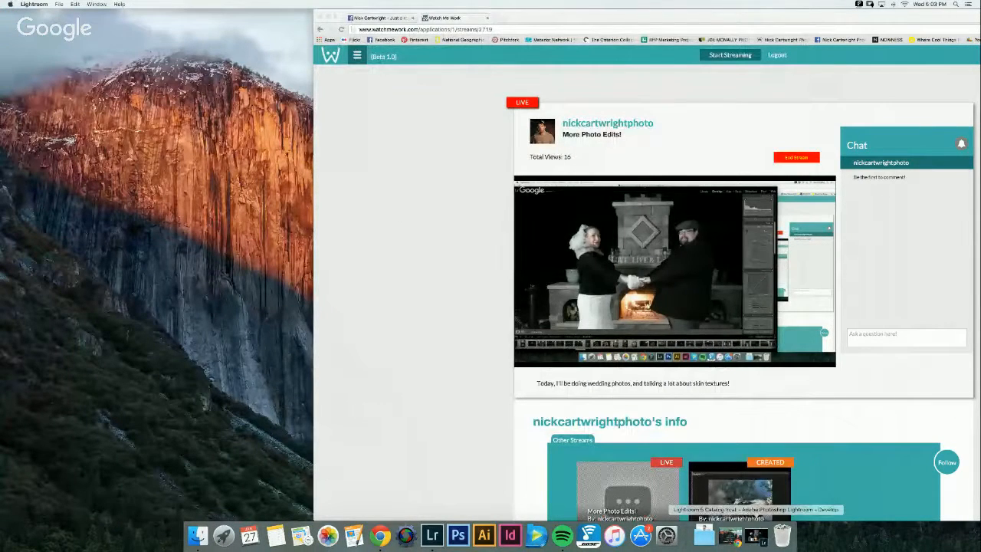
left_click(755, 536)
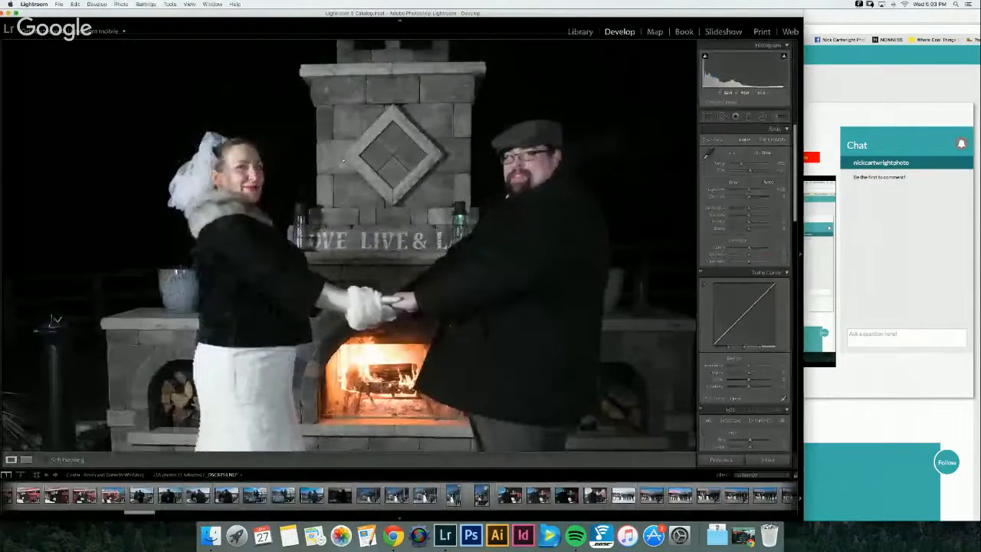
Step: Find the photo of the groomsmen around the red tractor in the wedding folder's grid and open it in Develop
key("g")
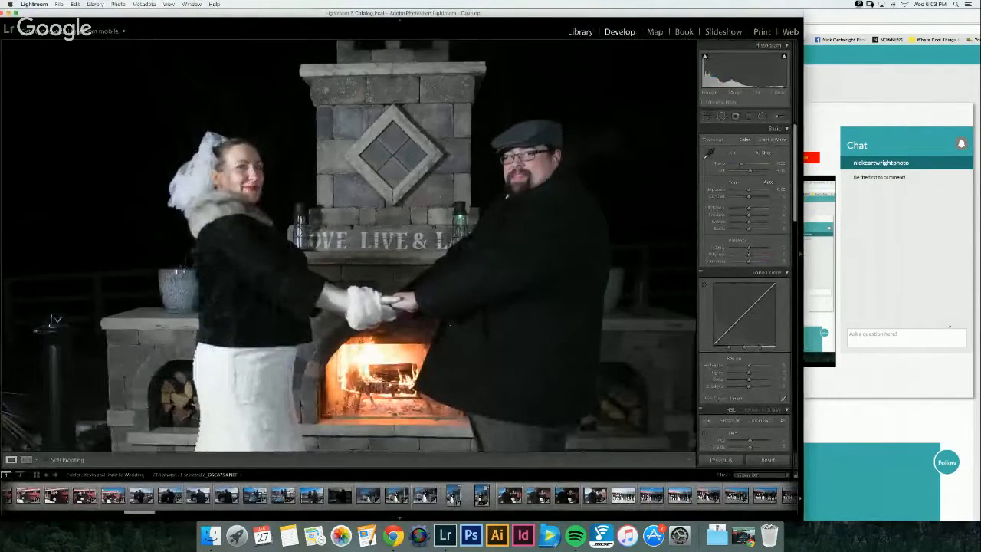
scroll(528, 268, "down", 15)
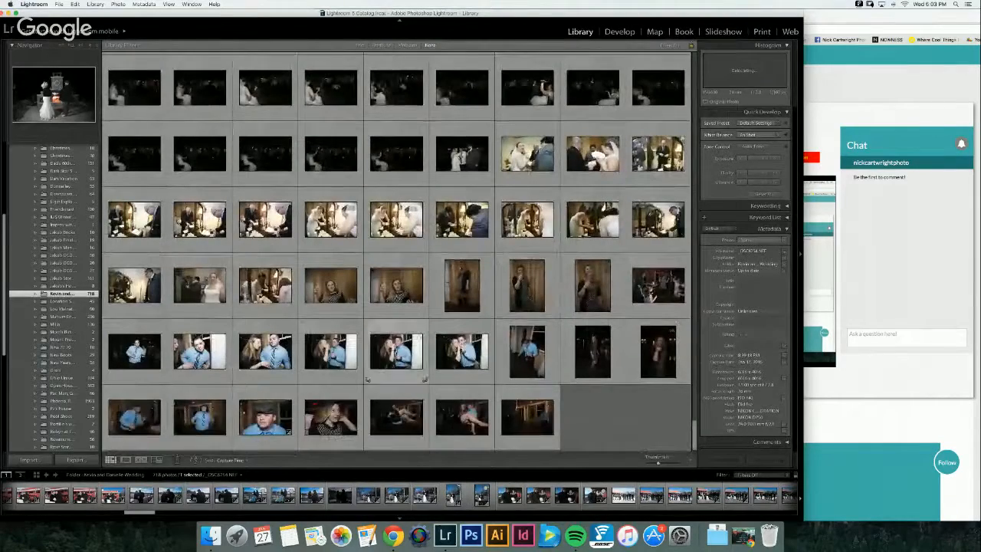
scroll(331, 361, "up", 10)
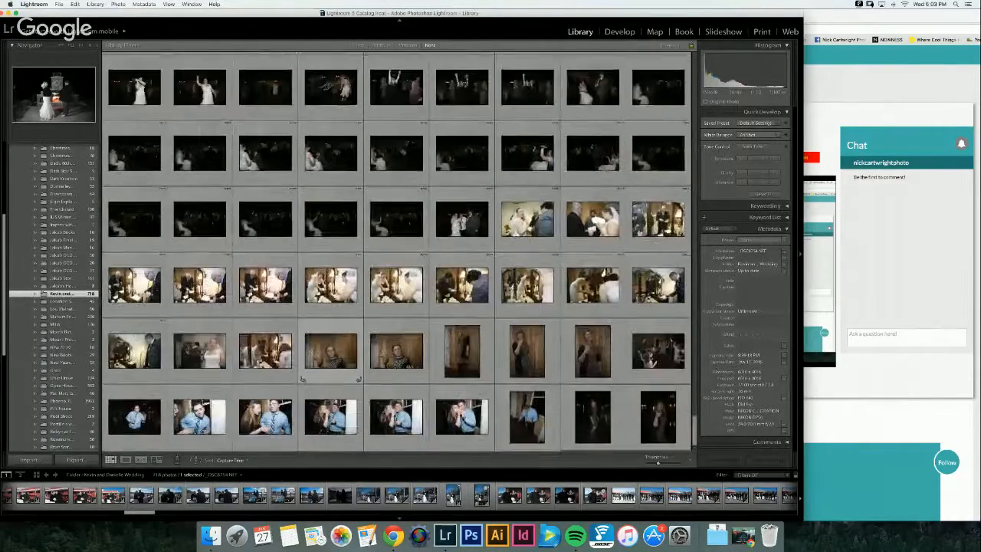
scroll(330, 360, "up", 2)
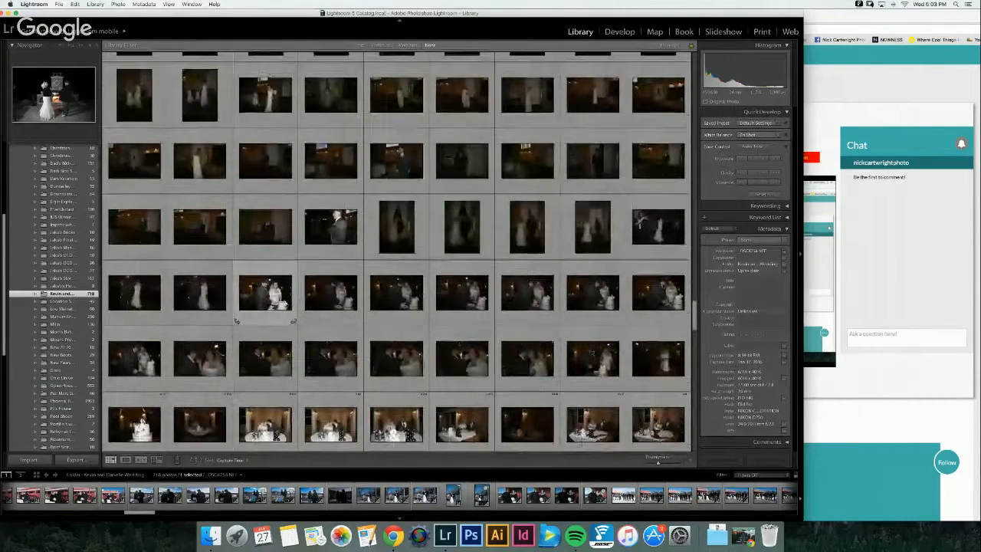
scroll(330, 201, "up", 5)
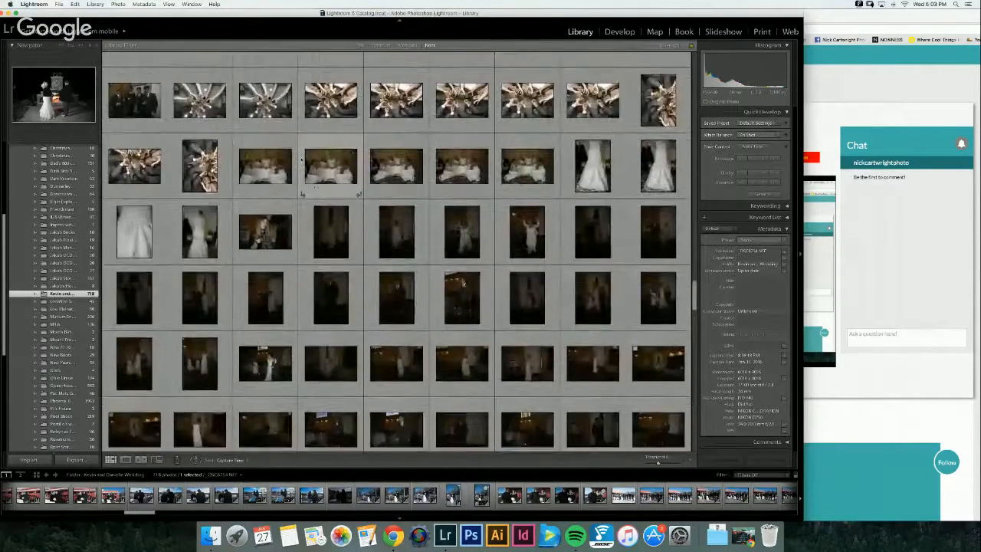
scroll(301, 159, "up", 1)
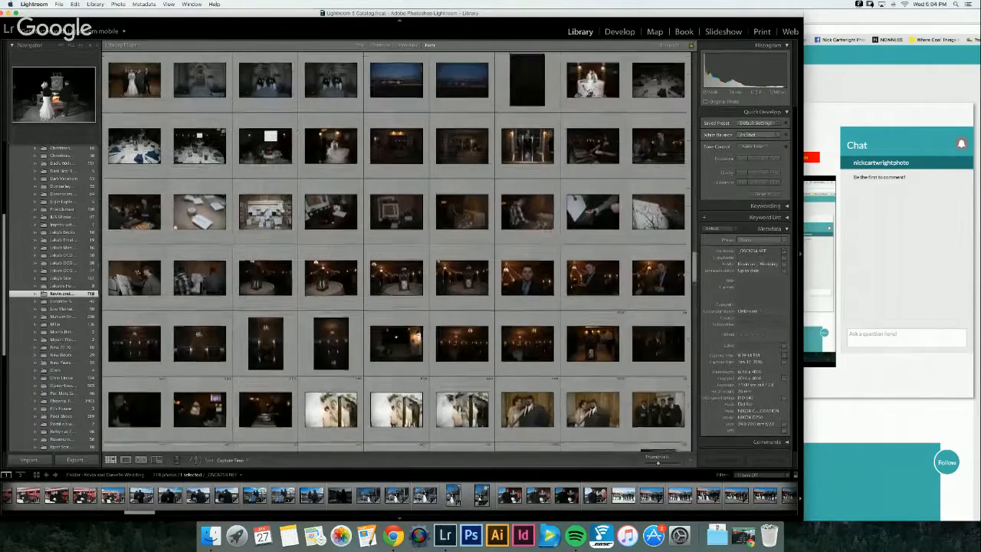
scroll(330, 172, "up", 4)
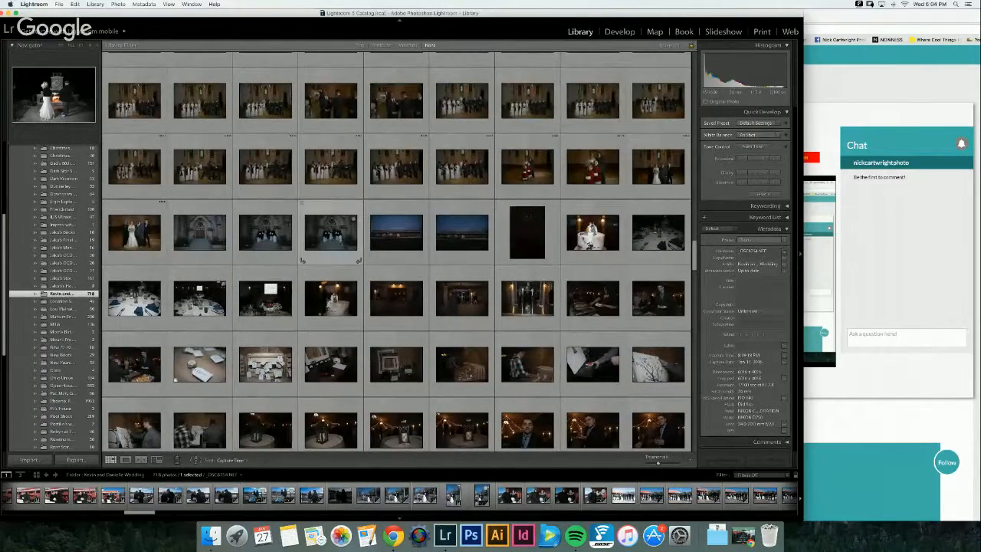
scroll(431, 259, "up", 4)
scroll(432, 258, "up", 15)
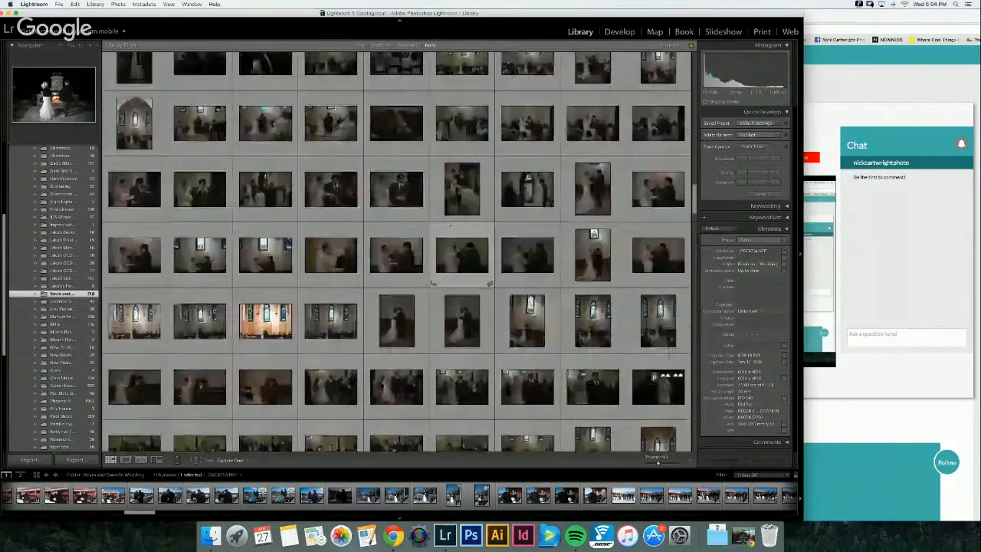
scroll(432, 267, "up", 10)
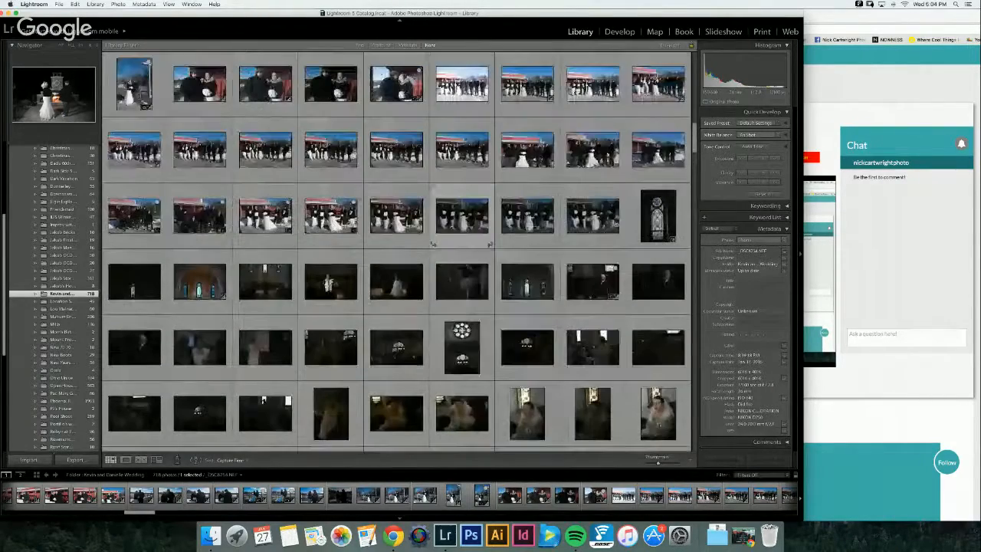
scroll(432, 266, "up", 2)
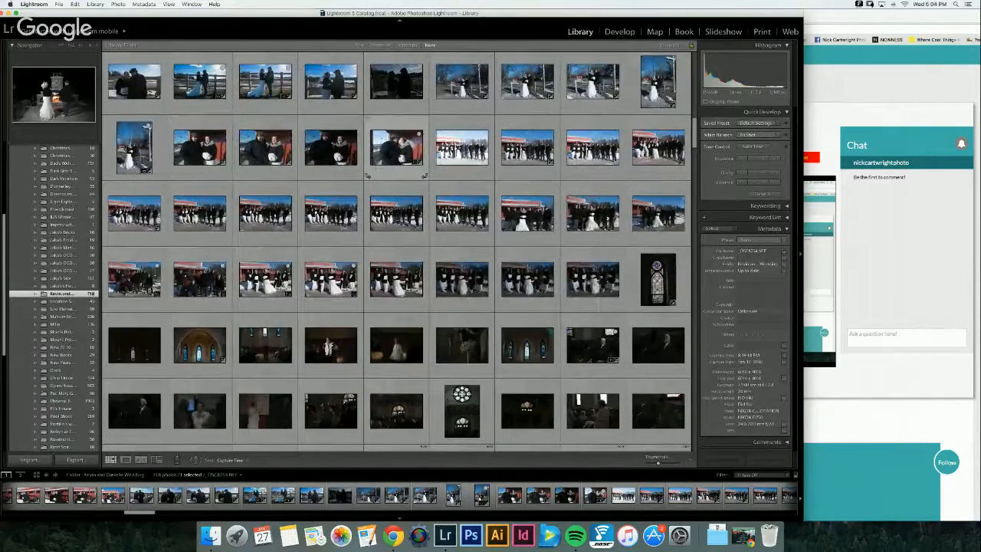
scroll(396, 164, "up", 1)
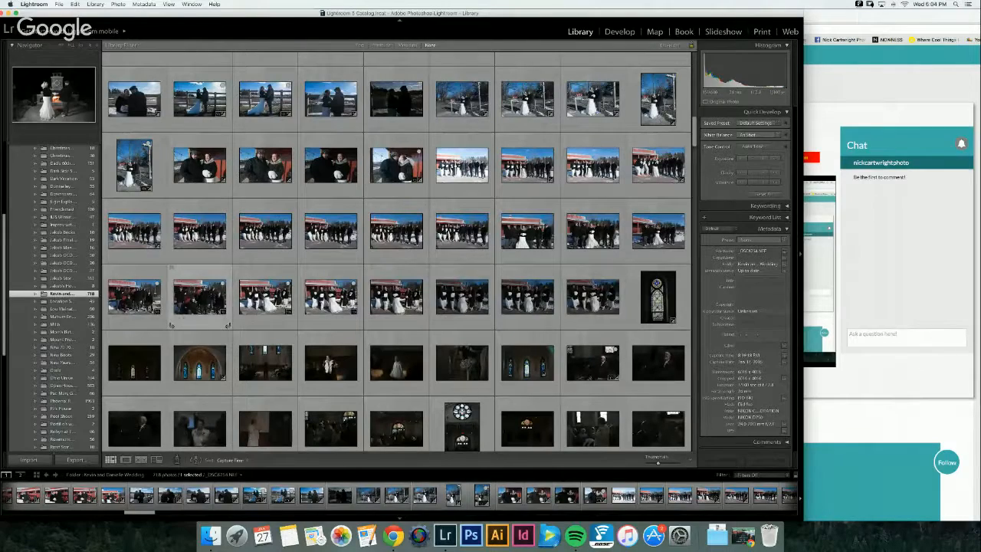
left_click(200, 297)
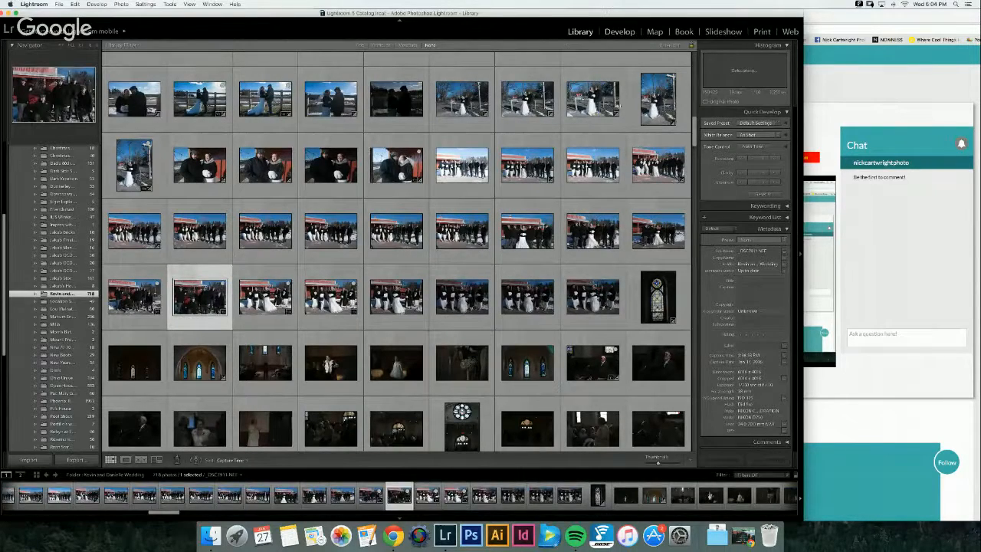
key("d")
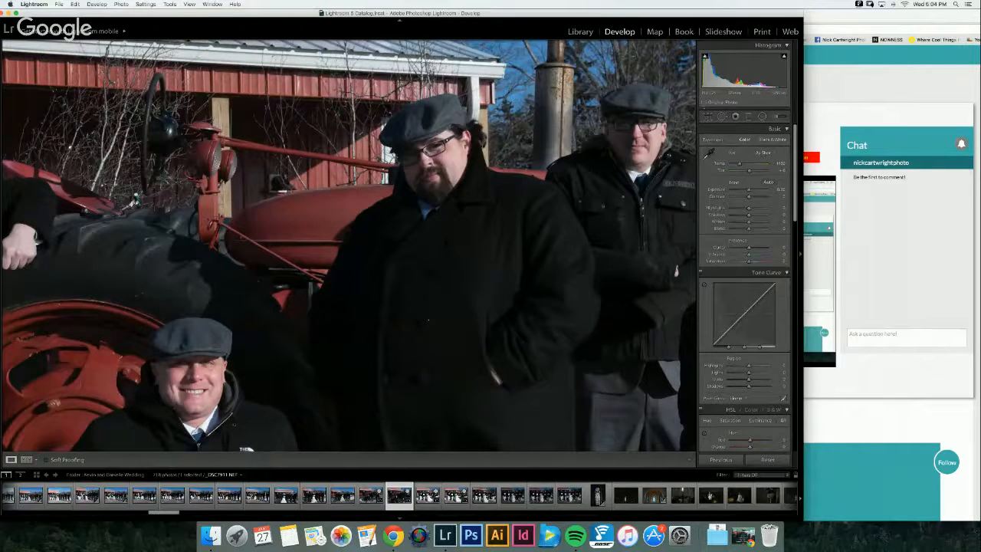
Step: Examine the whole groomsmen photo and then each man's face and skin at close zoom
key("z")
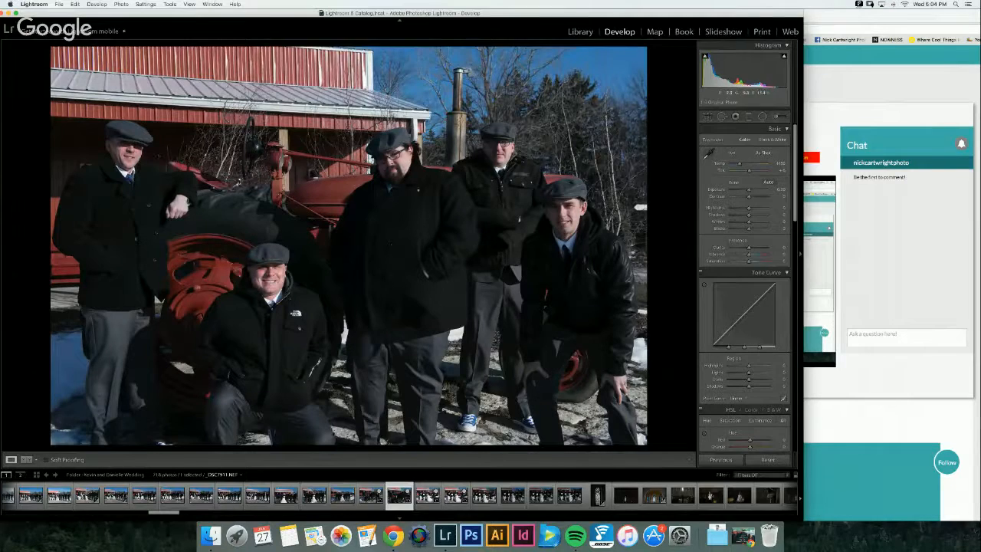
left_click(268, 277)
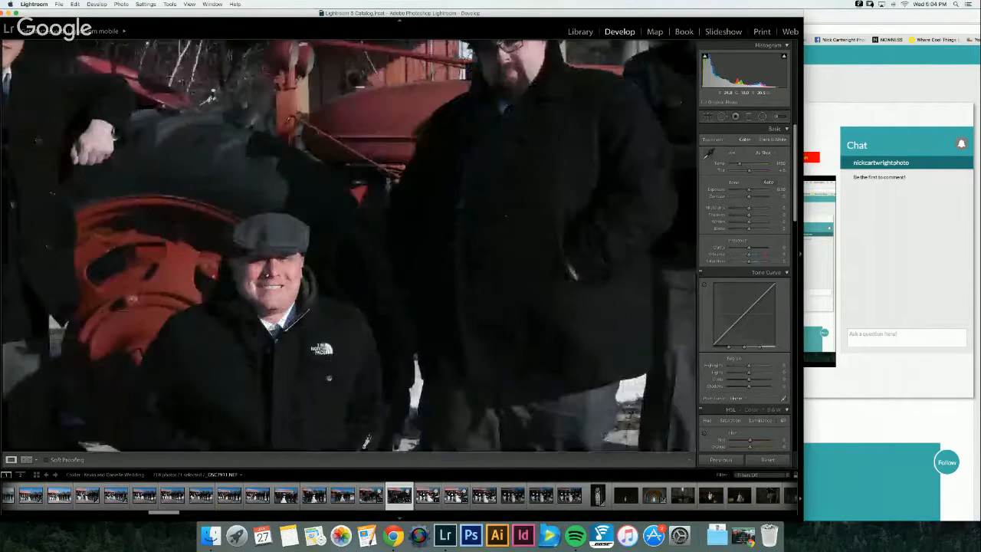
left_click_drag(270, 278, 287, 290)
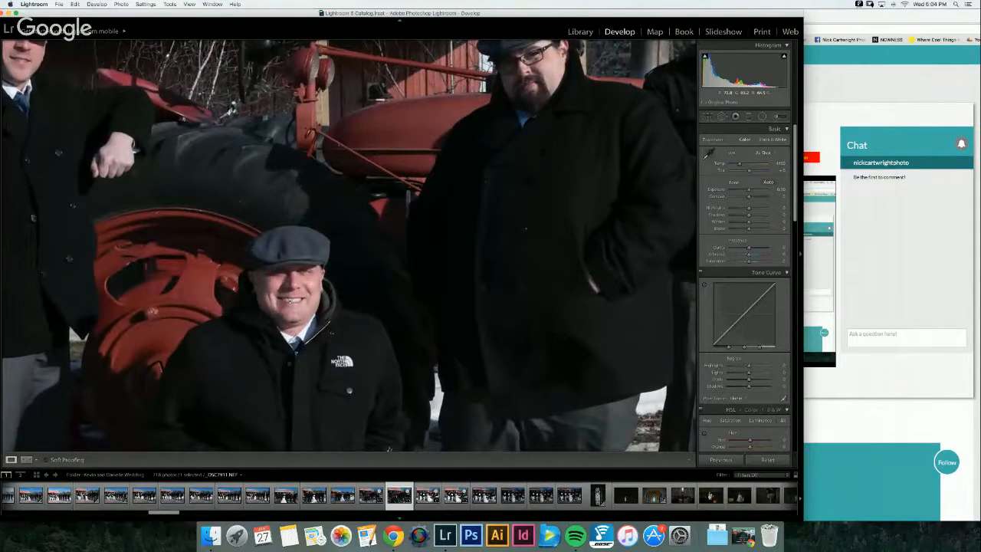
left_click(68, 323)
left_click_drag(278, 244, 242, 249)
left_click_drag(623, 194, 427, 211)
left_click_drag(690, 304, 840, 74)
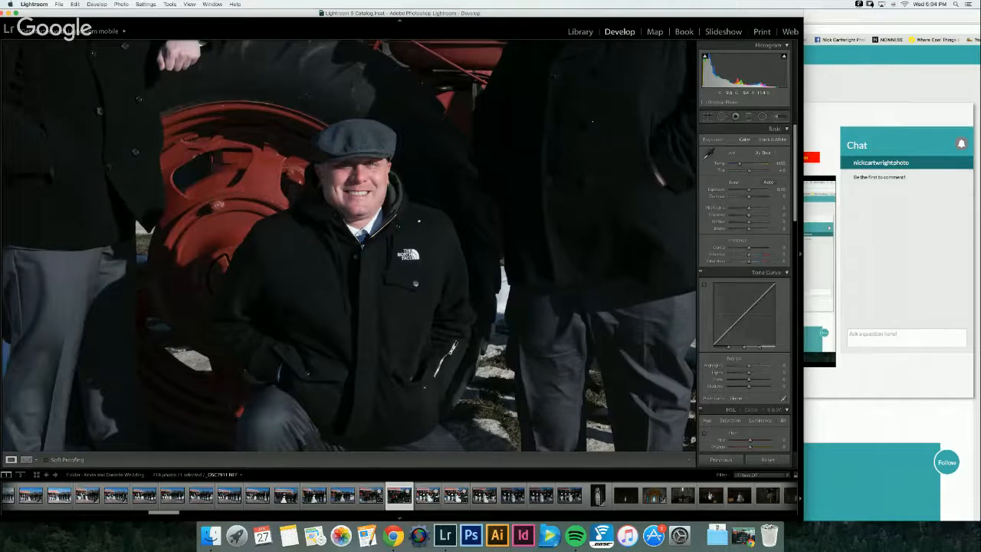
left_click_drag(139, 218, 132, 376)
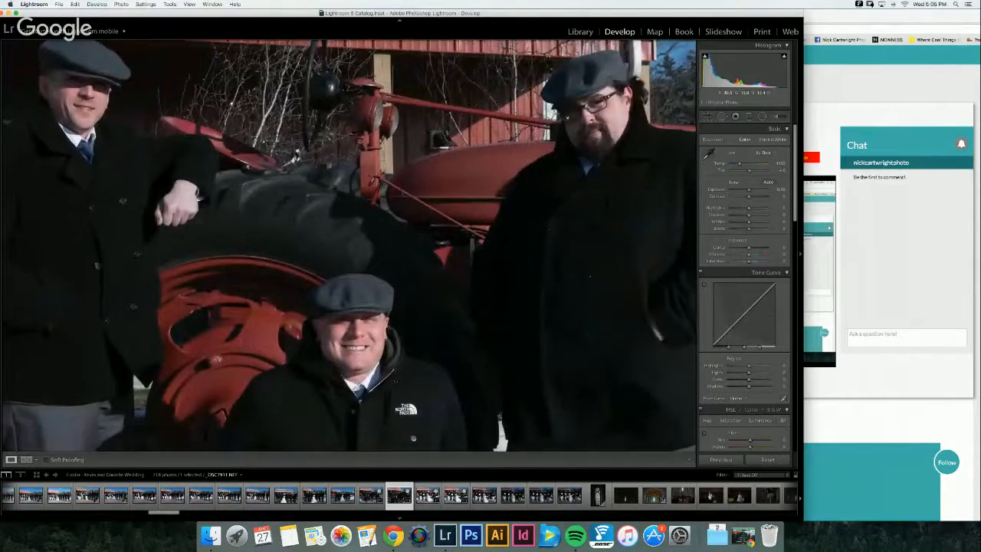
left_click_drag(460, 253, 236, 318)
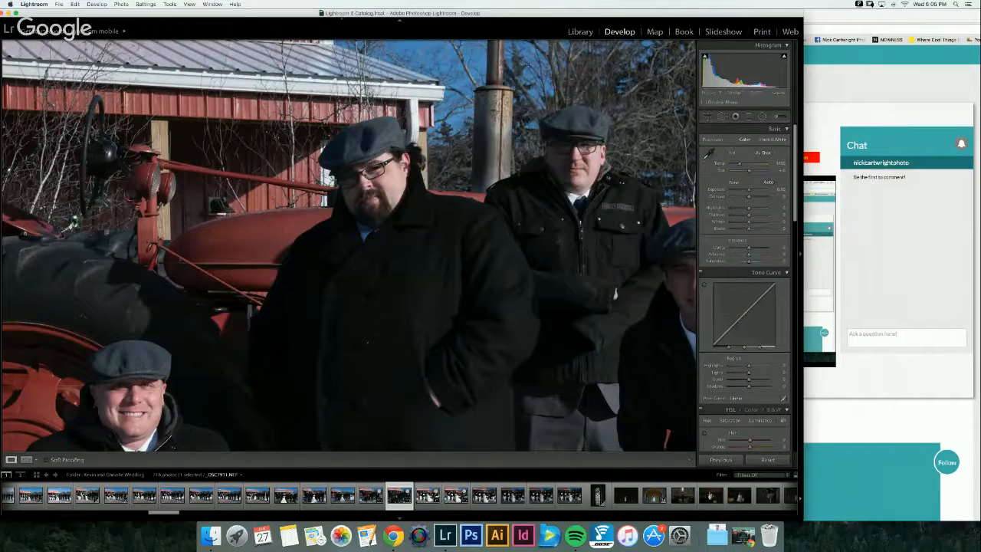
left_click_drag(329, 259, 390, 194)
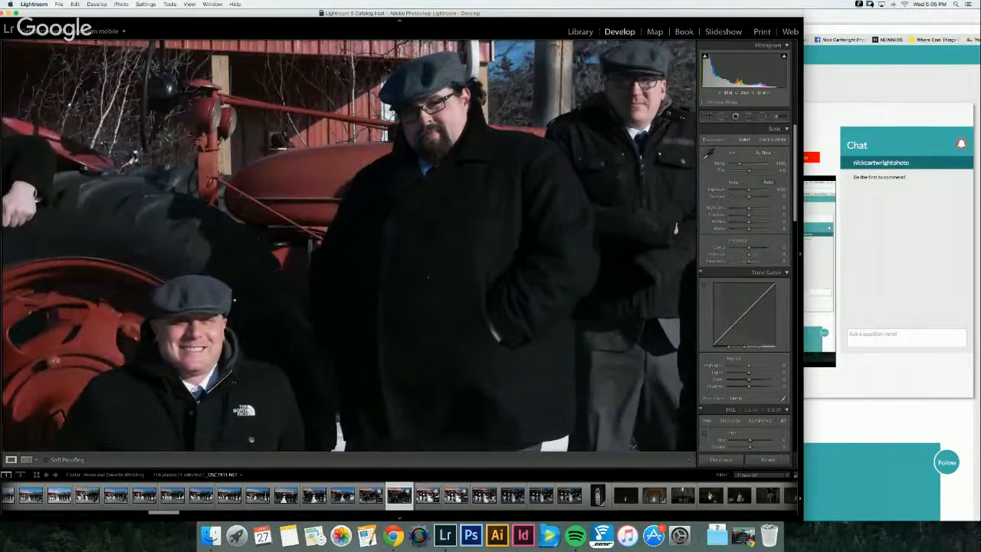
left_click_drag(210, 319, 352, 225)
left_click_drag(111, 276, 232, 449)
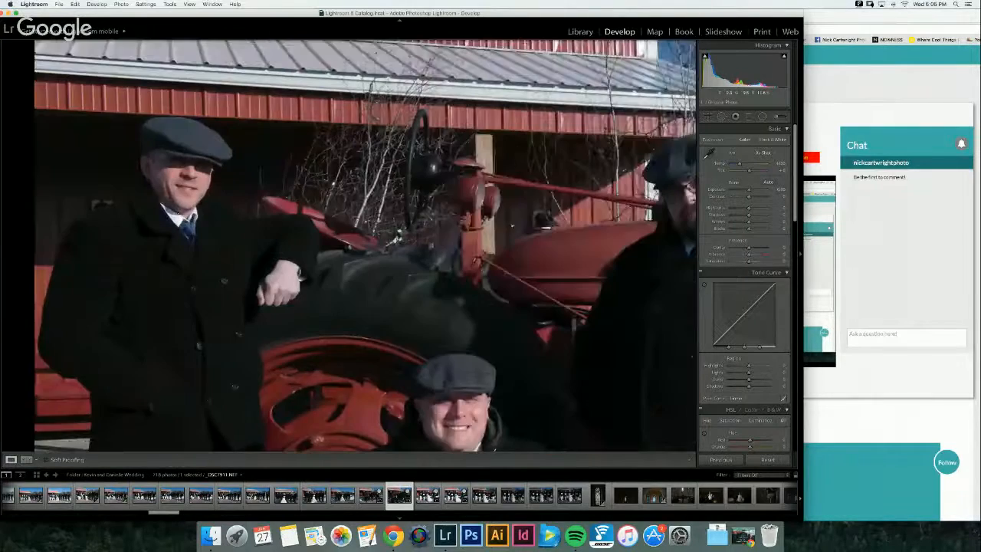
left_click_drag(529, 345, 290, 320)
left_click_drag(450, 329, 102, 365)
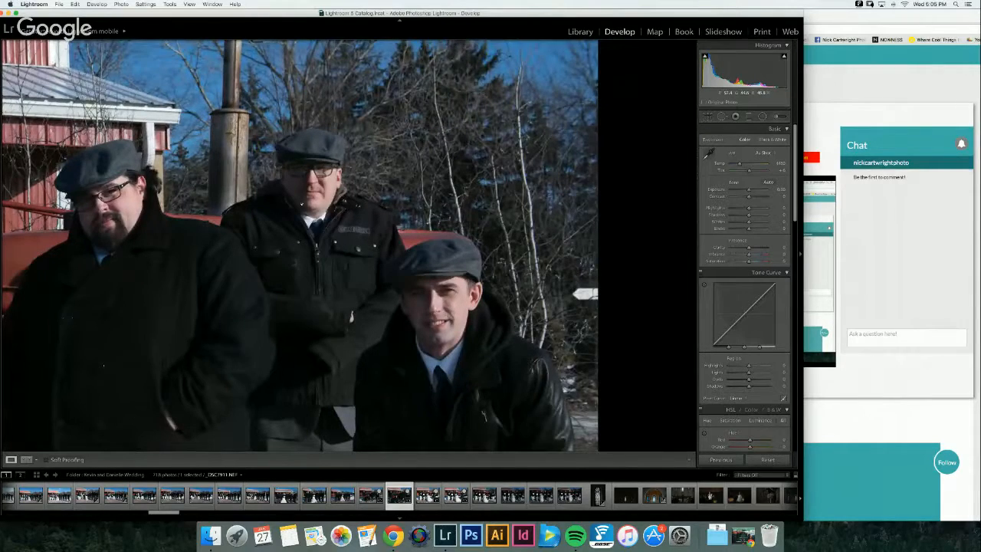
left_click_drag(351, 315, 591, 286)
left_click_drag(230, 13, 262, 13)
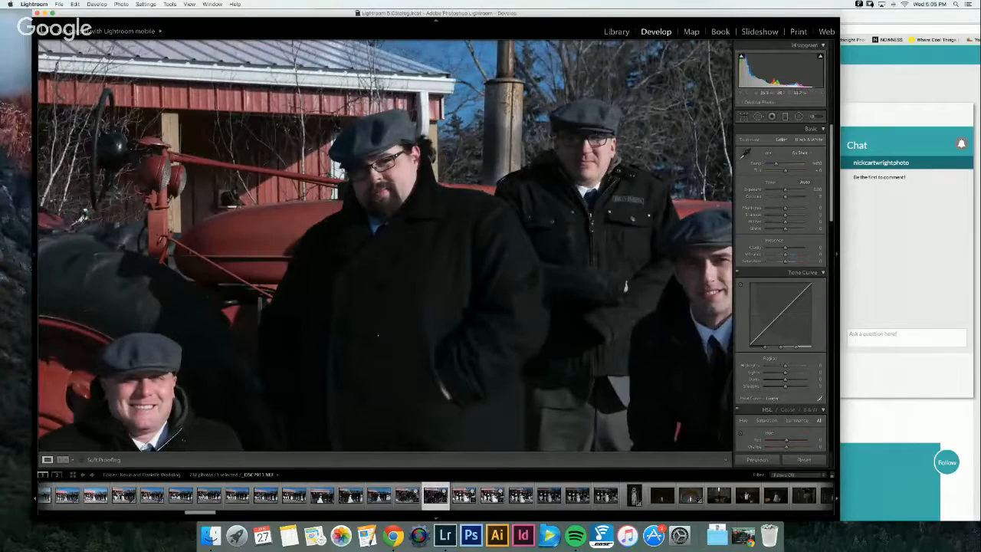
Step: Check the Watch Me Work stream page, and return to Lightroom to view the whole groomsmen photo and its develop settings
left_click(918, 81)
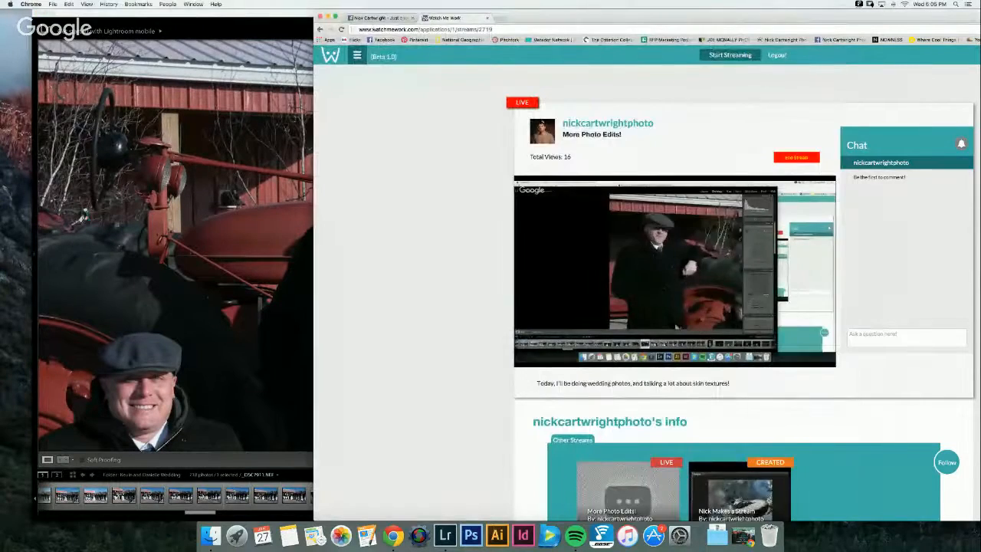
left_click(263, 201)
left_click(262, 200)
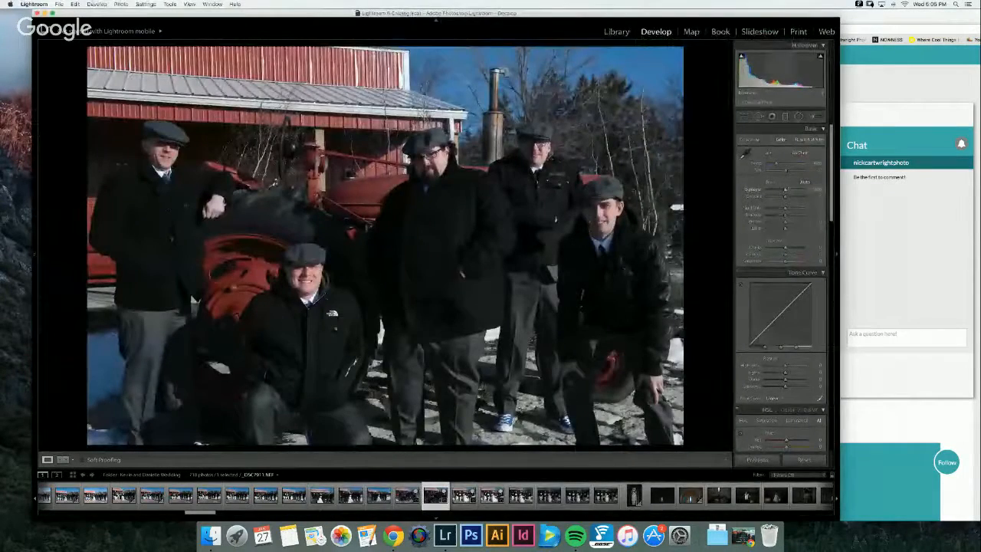
scroll(781, 284, "down", 5)
scroll(782, 283, "down", 10)
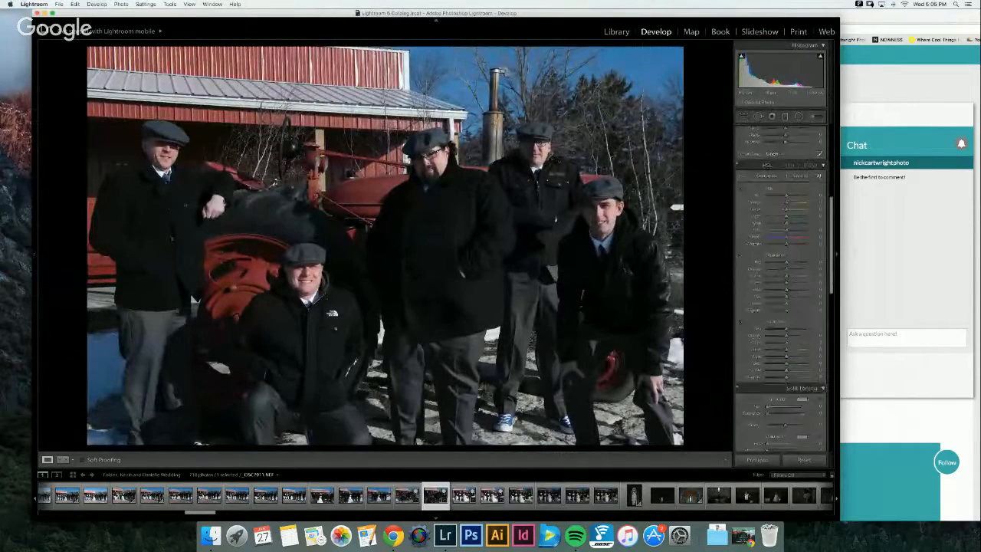
scroll(795, 287, "up", 15)
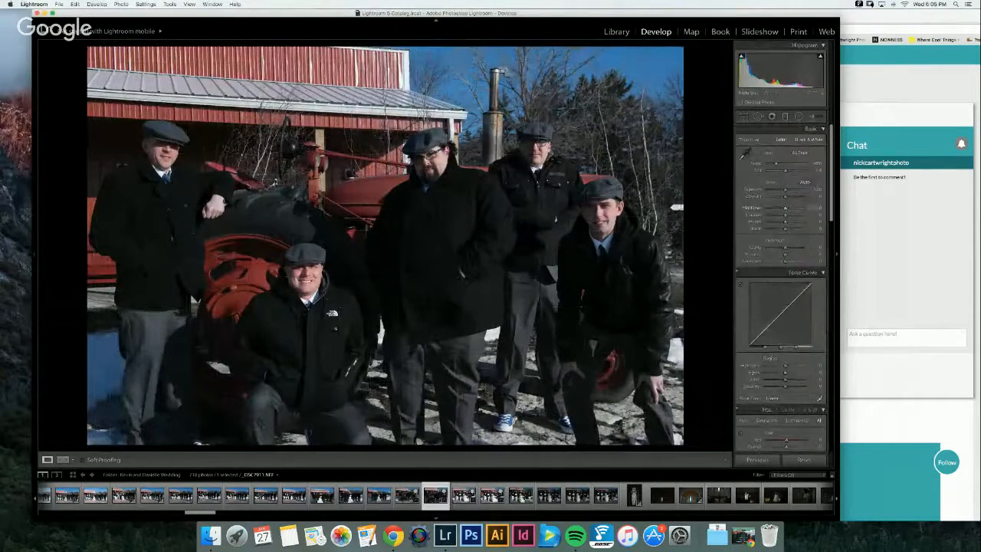
Step: Brighten the groomsmen photo's exposure slightly, and set contrast to +17, shadows to +47, whites to -18 and blacks to -10
left_click_drag(784, 190, 790, 196)
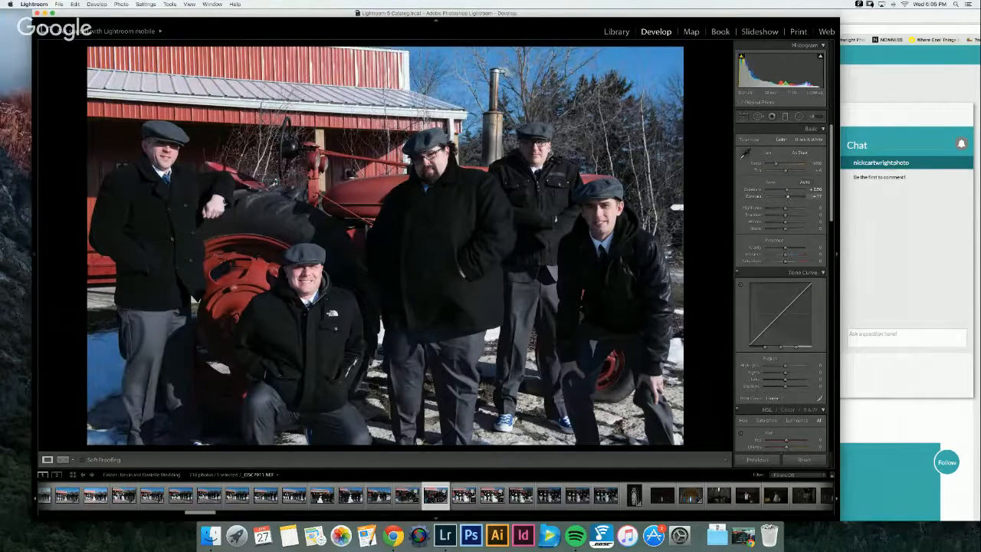
left_click_drag(787, 190, 785, 191)
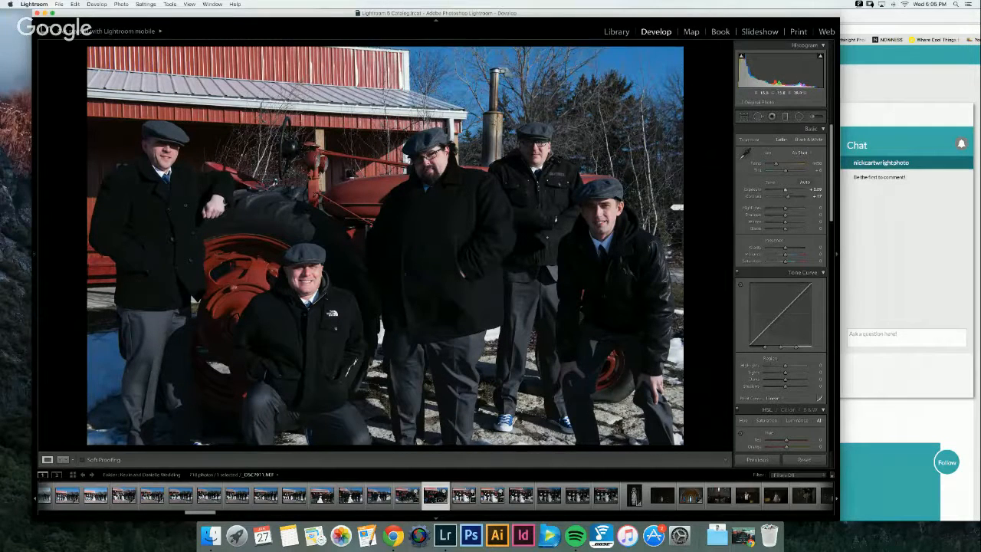
left_click_drag(784, 215, 796, 216)
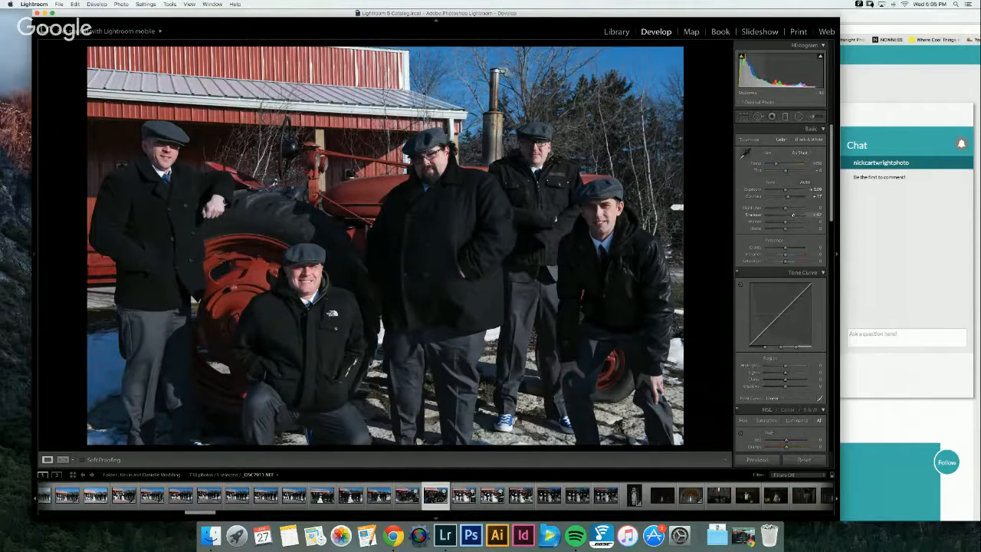
right_click(796, 215)
key("Escape")
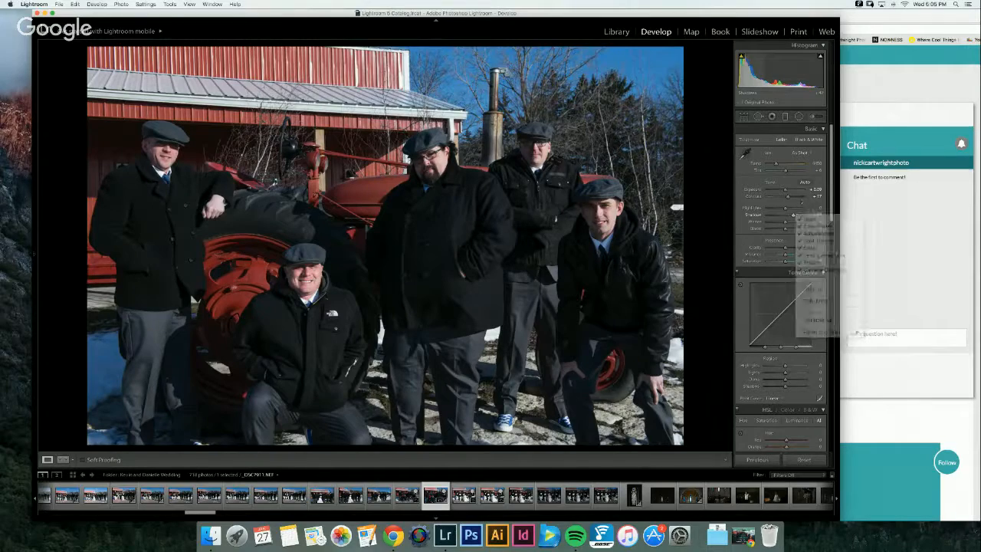
mouse_move(785, 229)
left_mouse_down()
mouse_move(767, 228)
mouse_move(782, 228)
left_mouse_up()
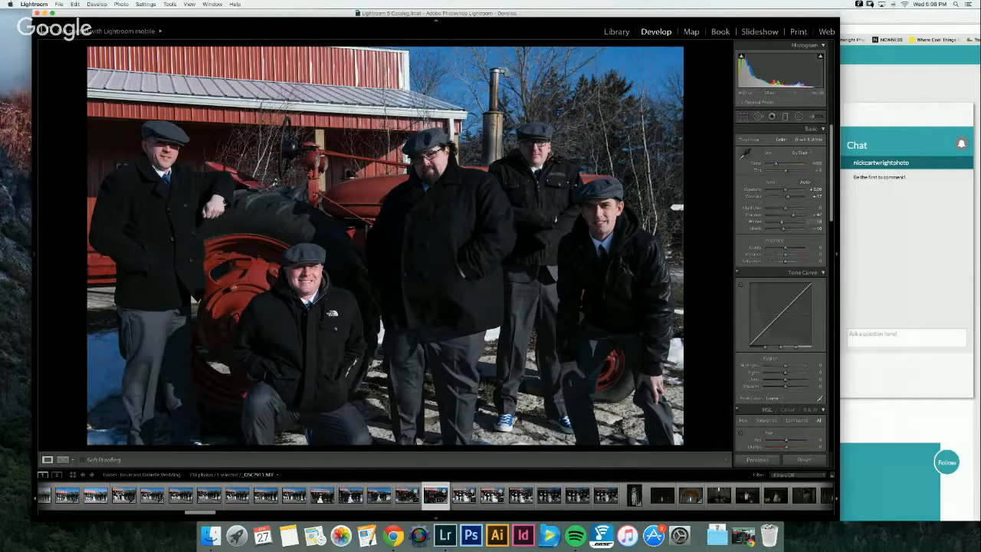
Step: Try clarity at +100, compare it with the original photo, and inspect the crouching man in the leather jacket up close
left_click(442, 158)
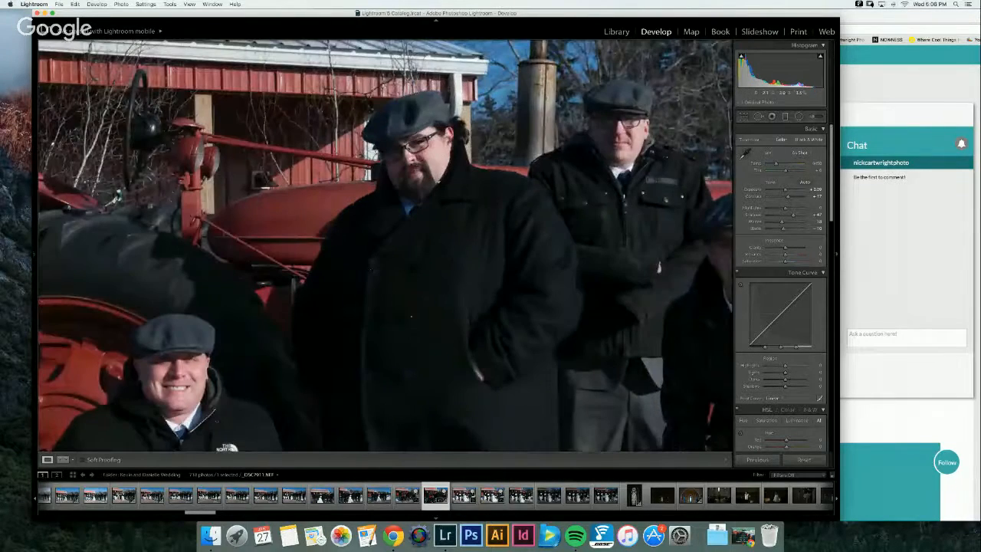
left_click(410, 316)
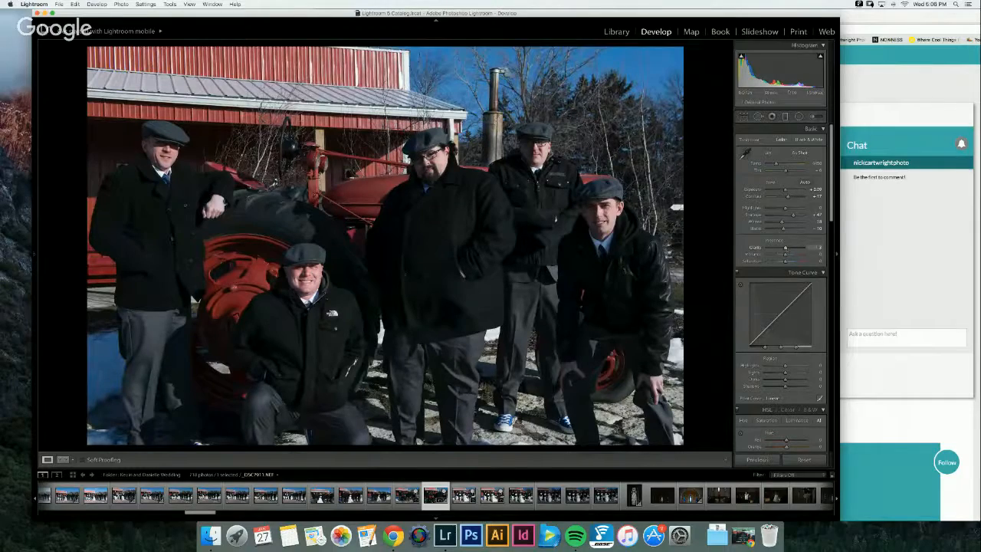
left_click_drag(785, 248, 802, 248)
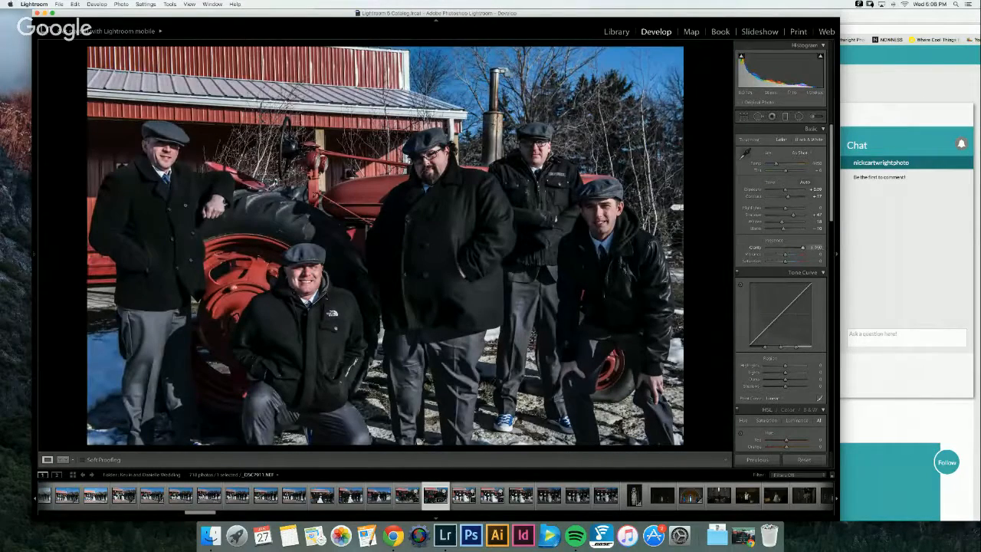
key("backslash")
key("backslash")
left_click(606, 219)
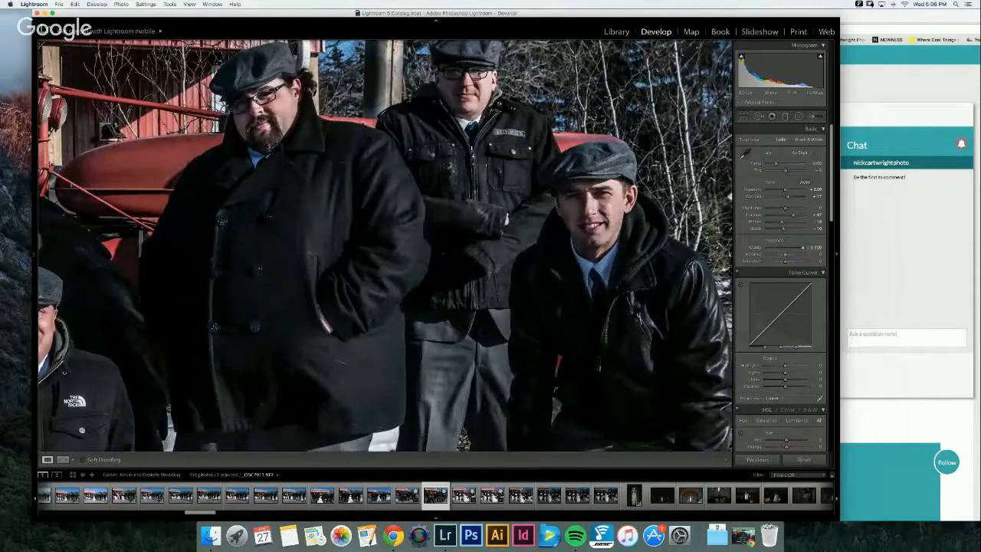
Step: Set the clarity to +17 and check the men's faces and skin at close zoom
left_click_drag(803, 247, 787, 248)
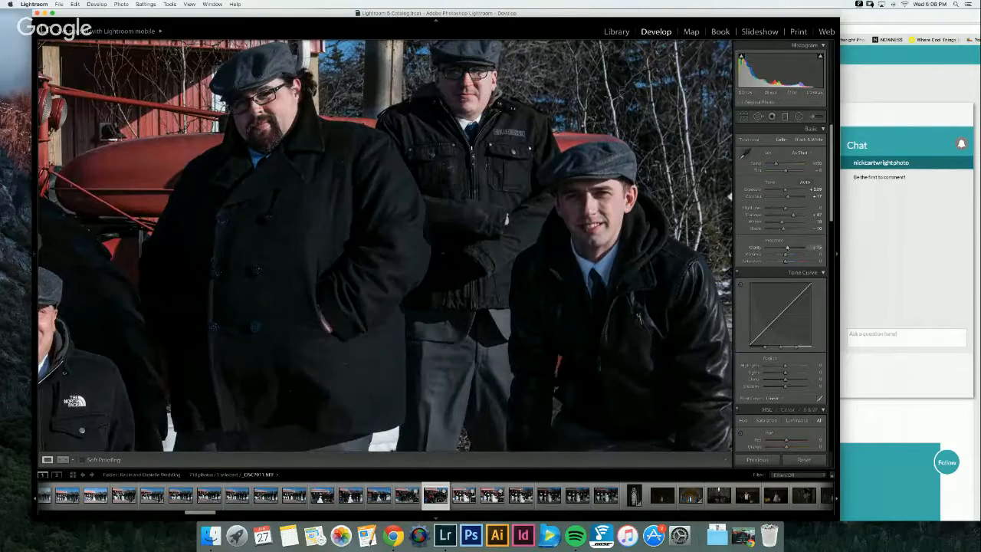
left_click_drag(787, 247, 785, 248)
left_click_drag(785, 248, 787, 247)
left_click_drag(730, 196, 703, 248)
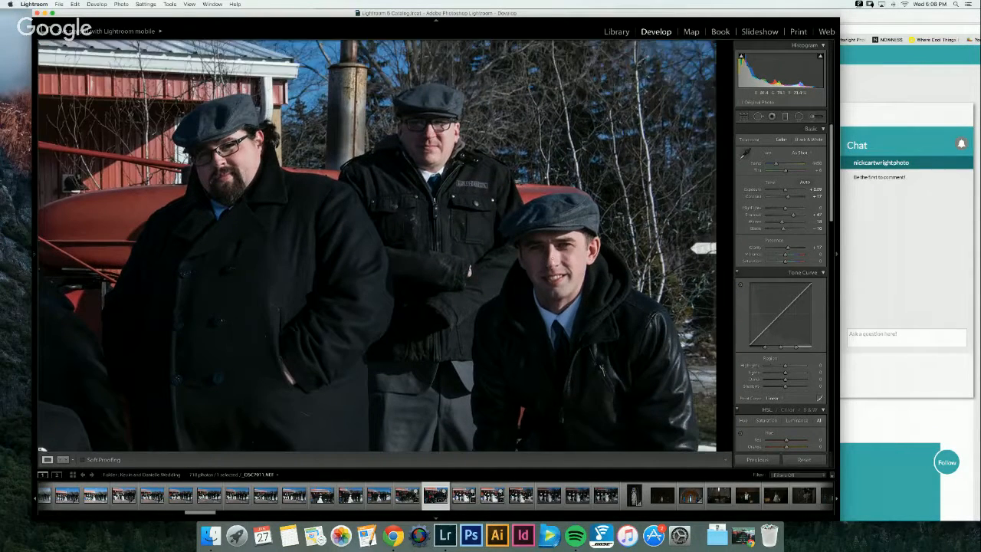
left_click_drag(552, 258, 630, 236)
left_click_drag(259, 232, 466, 274)
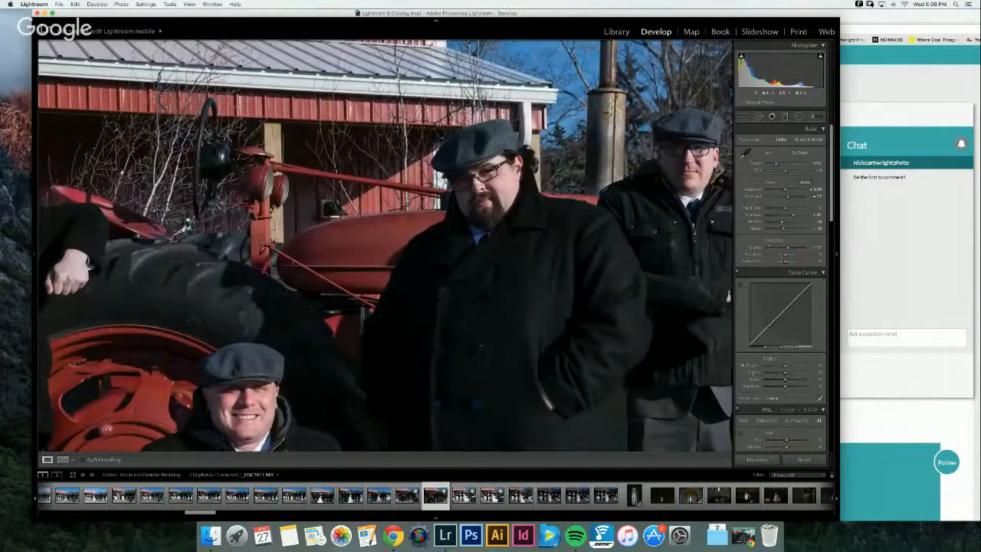
left_click(469, 291)
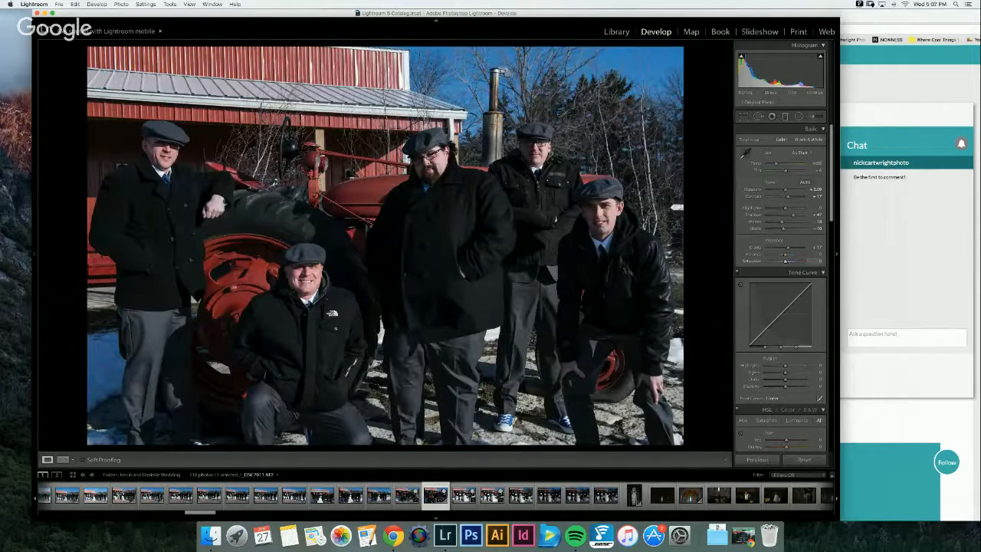
Step: Try a strong saturation boost, reset it, and try small vibrance changes on the whole photo
left_click_drag(786, 261, 800, 261)
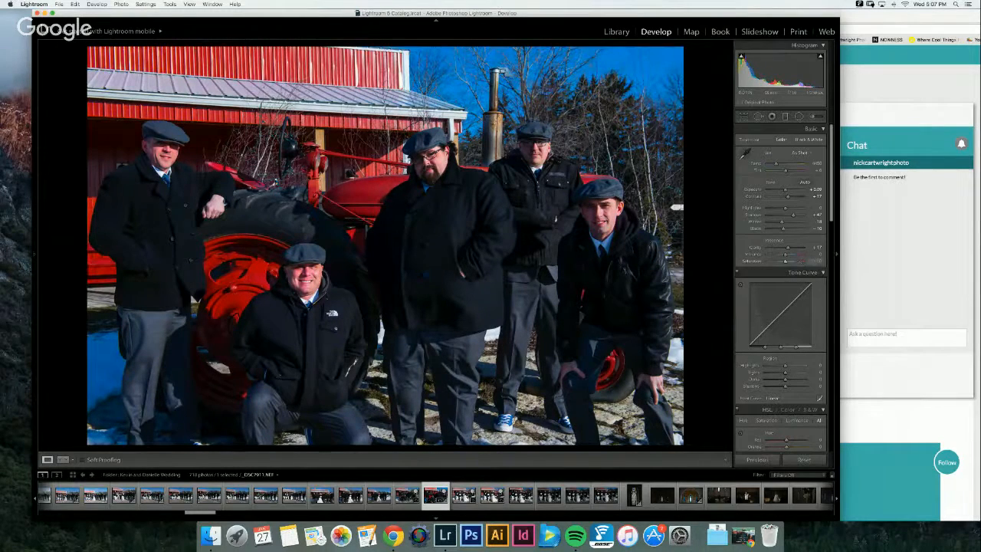
double_click(801, 261)
mouse_move(785, 254)
left_mouse_down()
mouse_move(799, 254)
mouse_move(787, 254)
left_mouse_up()
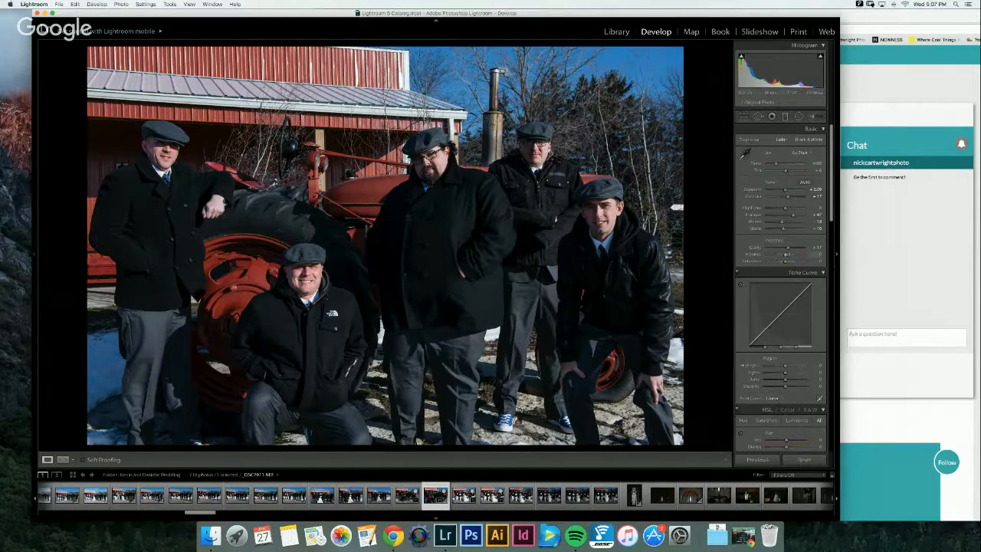
mouse_move(785, 255)
left_mouse_down()
mouse_move(796, 254)
mouse_move(768, 255)
mouse_move(786, 254)
left_mouse_up()
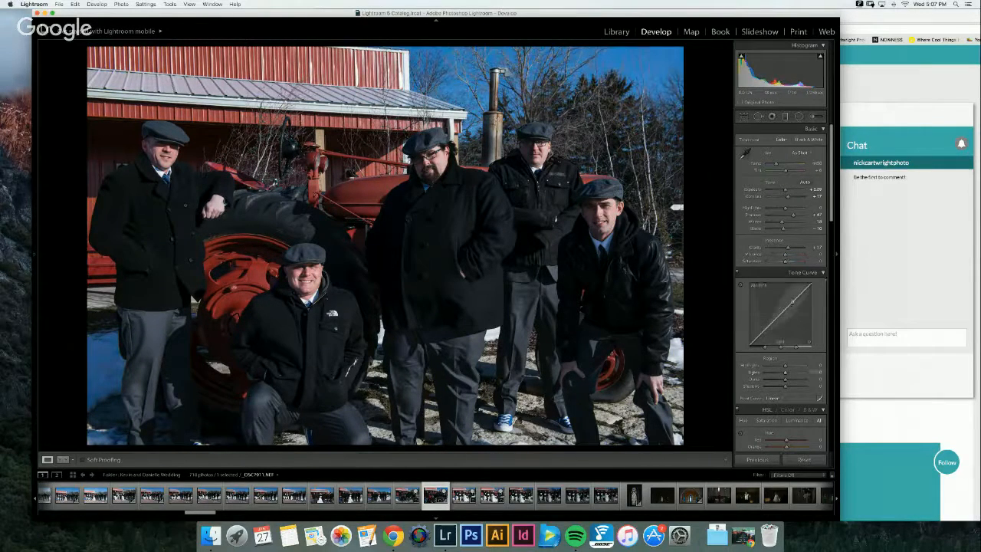
Step: Shape the tone curve with highlights at +23 and lights at -16, and raise the darks slightly
left_click_drag(793, 302, 803, 290)
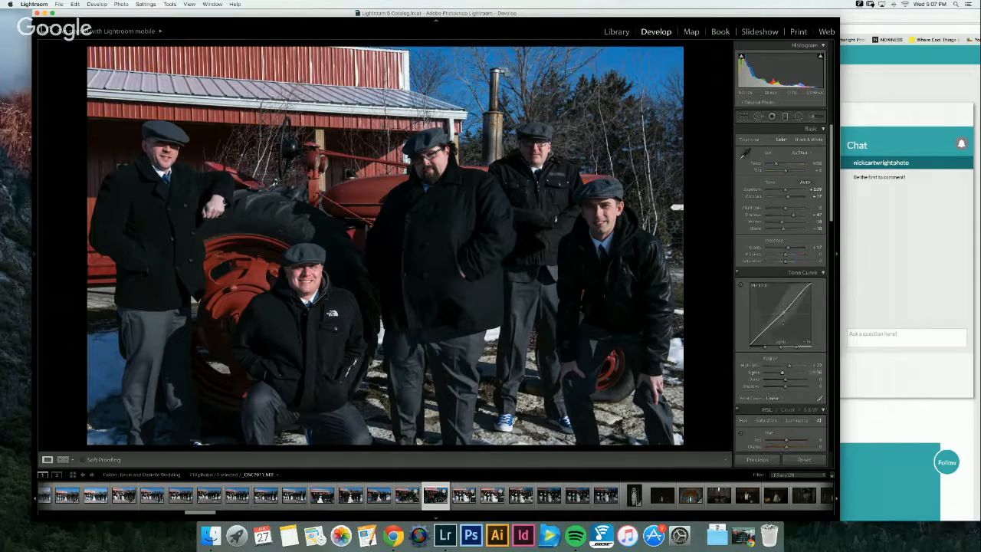
left_click_drag(768, 327, 769, 326)
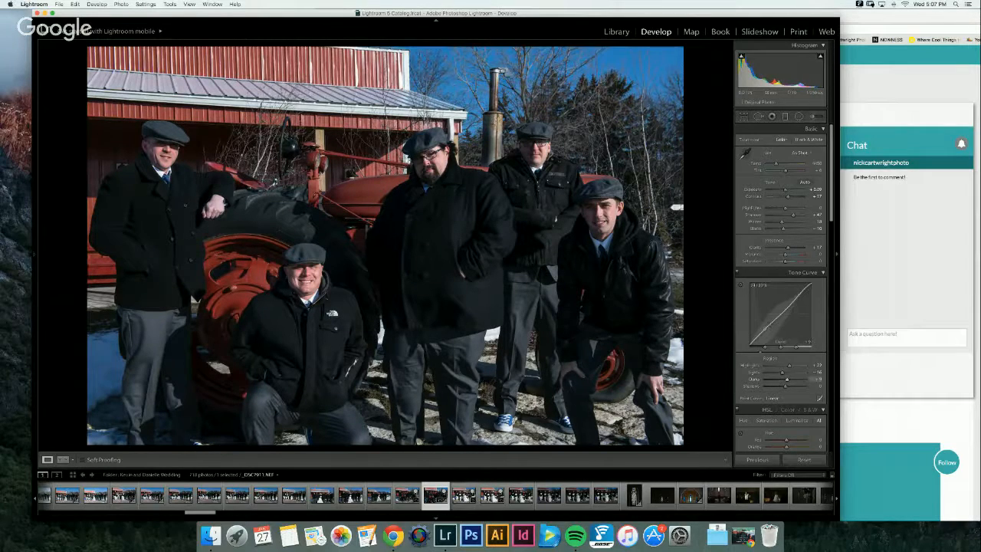
Step: Set the Red luminance to +17, judging its effect on the kneeling man's skin at close zoom
scroll(783, 346, "down", 10)
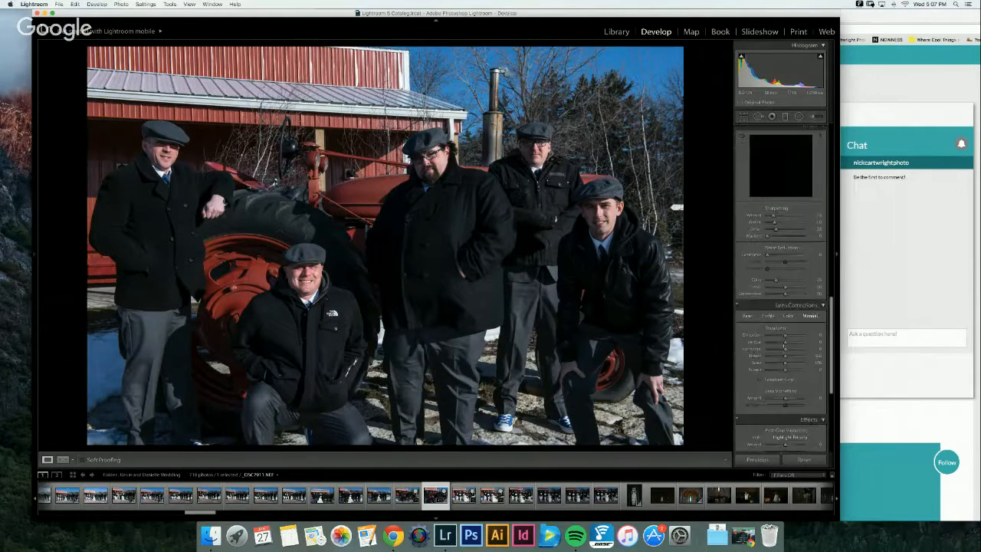
scroll(785, 346, "up", 6)
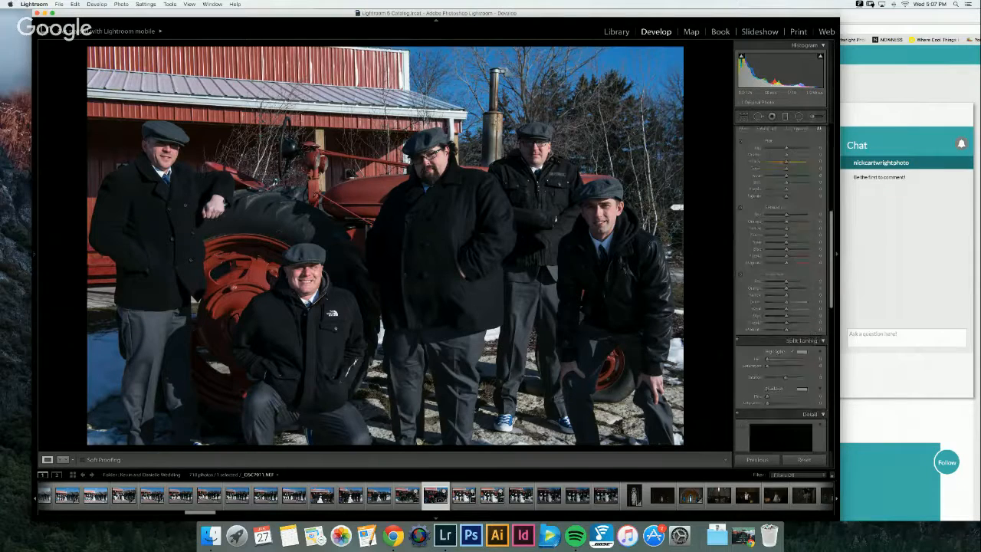
scroll(785, 346, "up", 2)
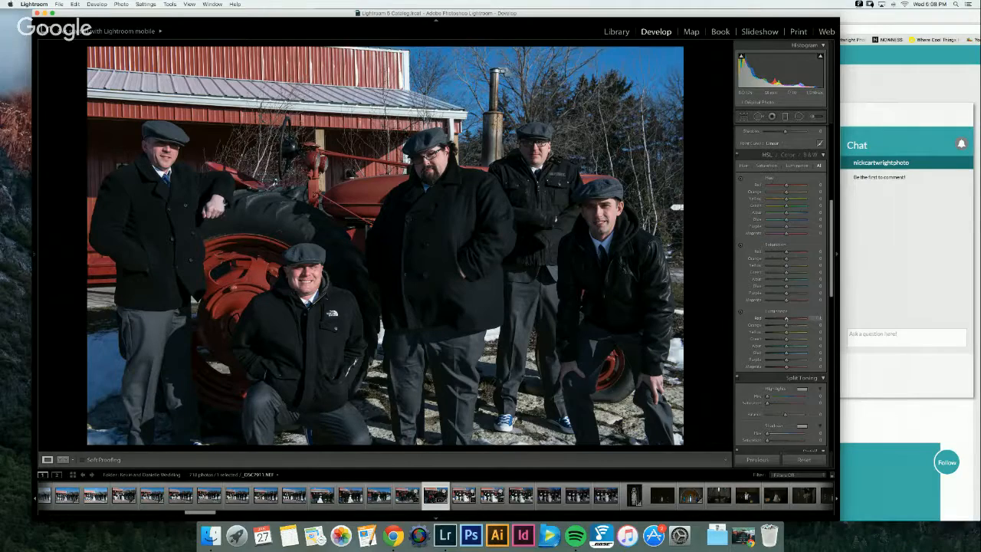
left_click_drag(789, 318, 788, 319)
left_click(306, 271)
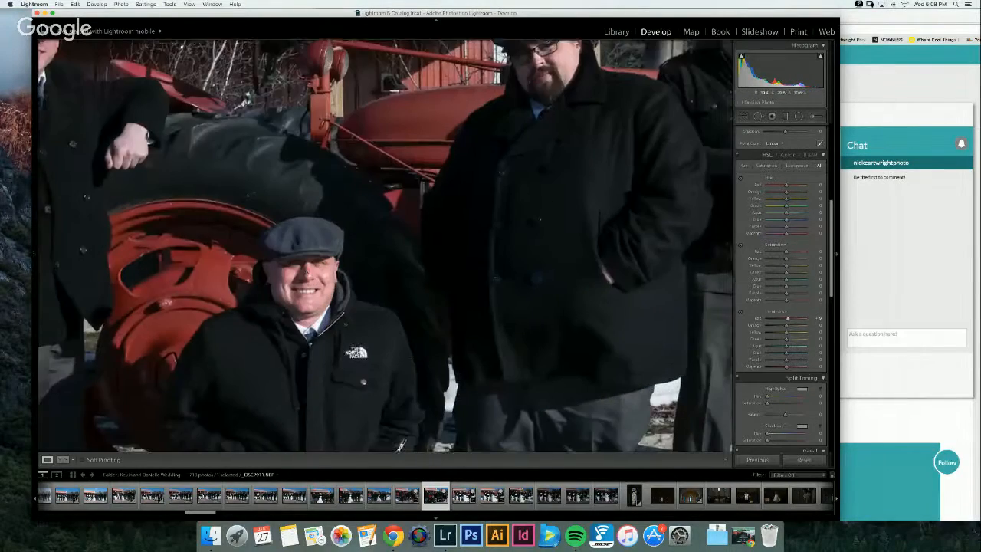
left_click(306, 272)
left_click(306, 272)
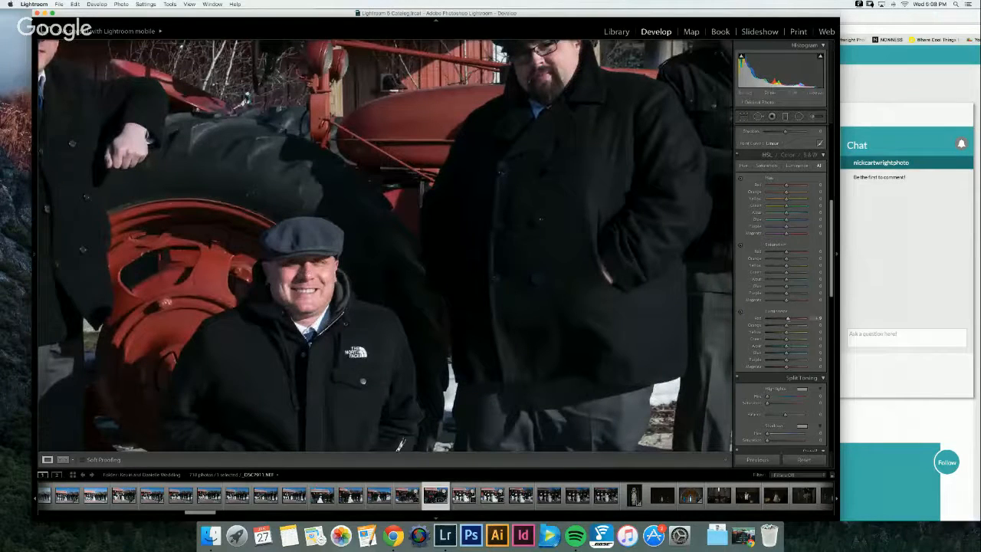
left_click_drag(788, 319, 806, 318)
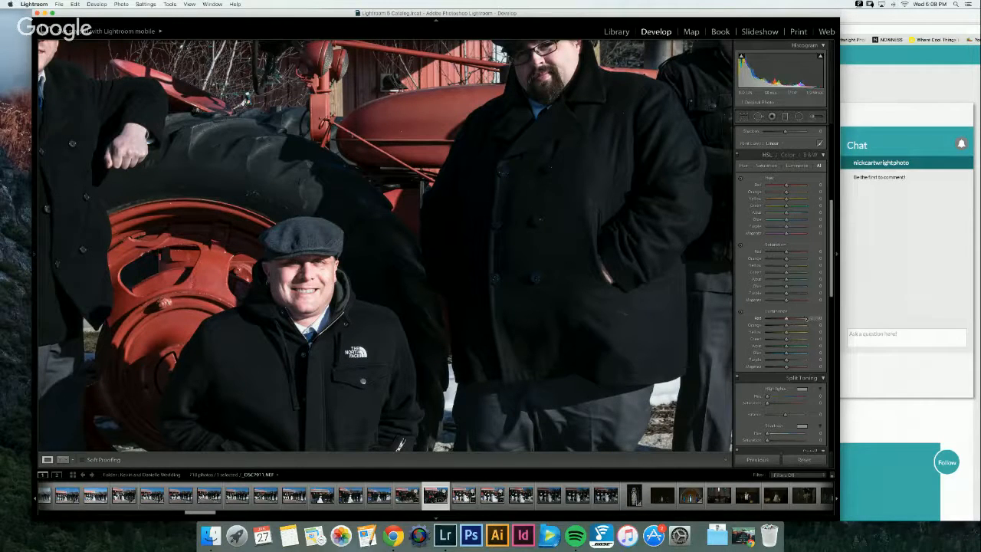
double_click(804, 318)
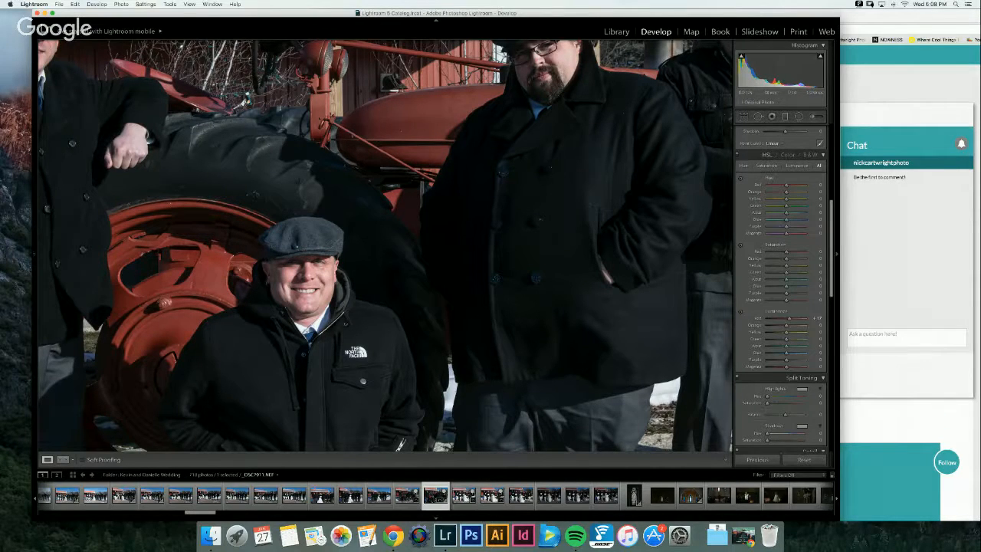
key("z")
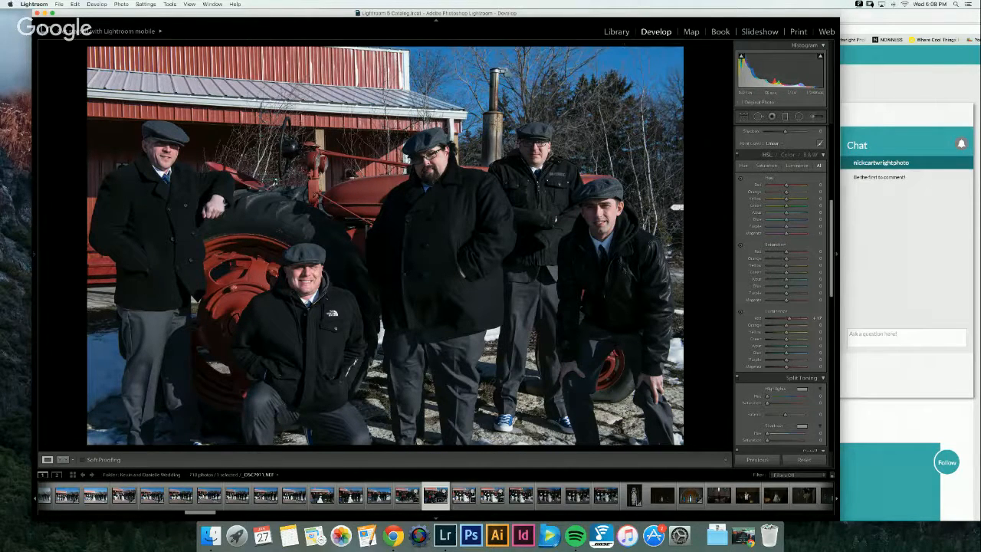
right_click(435, 496)
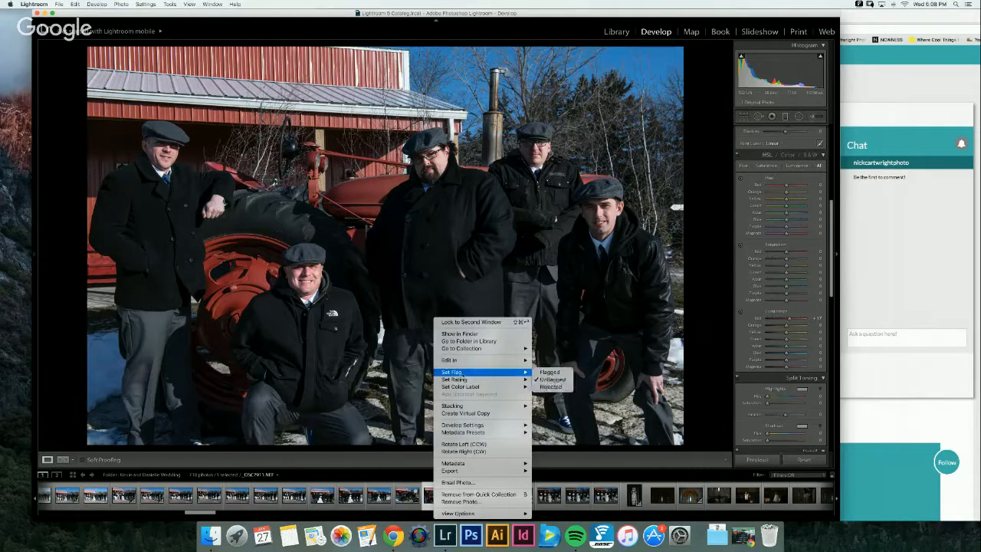
mouse_move(468, 380)
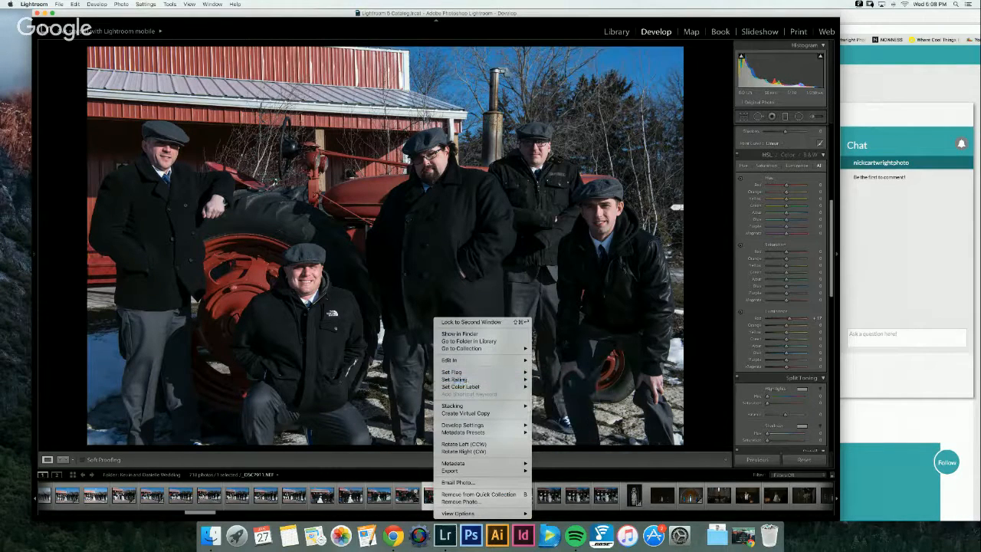
key("Escape")
scroll(748, 370, "down", 10)
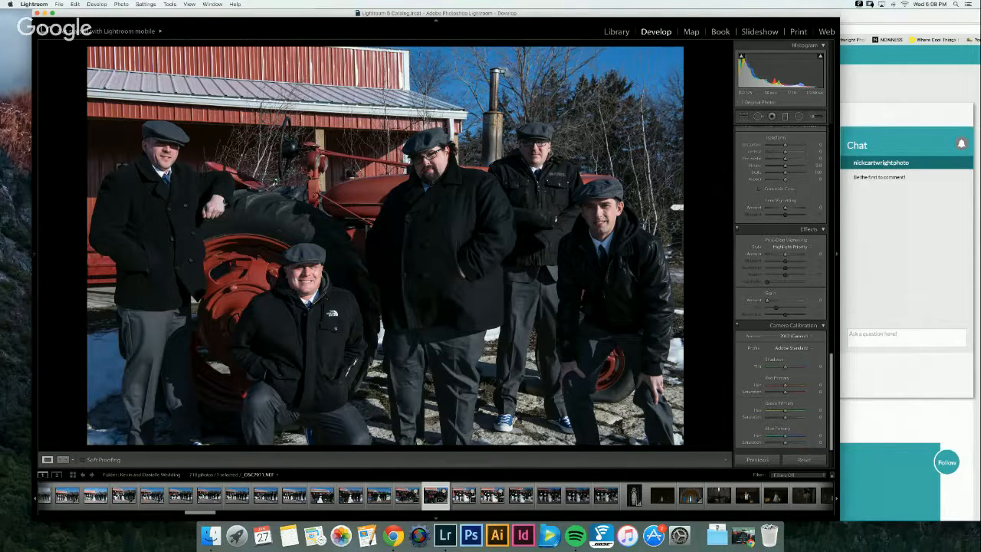
Step: Send the adjusted groomsmen photo from Lightroom to Photoshop CS6 for editing
right_click(435, 496)
mouse_move(490, 360)
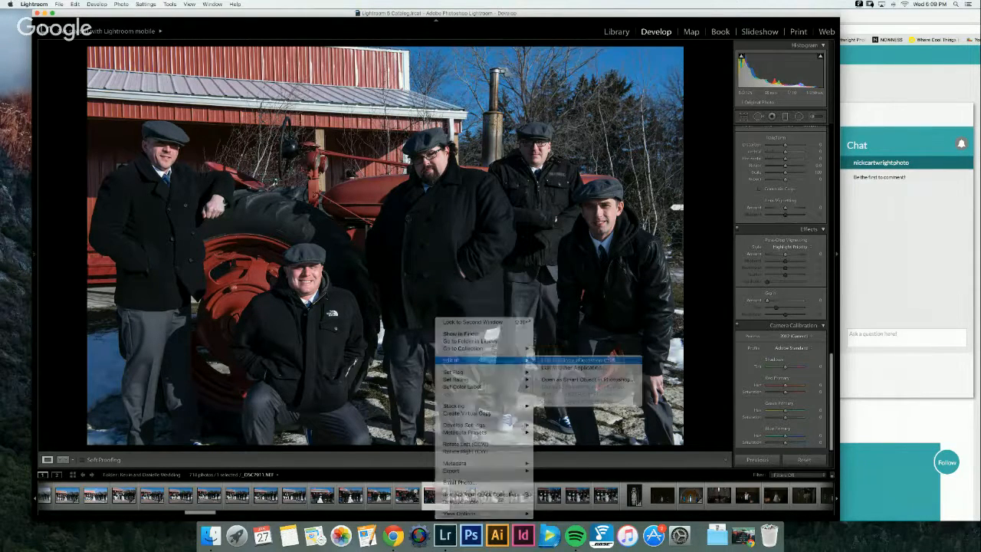
left_click(580, 360)
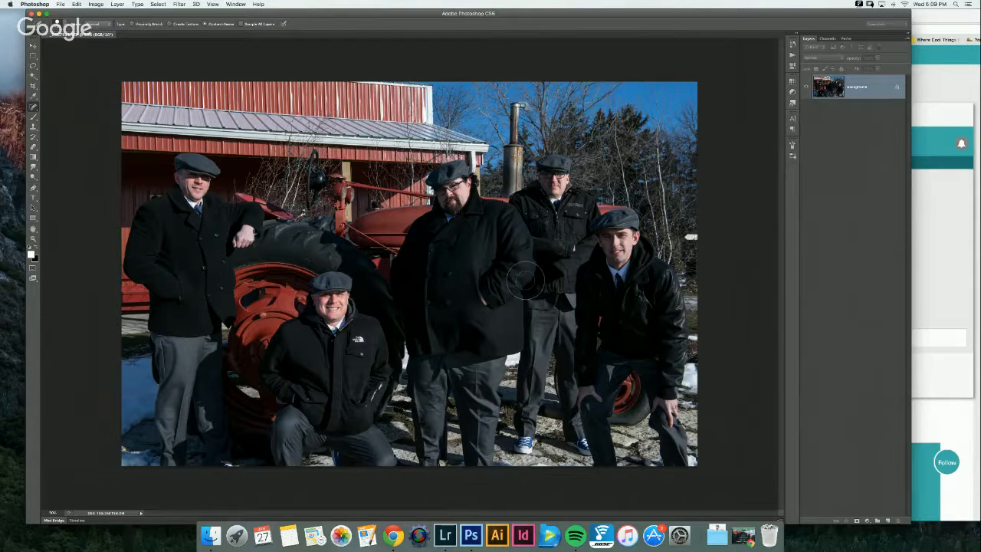
Step: Duplicate the Background layer, check the live stream's page and chat in Chrome, and return to Photoshop
key("super+j")
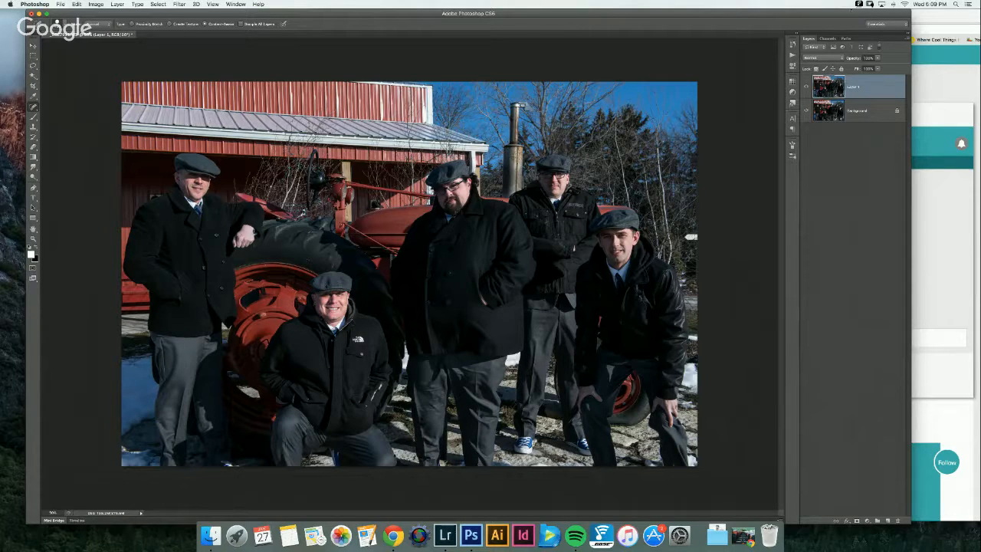
left_click_drag(852, 11, 826, 5)
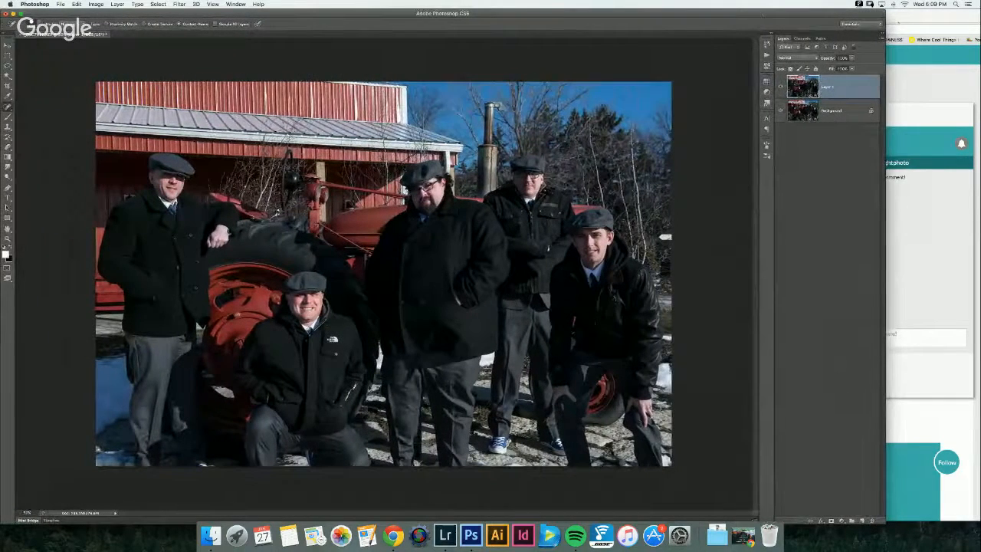
left_click(943, 20)
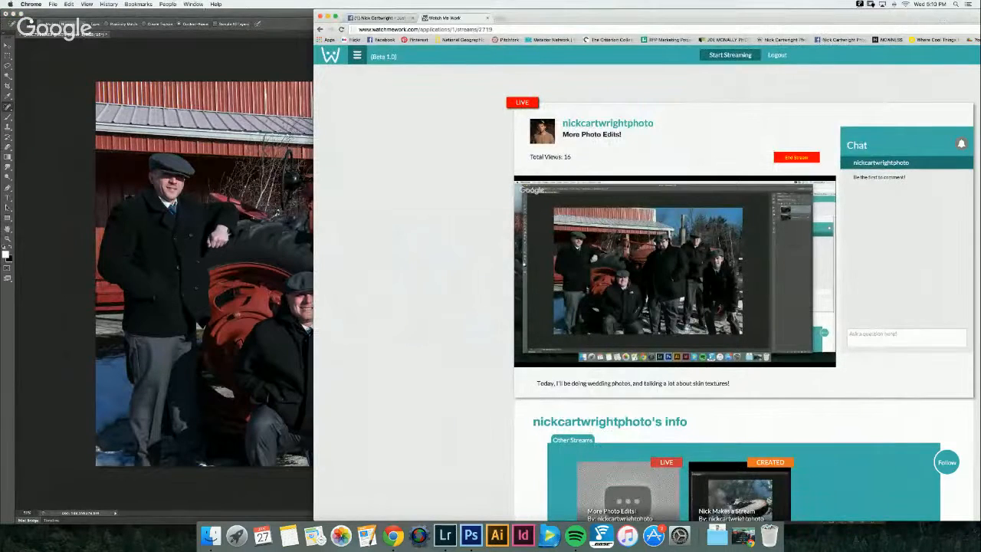
left_click(277, 13)
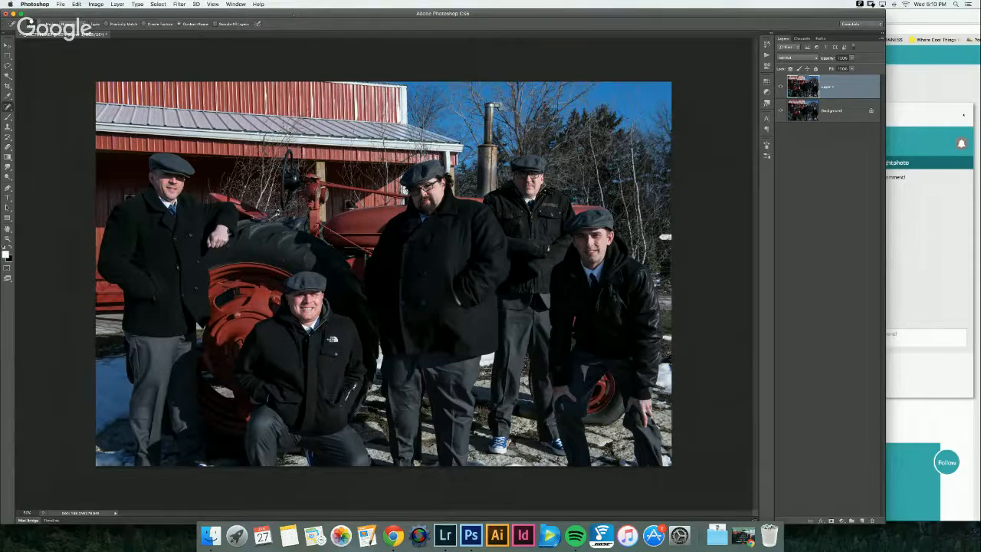
Step: Run the Luminosity Masks action on Layer 1, the copy above the Background
left_click(816, 117)
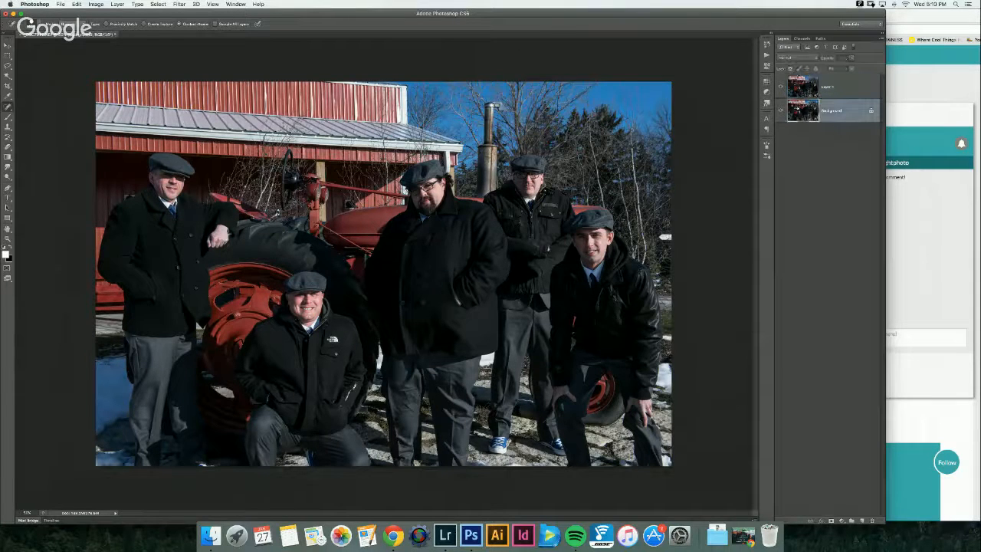
left_click(803, 89)
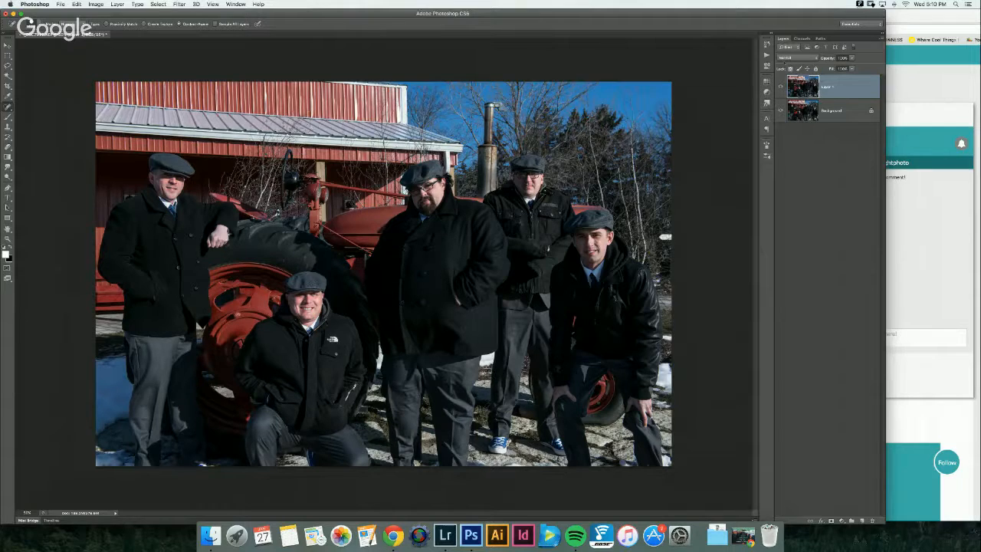
left_click(766, 54)
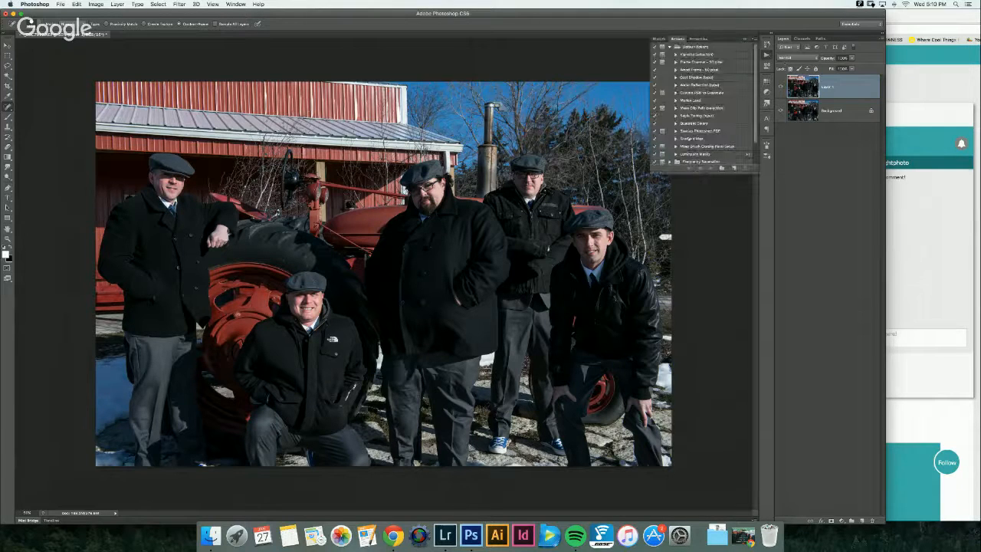
scroll(701, 103, "down", 3)
left_click(701, 129)
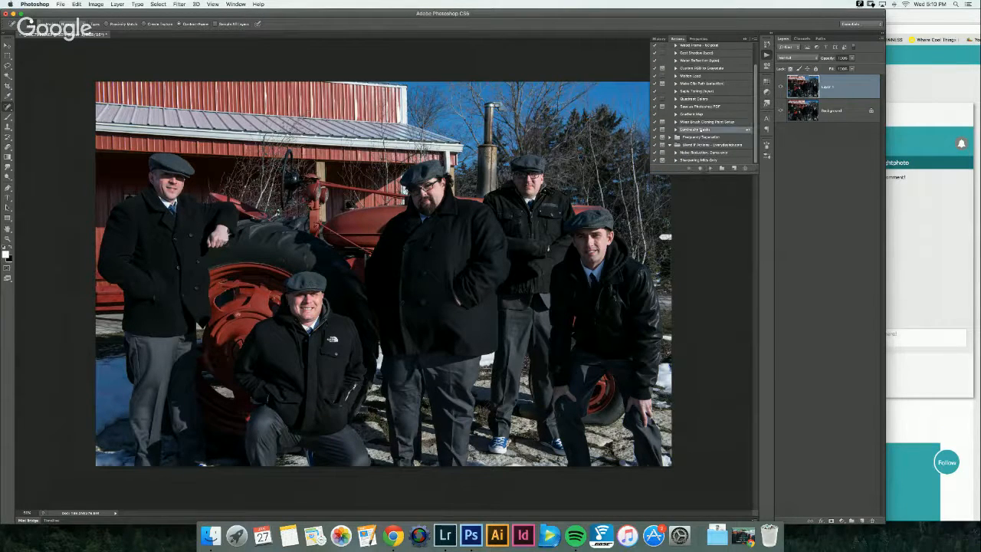
left_click(676, 130)
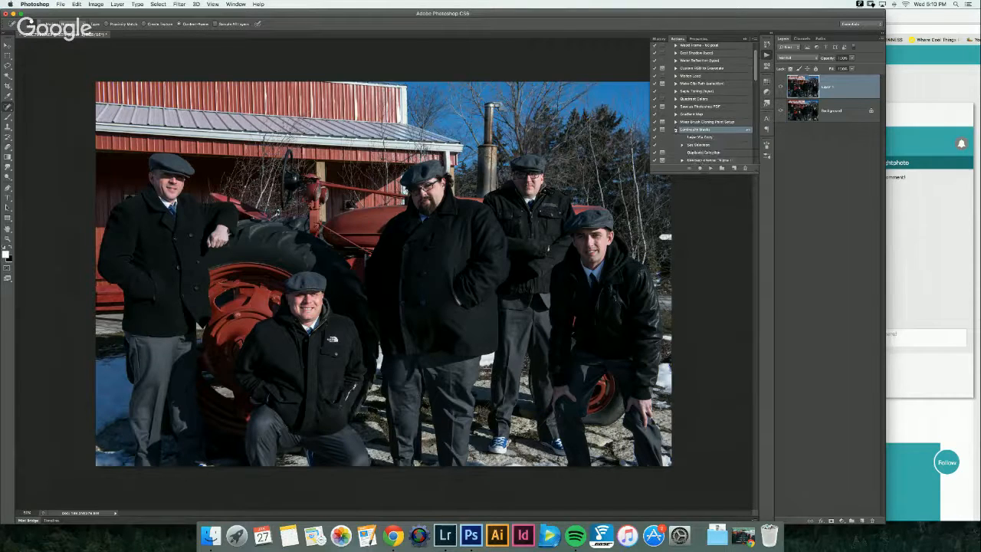
left_click(676, 130)
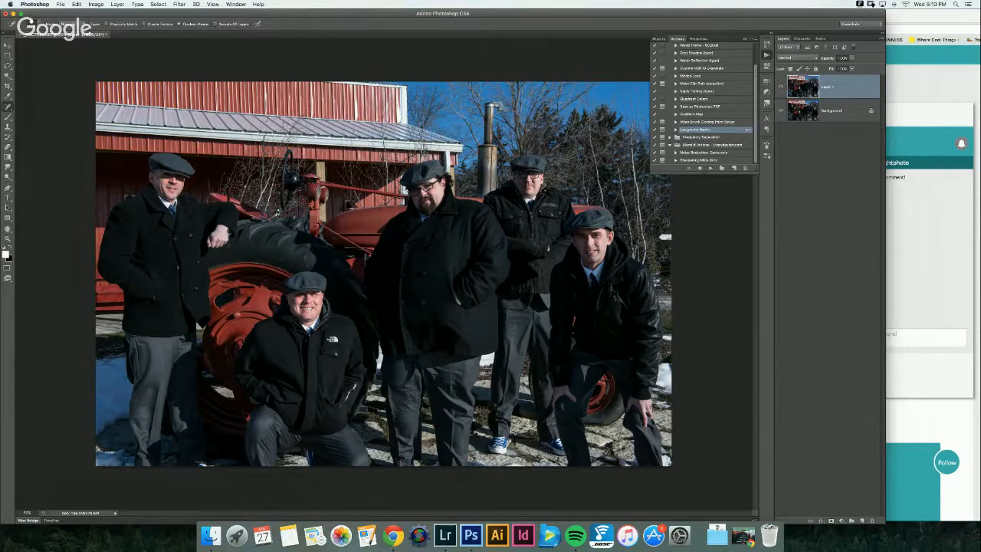
left_click(710, 167)
left_click(802, 38)
left_click(783, 39)
left_click(709, 168)
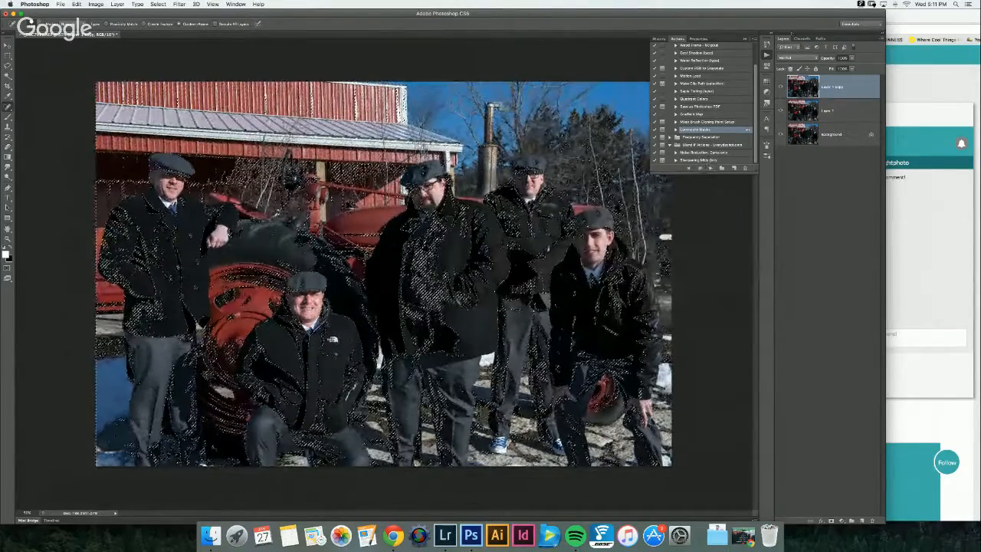
Step: Delete the extra layer copy left by the action, keeping a single duplicate above the Background
left_click(766, 55)
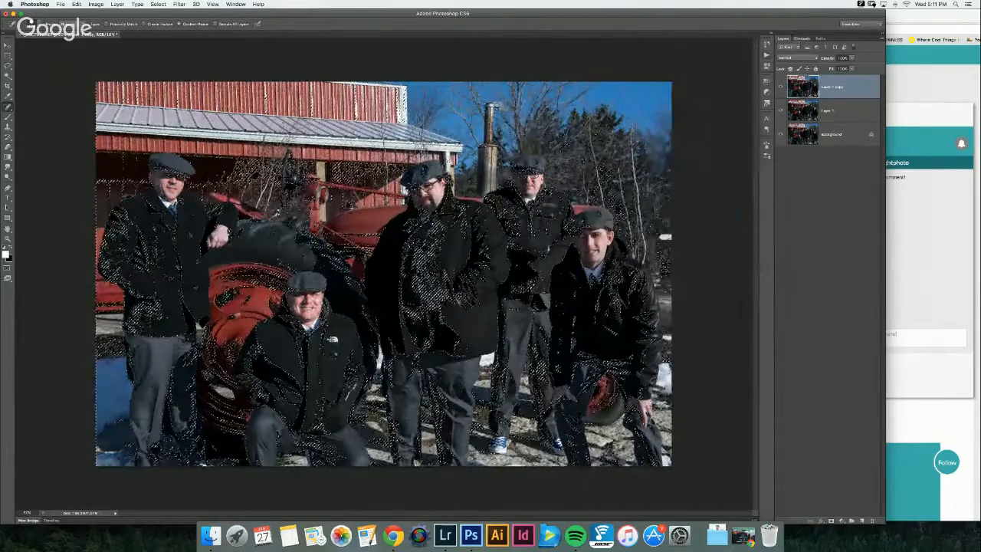
left_click(802, 37)
left_click(783, 38)
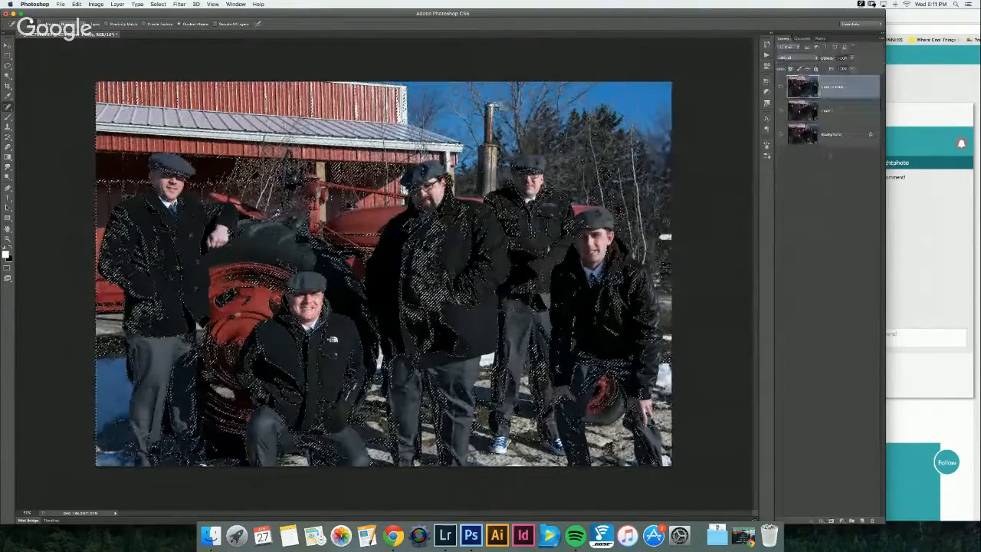
left_click(830, 111)
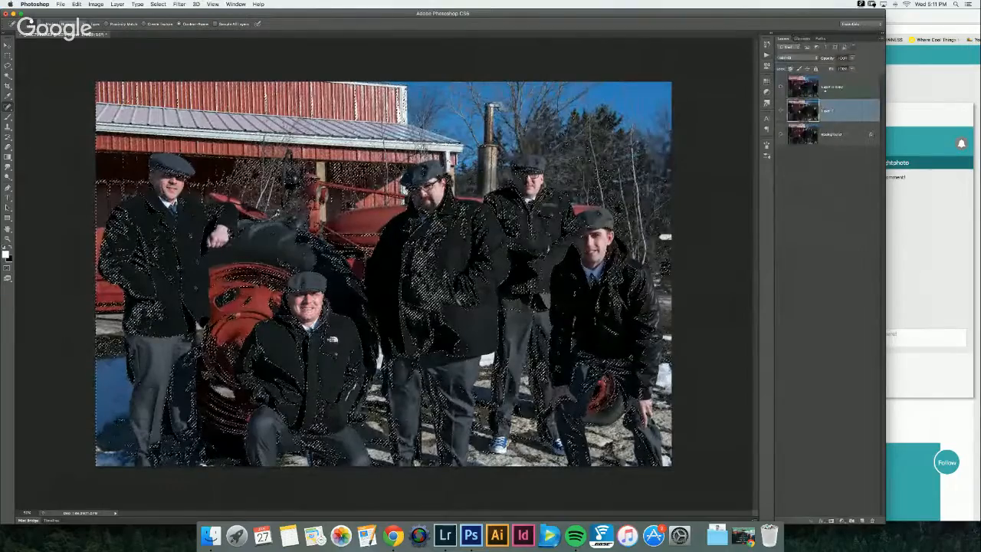
left_click(831, 90)
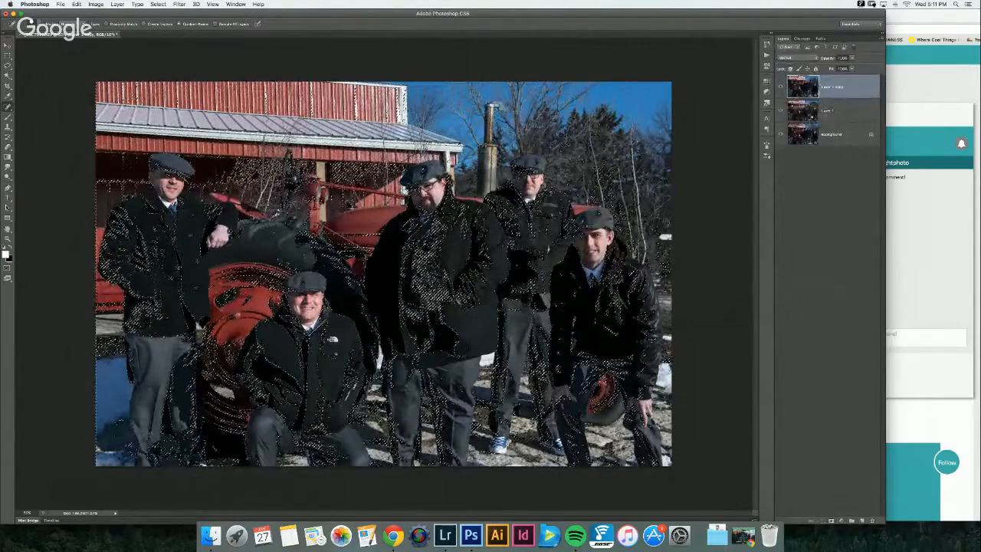
left_click(805, 111)
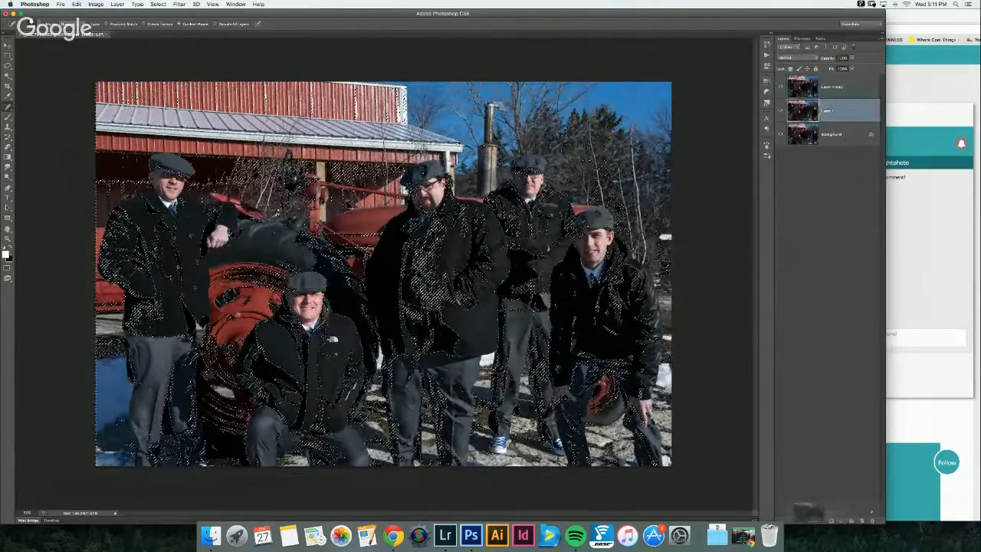
left_click_drag(872, 519, 871, 521)
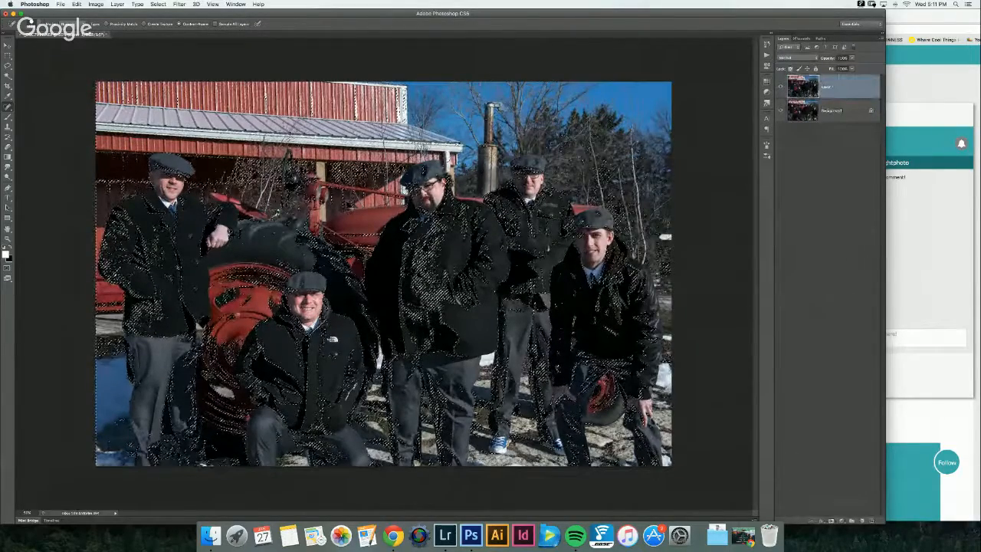
Step: Clear the active selection over the photo and show the full-color RGB composite channel
left_click(801, 38)
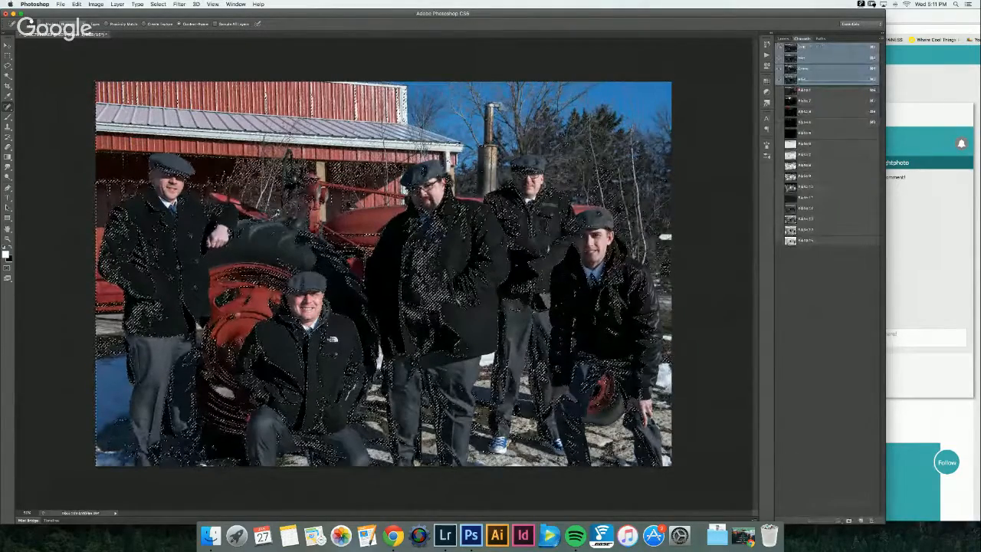
left_click(790, 91)
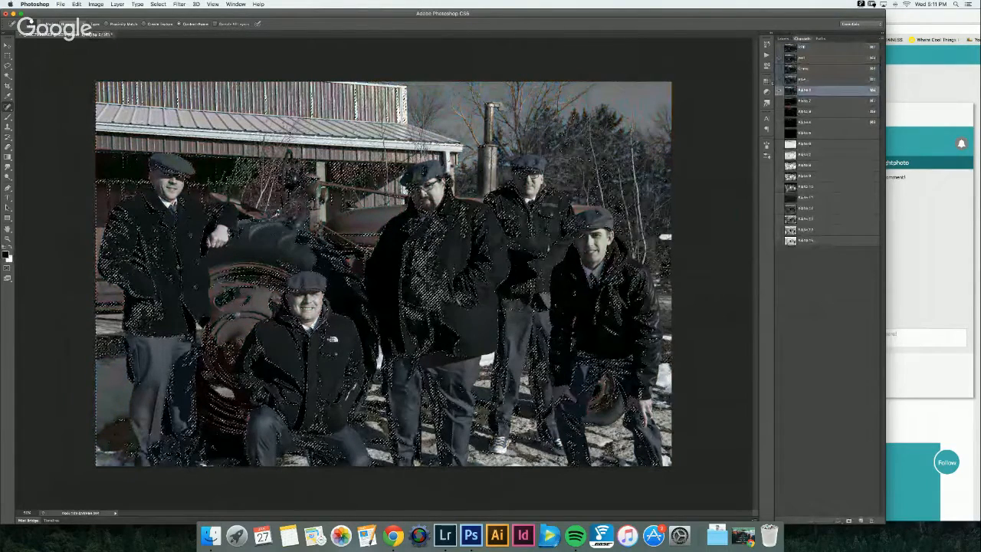
key("super+d")
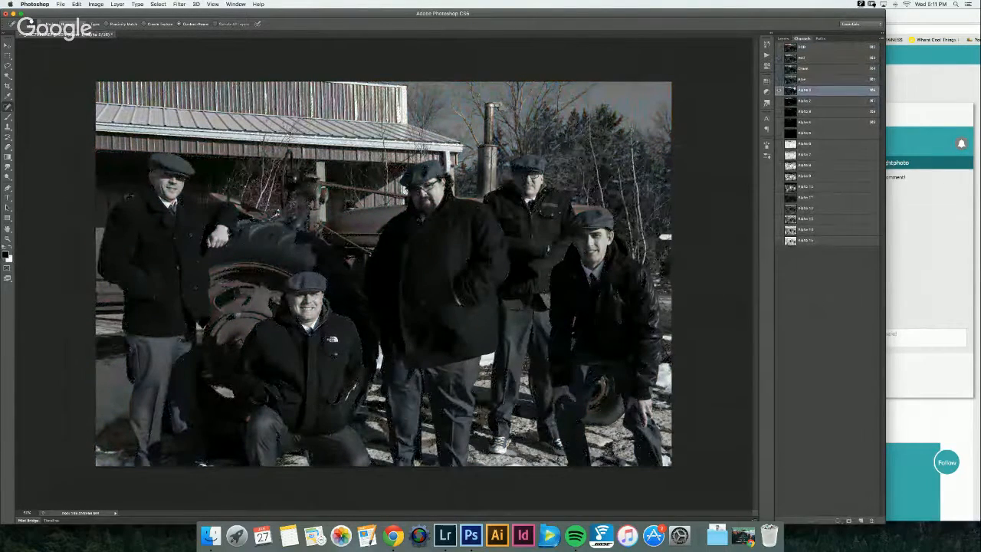
left_click(792, 48)
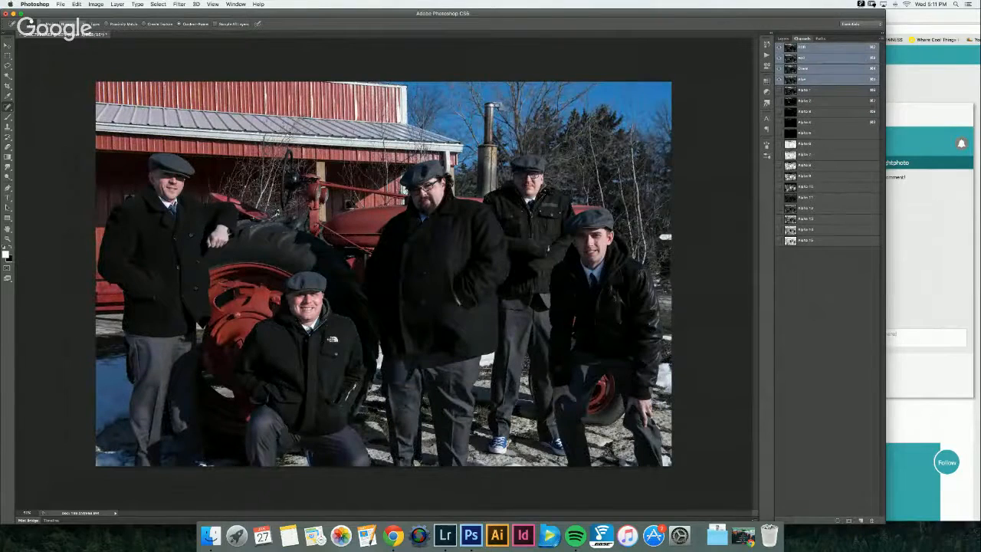
Step: Examine the channels Alpha 1 through Alpha 5 in turn to see which highlights each mask isolates
left_click(793, 91)
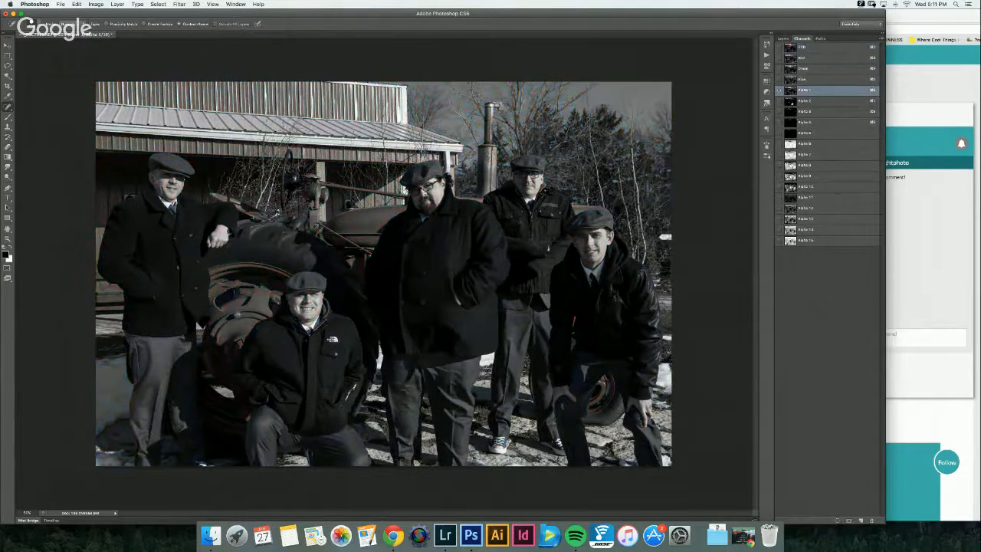
left_click(793, 100)
left_click(793, 111)
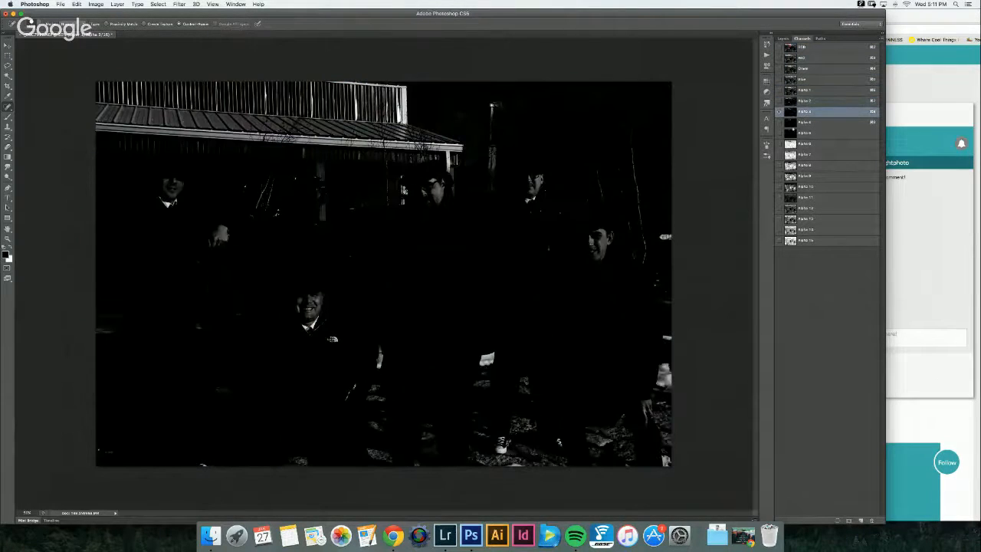
left_click(793, 121)
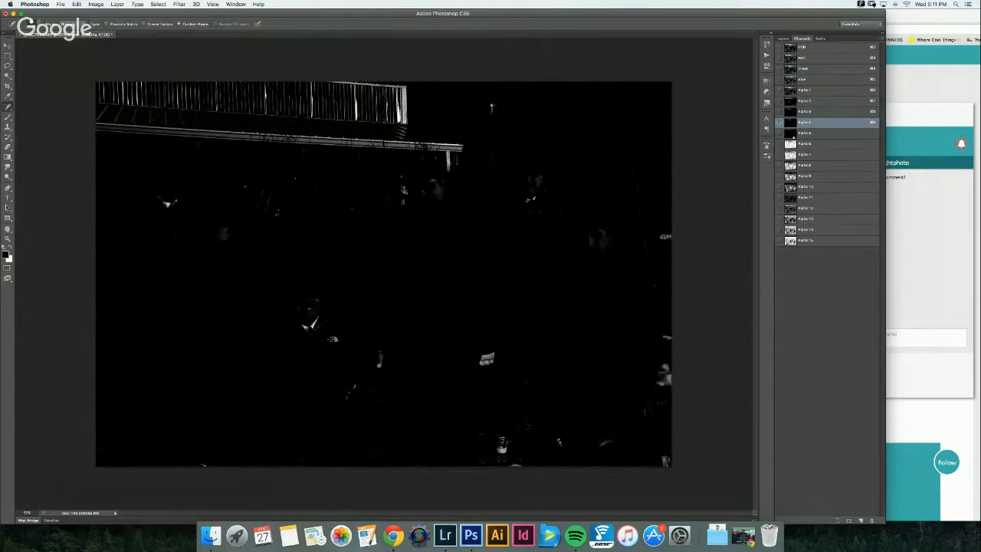
left_click(793, 133)
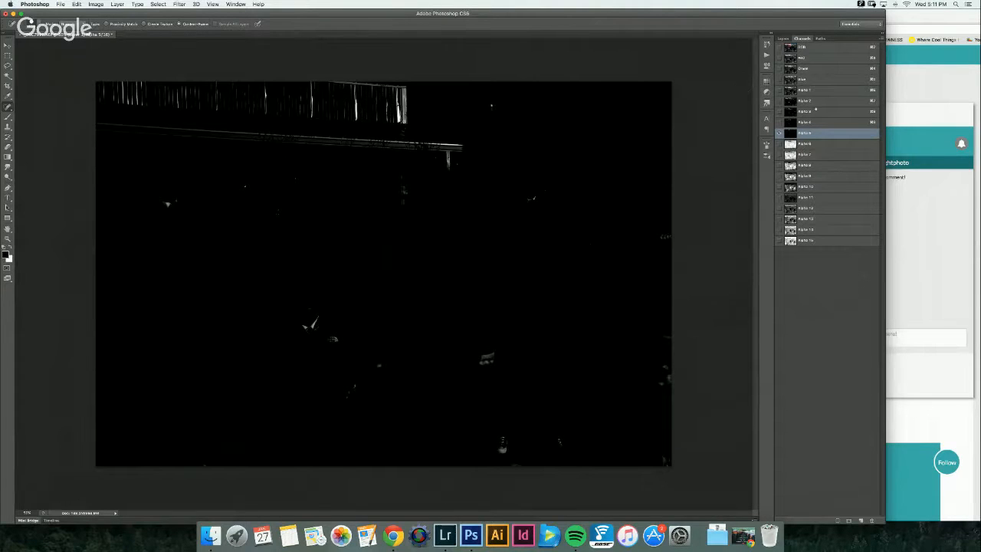
left_click(793, 90)
left_click(792, 101)
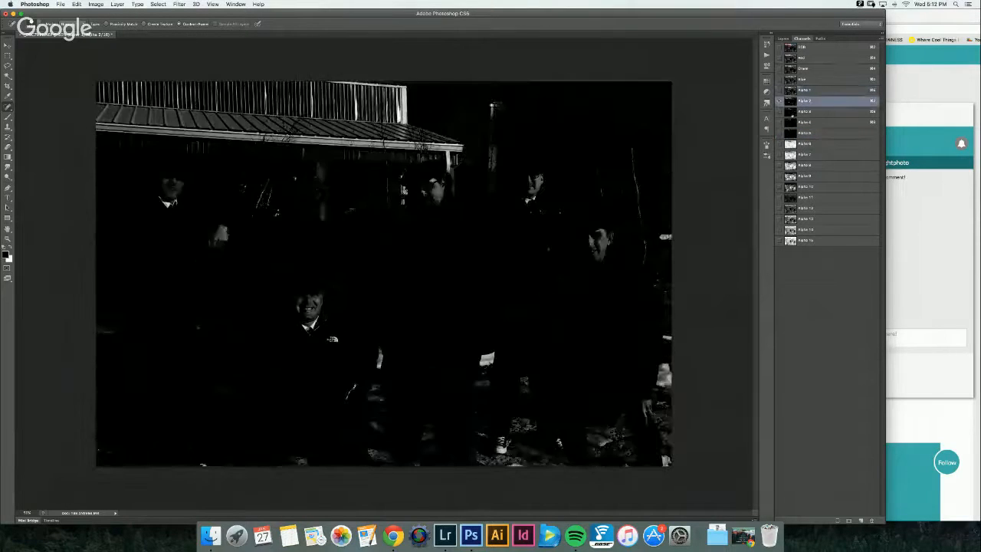
left_click(793, 112)
left_click(792, 122)
left_click(793, 133)
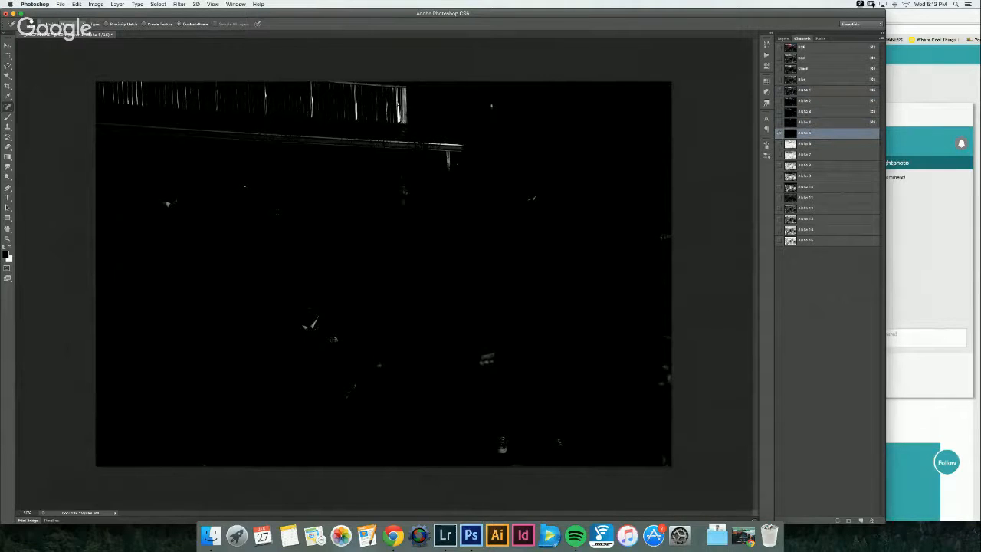
Step: Examine the remaining mask channels, Alpha 6 through Alpha 15, for their shadow and midtone coverage
left_click(792, 144)
left_click(792, 155)
left_click(793, 164)
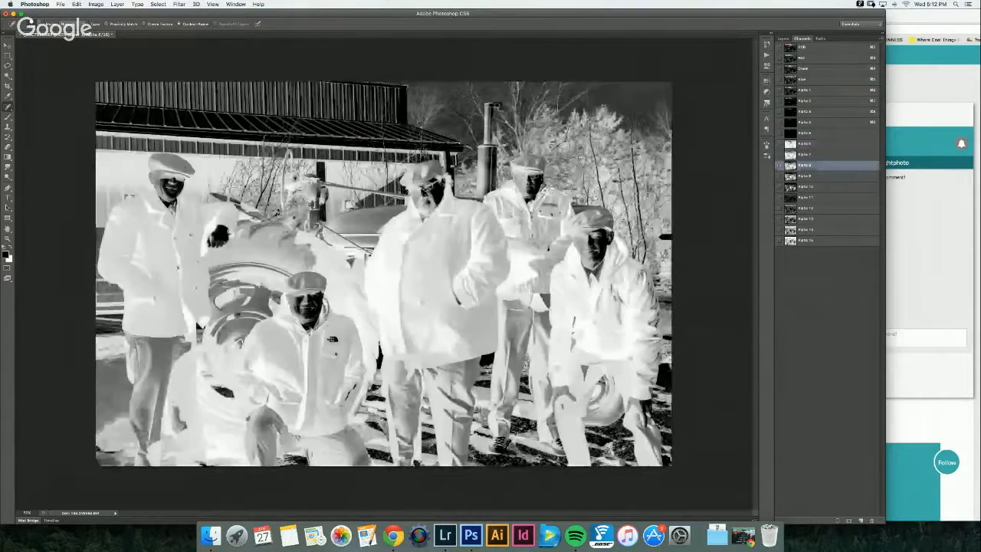
left_click(792, 175)
left_click(792, 187)
left_click(794, 197)
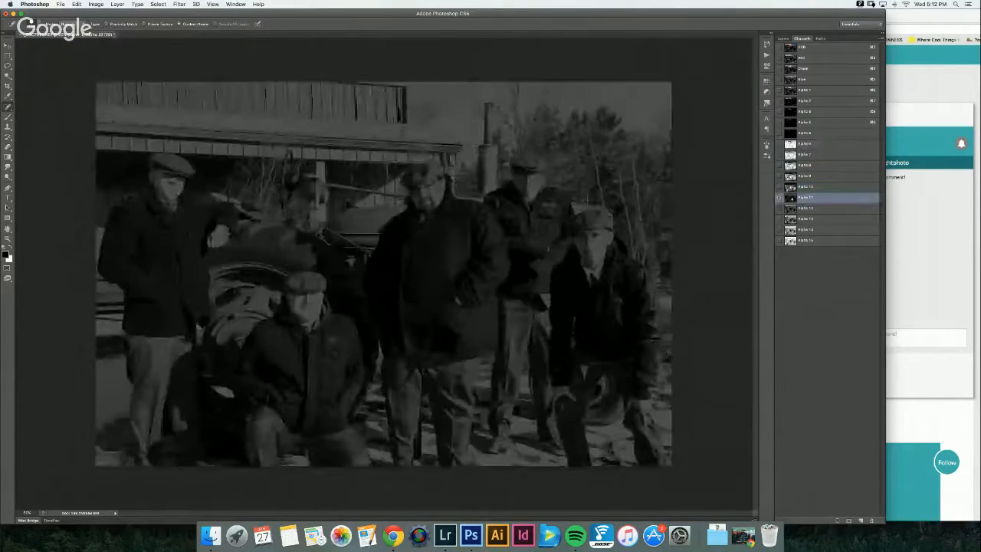
left_click(794, 207)
left_click(794, 218)
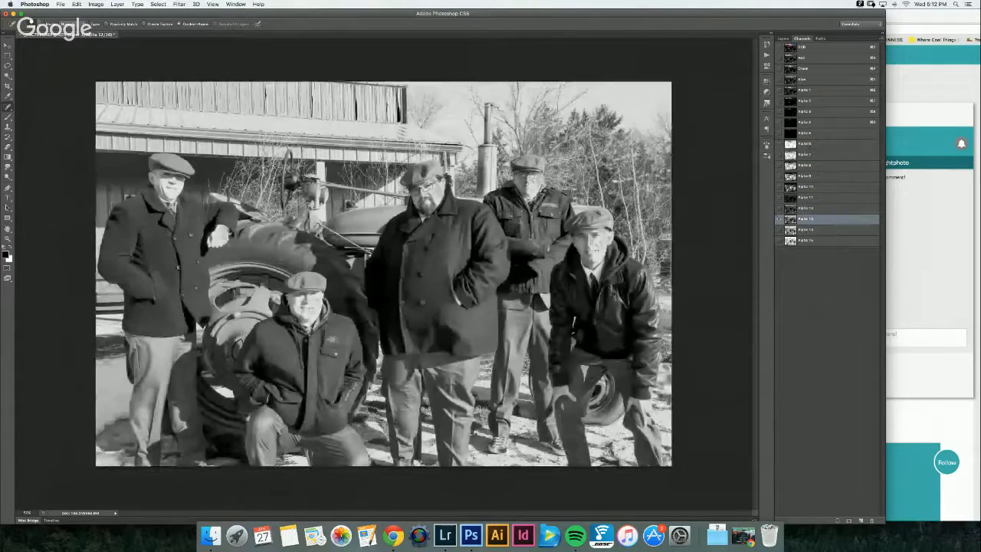
left_click(794, 229)
left_click(794, 240)
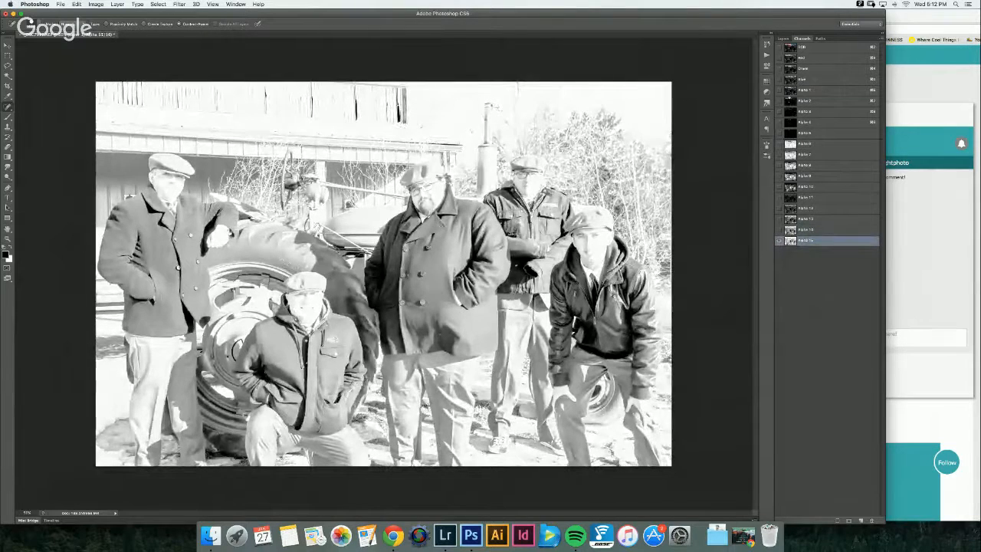
Step: Compare the highlight masks from Alpha 1 to Alpha 4 again and go back to Alpha 2
left_click(793, 89)
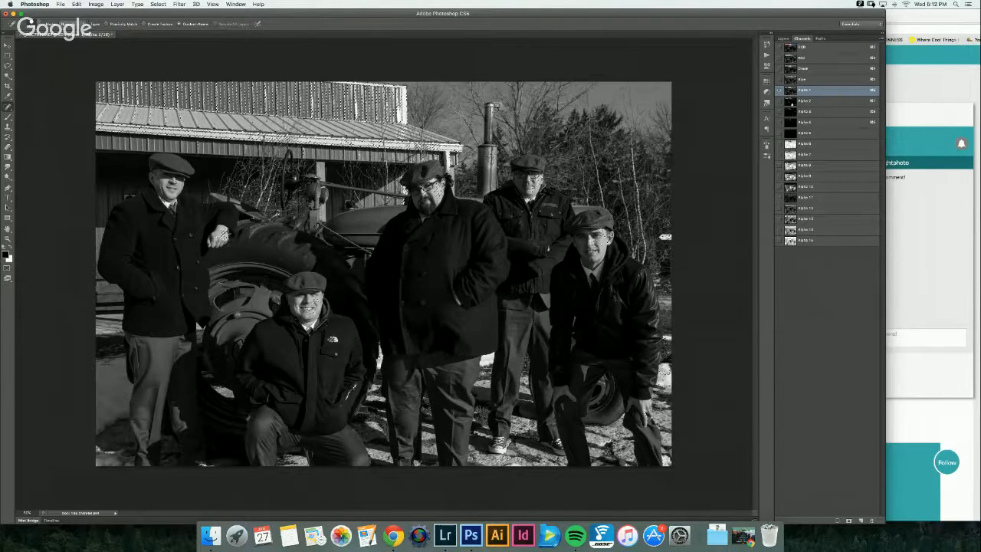
left_click(792, 101)
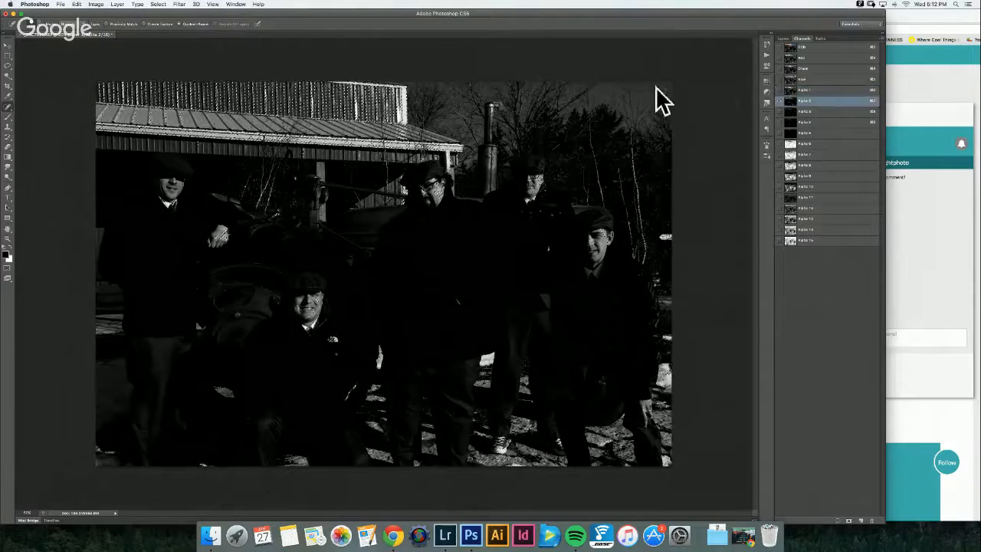
left_click(825, 111)
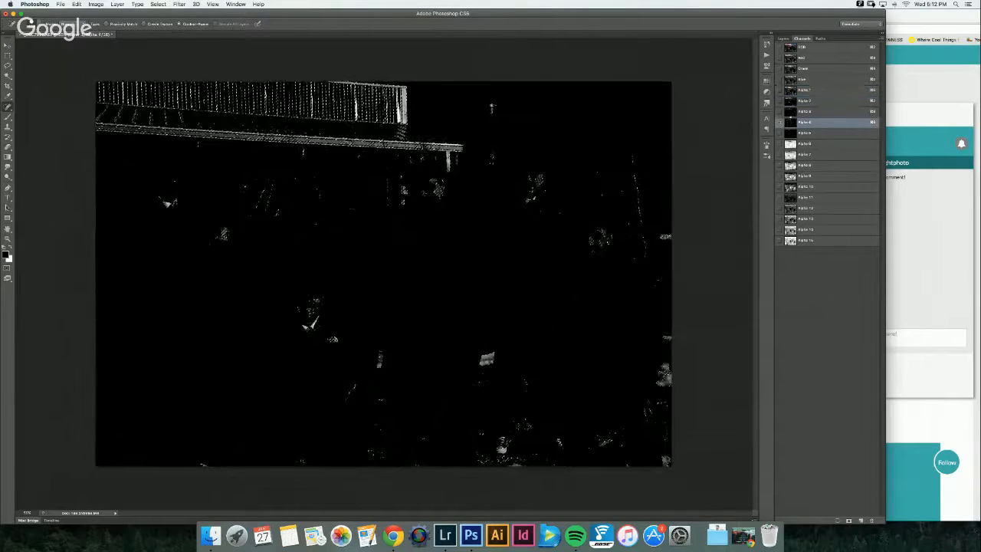
left_click(823, 101)
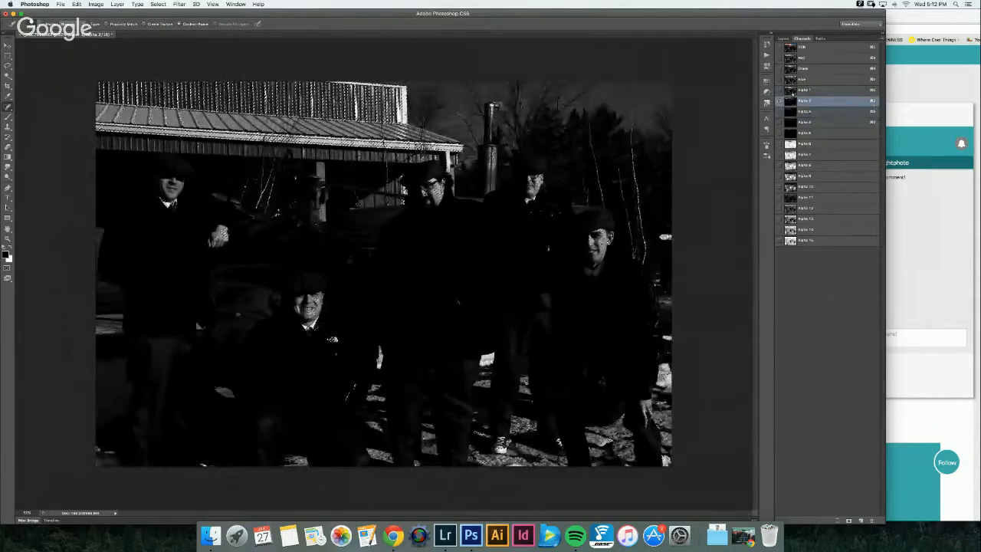
Step: Compare the Alpha 1 and Alpha 2 masks with the Blue channel and Alpha 13, and return to Alpha 1
left_click(823, 91)
left_click(803, 79)
left_click(795, 102)
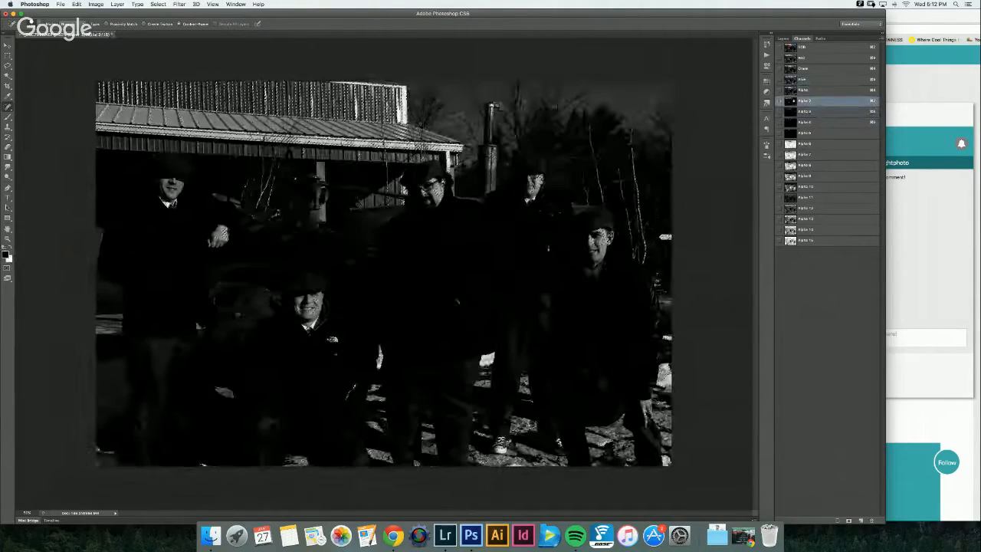
left_click(794, 90)
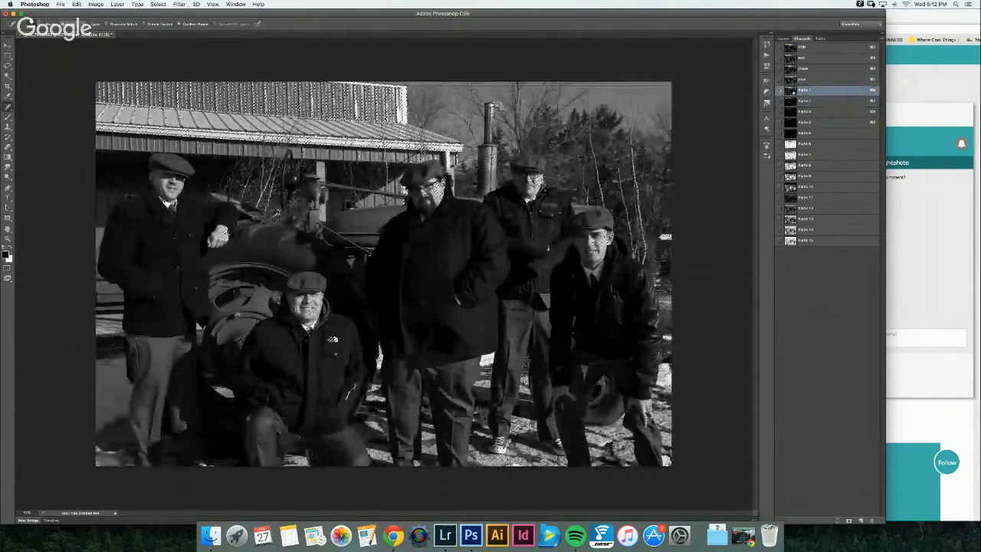
left_click(794, 219)
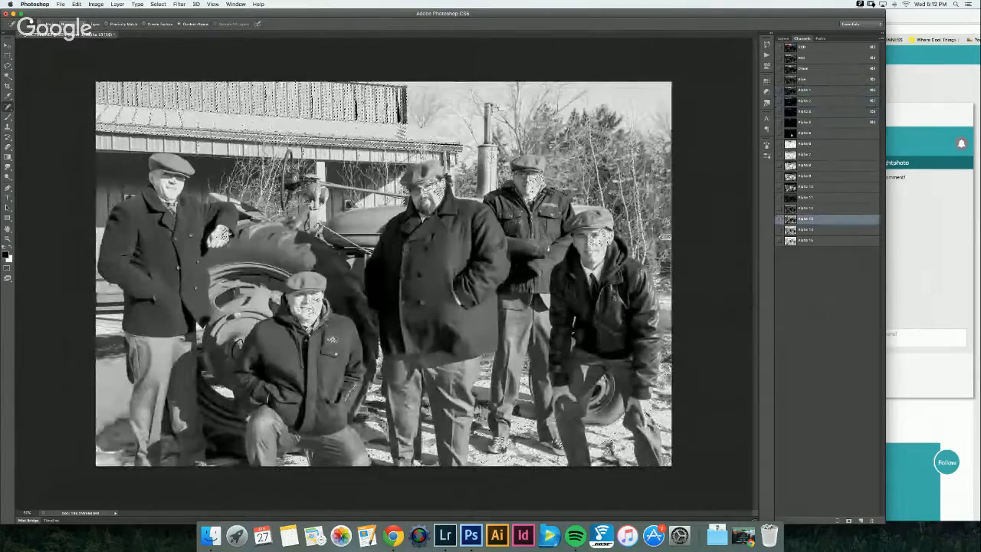
left_click(793, 91)
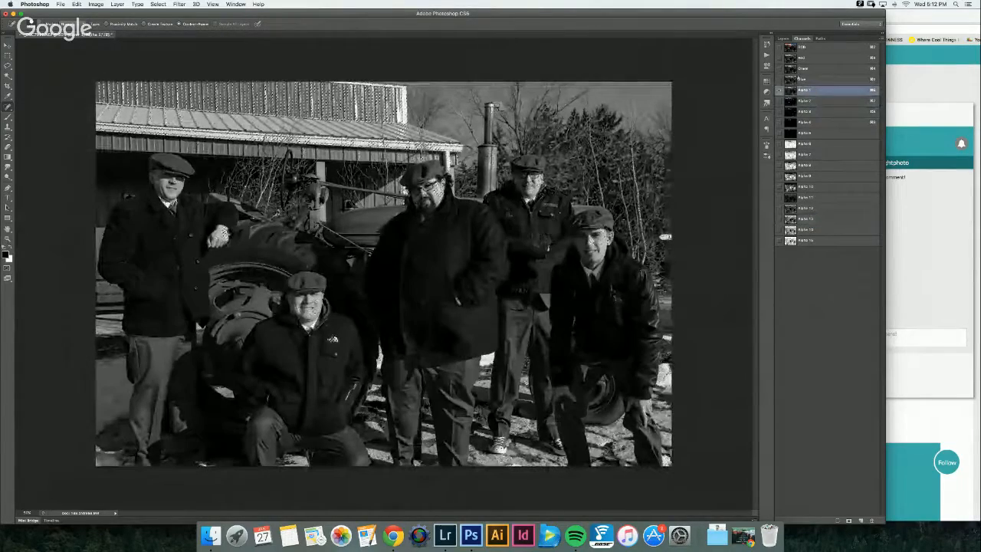
left_click(790, 90, "super")
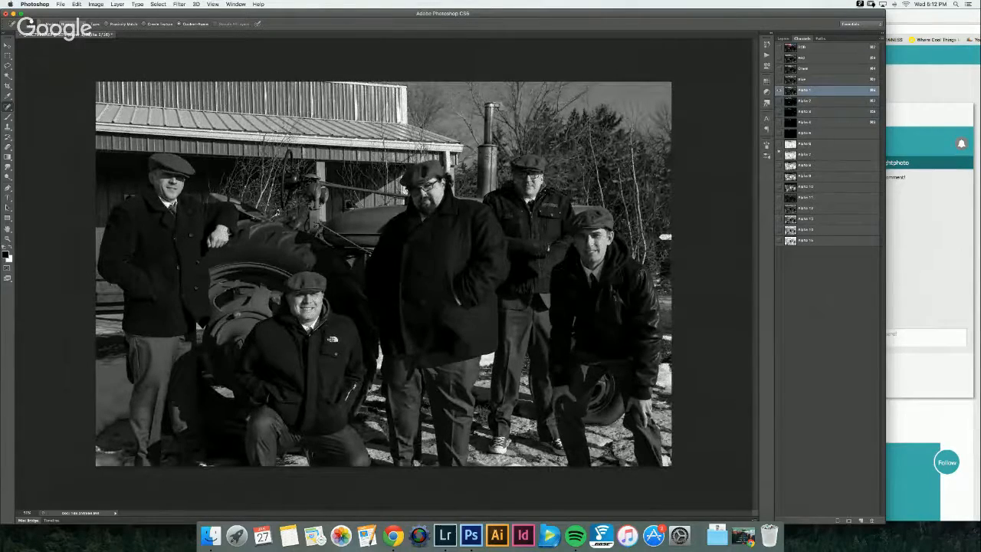
Step: Examine the shadow and midtone masks from Alpha 6 through Alpha 14 and go back to Alpha 2
left_click(810, 144)
left_click(810, 165)
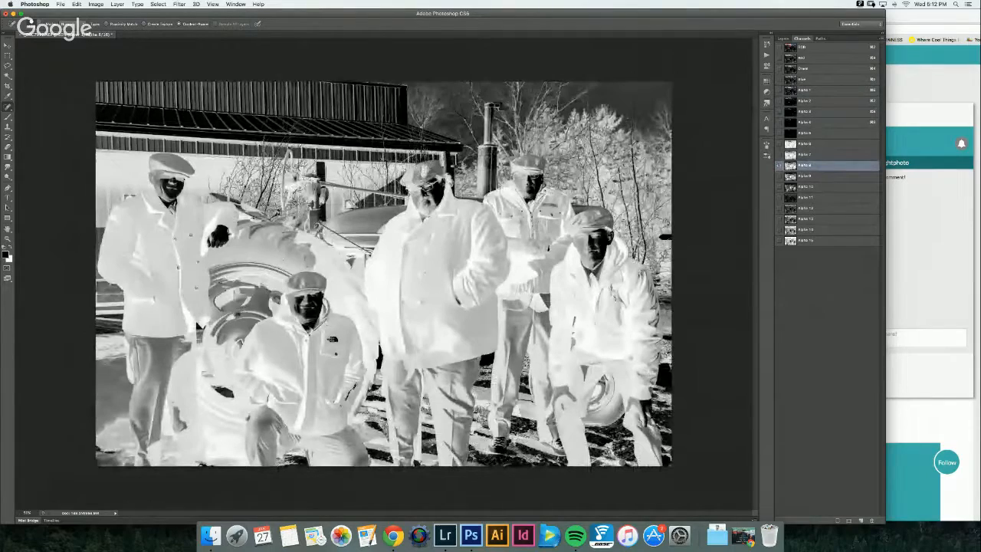
left_click(810, 176)
left_click(810, 187)
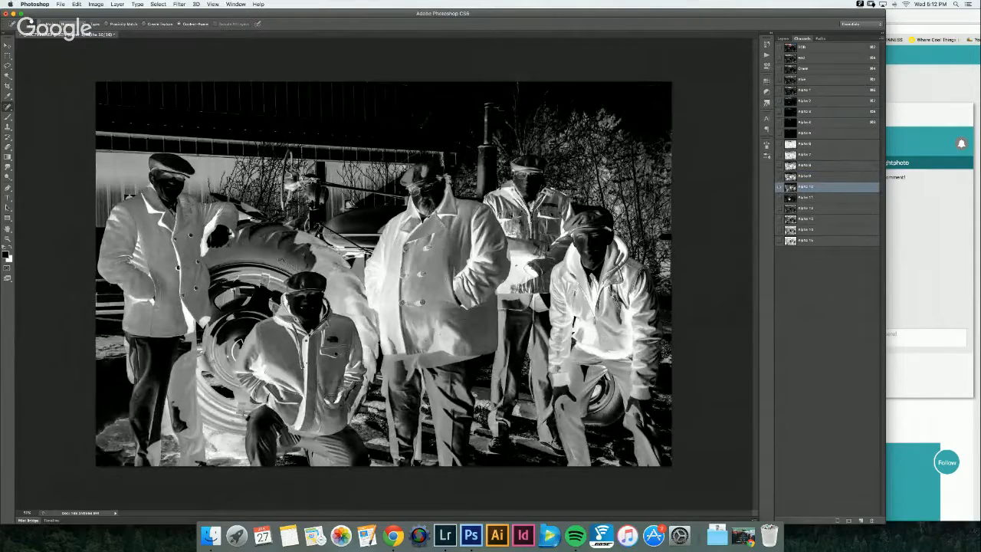
left_click(789, 199)
left_click(789, 209)
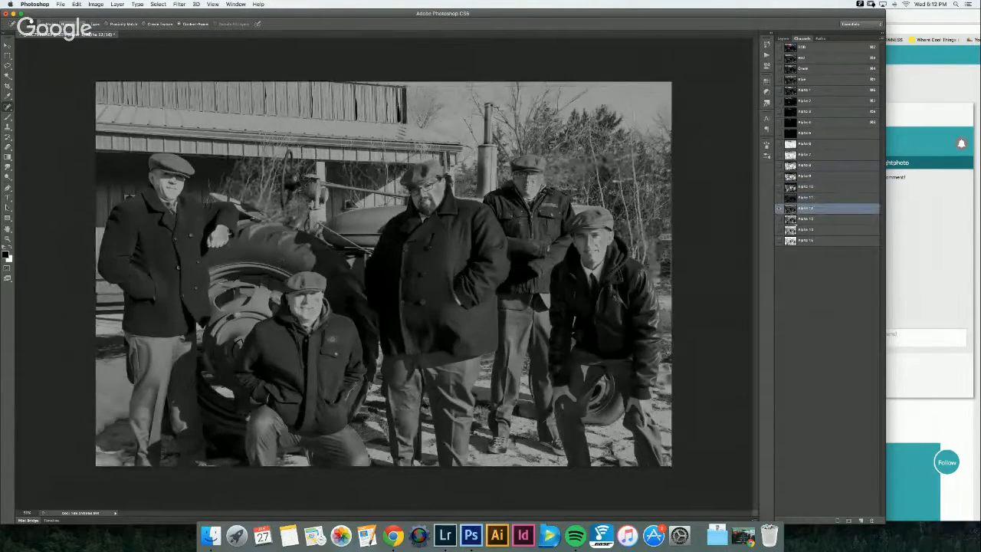
left_click(790, 231)
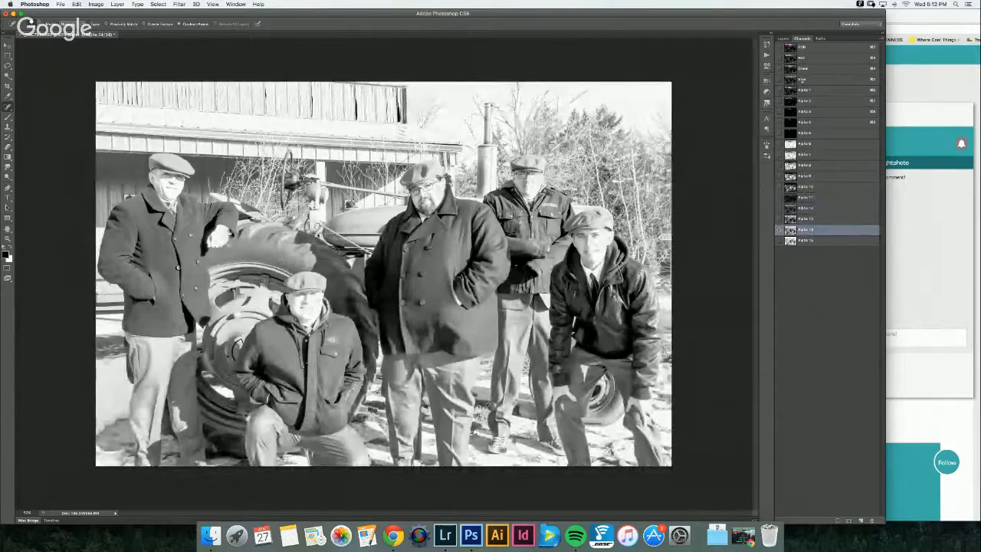
left_click(804, 102)
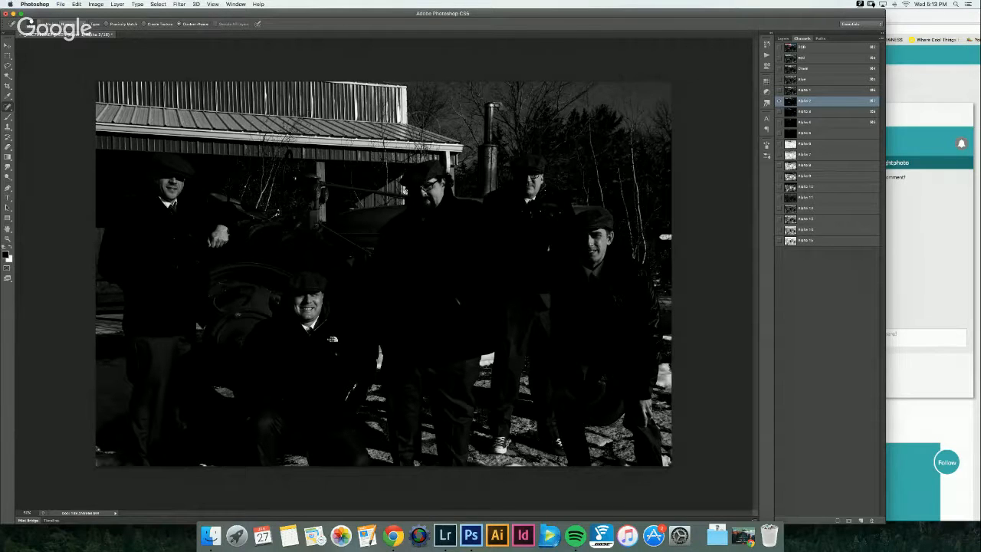
Step: Minimize the Photoshop and Lightroom windows and reposition the Chrome window to check the live stream page
left_click_drag(778, 14, 848, 14)
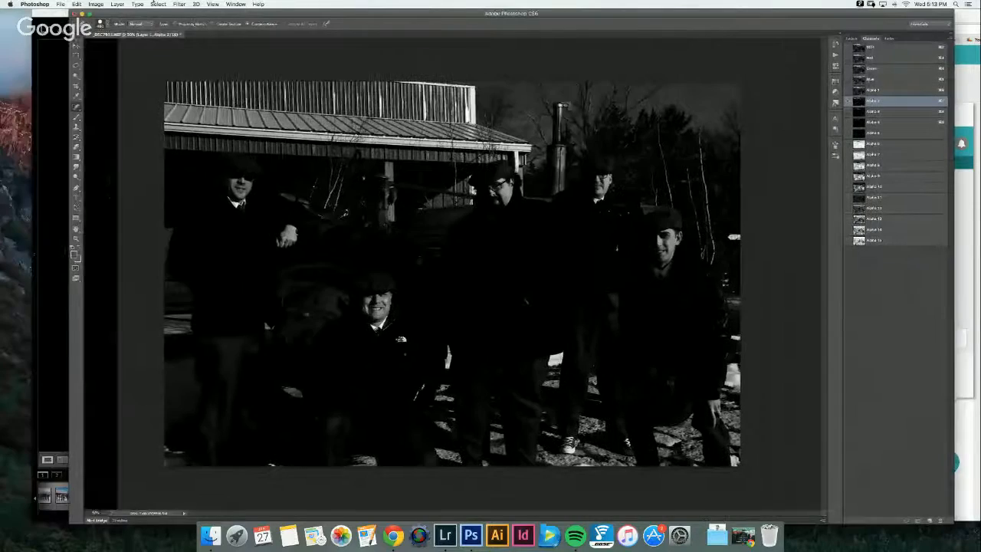
left_click(82, 14)
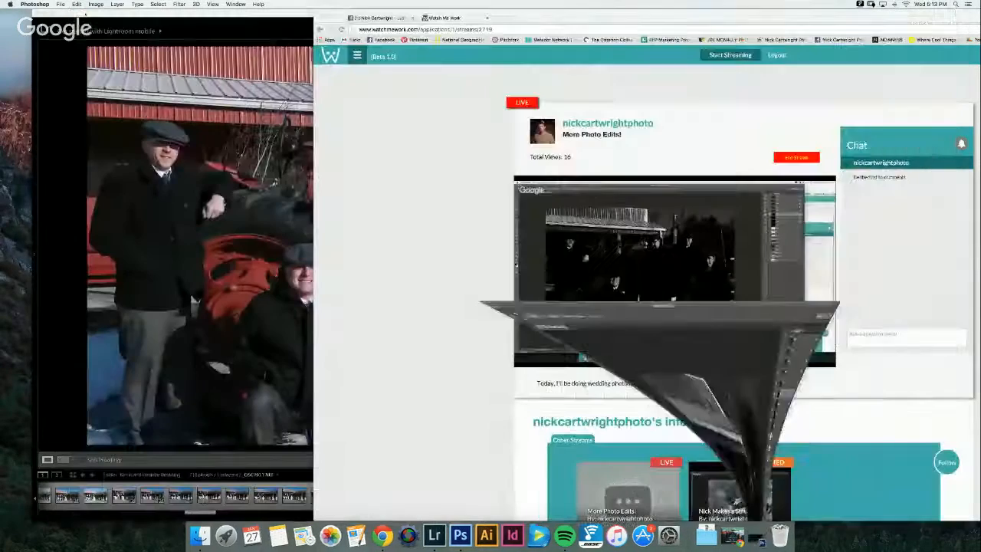
left_click_drag(202, 13, 129, 13)
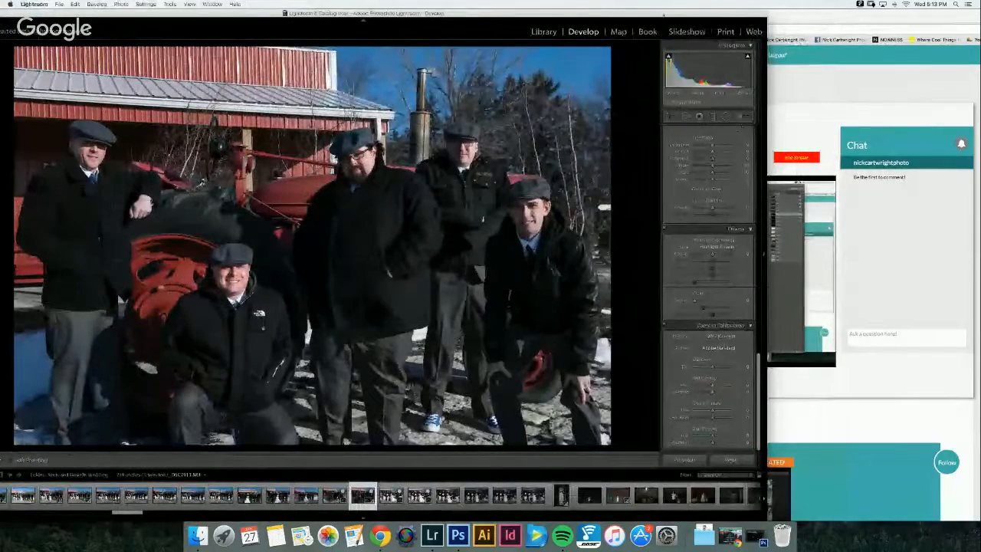
left_click_drag(363, 19, 440, 19)
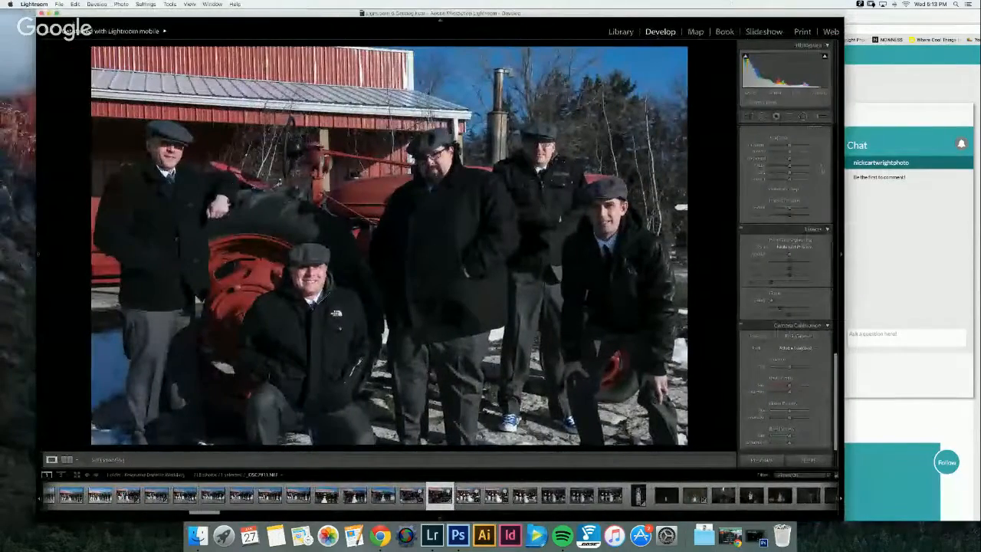
left_click(50, 13)
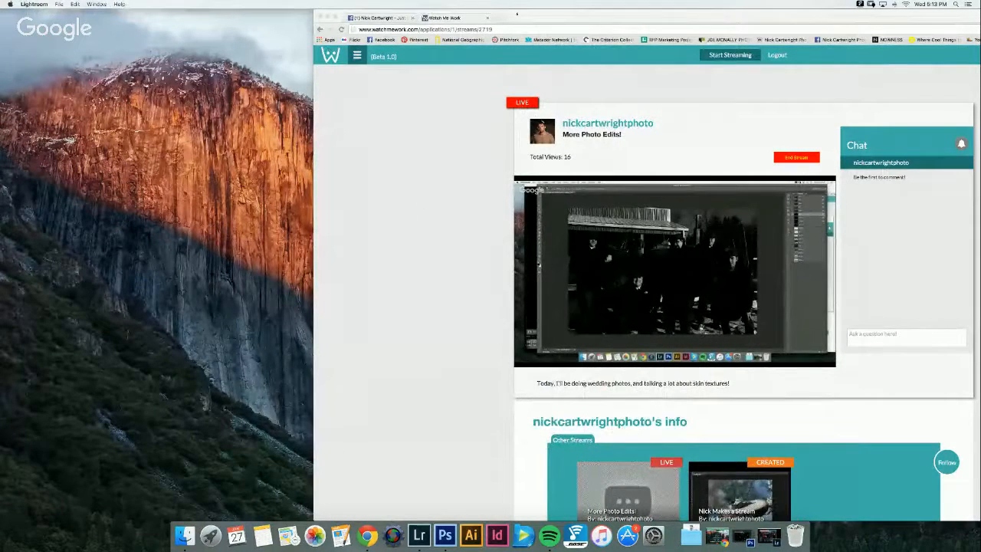
left_click_drag(518, 15, 406, 2)
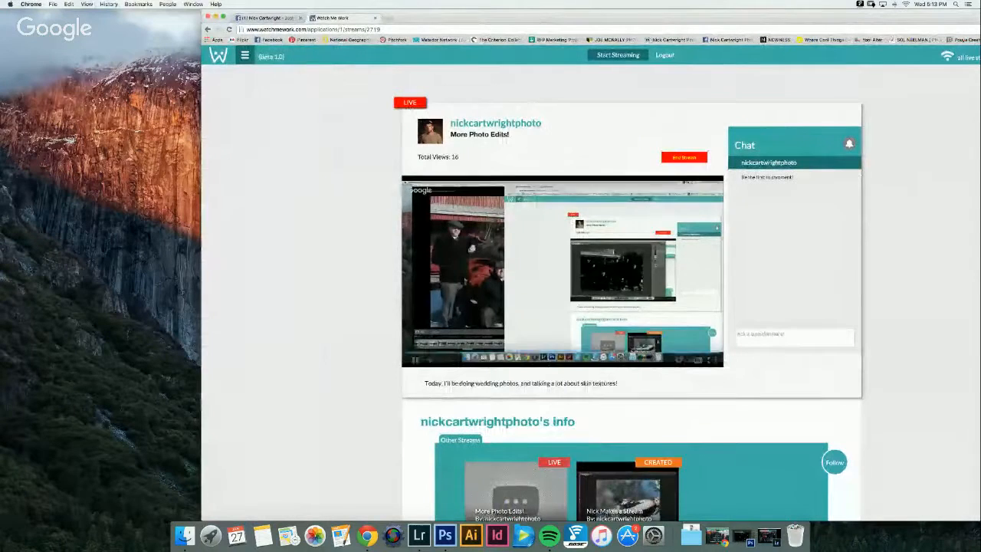
Step: Minimize the Chrome and Lightroom windows, restore Photoshop, and shift its window so the channel list is fully reachable
mouse_move(431, 360)
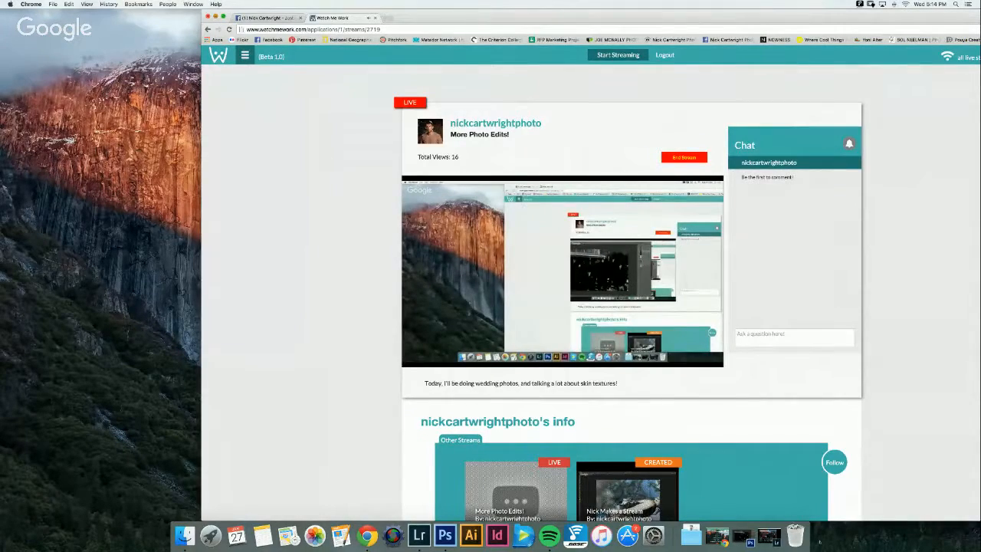
key("super+m")
left_click(754, 535)
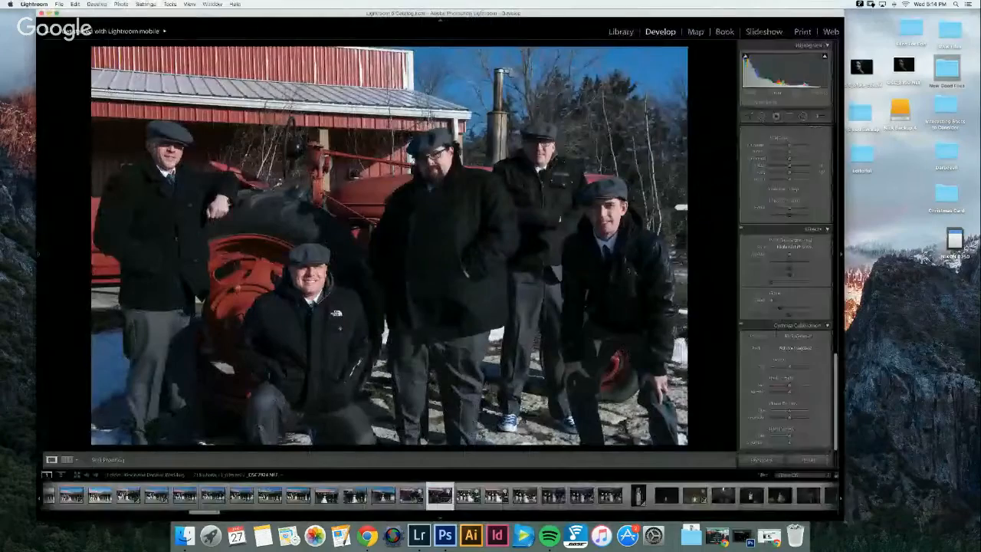
key("super+m")
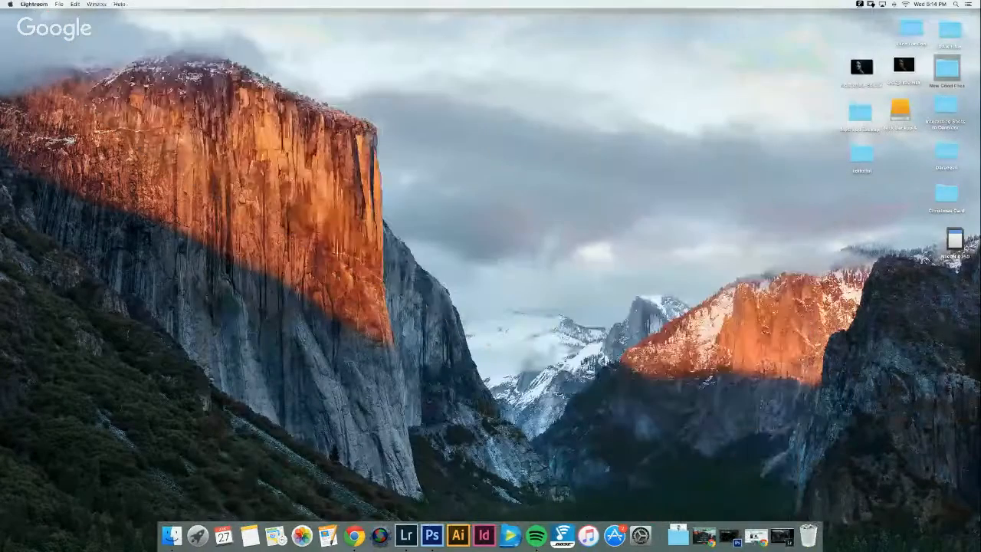
left_click(714, 536)
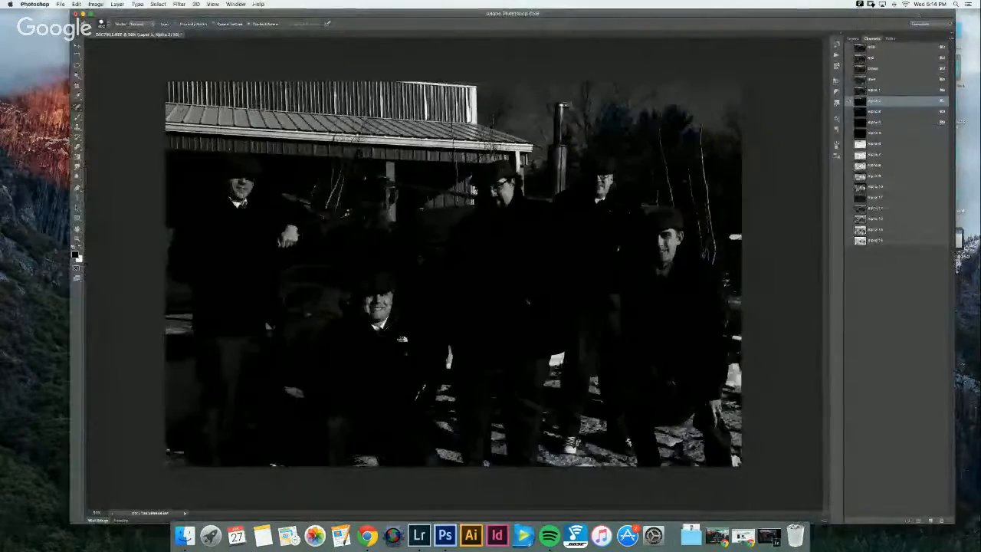
left_click_drag(755, 13, 638, 1)
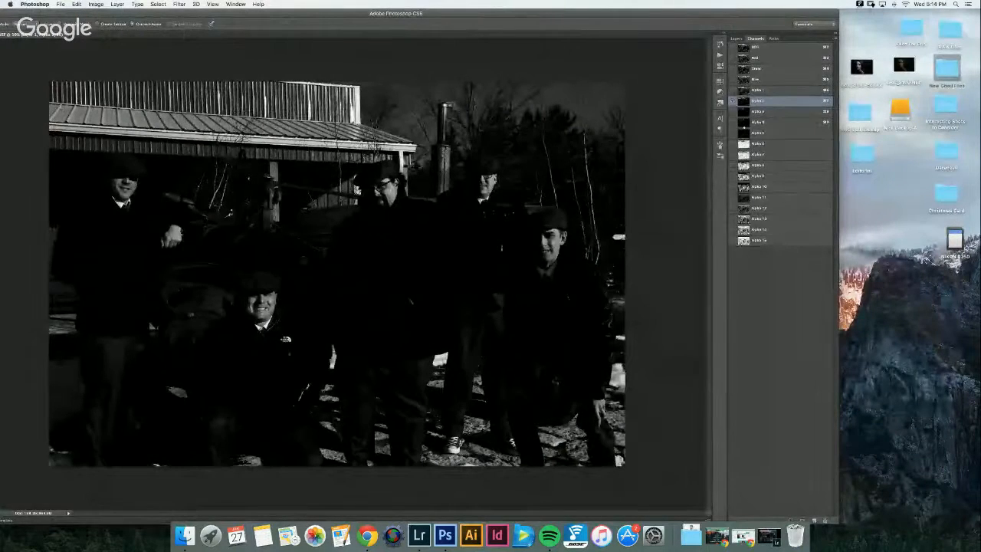
Step: Examine the masks Alpha 4, Alpha 6, Alpha 8 and Alpha 10, and review Alpha 6, Alpha 5 and Alpha 3
left_click(744, 122)
left_click(745, 144)
left_click(745, 166)
left_click(744, 187)
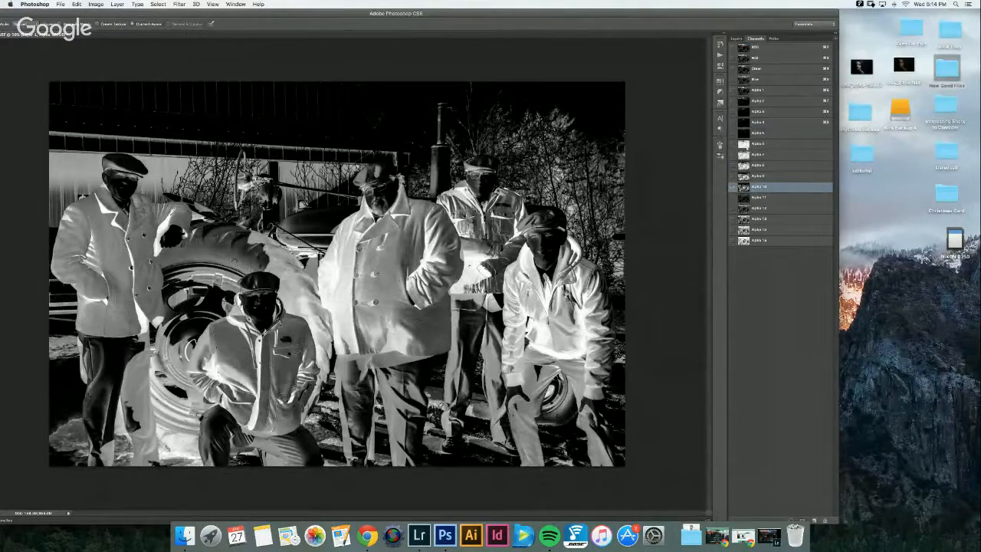
left_click(745, 144)
left_click(744, 133)
left_click(744, 112)
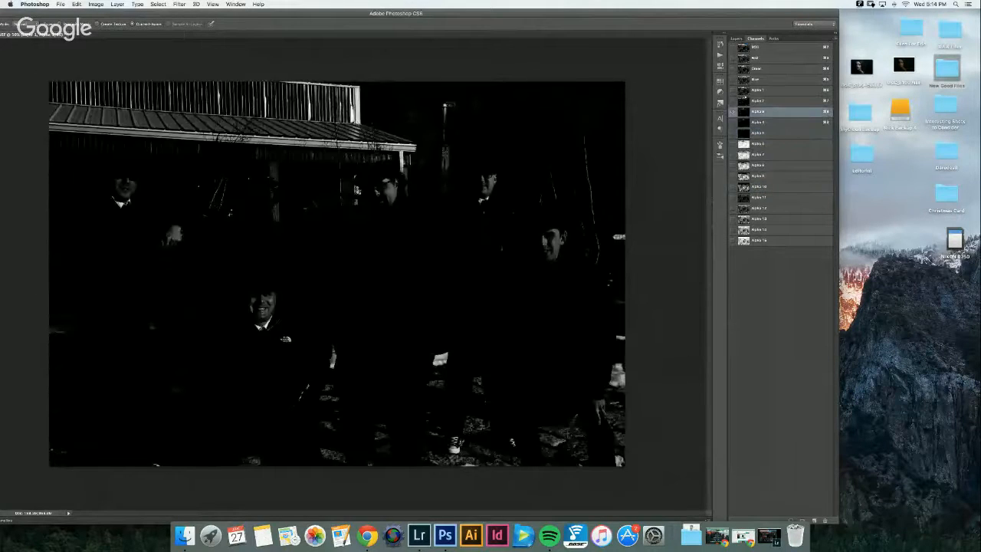
Step: Compare Alpha 1, Alpha 2 and the Blue channel with the midtone masks Alpha 11, Alpha 13, Alpha 14 and Alpha 15
left_click(745, 91)
left_click(746, 80)
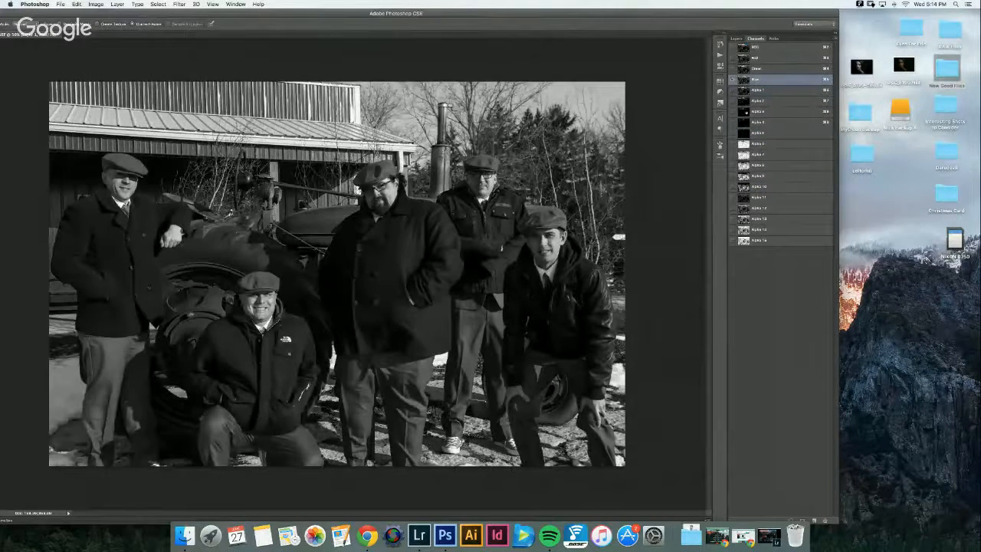
key("super+7")
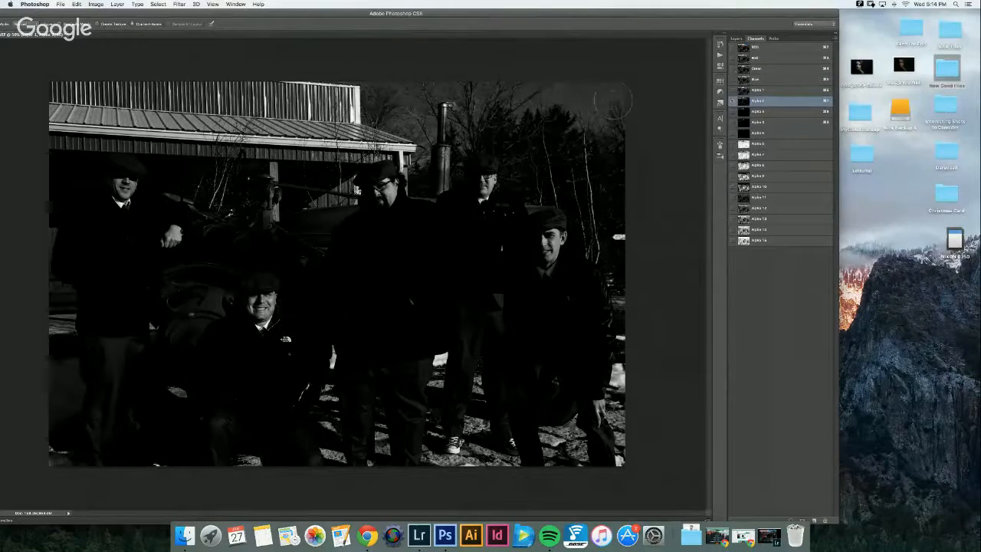
key("super+6")
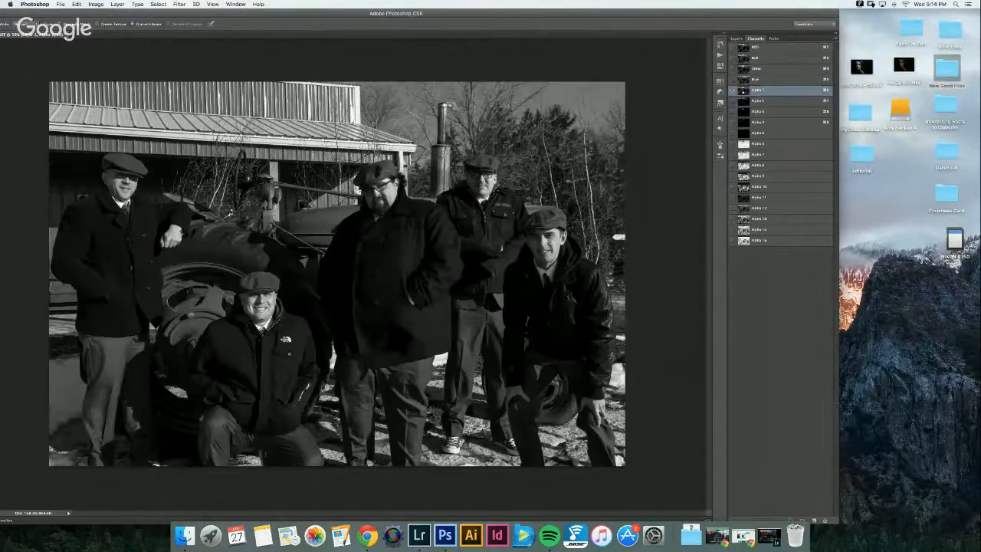
left_click(760, 230)
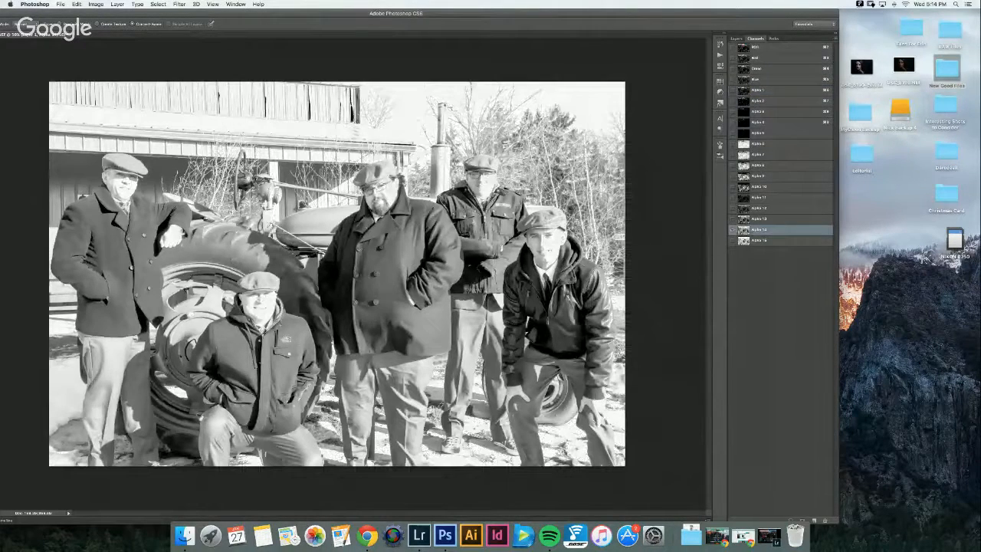
left_click(744, 241)
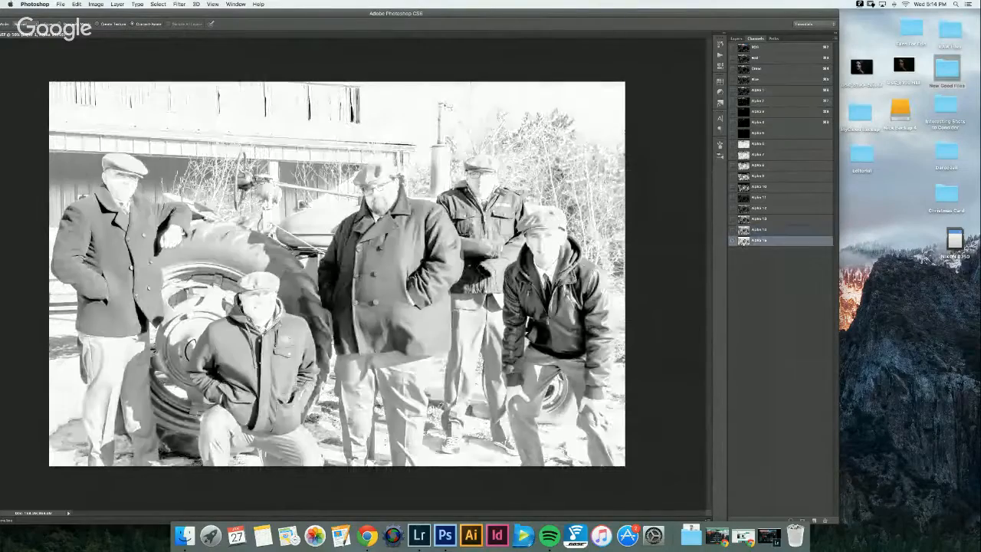
left_click(745, 198)
left_click(745, 219)
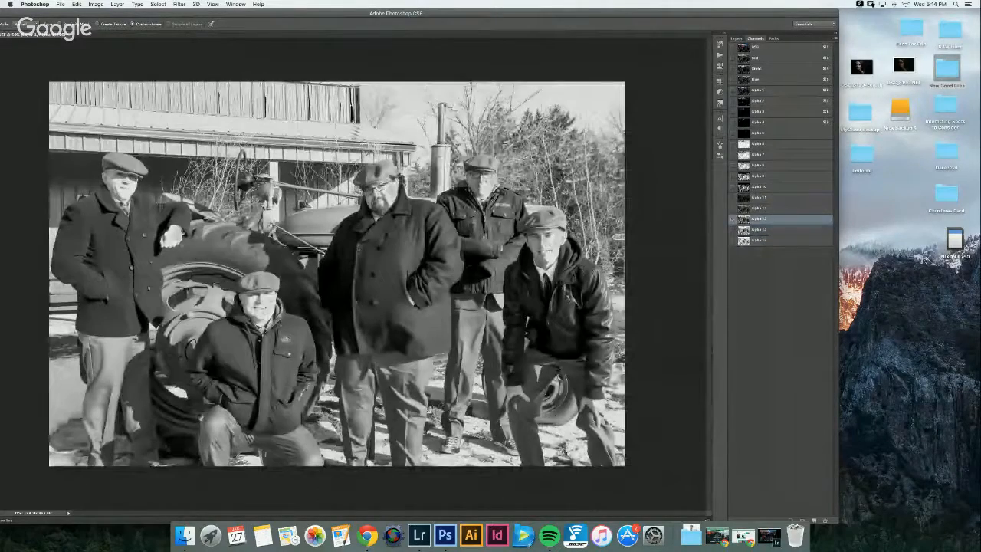
Step: Select Layer 1 to view the full-color photo, and compare it with the shadow masks Alpha 7, Alpha 9 and Alpha 10
left_click(736, 38)
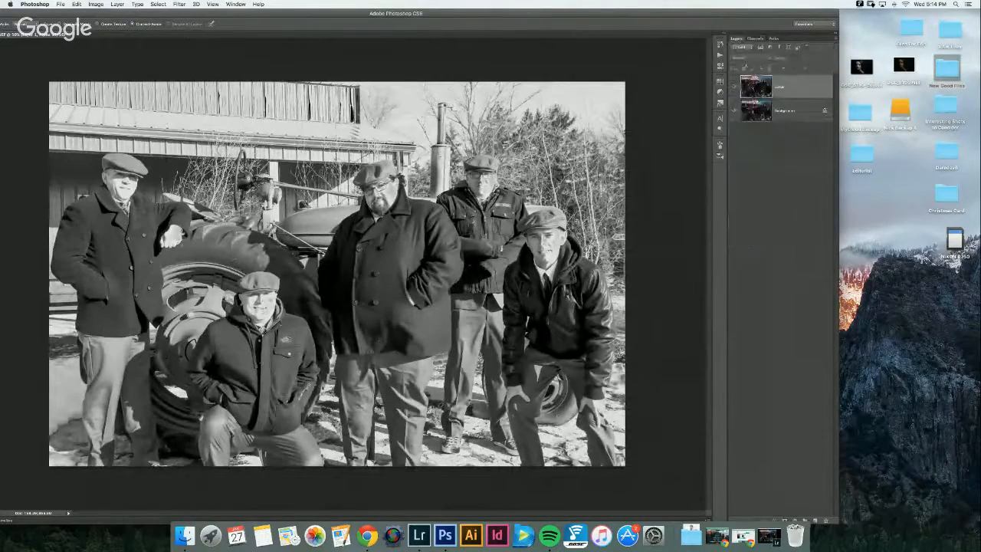
left_click(801, 88)
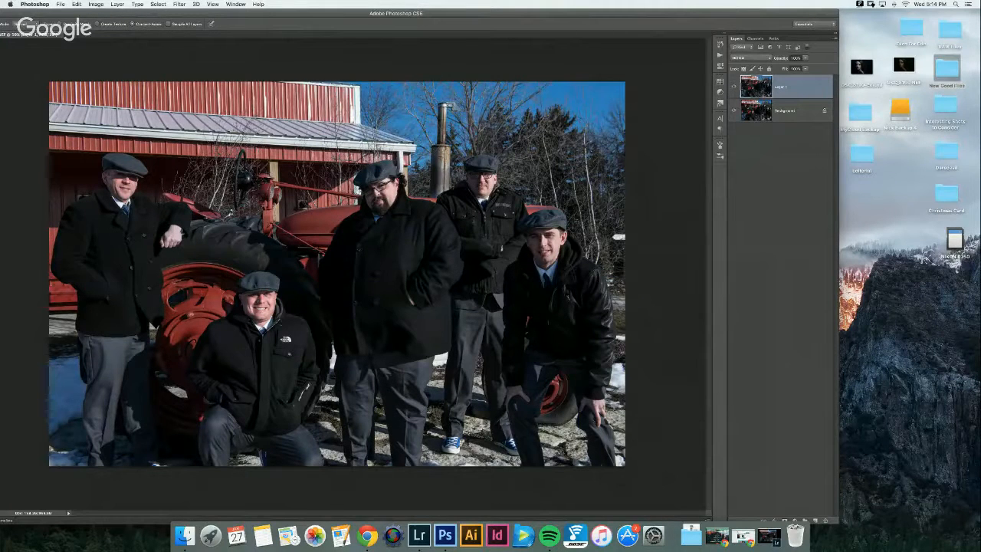
left_click(755, 39)
left_click(774, 154)
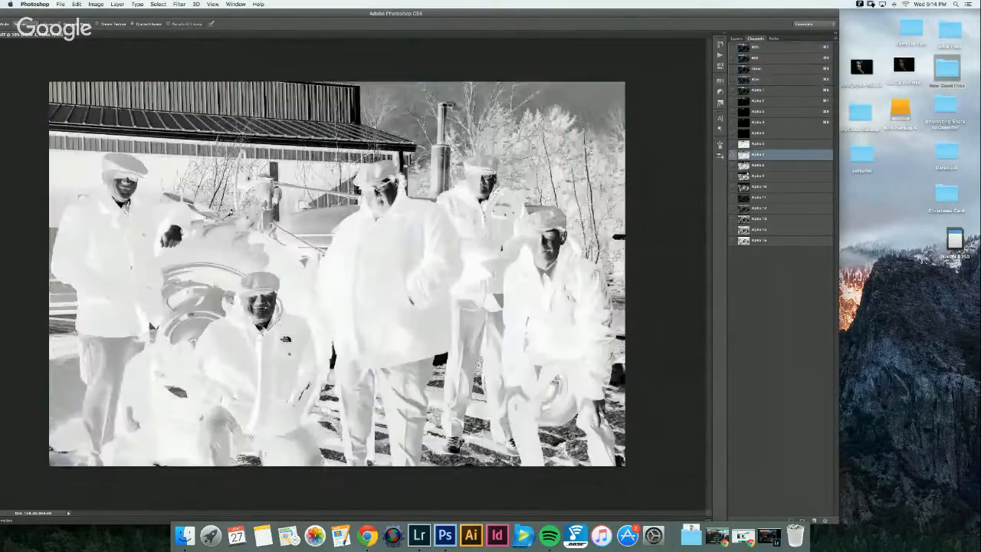
left_click(758, 176)
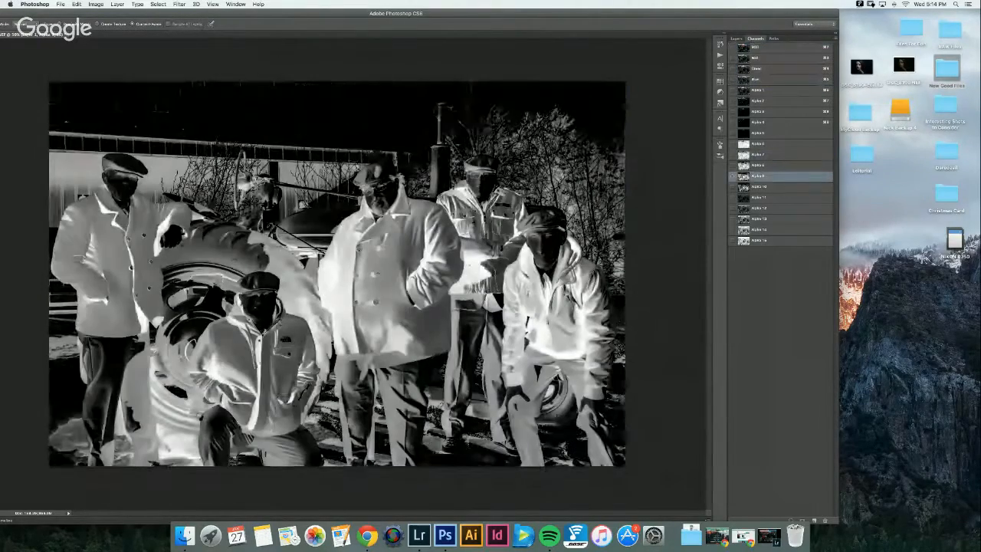
left_click(757, 187)
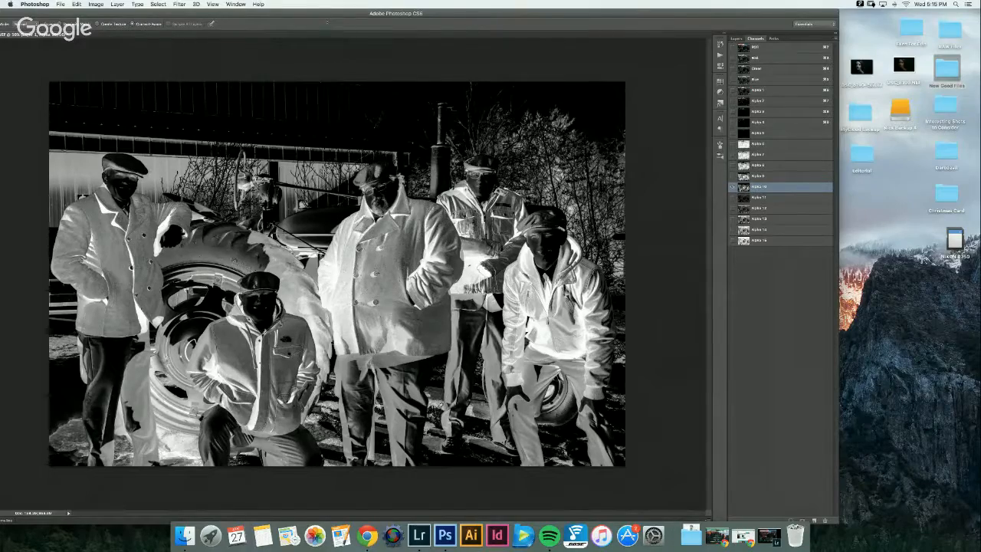
left_click_drag(328, 11, 472, 11)
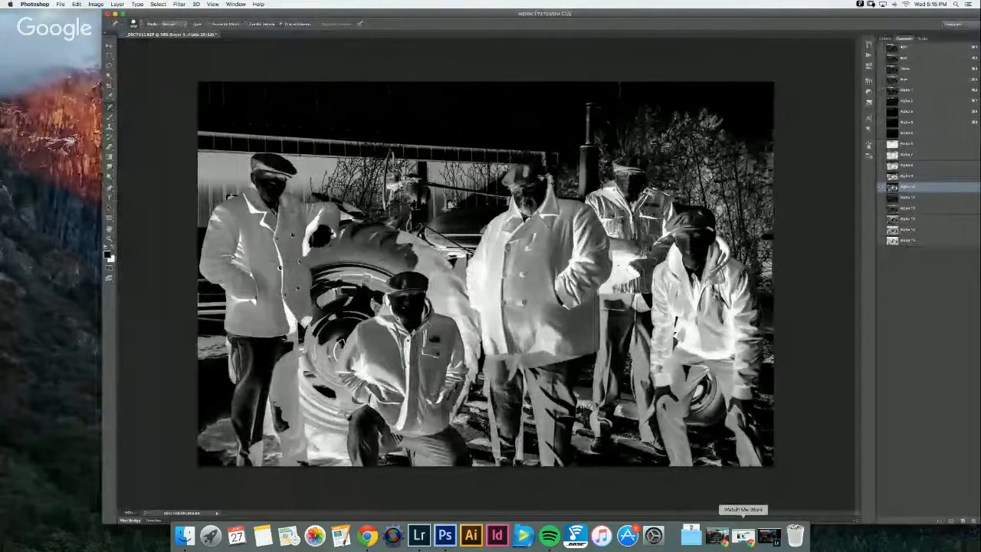
Step: Bring up the Chrome window, close its Facebook tab, and return to Photoshop with its window moved aside to uncover the channel list
left_click(741, 535)
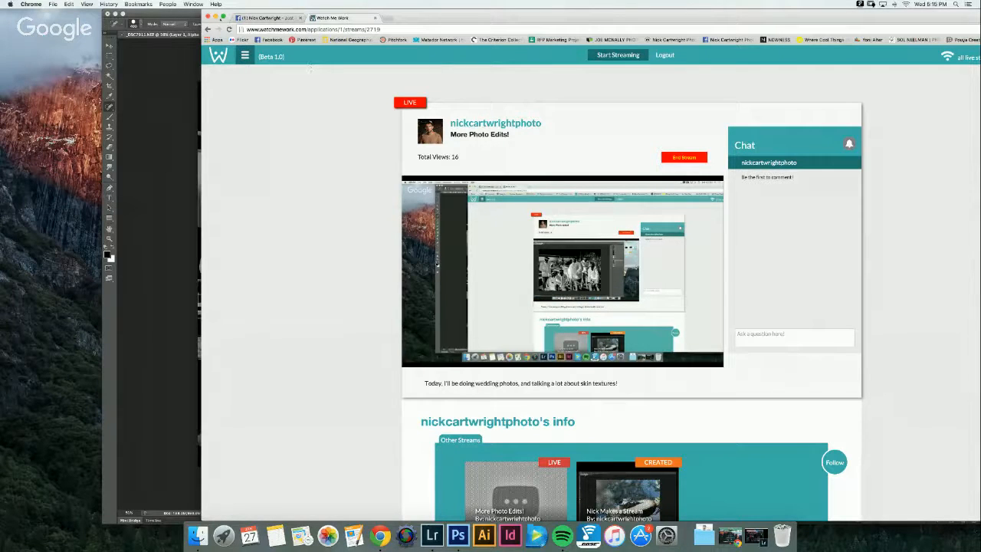
left_click(268, 17)
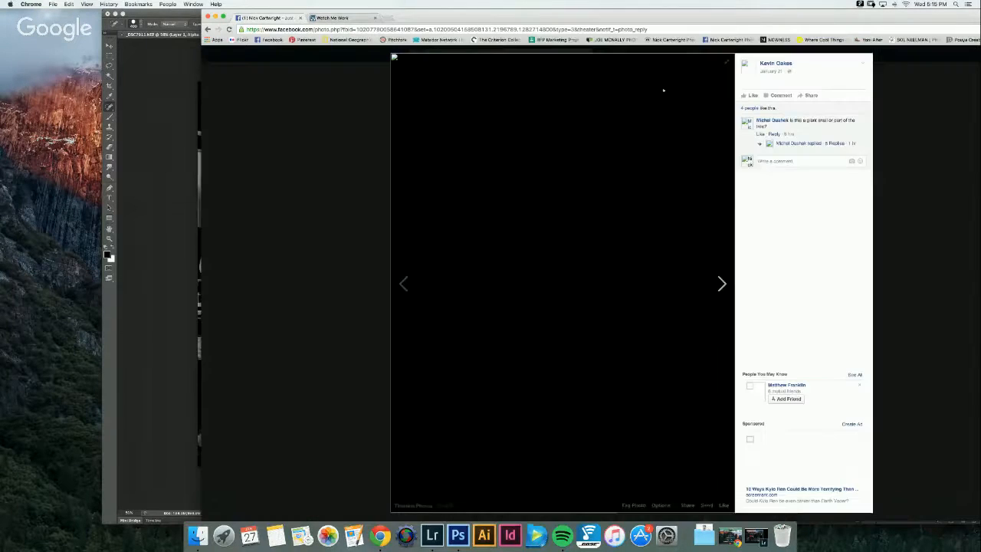
key("Escape")
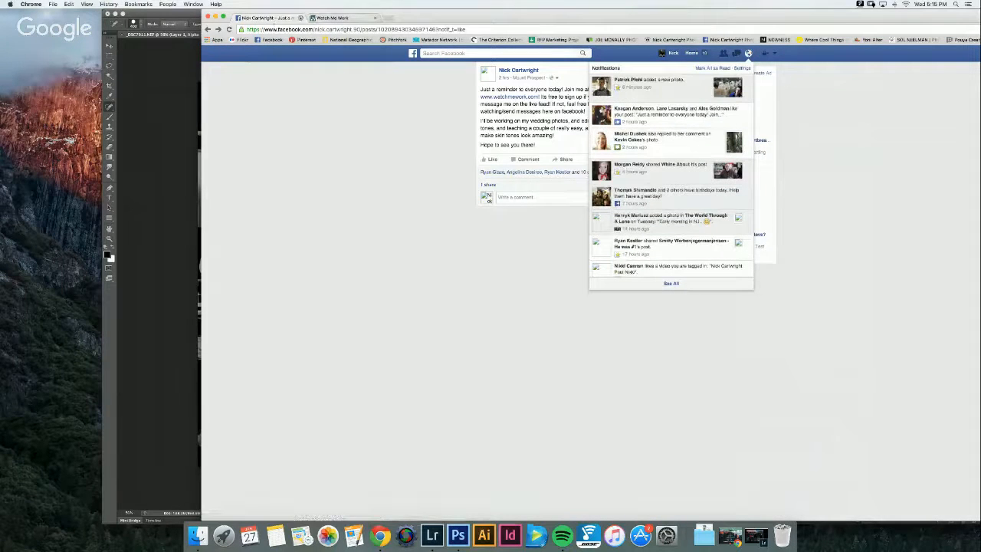
key("super+w")
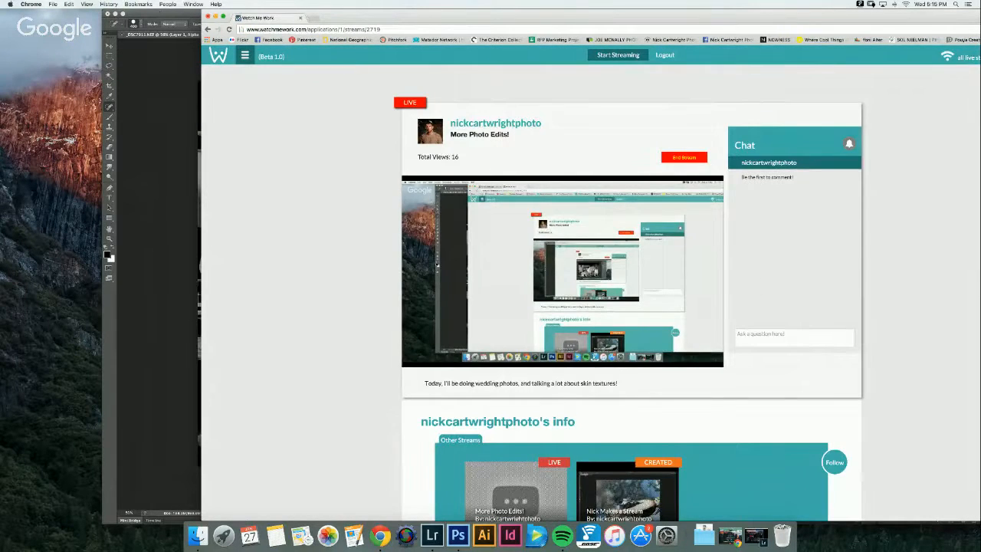
key("super+Tab")
left_click_drag(582, 13, 441, 13)
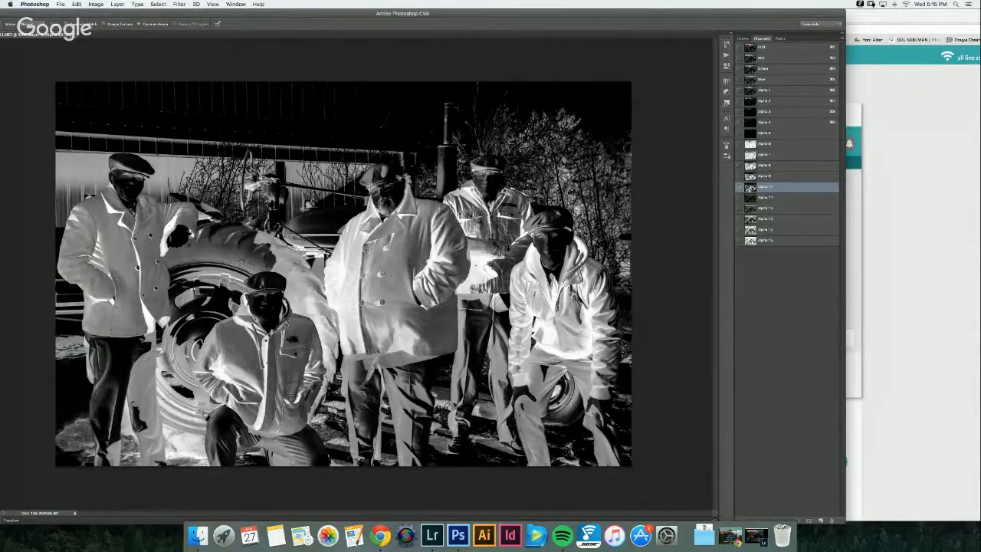
Step: Load the Alpha 10 shadow mask as a selection, inspect it up close on the coats, and return to the RGB composite
left_click(749, 187, "ctrl")
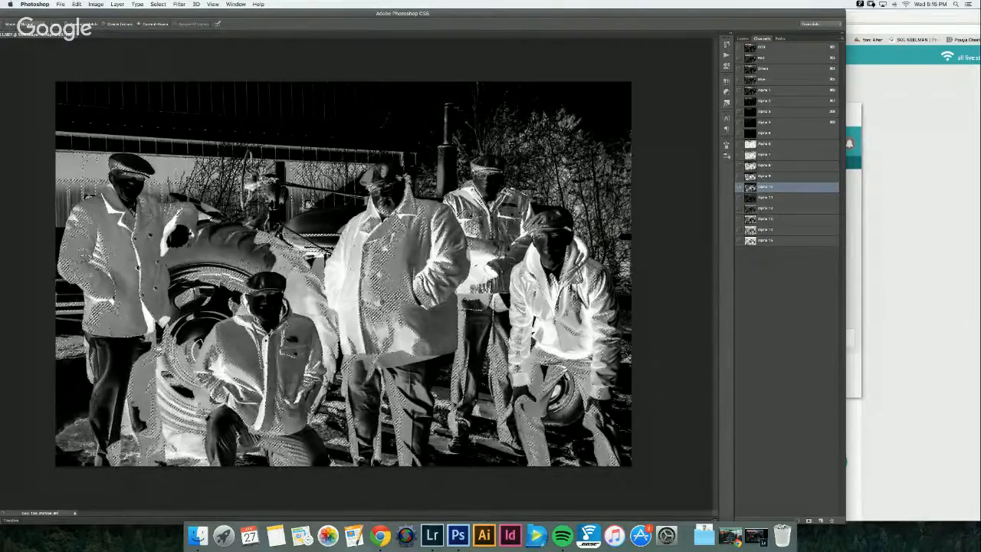
key("super+plus")
key("super+plus")
key("super+plus")
key("super+plus")
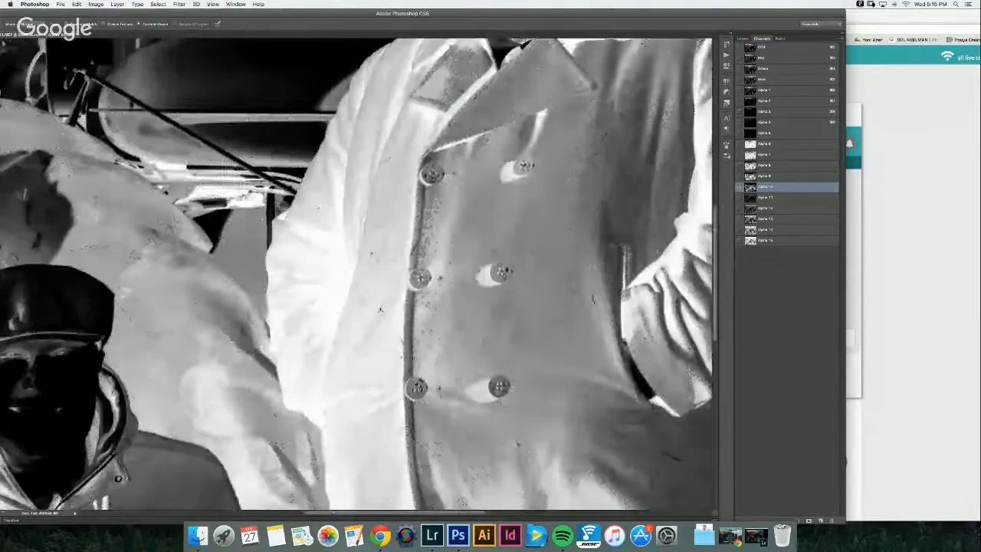
key("super+plus")
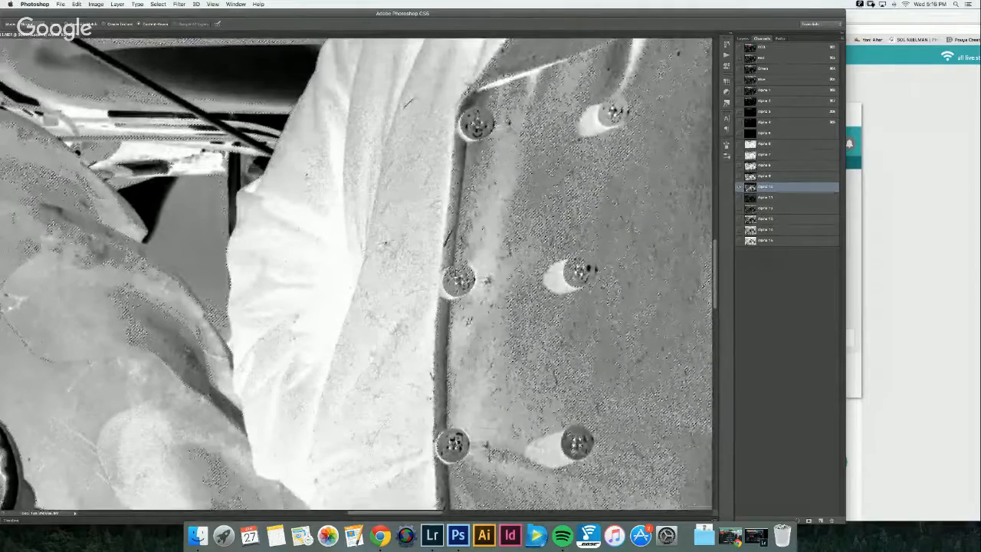
key("super+0")
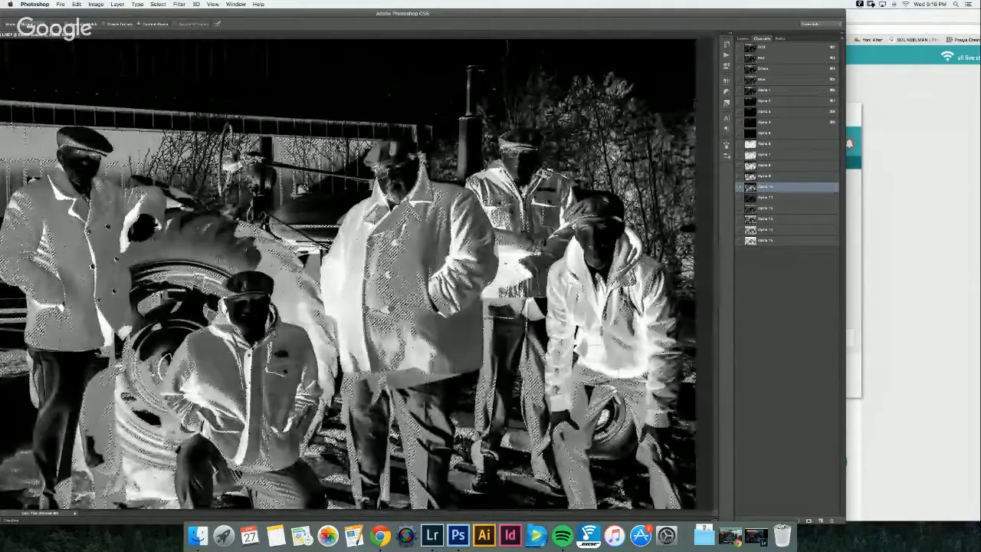
key("super+minus")
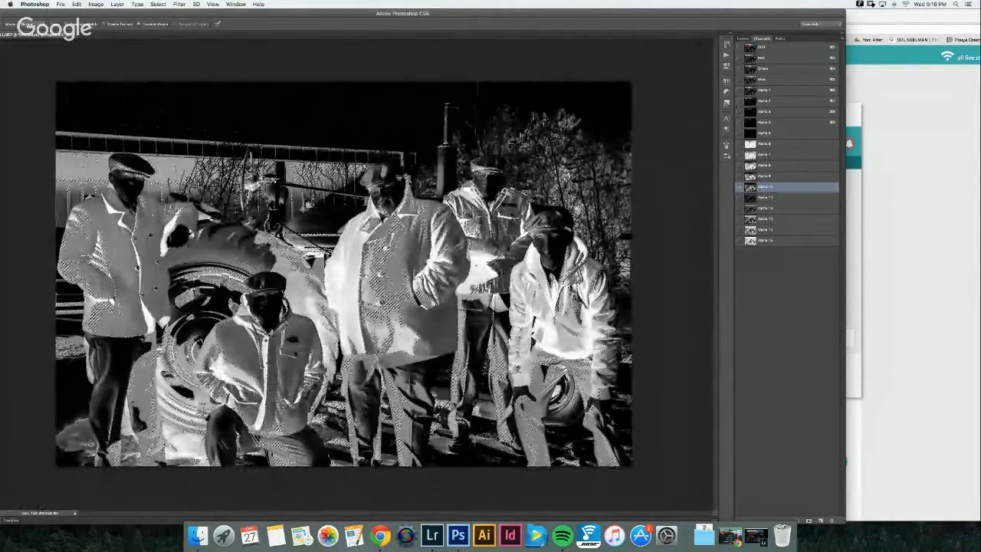
key("super+2")
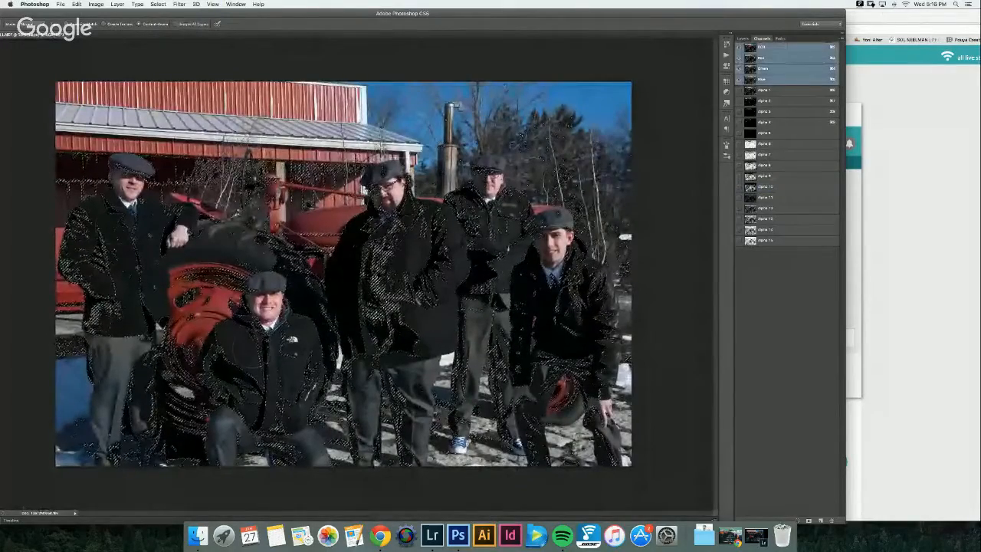
Step: Add a Curves adjustment layer above Layer 1, masked by the Alpha 10 selection, and make a first adjustment to its midtones and shadows
left_click(743, 39)
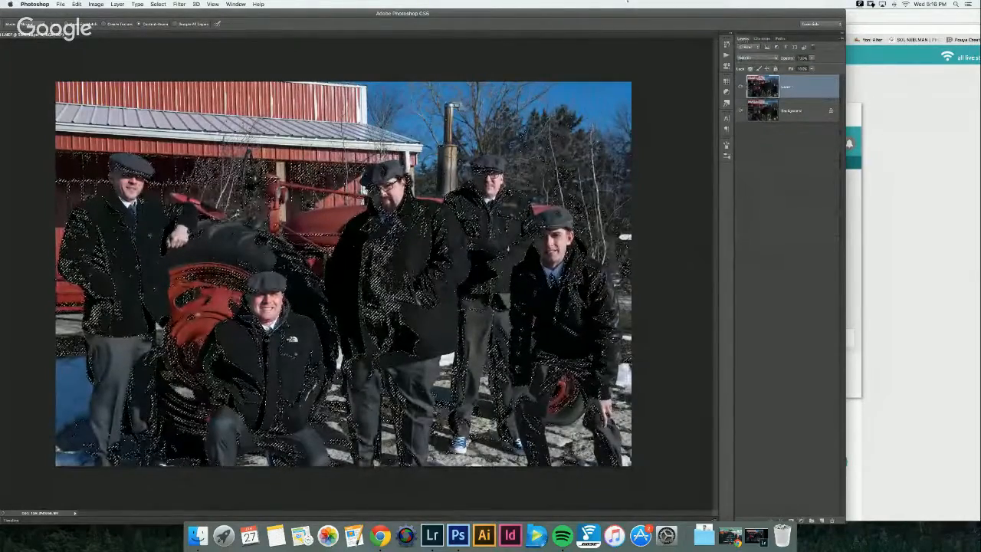
key("super+d")
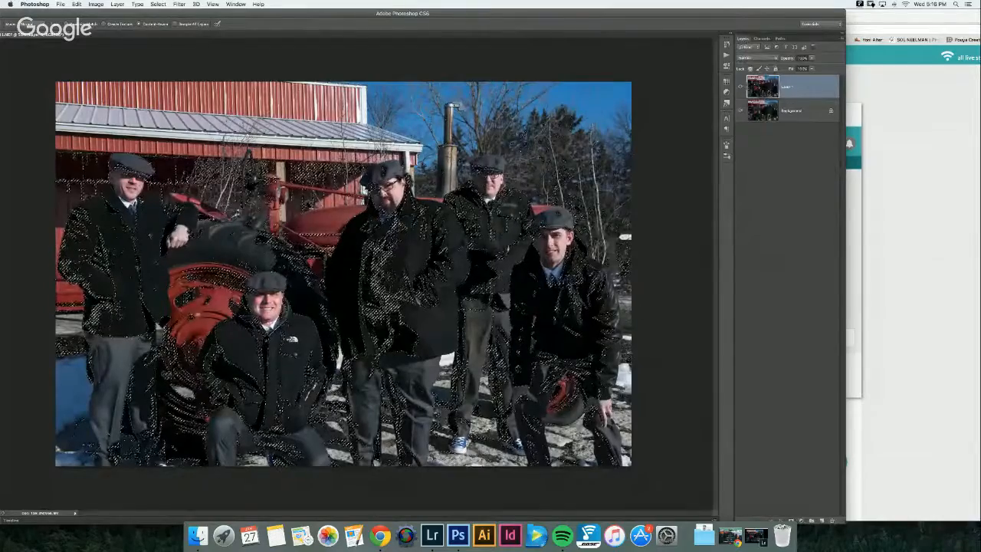
key("super+shift+d")
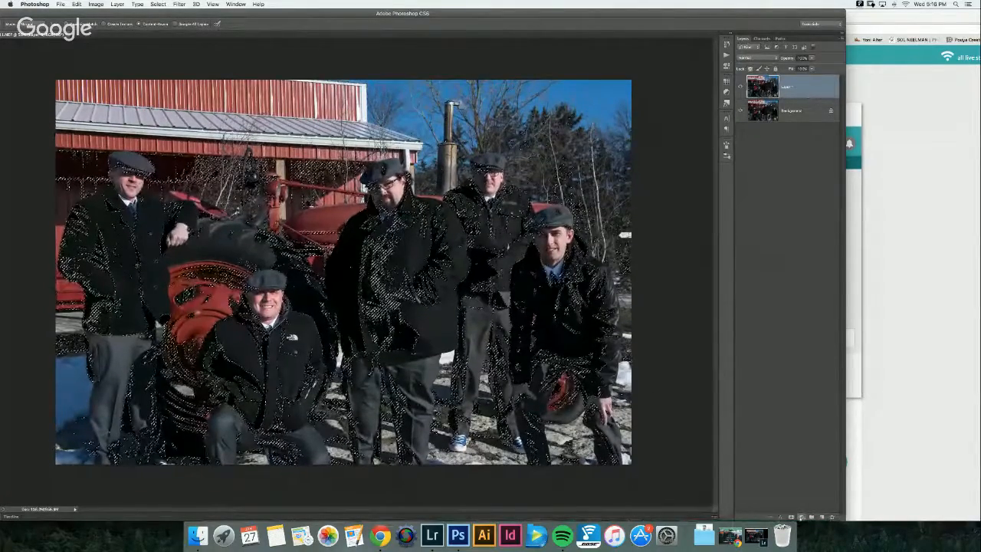
left_click(801, 517)
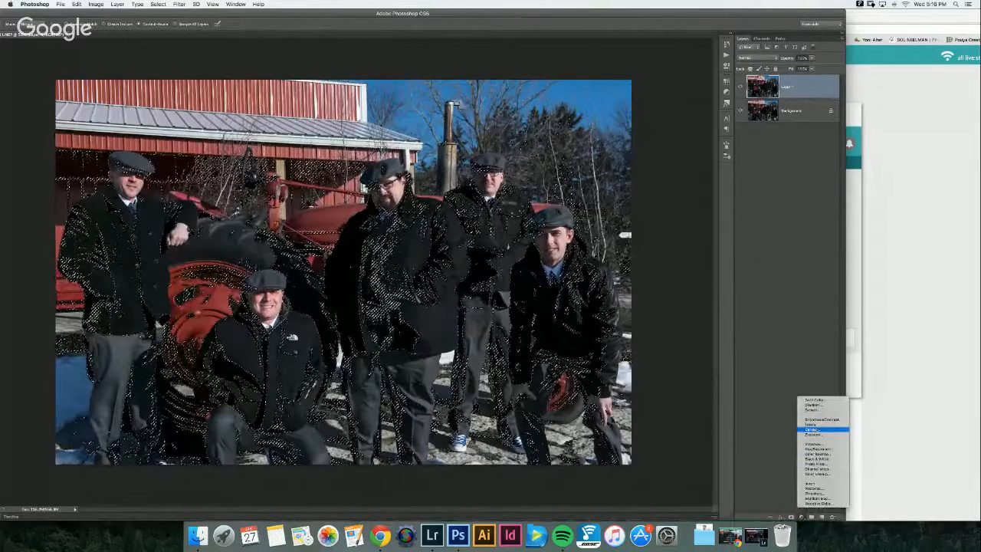
left_click(812, 429)
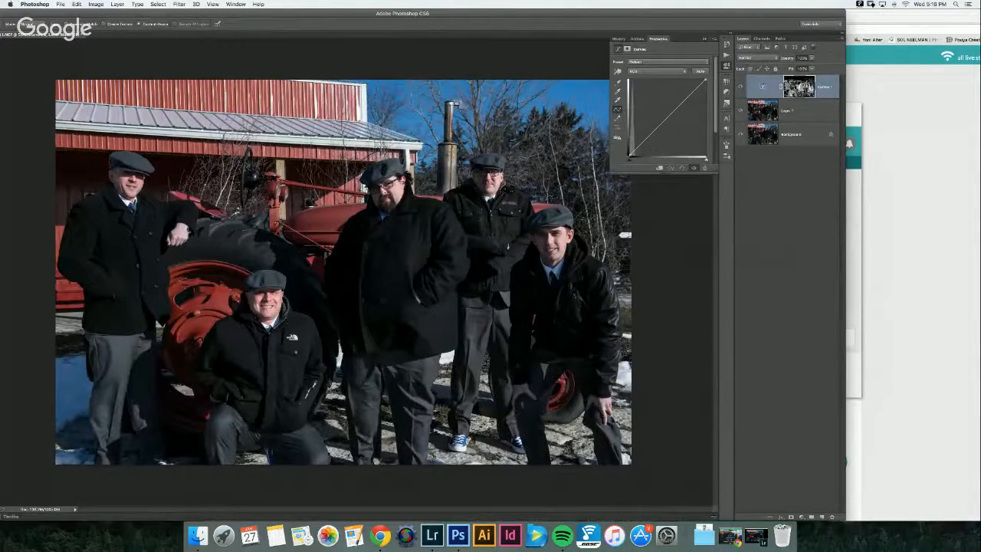
left_click_drag(671, 114, 672, 103)
left_click_drag(637, 148, 636, 148)
Step: Switch to the stream page in Chrome, greet the viewer by name in the chat, and go back to Photoshop
left_click(871, 202)
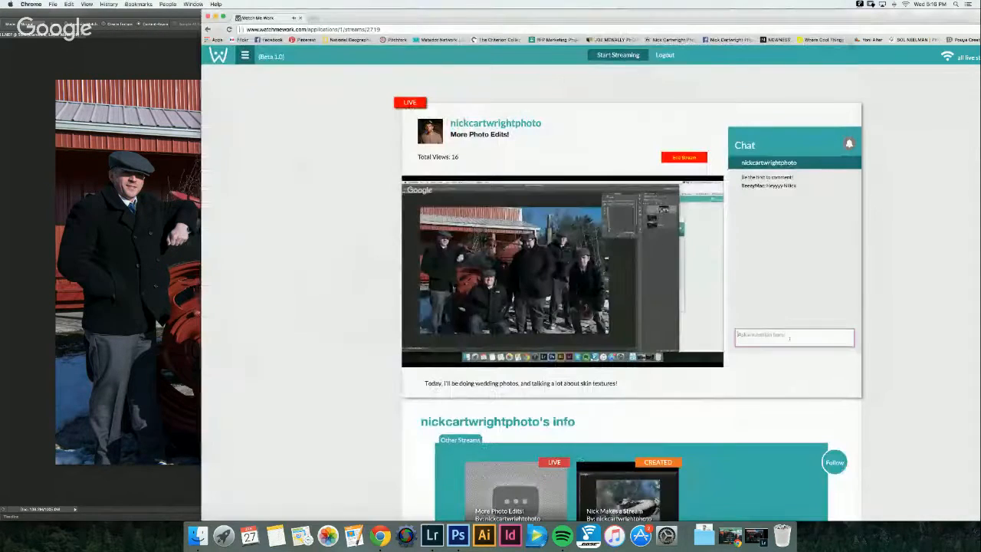
left_click(790, 337)
type("Hi")
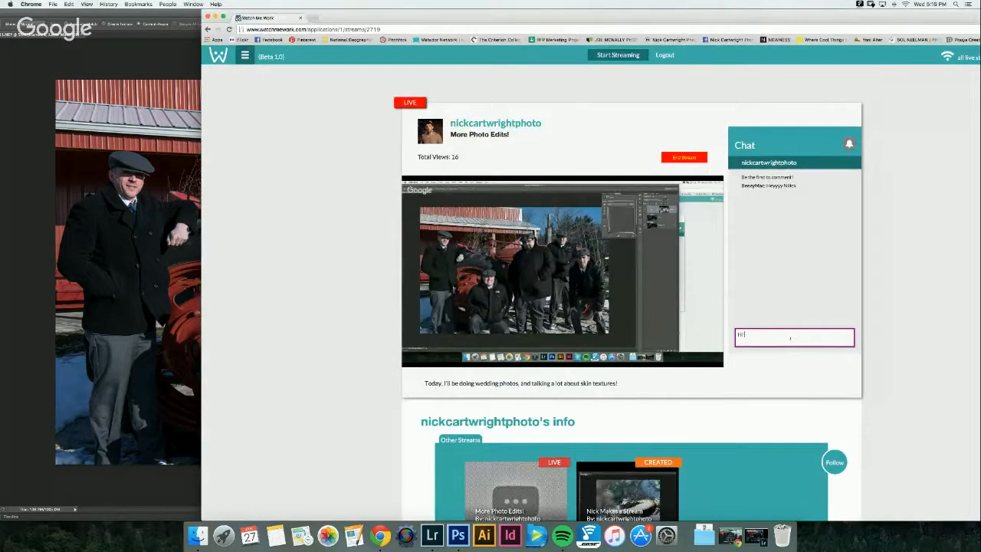
type(" Kelsey!")
key("Return")
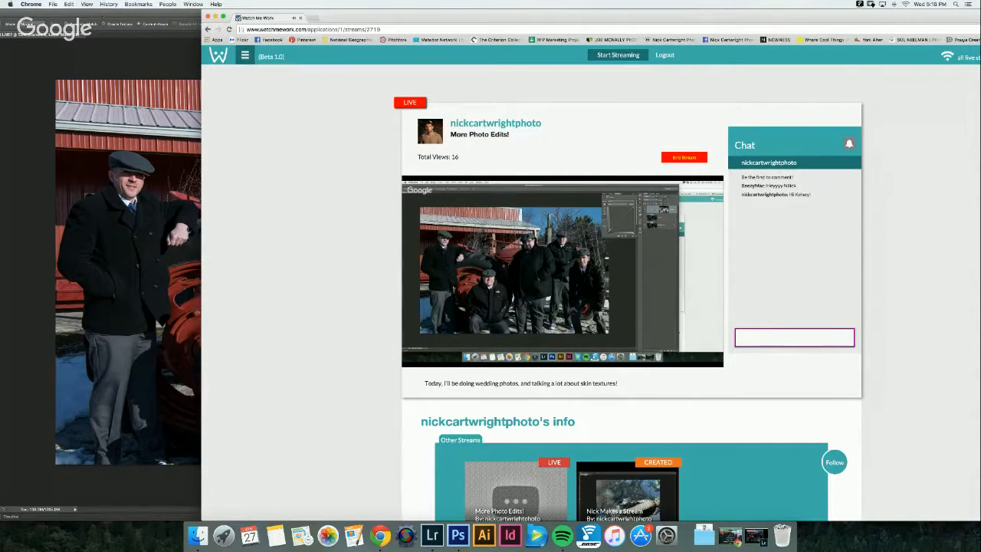
left_click(102, 17)
Step: Reposition the Chrome window so the stream chat sits beside the Photoshop window, and return to Photoshop
left_click(921, 136)
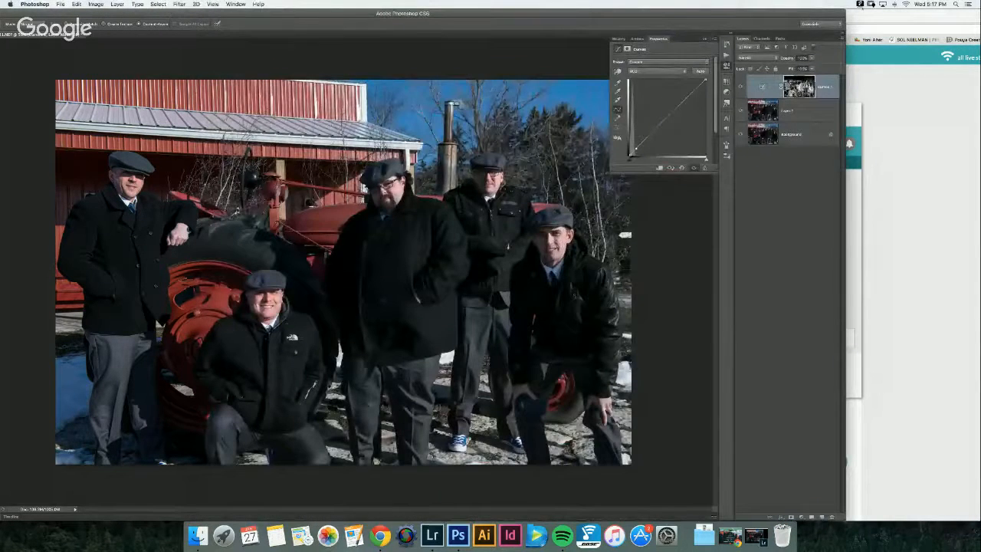
left_click_drag(862, 12, 945, 11)
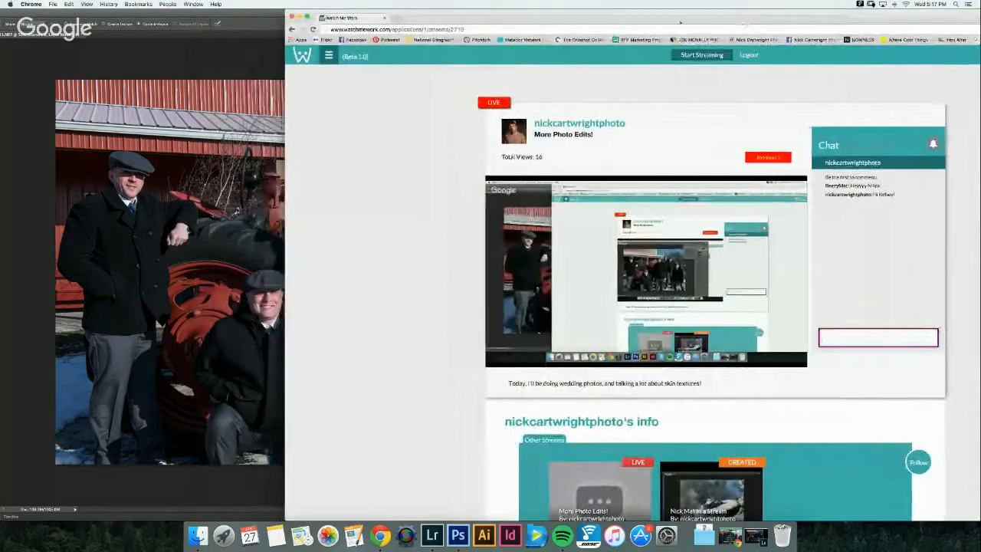
left_click_drag(680, 22, 742, 17)
key("super+Tab")
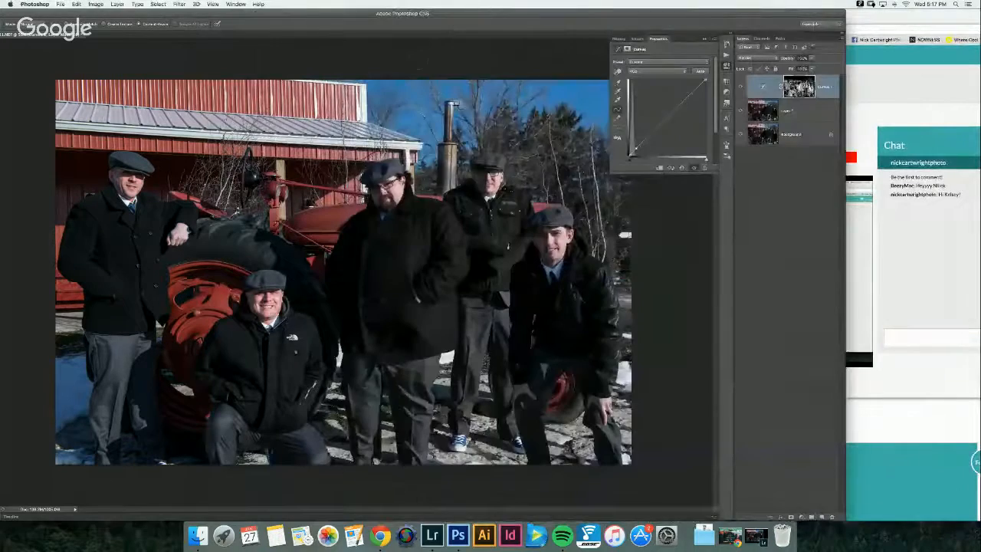
key("super+Tab")
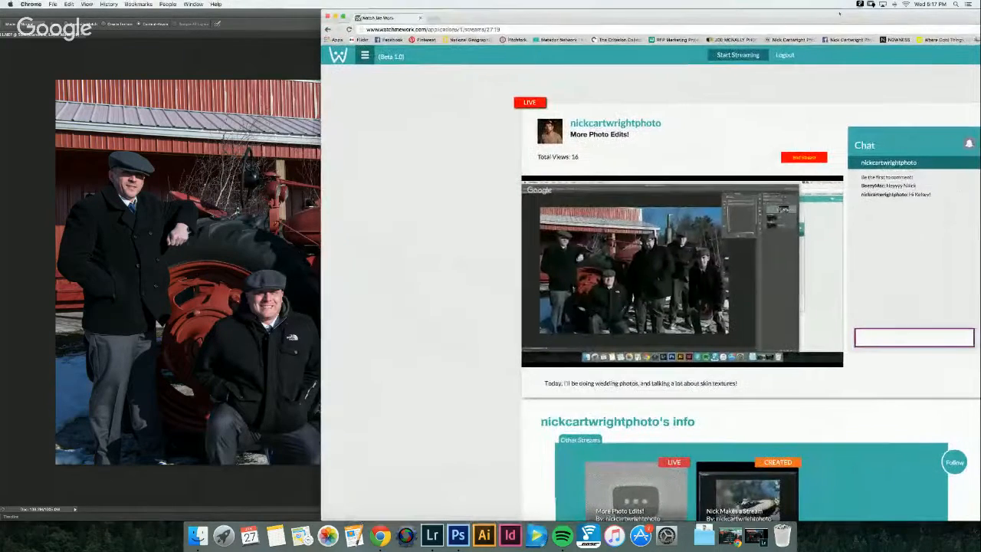
key("super+Tab")
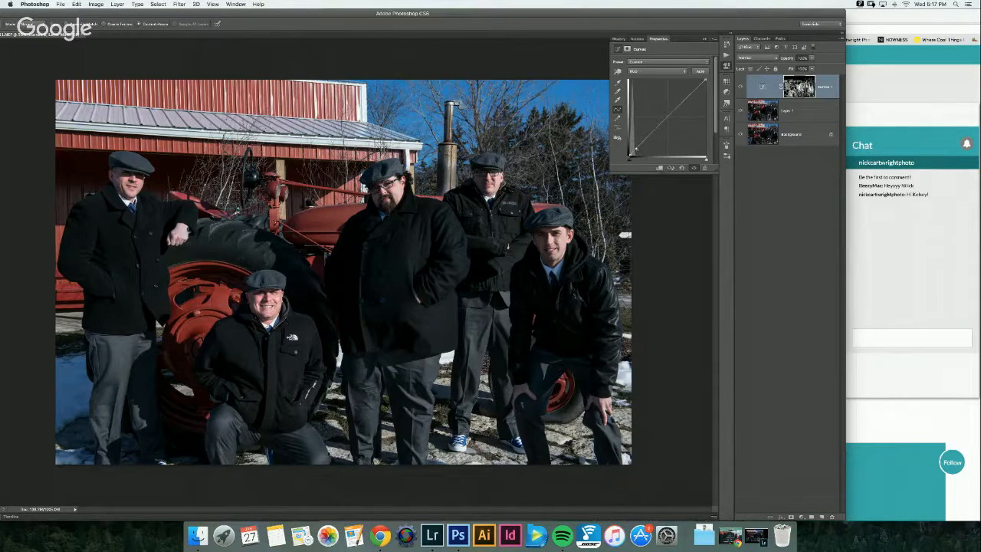
Step: Reshape the Curves adjustment with points in the shadows, midtones and highlights, keeping the midtone point near the center
left_click_drag(636, 149, 635, 150)
left_click_drag(704, 80, 684, 85)
left_click_drag(684, 85, 663, 111)
left_click_drag(663, 111, 670, 115)
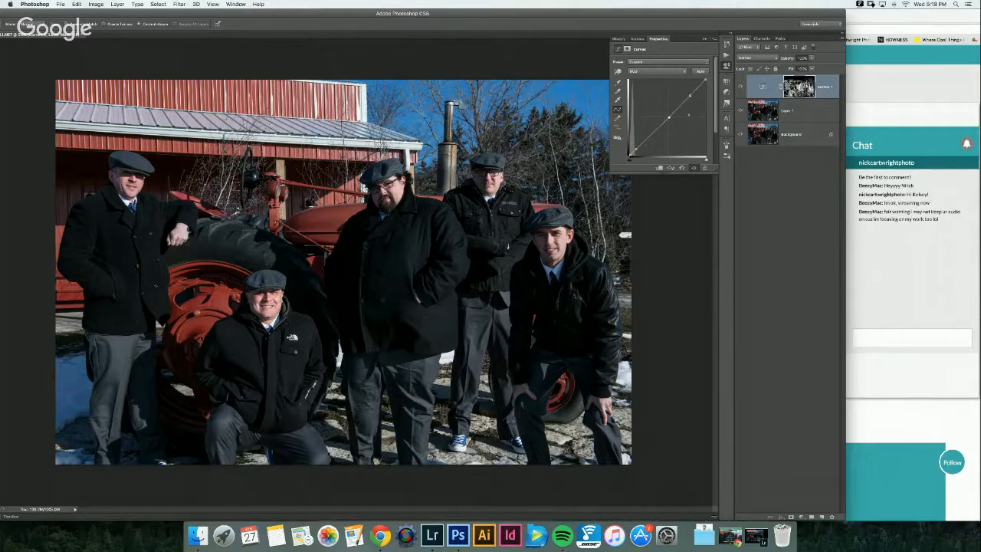
left_click_drag(669, 116, 667, 118)
Step: Reply "Oh that's fair!" in the stream chat in Chrome and switch back to Photoshop
left_click(908, 342)
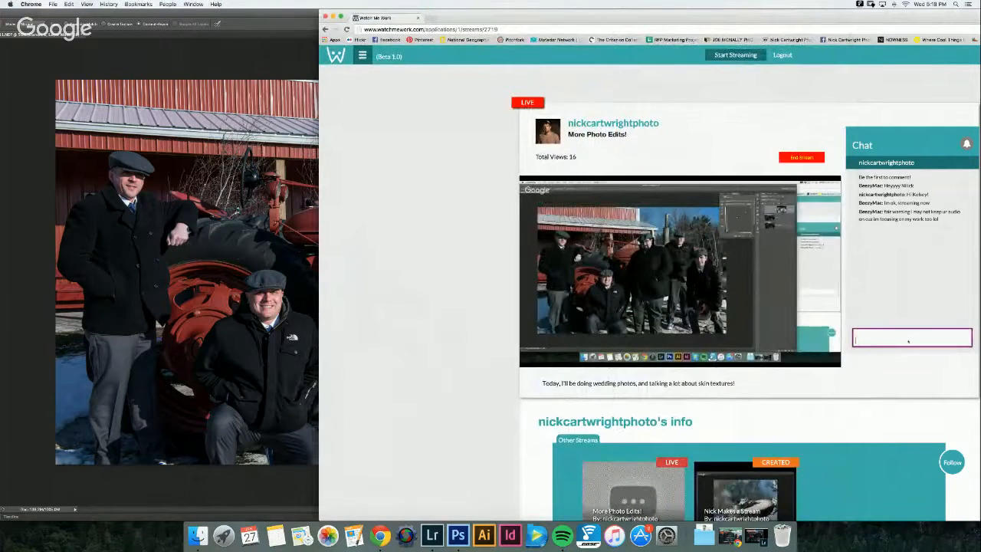
type("Ok that's fair!")
key("Return")
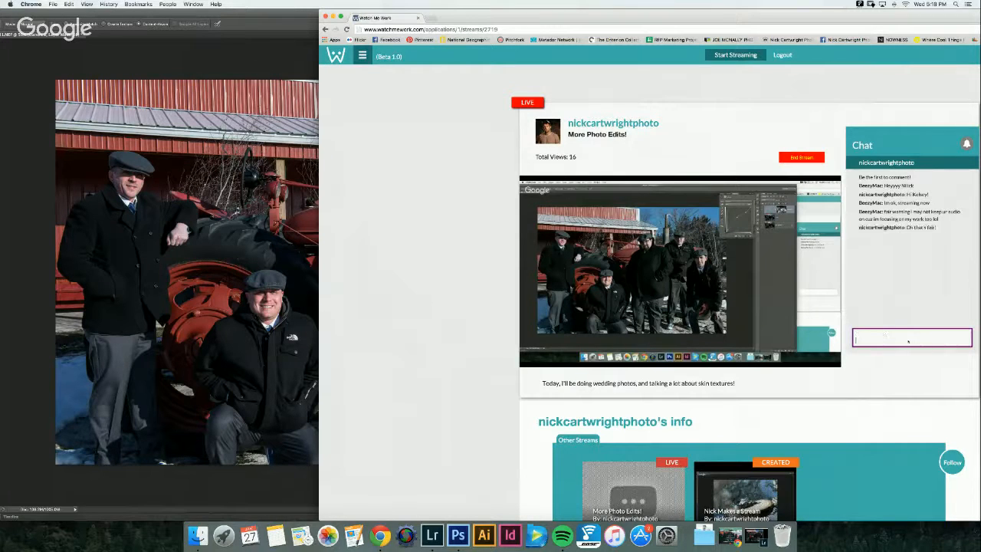
key("super+Tab")
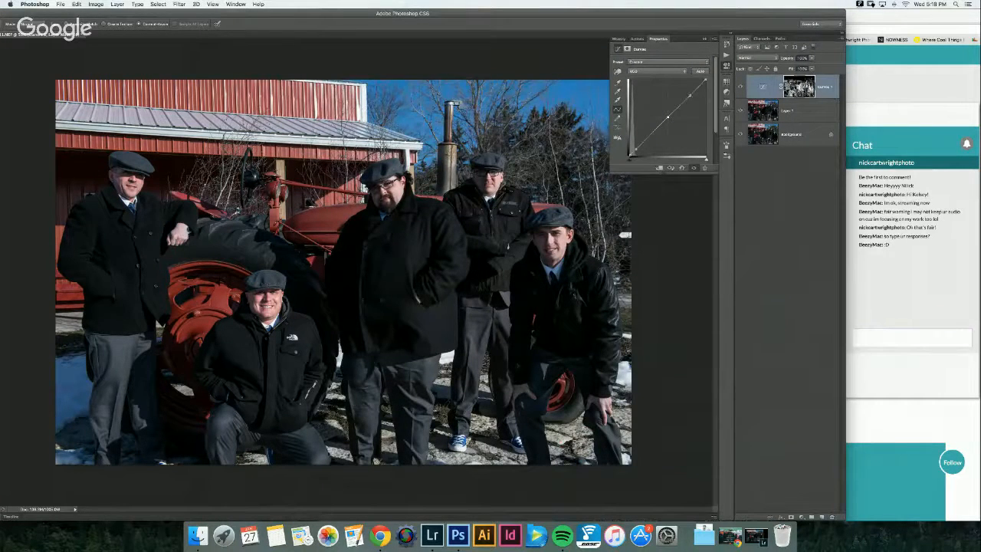
Step: Raise the curve's shadow point and nudge its highlight point up, then collapse the curve properties and keep the Normal blend mode
mouse_move(690, 95)
left_mouse_down()
mouse_move(698, 102)
mouse_move(685, 75)
mouse_move(696, 101)
mouse_move(691, 94)
left_mouse_up()
mouse_move(635, 149)
left_mouse_down()
mouse_move(646, 120)
mouse_move(640, 150)
mouse_move(639, 141)
left_mouse_up()
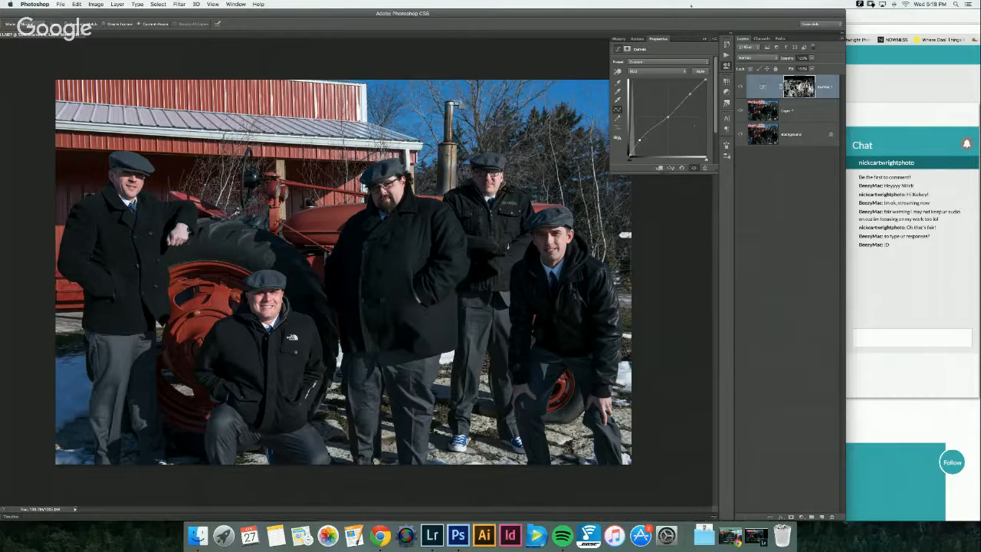
left_click(704, 37)
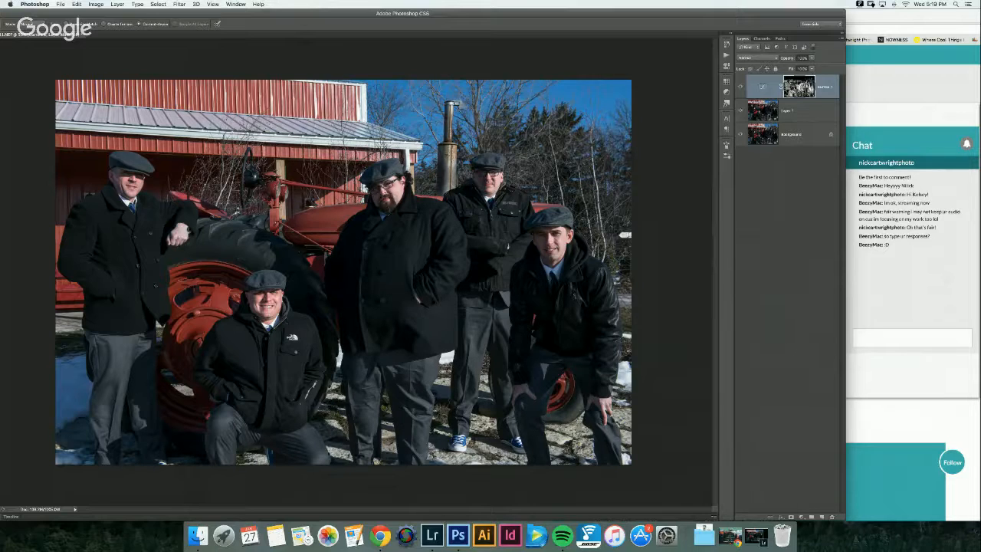
left_click(755, 58)
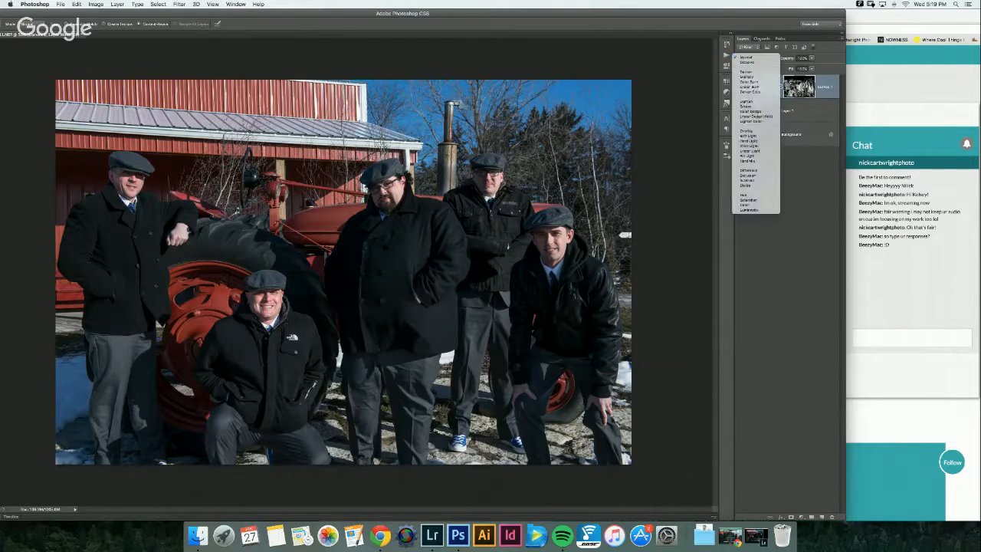
key("Escape")
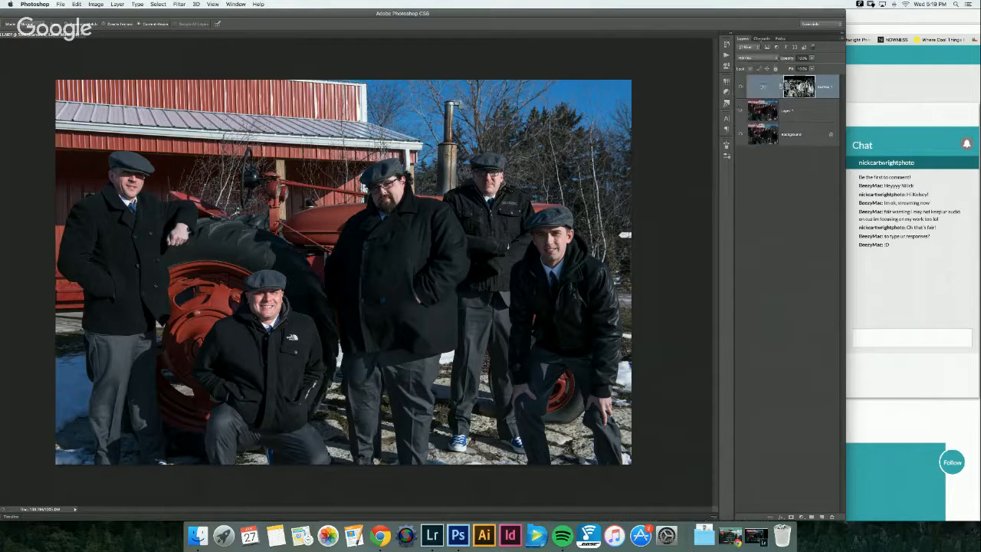
Step: Examine the highlight masks Alpha 1, Alpha 2 and Alpha 3 in the channel list
left_click(760, 38)
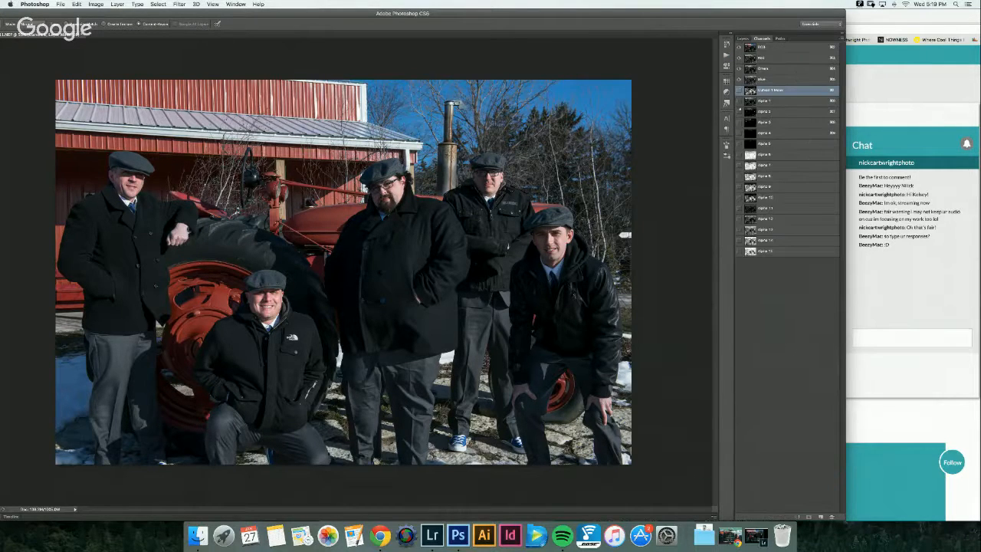
left_click(754, 104)
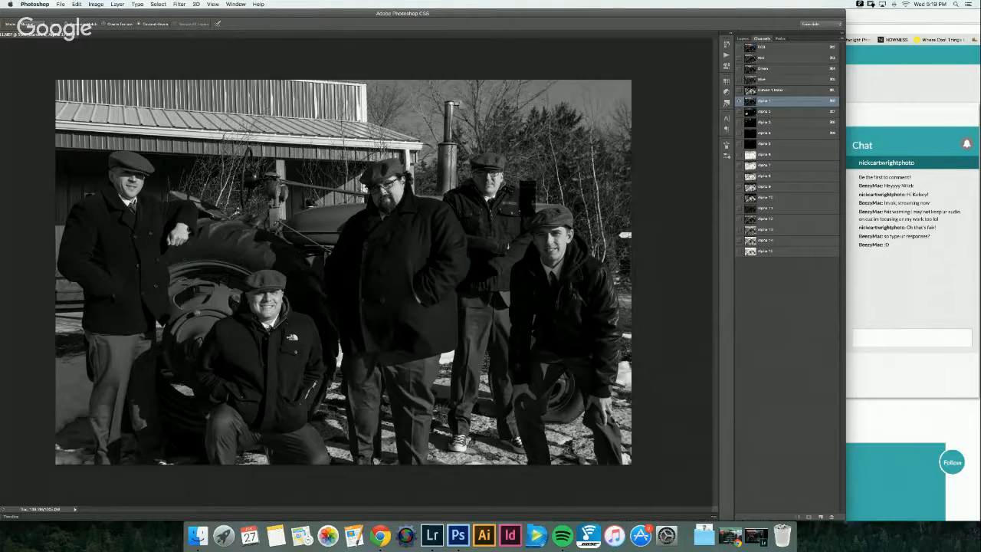
left_click(755, 111)
left_click(752, 125)
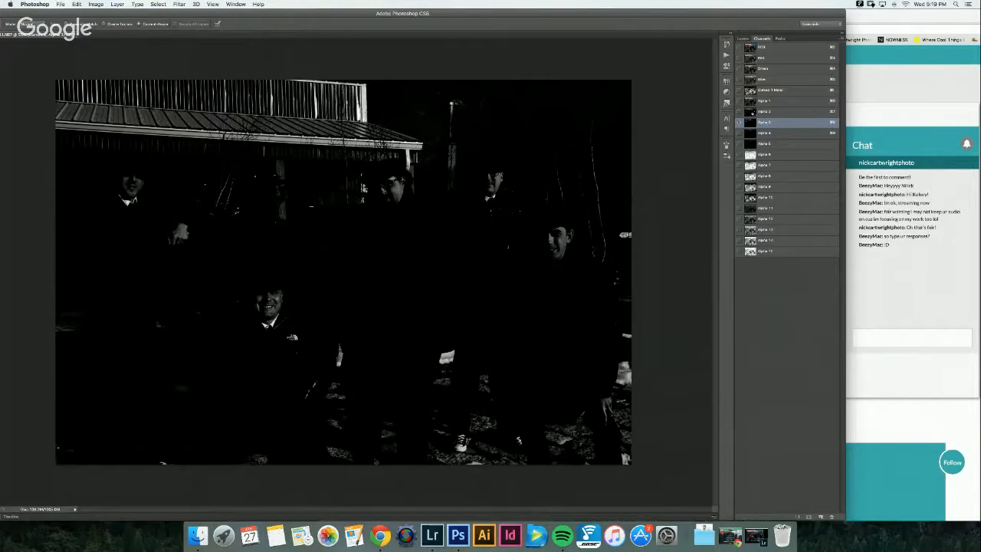
Step: Compare the Alpha 2 and Alpha 3 highlight masks and add a Curves adjustment above the existing one, masked by the Alpha 3 highlights
left_click(755, 111)
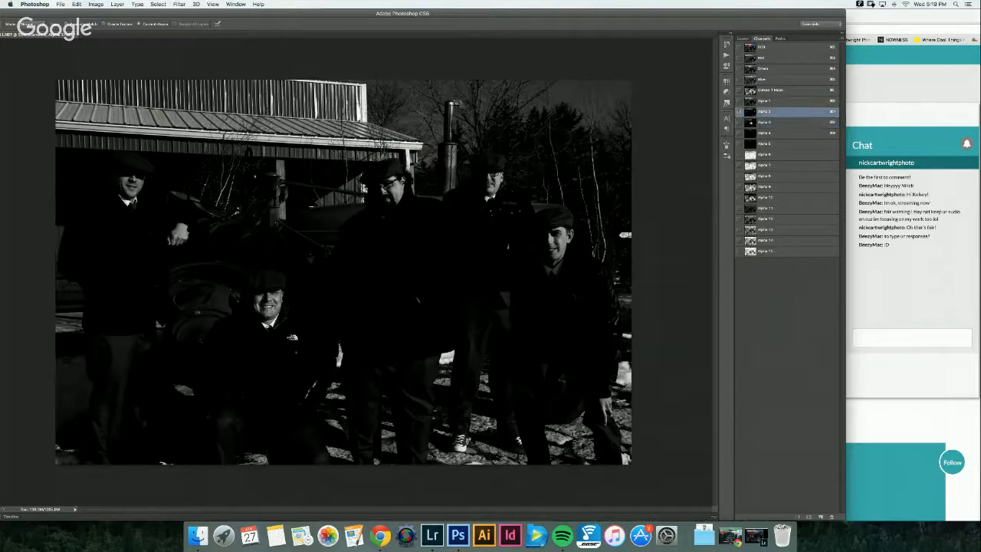
left_click(752, 123)
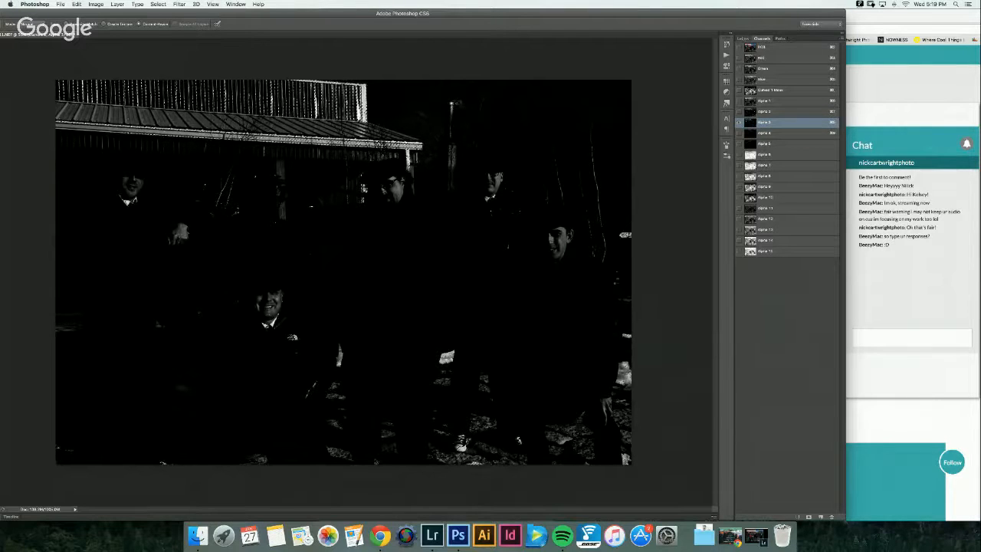
left_click(742, 39)
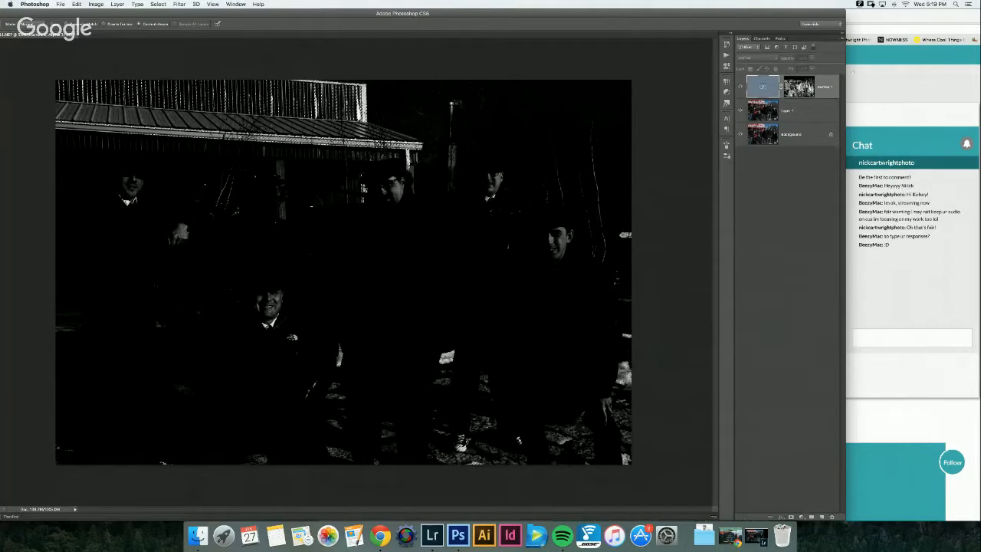
left_click(761, 38)
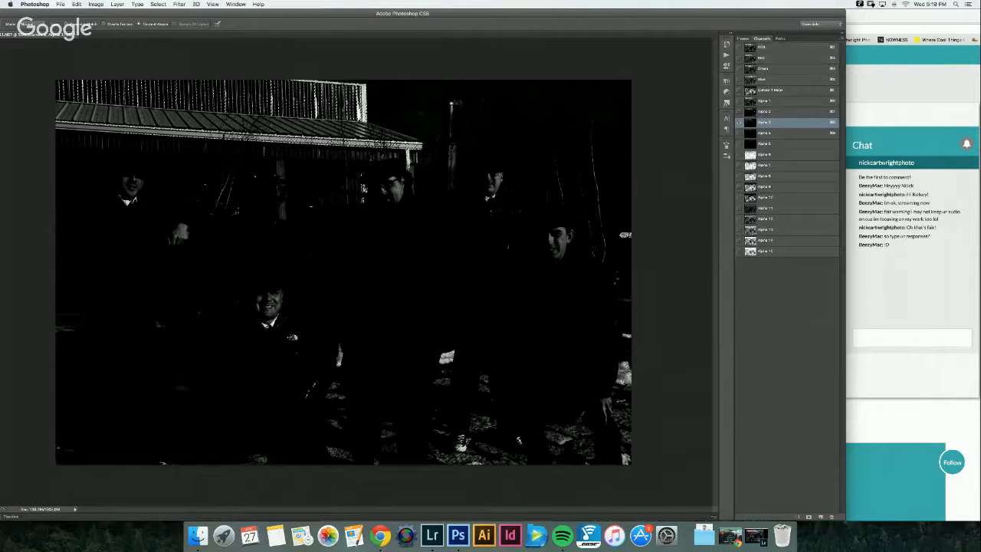
left_click(743, 38)
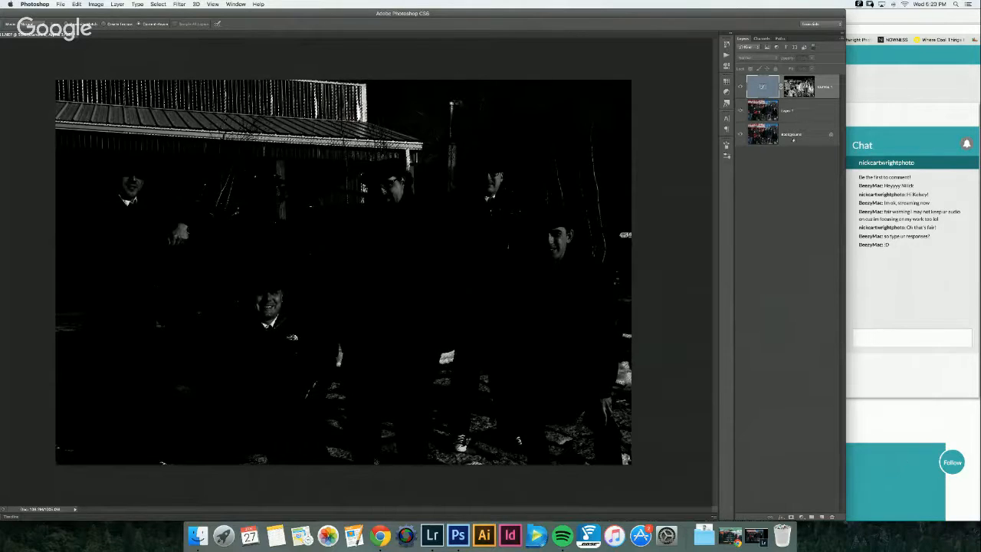
left_click(826, 89)
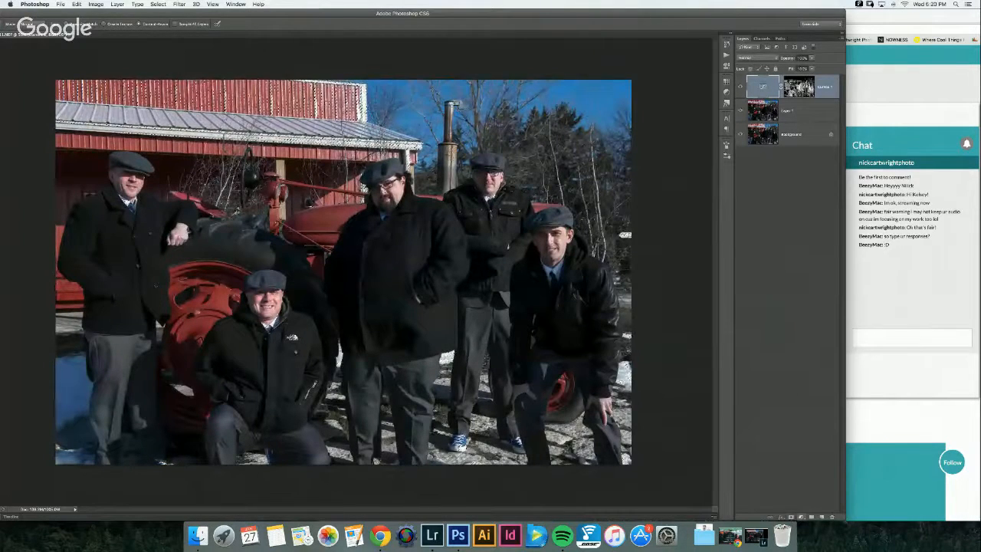
left_click(801, 516)
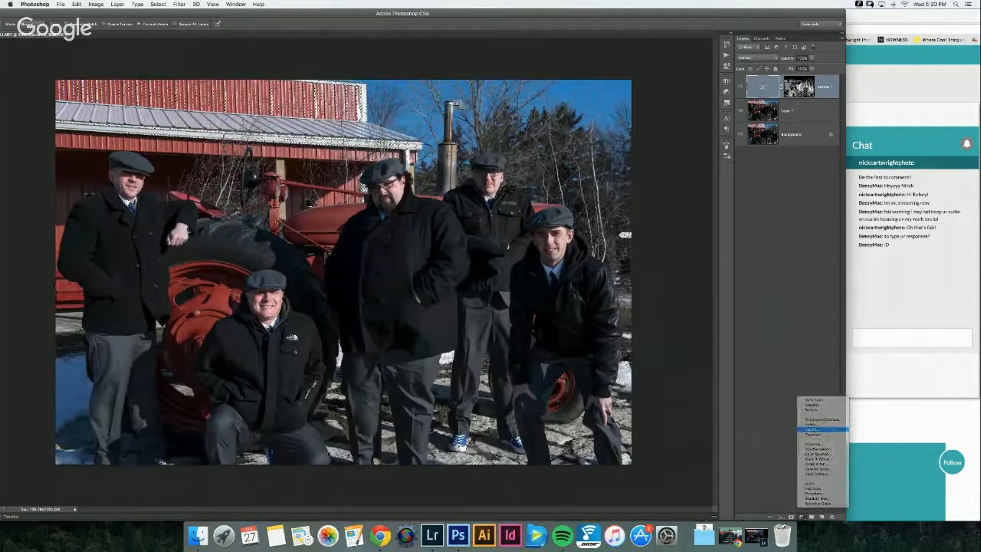
left_click(812, 429)
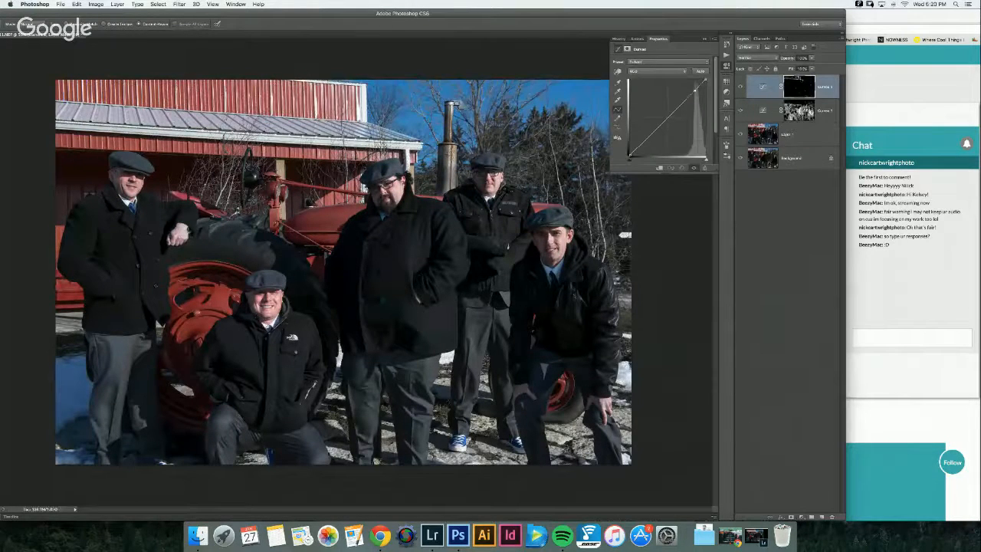
Step: Reshape the new highlight curve by raising the midtone point and pulling the highlight point down
left_click_drag(694, 90, 696, 94)
left_click_drag(667, 125, 667, 118)
mouse_move(695, 93)
left_mouse_down()
mouse_move(703, 127)
mouse_move(703, 107)
mouse_move(694, 106)
left_mouse_up()
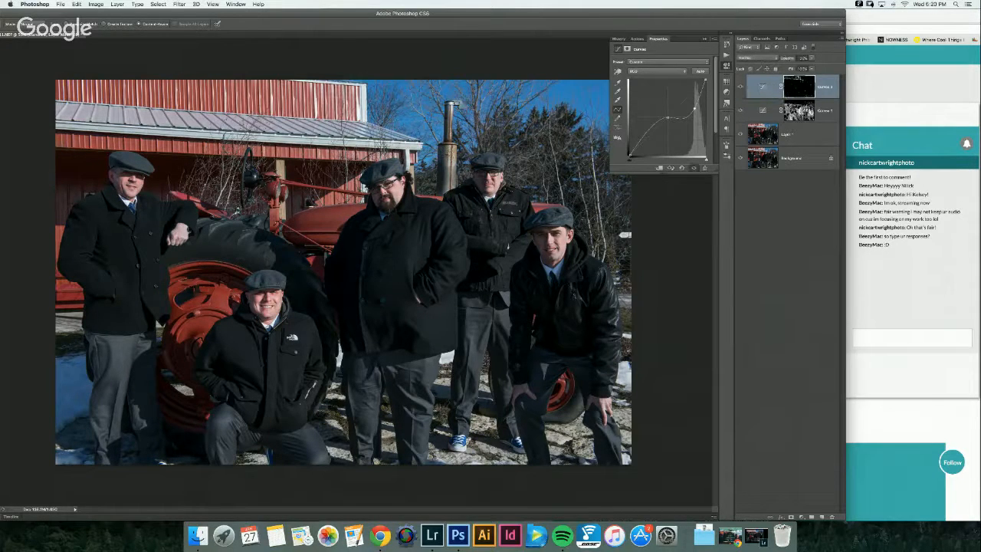
left_click_drag(695, 108, 701, 96)
key("super+z")
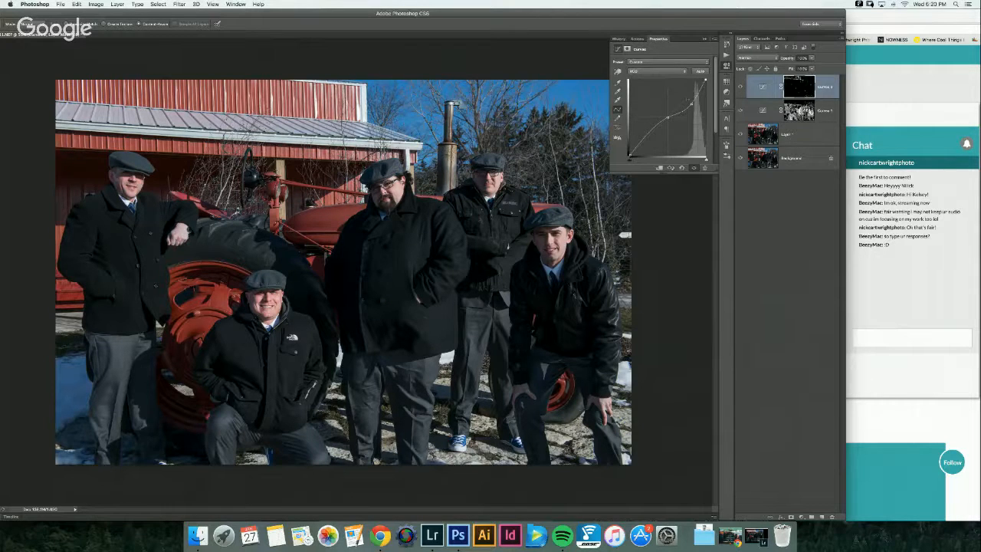
left_click_drag(692, 103, 694, 104)
Step: Compare the photo with the new highlight Curves layer hidden and shown
left_click(740, 87)
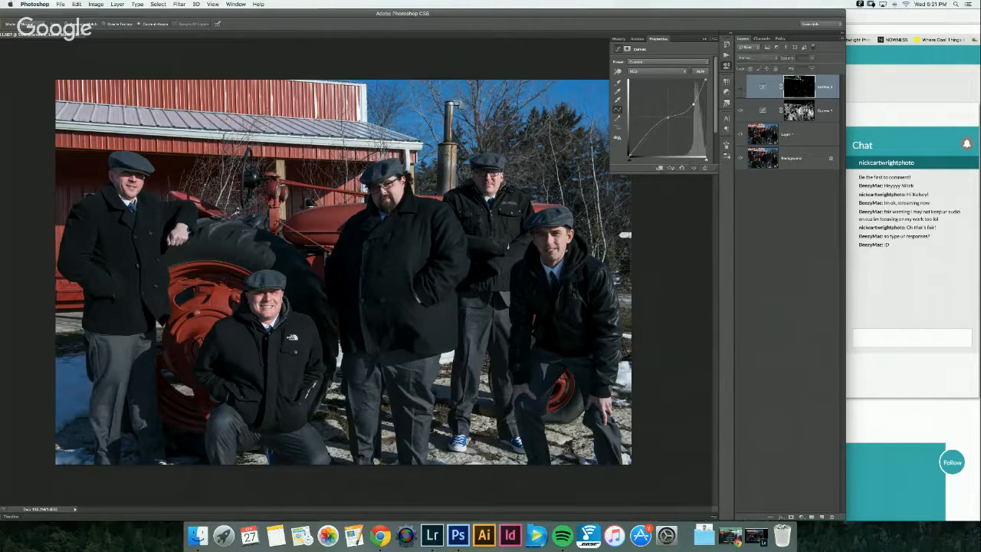
left_click(675, 276)
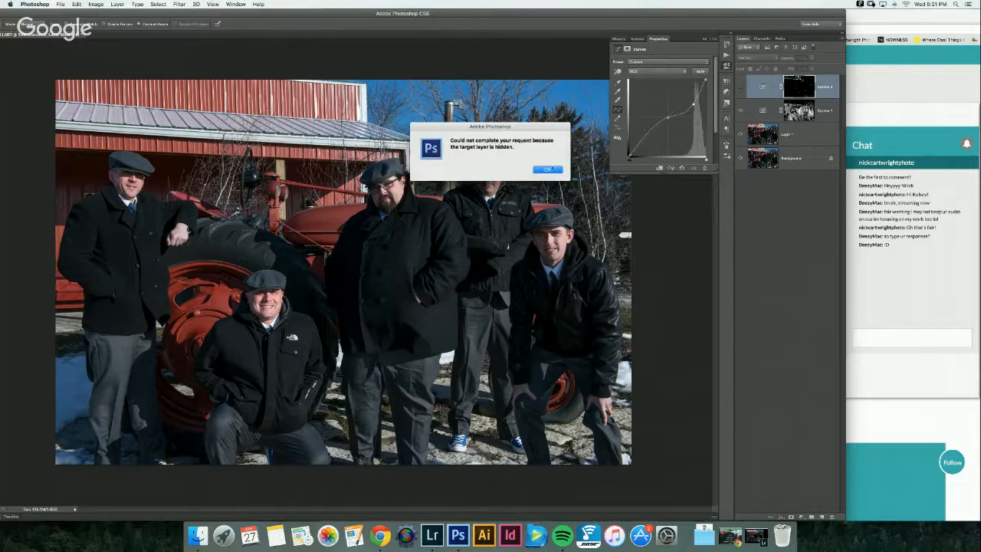
left_click(547, 170)
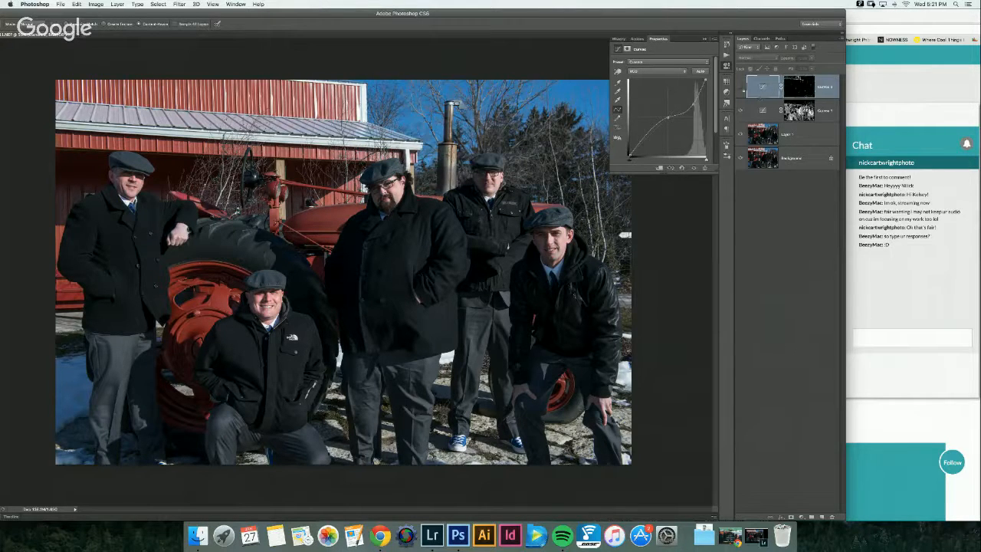
left_click(740, 88)
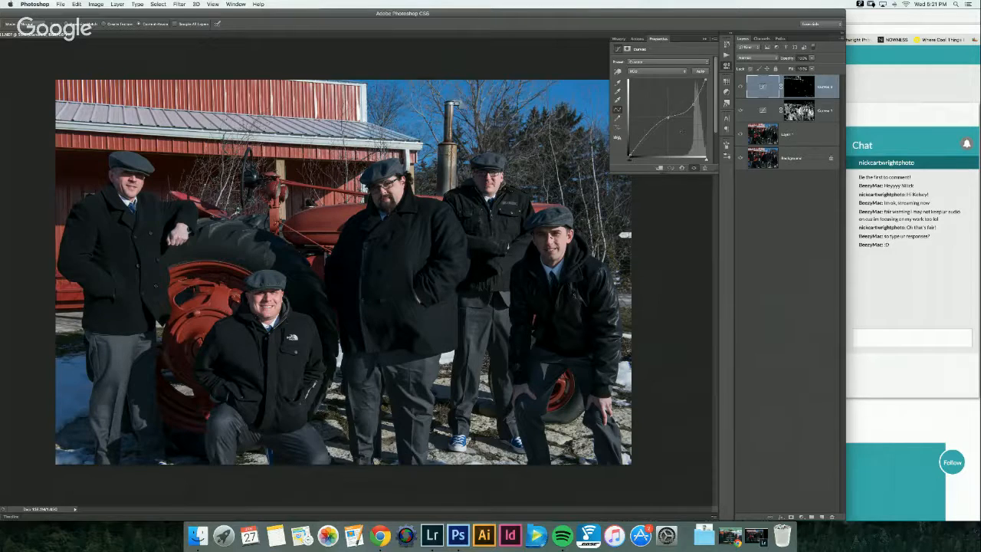
Step: Target the mask of the upper Curves layer and rearrange the Photoshop and Chrome windows to uncover the tools
left_click(799, 88)
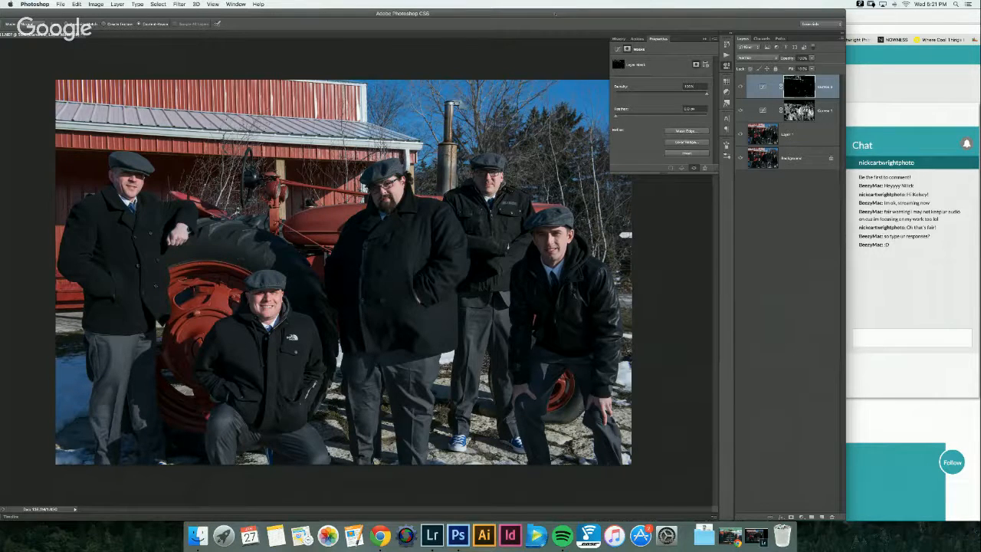
left_click_drag(555, 13, 589, 8)
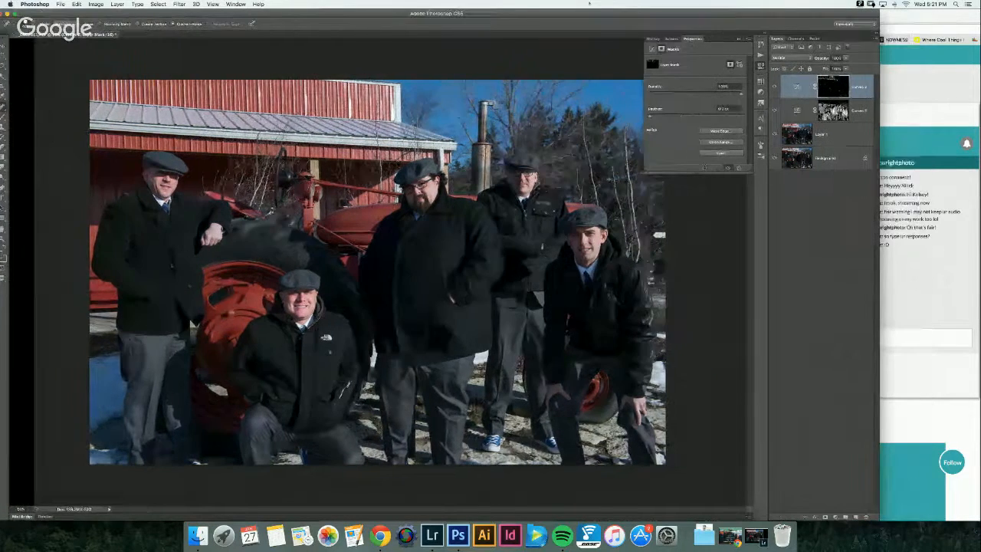
left_click_drag(930, 19, 976, 19)
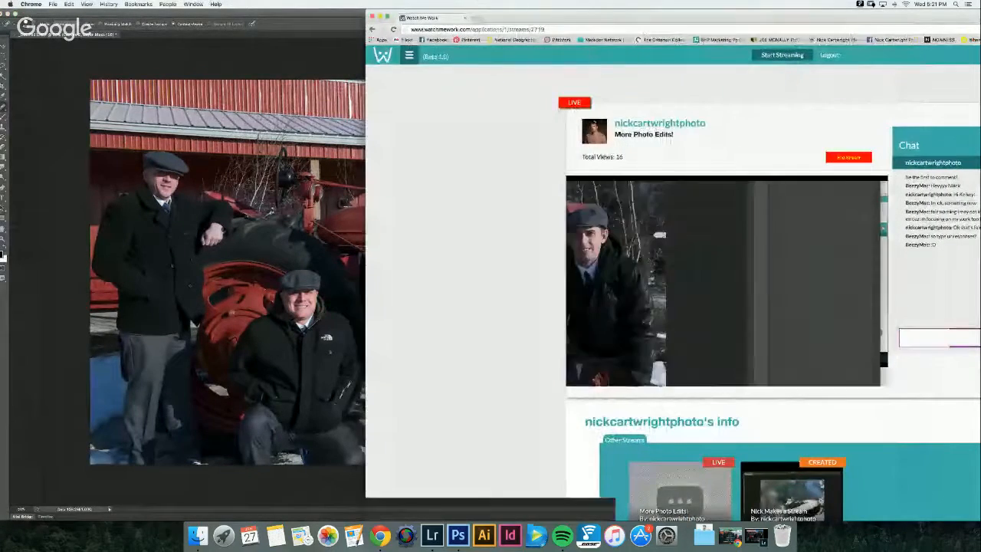
left_click(227, 69)
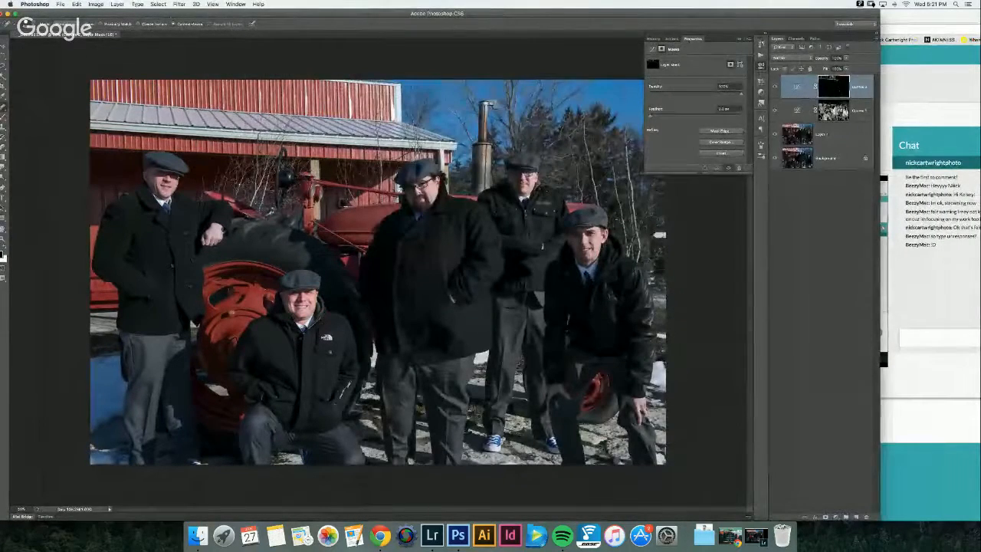
left_click_drag(170, 16, 180, 16)
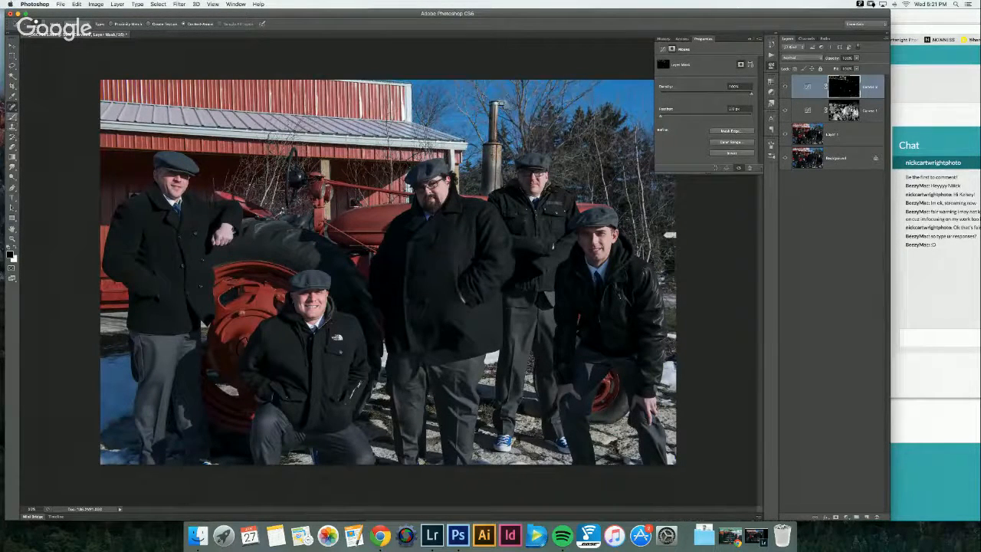
Step: Switch to the Brush tool and pick a brush tip for painting on the layer mask
left_click(12, 117)
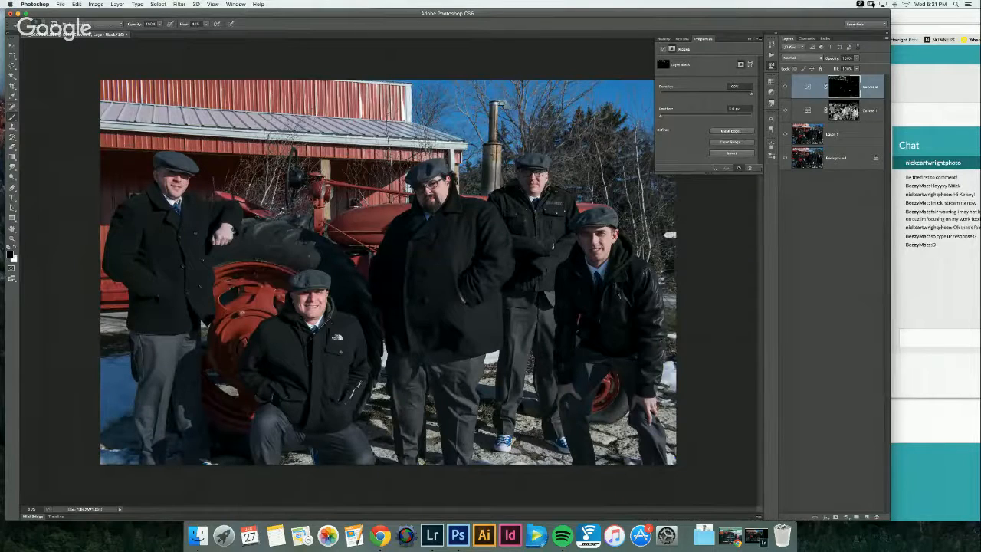
left_click(39, 25)
double_click(45, 92)
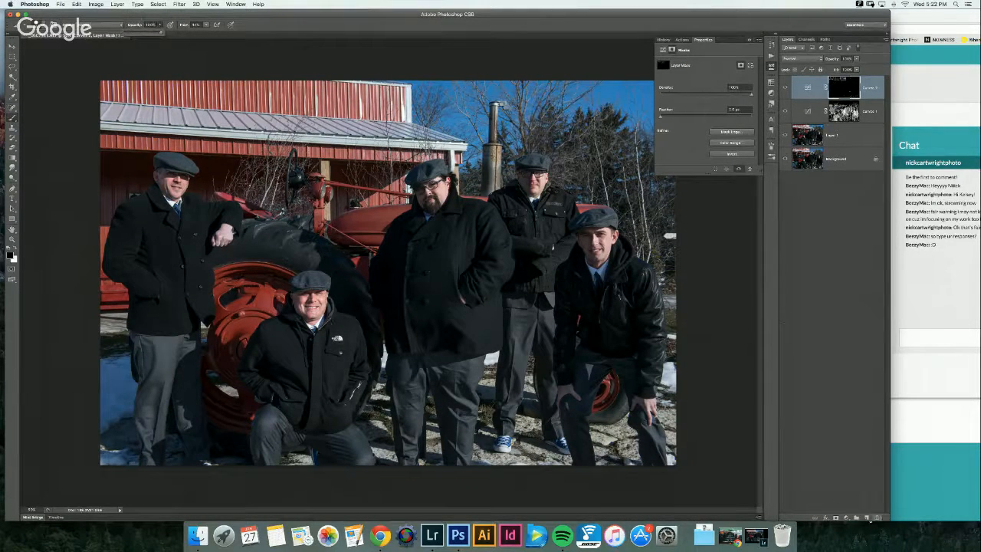
Step: Add a blank layer on top, set a low brush opacity with 100% flow, and hide all the other layers
left_click(867, 518)
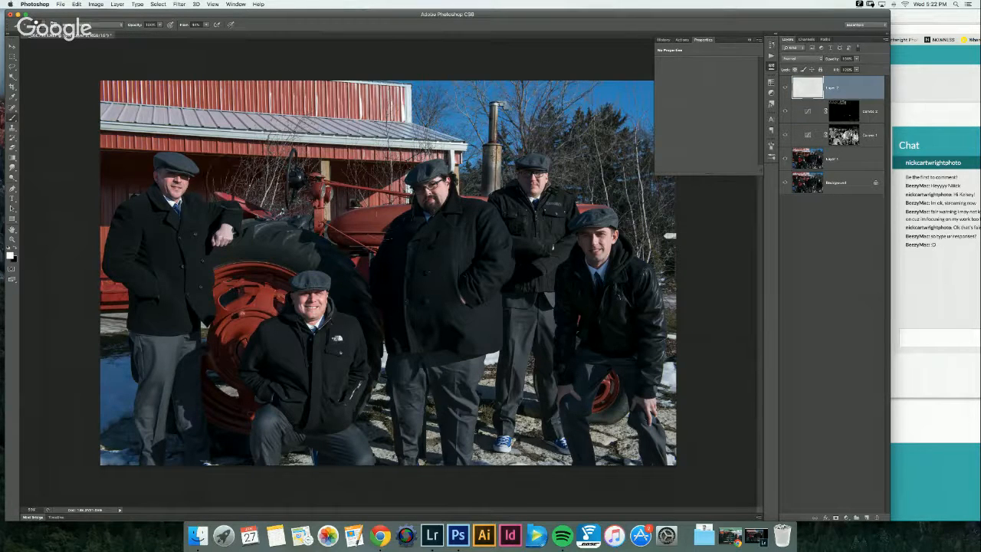
left_click_drag(206, 25, 233, 37)
left_click_drag(135, 34, 128, 34)
left_click(784, 182)
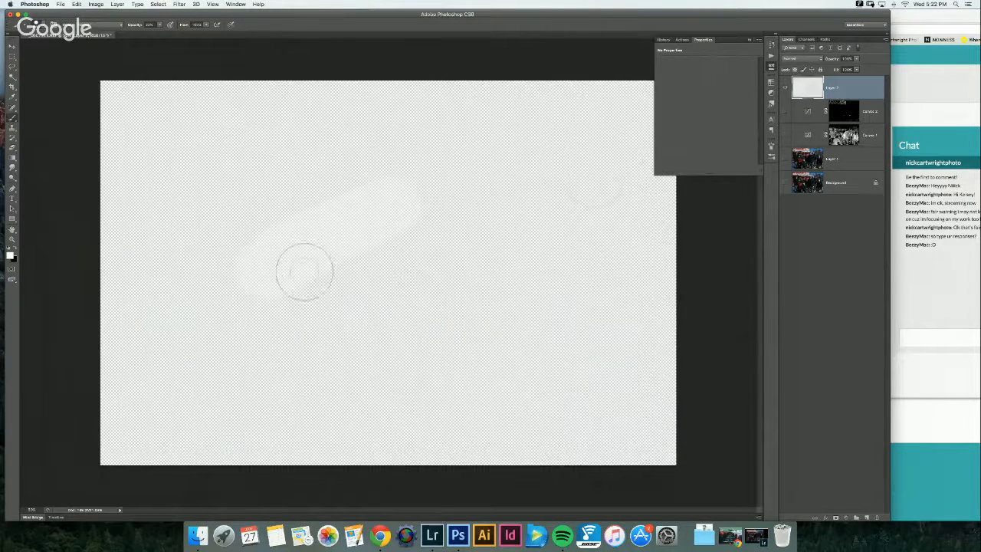
Step: Paint overlapping low-opacity test strokes diagonally across the blank layer, and revert the history to the New Layer state
mouse_move(278, 282)
left_mouse_down()
mouse_move(356, 242)
mouse_move(261, 289)
left_mouse_up()
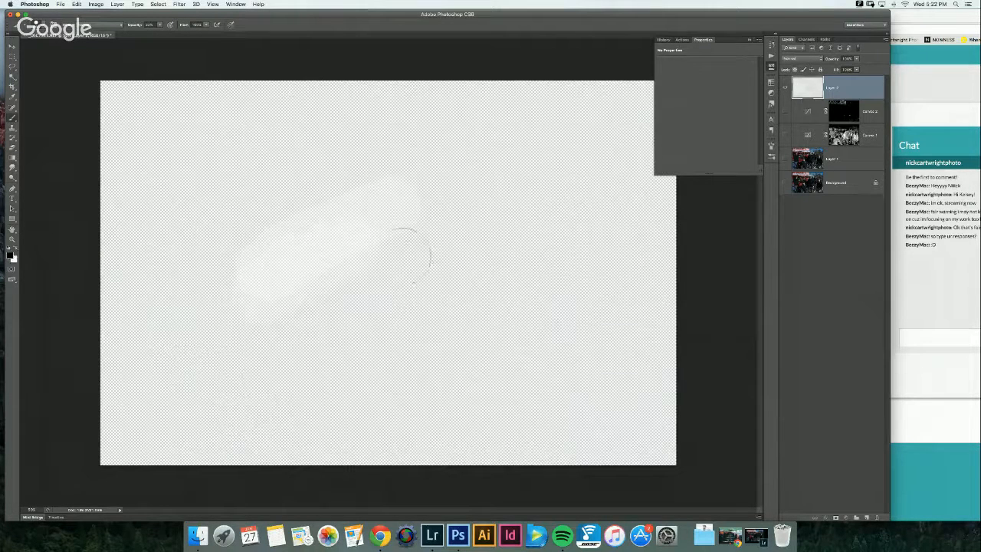
mouse_move(317, 276)
left_mouse_down()
mouse_move(261, 300)
mouse_move(372, 208)
mouse_move(464, 207)
mouse_move(479, 191)
left_mouse_up()
mouse_move(249, 261)
left_mouse_down()
mouse_move(361, 187)
mouse_move(261, 238)
mouse_move(472, 216)
mouse_move(334, 269)
mouse_move(437, 235)
mouse_move(235, 328)
mouse_move(313, 294)
left_mouse_up()
left_click_drag(548, 203, 365, 245)
mouse_move(313, 294)
left_mouse_down()
mouse_move(206, 296)
mouse_move(418, 184)
mouse_move(196, 265)
left_mouse_up()
left_click_drag(441, 236, 269, 297)
mouse_move(505, 208)
left_mouse_down()
mouse_move(348, 223)
mouse_move(257, 301)
left_mouse_up()
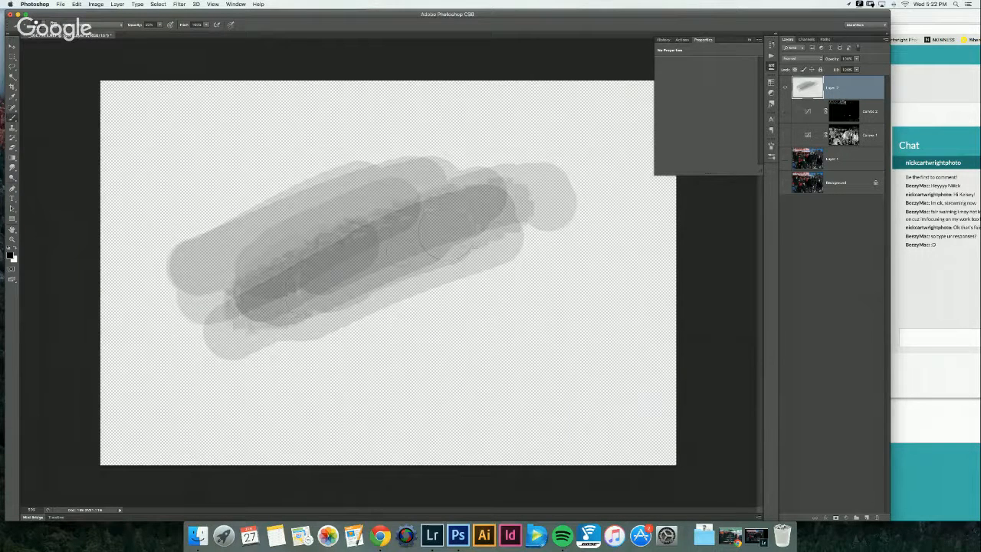
mouse_move(472, 222)
left_mouse_down()
mouse_move(297, 286)
mouse_move(313, 287)
left_mouse_up()
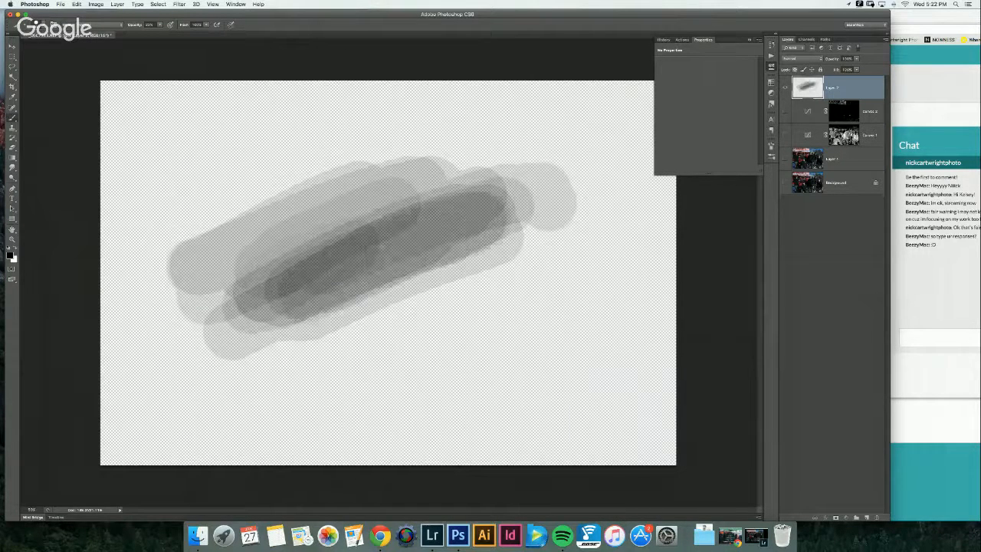
left_click(771, 55)
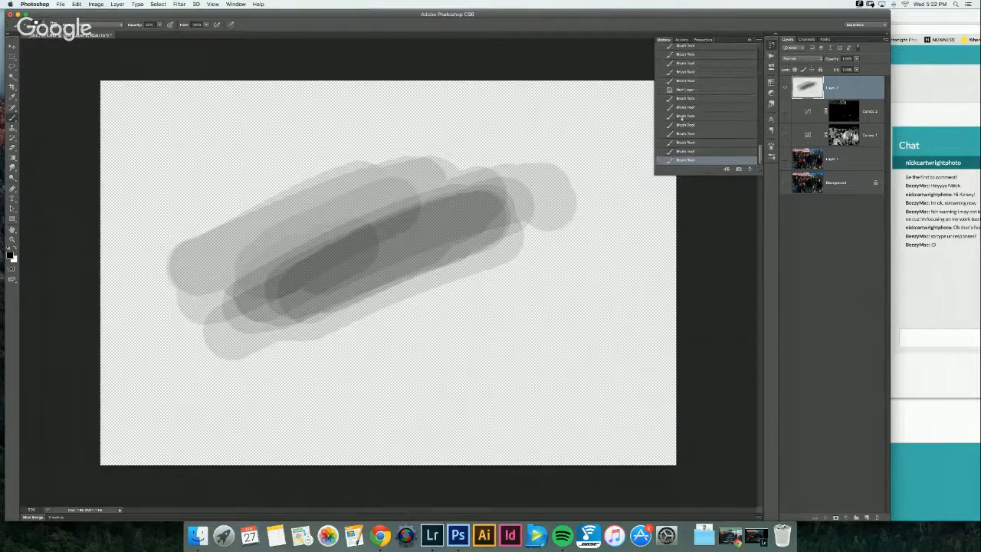
left_click(684, 90)
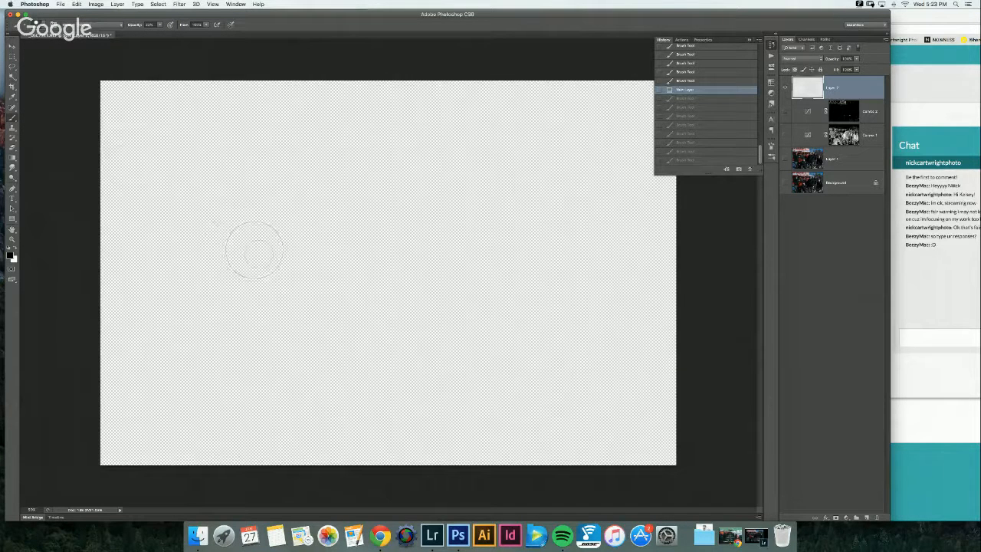
Step: Raise the brush opacity to 100% with a low flow and paint overlapping black test strokes on the blank layer
left_click(159, 25)
left_click_drag(161, 32, 185, 35)
mouse_move(230, 268)
left_mouse_down()
mouse_move(259, 224)
mouse_move(287, 221)
mouse_move(279, 218)
mouse_move(352, 184)
mouse_move(245, 245)
mouse_move(280, 231)
mouse_move(260, 195)
left_mouse_up()
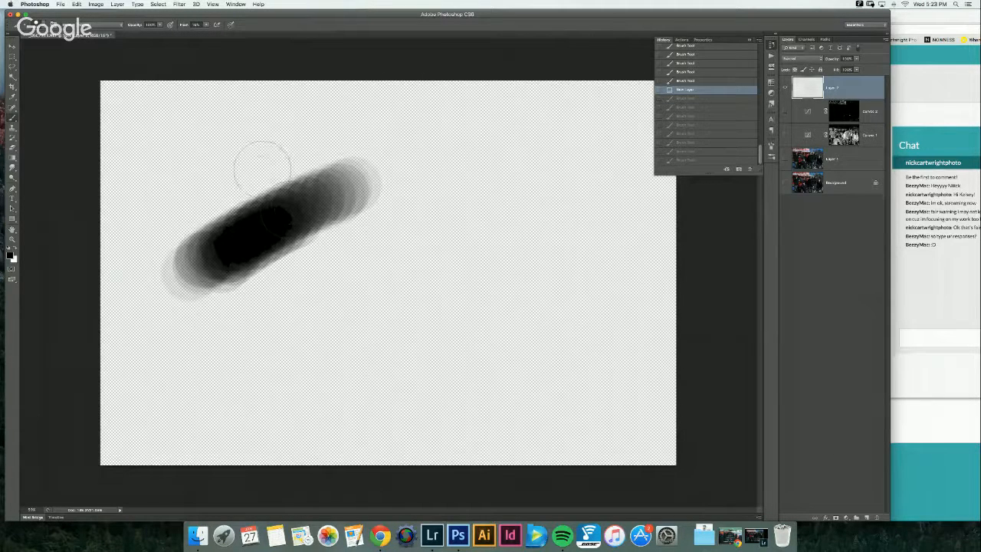
mouse_move(325, 177)
left_mouse_down()
mouse_move(268, 247)
mouse_move(286, 235)
mouse_move(255, 250)
mouse_move(229, 284)
mouse_move(345, 253)
mouse_move(192, 307)
mouse_move(203, 222)
mouse_move(241, 161)
mouse_move(184, 176)
left_mouse_up()
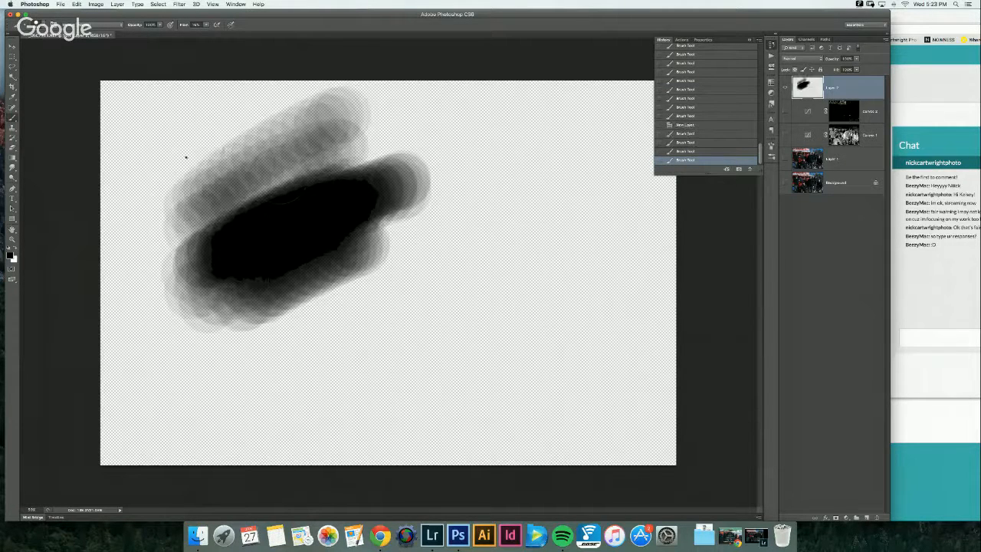
Step: Step back through the history to undo the low-flow test strokes and the blank layer's creation
key("super+alt+z")
key("super+alt+z")
key("super+alt+z")
key("super+alt+z")
key("super+alt+z")
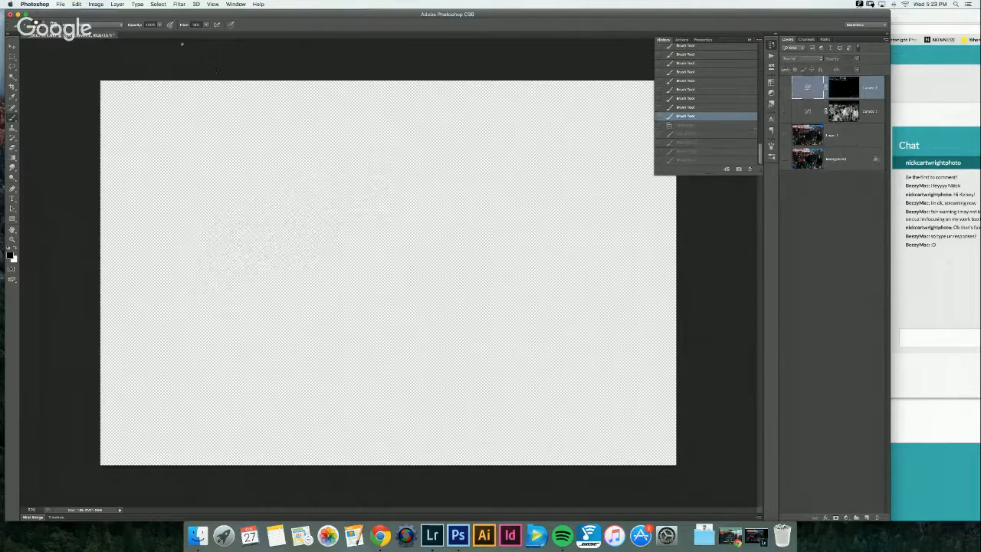
Step: Lower the brush flow further, keeping the opacity at 100%
left_click(207, 24)
left_click_drag(207, 32, 200, 33)
left_click(206, 25)
left_click(209, 45)
Step: Add a blank layer above the upper Curves layer and paint a built-up black diagonal stroke on it
left_click(806, 161)
left_click(814, 82)
left_click(867, 518)
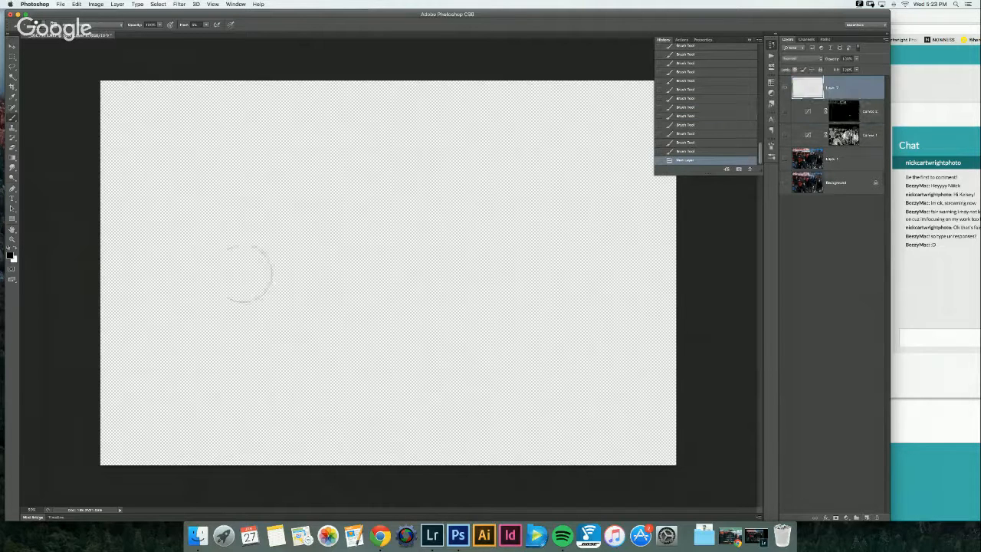
mouse_move(303, 220)
left_mouse_down()
mouse_move(245, 262)
mouse_move(368, 179)
mouse_move(208, 267)
mouse_move(399, 173)
mouse_move(337, 195)
mouse_move(264, 275)
mouse_move(443, 181)
mouse_move(299, 256)
left_mouse_up()
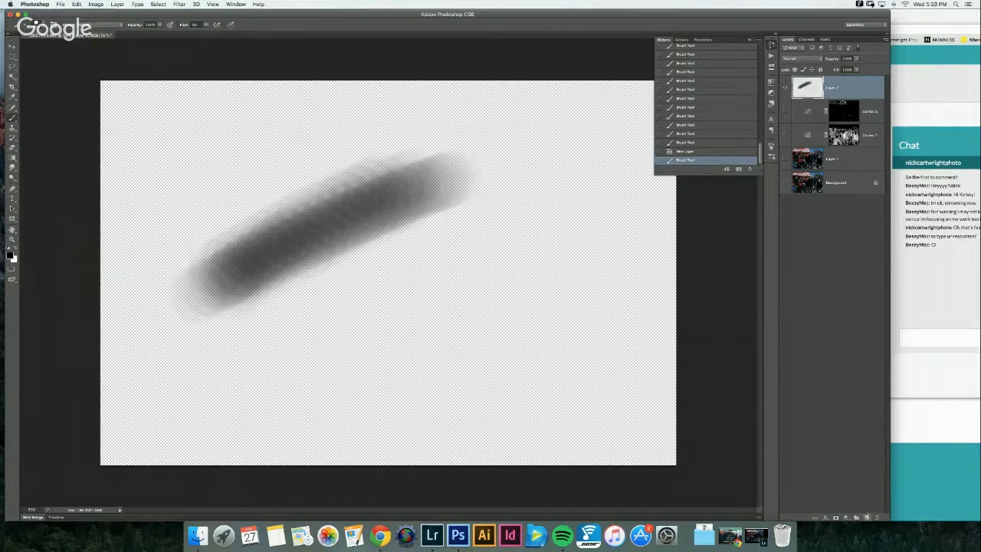
Step: Add another blank layer above the layer with the black test stroke
left_click(868, 503)
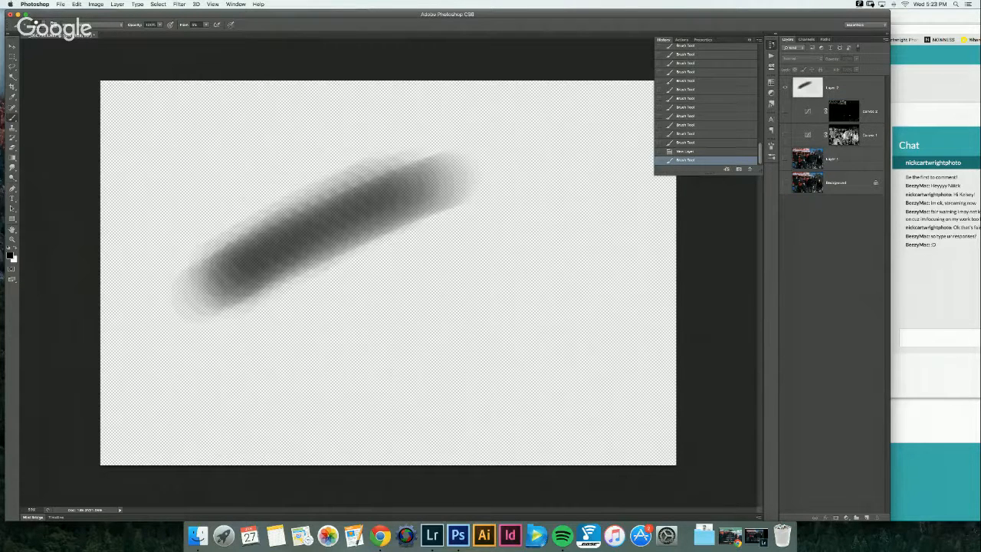
left_click_drag(842, 90, 843, 305)
left_click(866, 517)
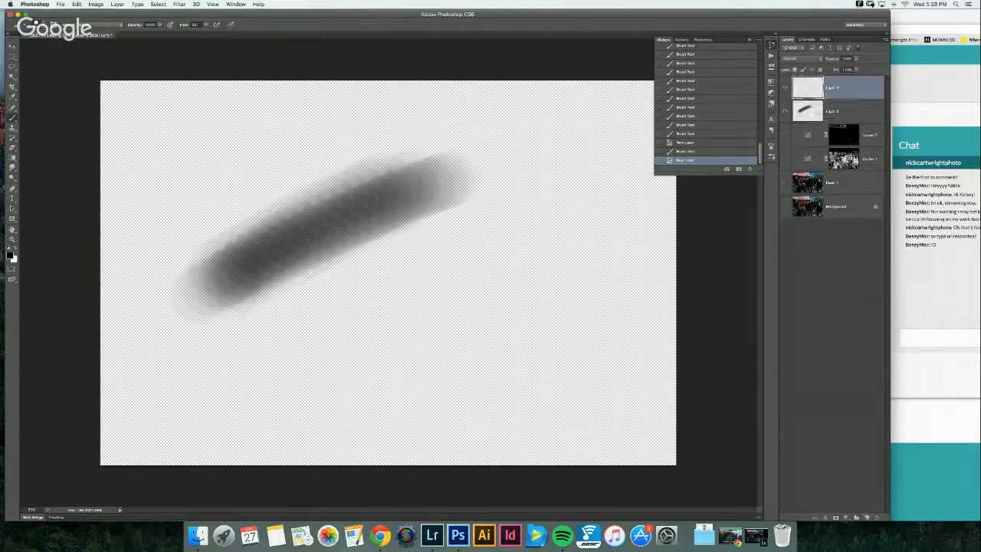
Step: Move the black test-stroke layer above the new blank layer and fill the blank layer with white
mouse_move(846, 111)
left_mouse_down()
mouse_move(849, 120)
mouse_move(847, 80)
left_mouse_up()
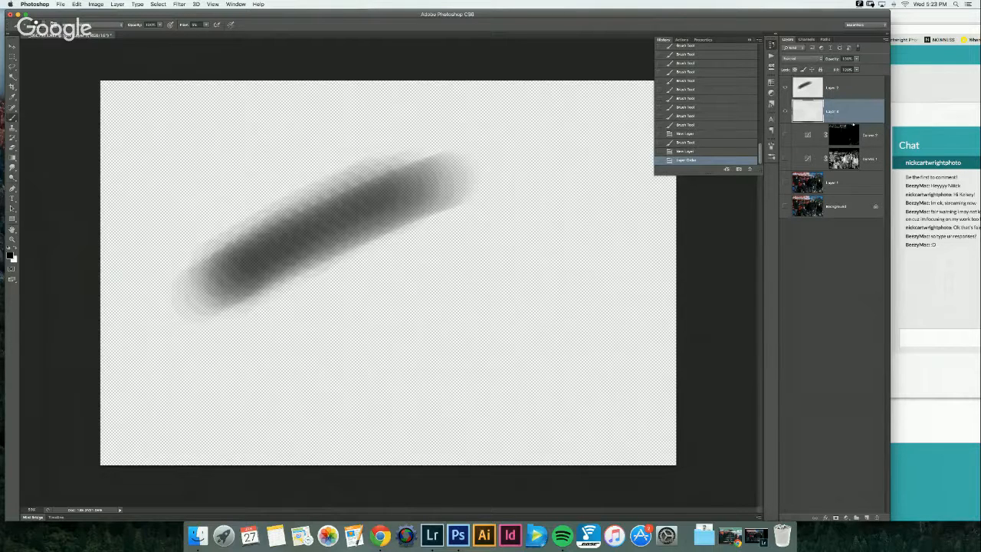
key("alt+BackSpace")
key("super+BackSpace")
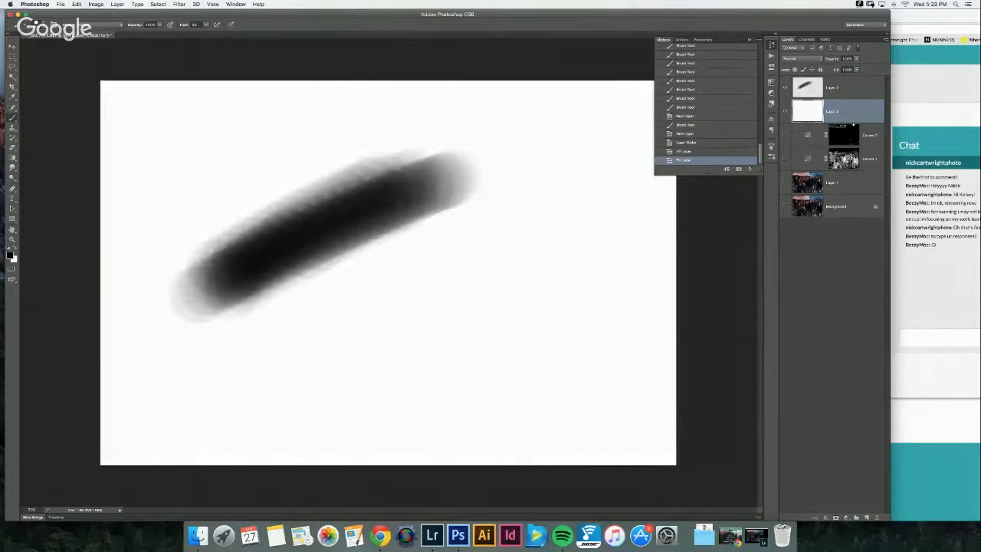
Step: Paint overlapping low-flow black strokes on the white layer around the diagonal stroke, and beside them with a soft round brush
mouse_move(309, 304)
left_mouse_down()
mouse_move(316, 272)
mouse_move(266, 284)
mouse_move(408, 219)
mouse_move(352, 252)
mouse_move(306, 301)
mouse_move(331, 260)
mouse_move(303, 261)
mouse_move(252, 222)
mouse_move(212, 252)
mouse_move(398, 145)
left_mouse_up()
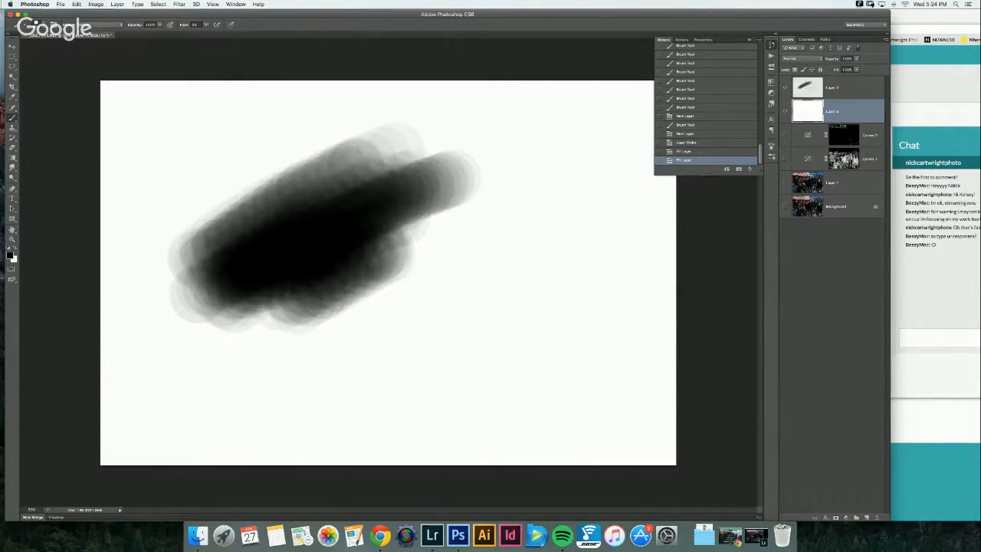
left_click(40, 25)
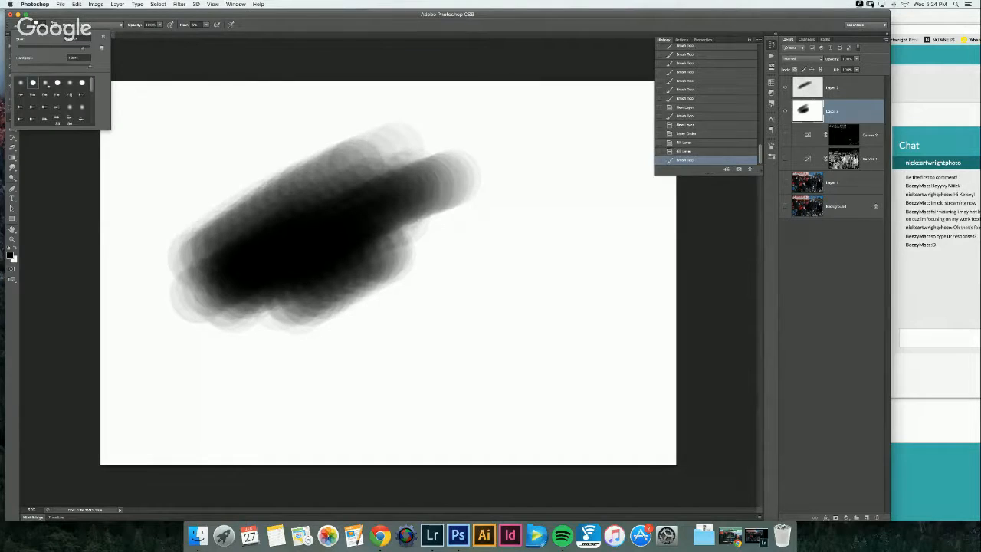
mouse_move(525, 268)
left_mouse_down()
mouse_move(475, 291)
mouse_move(470, 259)
mouse_move(401, 307)
mouse_move(414, 322)
mouse_move(460, 291)
mouse_move(475, 245)
mouse_move(564, 265)
mouse_move(460, 325)
mouse_move(582, 264)
mouse_move(612, 229)
mouse_move(437, 322)
mouse_move(567, 253)
mouse_move(422, 352)
mouse_move(567, 253)
left_mouse_up()
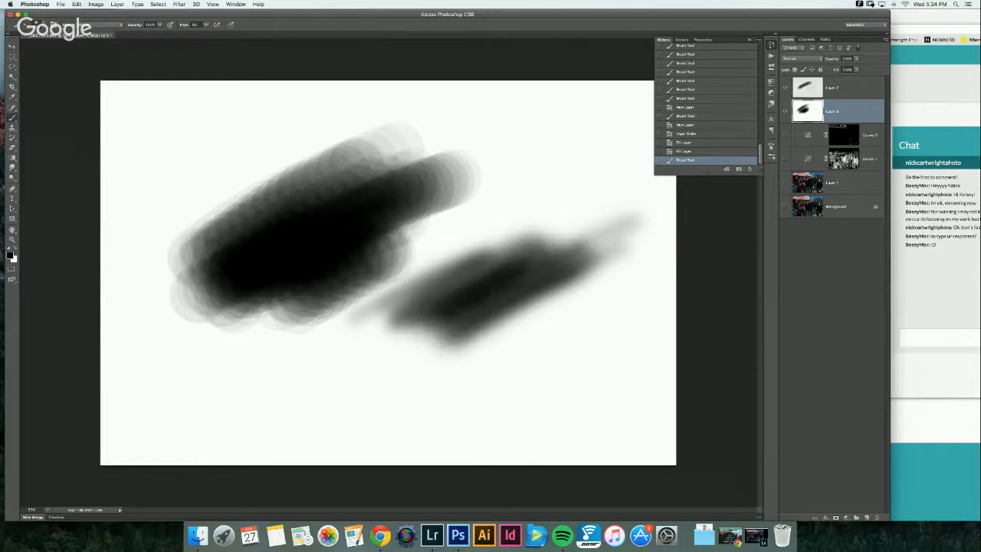
left_click_drag(438, 305, 573, 232)
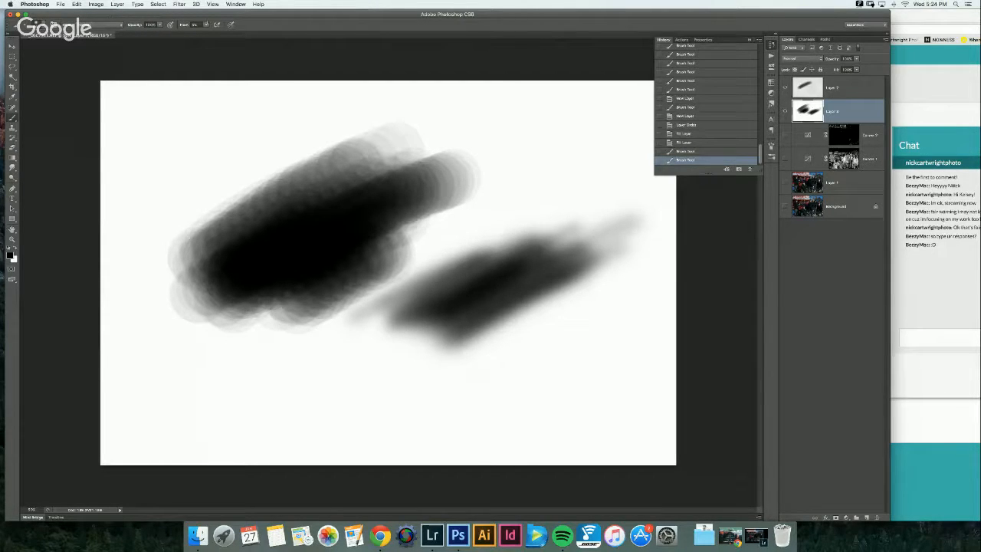
Step: Set the brush flow to 100% with a low opacity and paint overlapping gray strokes in the lower part of the white layer
key("shift+0")
left_click(160, 24)
mouse_move(299, 361)
left_mouse_down()
mouse_move(292, 404)
mouse_move(360, 395)
mouse_move(357, 380)
mouse_move(462, 391)
left_mouse_up()
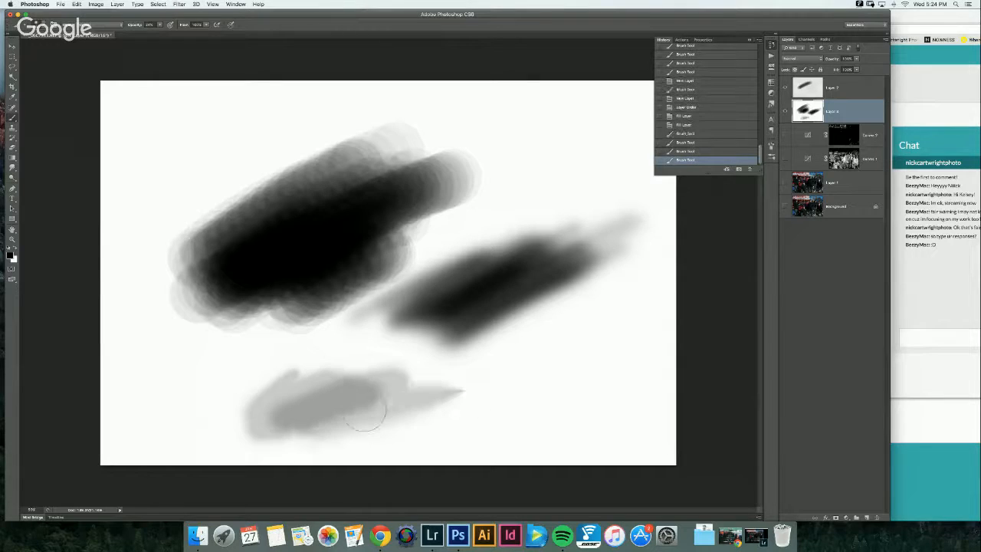
mouse_move(270, 400)
left_mouse_down()
mouse_move(360, 376)
mouse_move(292, 429)
mouse_move(320, 424)
left_mouse_up()
mouse_move(383, 357)
left_mouse_down()
mouse_move(492, 365)
mouse_move(460, 368)
mouse_move(349, 420)
left_mouse_up()
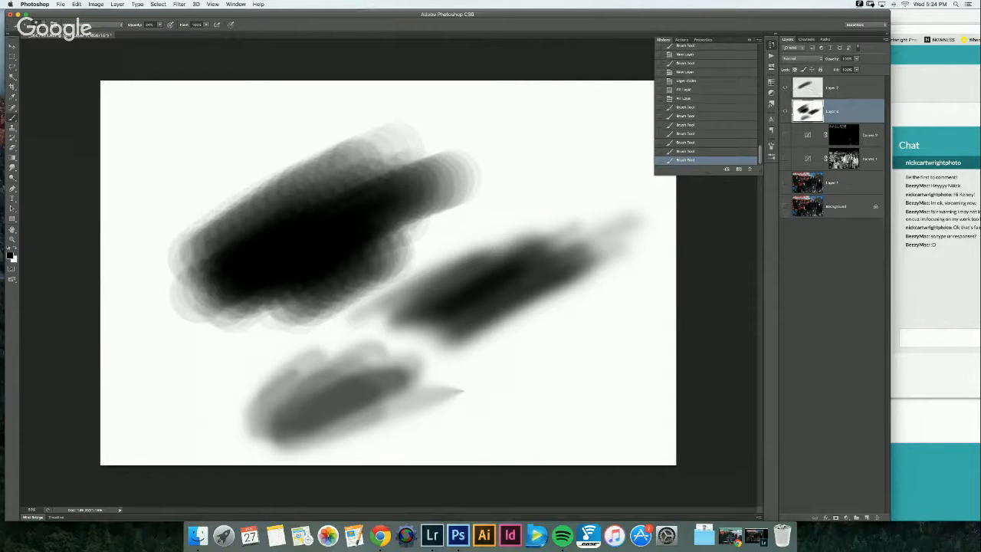
Step: Delete the two test-stroke layers and show the Curves and photo layers again
left_click(787, 111)
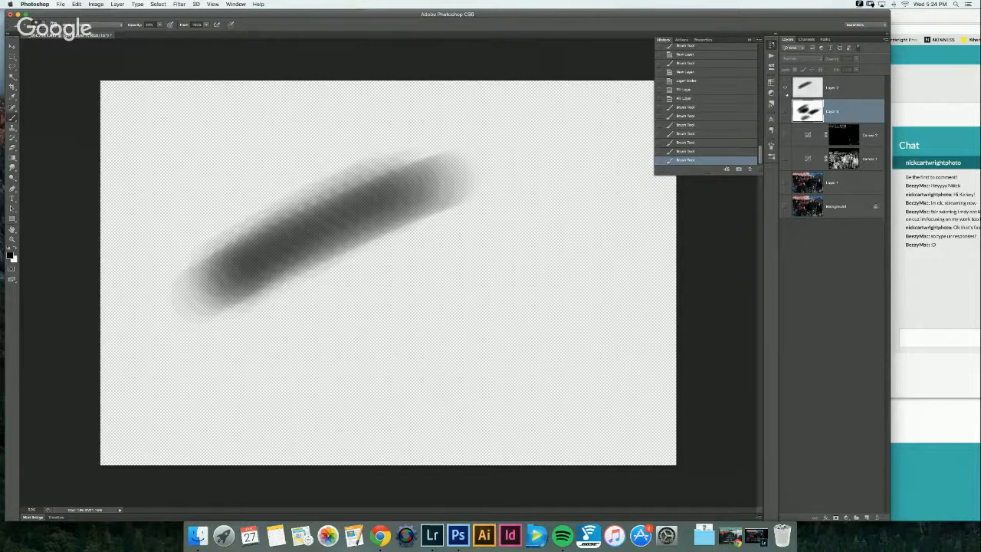
left_click(785, 88)
left_click(843, 88, "shift")
left_click_drag(857, 115, 877, 517)
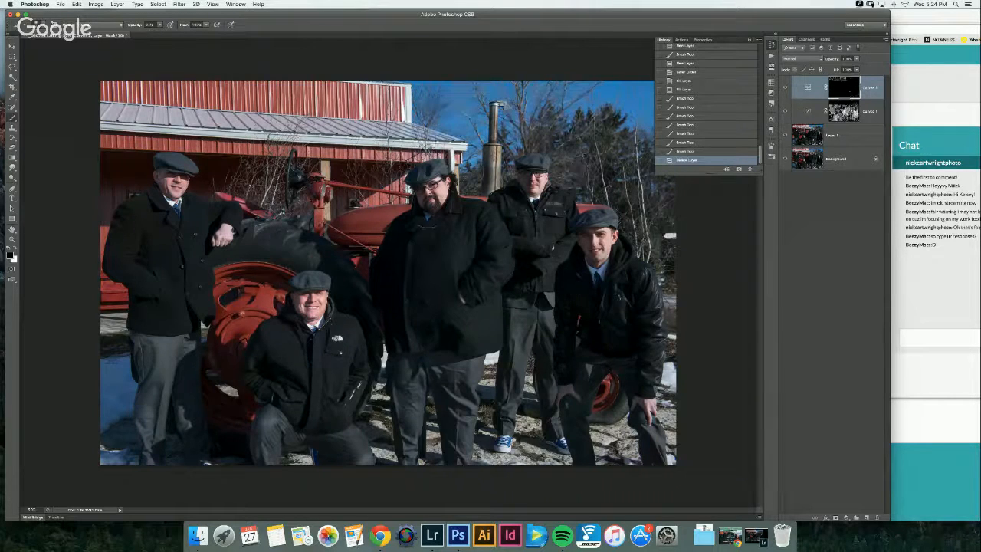
Step: Paint low-opacity black on the upper Curves layer's mask over the three men's upper coats, the tractor wheel and the kneeling man
mouse_move(447, 208)
left_mouse_down()
mouse_move(415, 226)
mouse_move(447, 219)
left_mouse_up()
left_click_drag(523, 198, 519, 204)
left_click_drag(626, 225, 623, 229)
left_click_drag(626, 227, 623, 228)
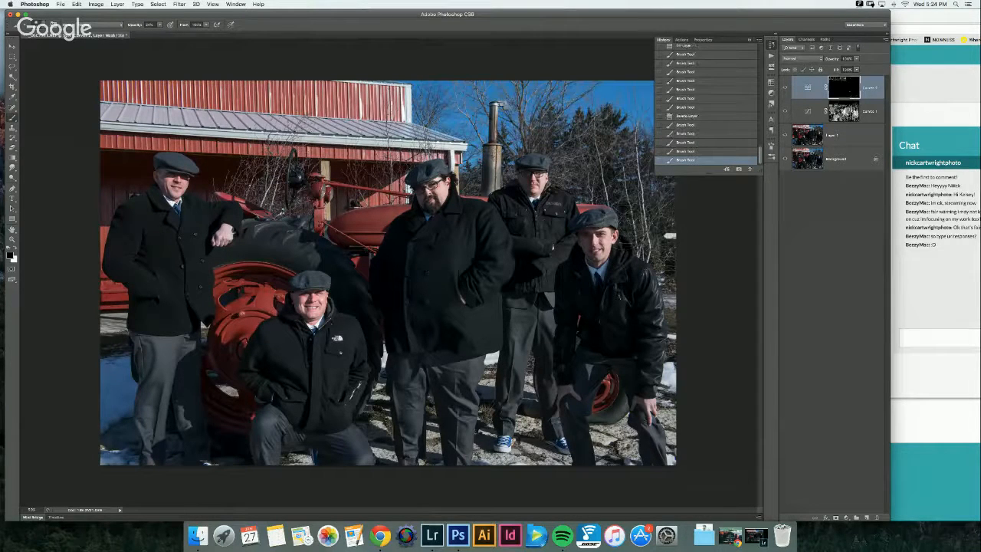
left_click_drag(220, 297, 222, 301)
left_click_drag(287, 311, 292, 315)
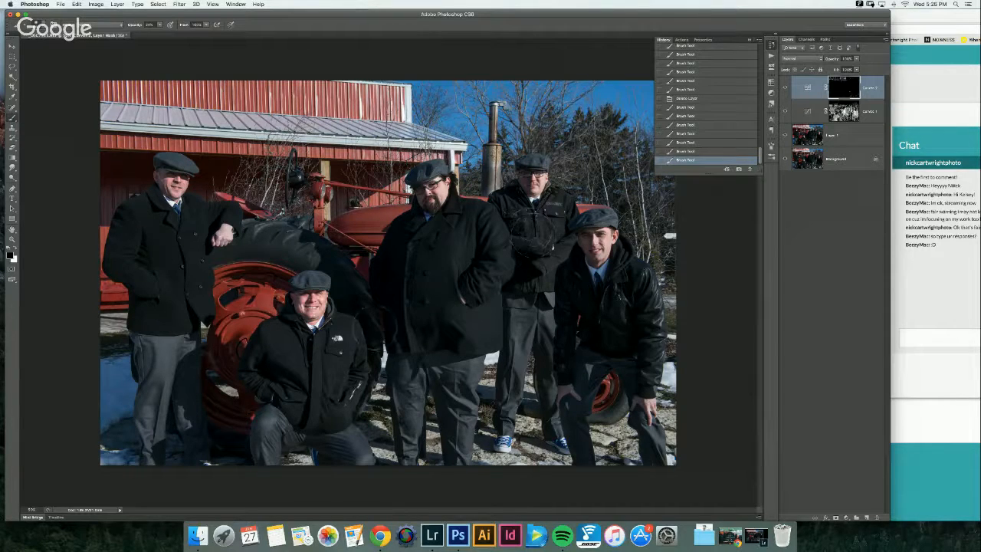
Step: Inspect the groomsmen's coats and faces and the tractor up close, and check the whole photo again
key("super+=")
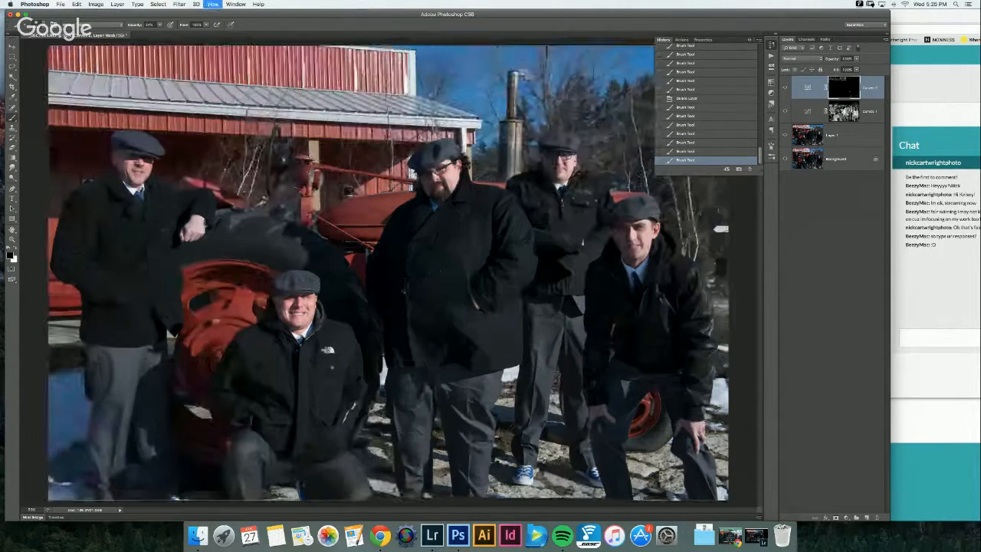
key("super+=")
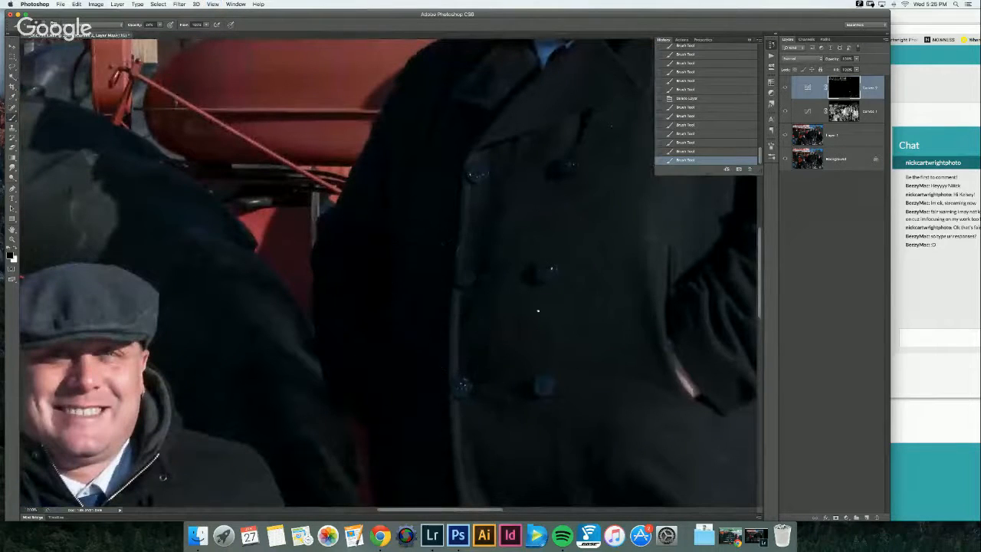
left_click_drag(545, 311, 407, 295)
left_click_drag(514, 380, 387, 291)
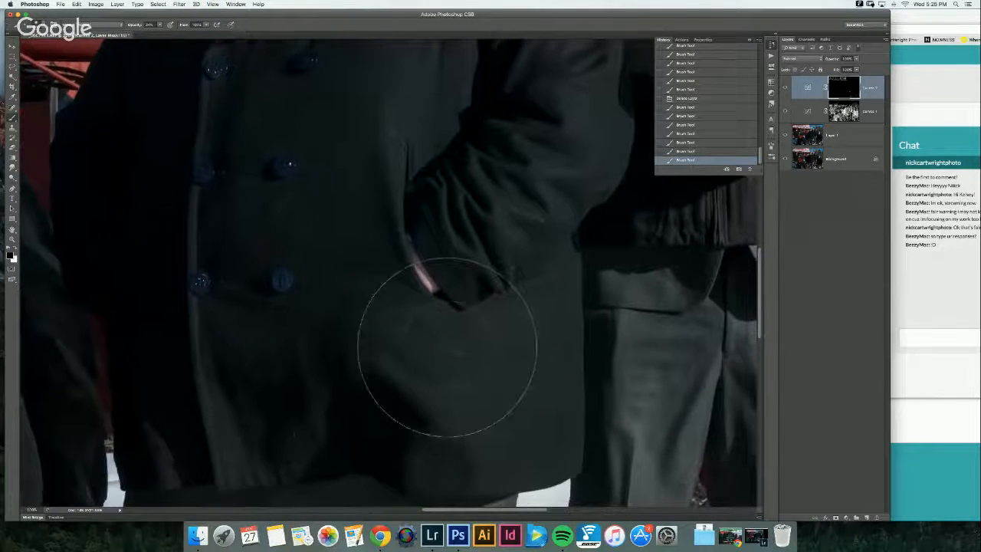
left_click_drag(504, 324, 115, 354)
left_click_drag(421, 137, 301, 327)
left_click_drag(155, 183, 256, 279)
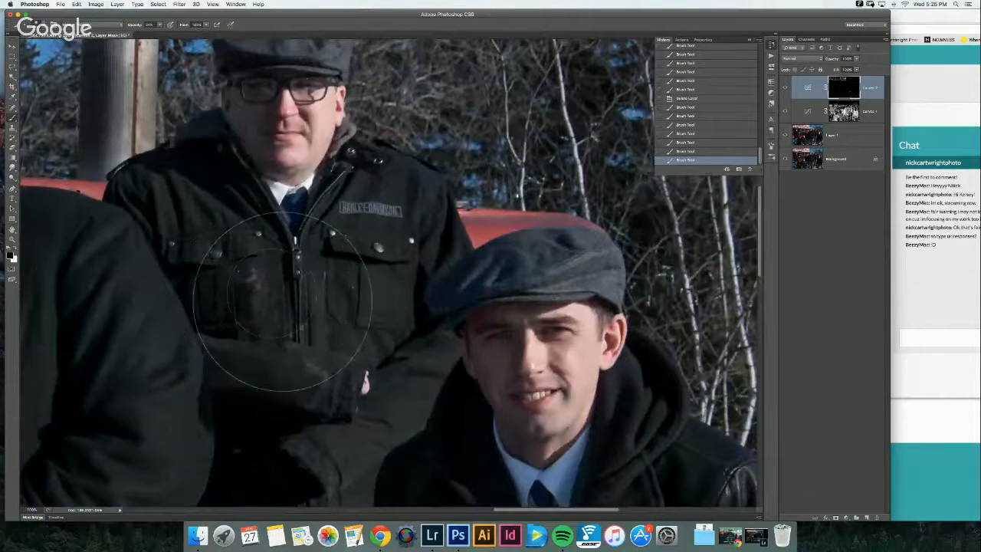
left_click_drag(36, 301, 421, 322)
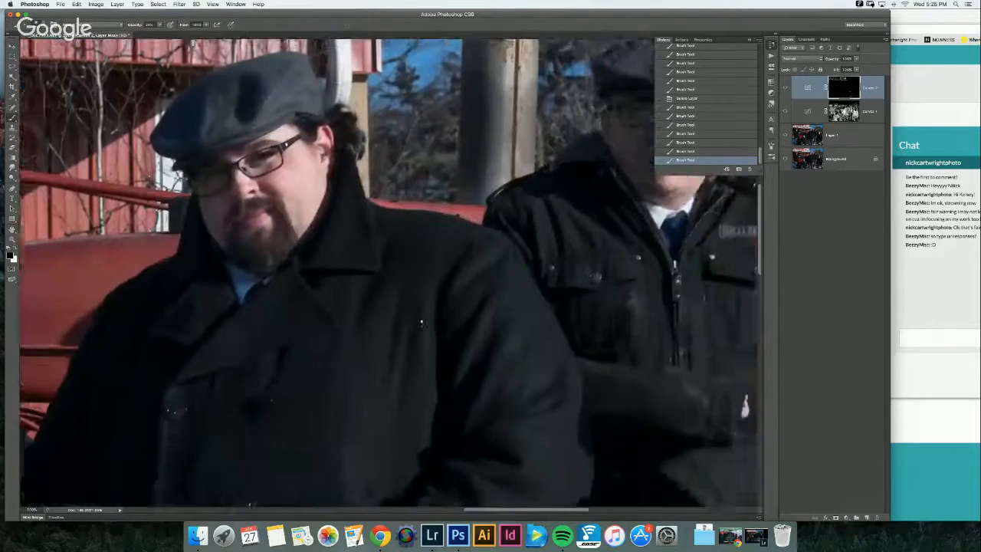
left_click_drag(193, 325, 301, 334)
scroll(301, 335, "left", 5)
scroll(306, 330, "up", 5)
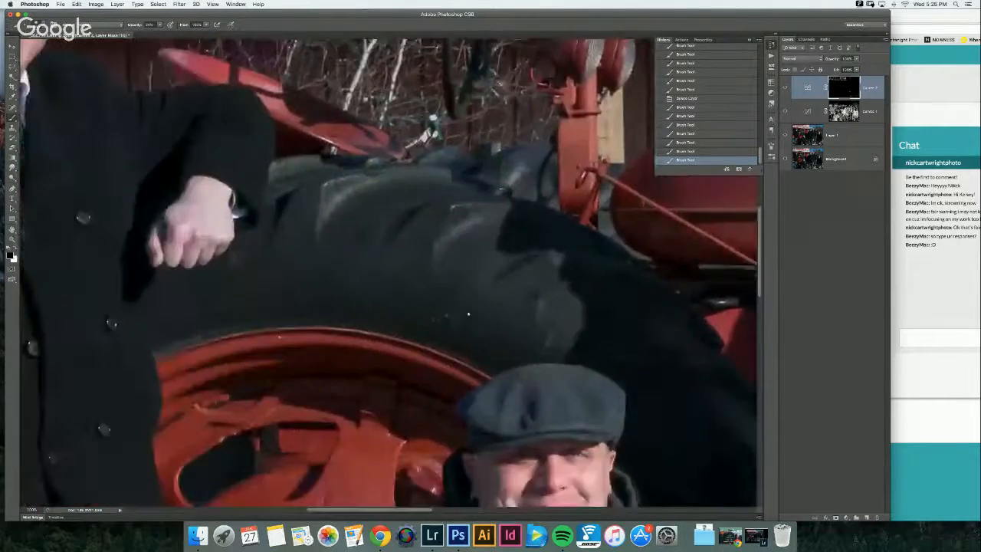
scroll(319, 322, "left", 5)
scroll(319, 322, "left", 3)
scroll(319, 322, "up", 10)
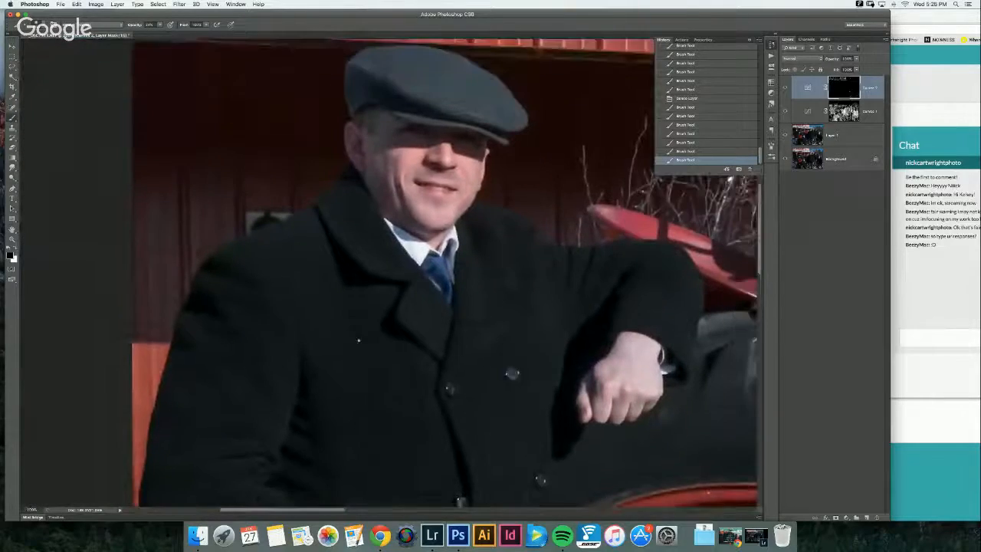
scroll(347, 335, "up", 1)
scroll(497, 268, "right", 15)
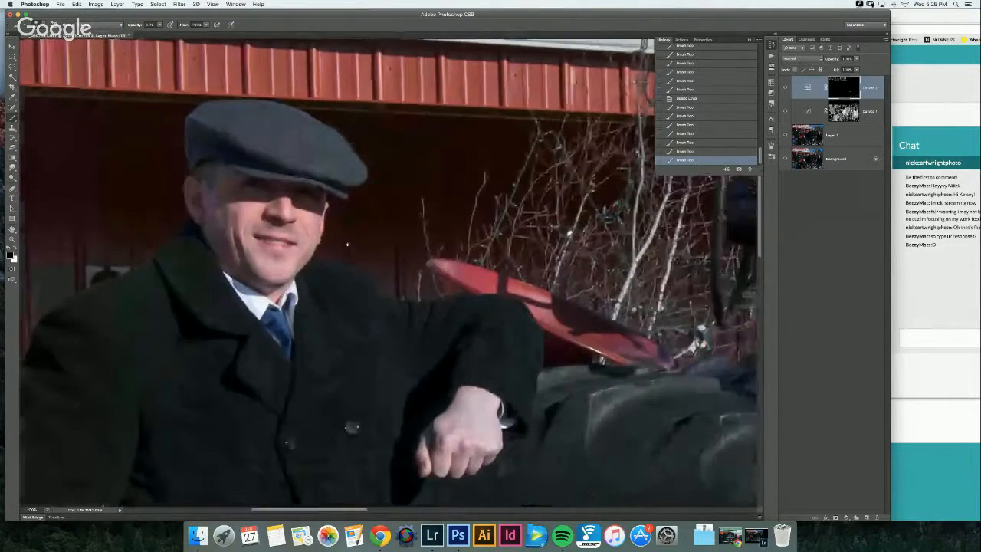
scroll(335, 280, "right", 4)
scroll(322, 289, "up", 1)
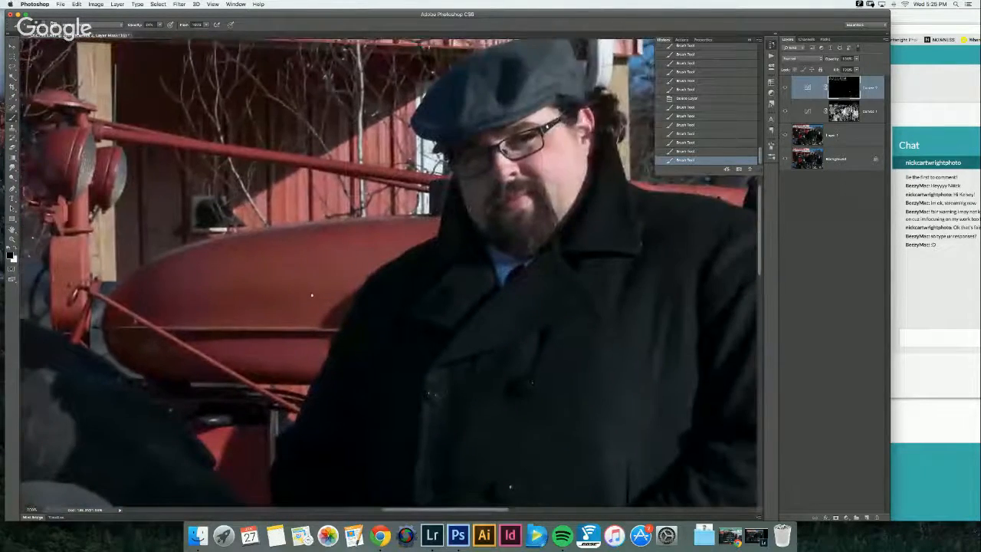
scroll(335, 275, "down", 1)
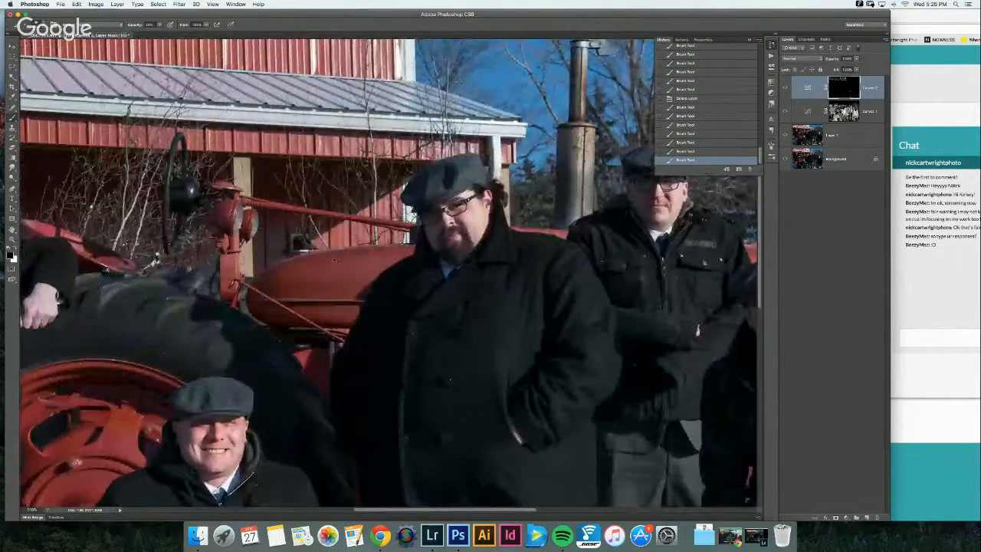
scroll(335, 261, "down", 1)
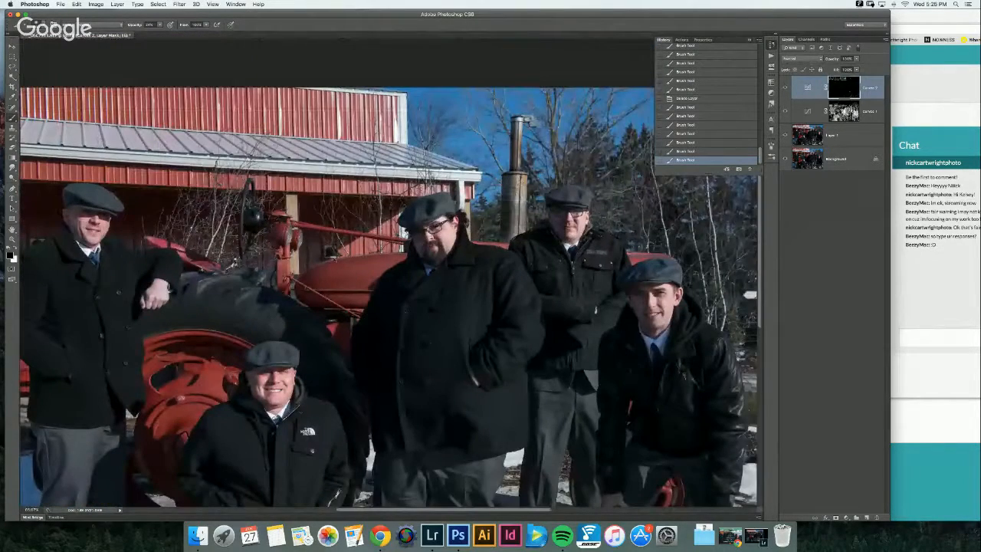
scroll(335, 260, "down", 2)
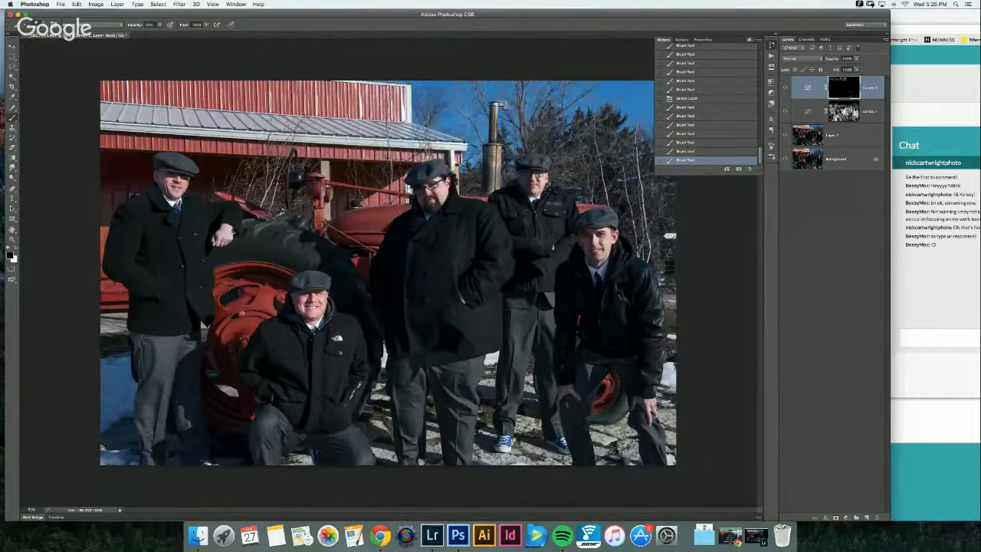
Step: On Layer 1, use a much smaller Spot Healing Brush to remove the lint specks above the middle buttons of the center man's coat
left_click(749, 40)
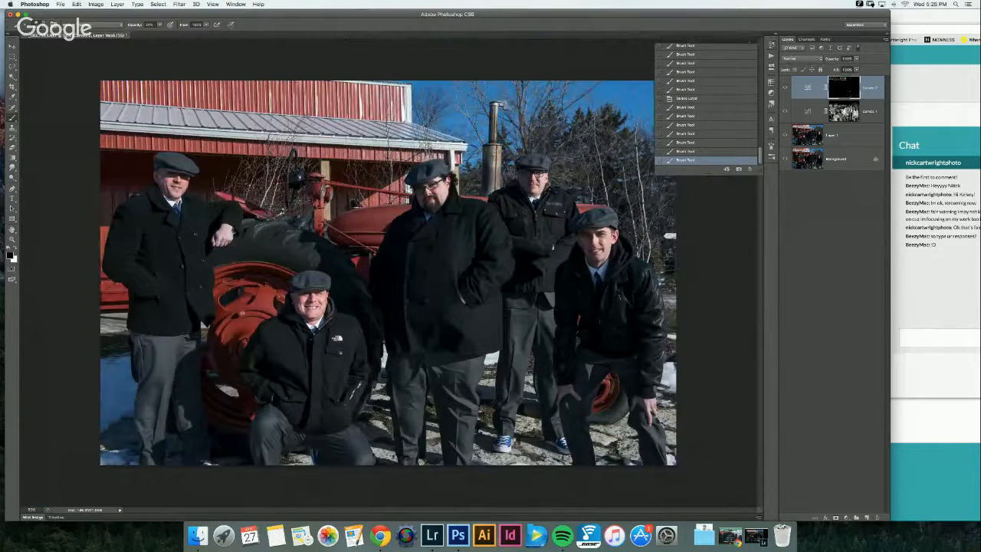
left_click(837, 135)
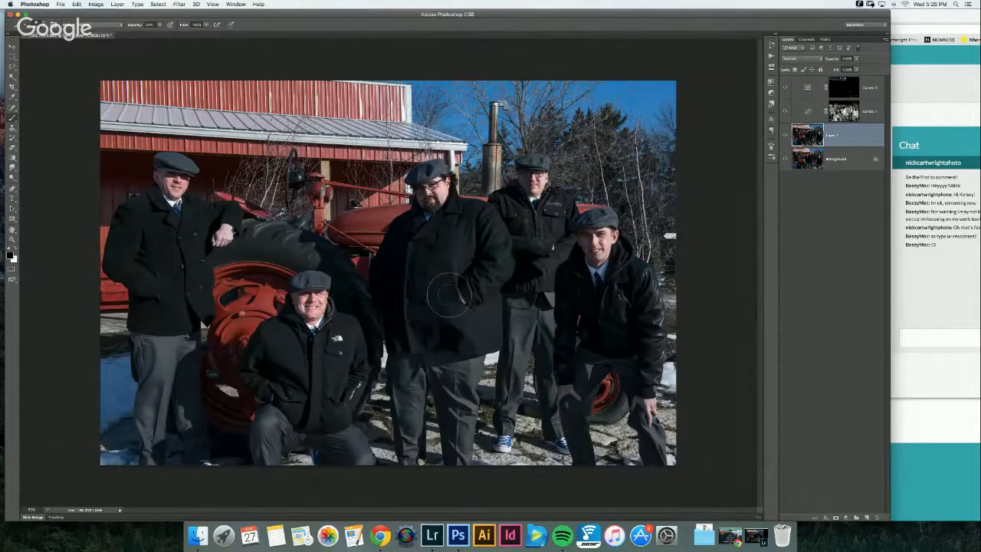
scroll(448, 291, "up", 6)
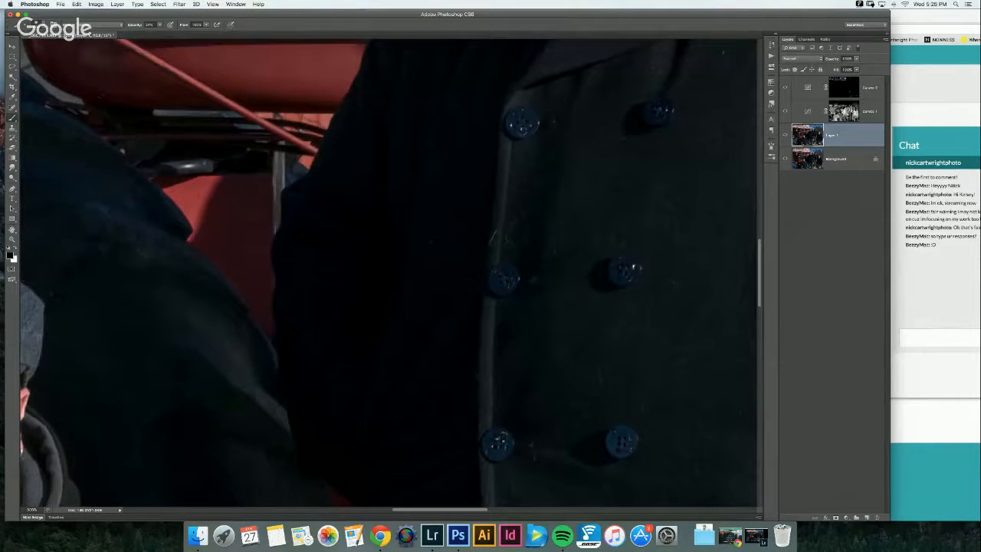
left_click(11, 107)
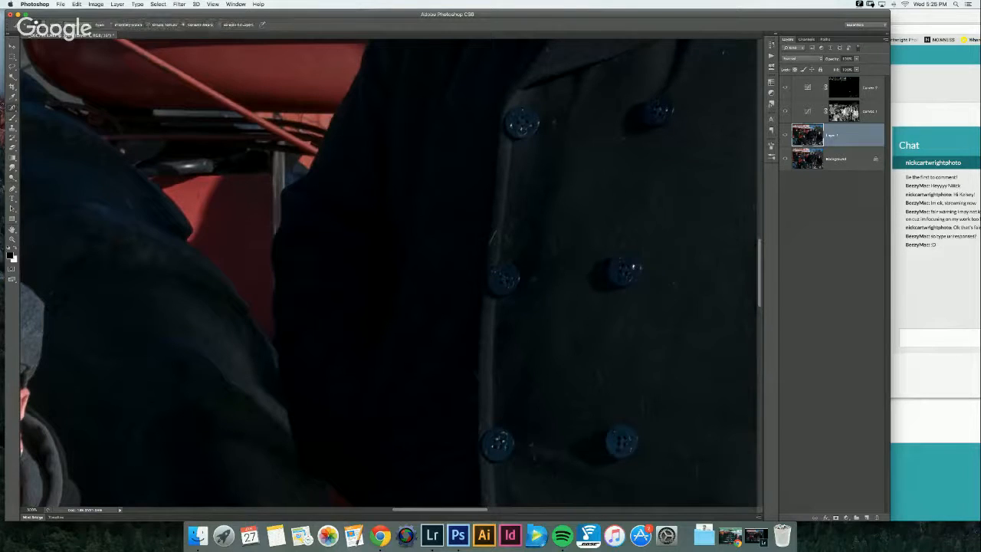
key("bracketleft")
key("bracketleft")
key("bracketleft")
key("bracketleft")
key("bracketleft")
key("bracketleft")
key("bracketleft")
key("bracketleft")
key("bracketleft")
key("bracketleft")
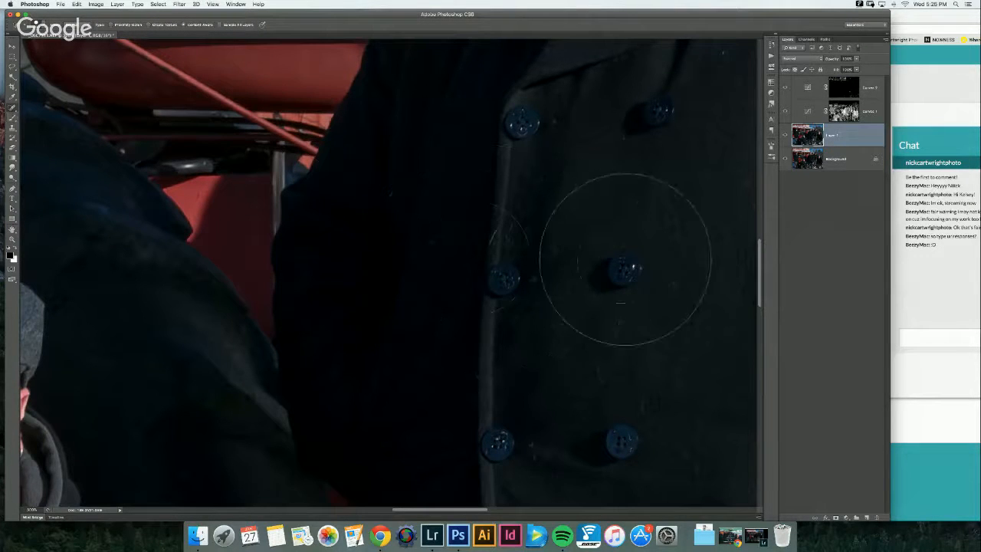
left_click(551, 244)
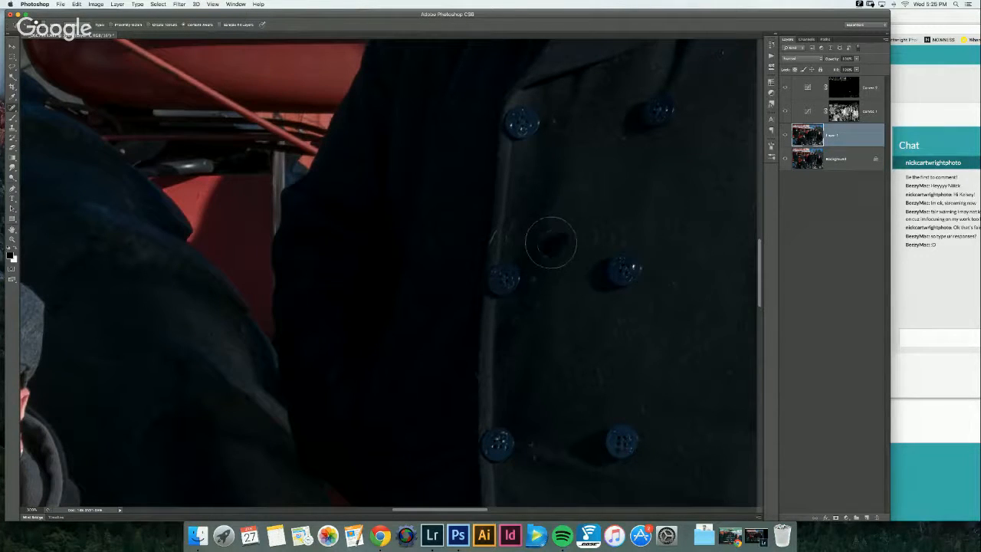
left_click(590, 241)
left_click(615, 229)
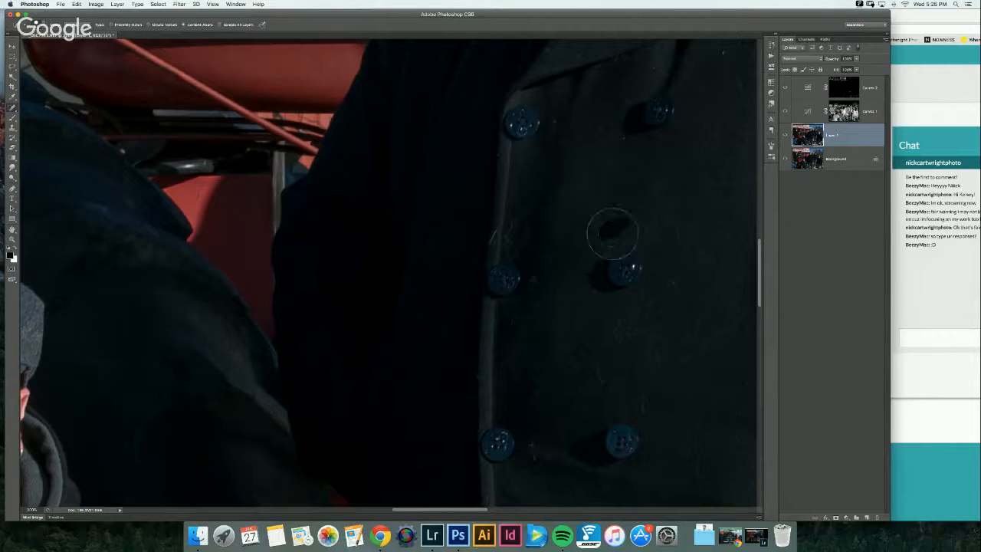
left_click(615, 233)
left_click(617, 244)
left_click(619, 243)
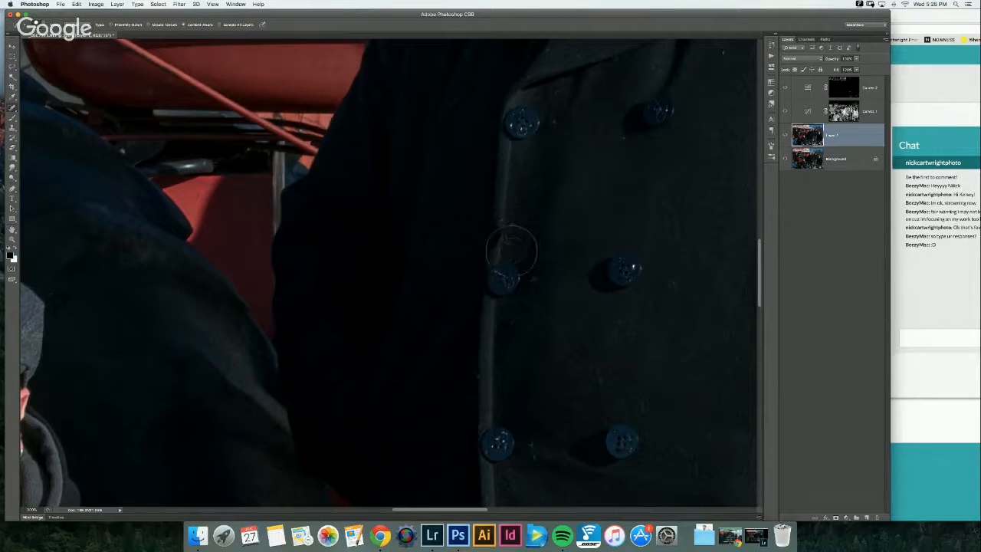
Step: Heal the lint specks around the middle button on the center man's coat edge and down around the lower button row
left_click(513, 241)
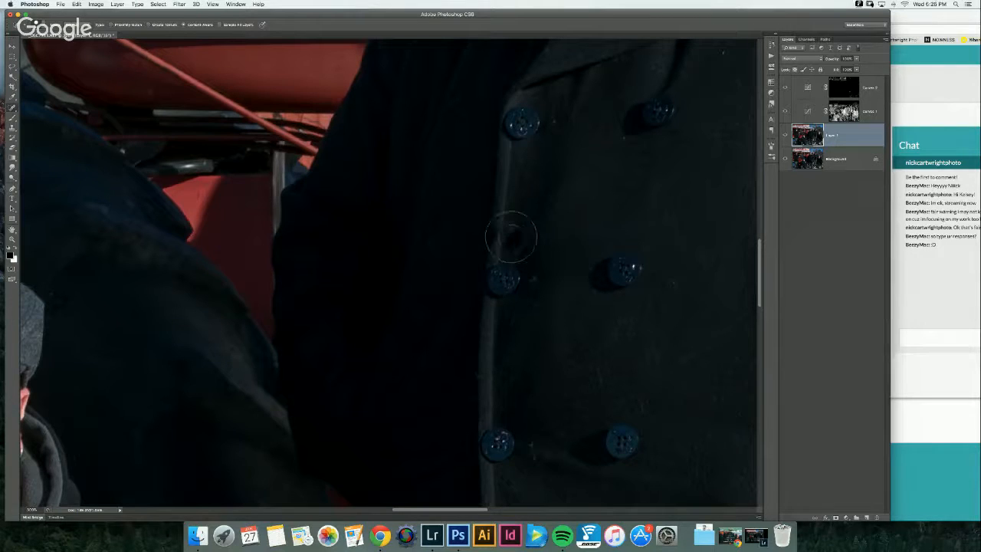
left_click(512, 229)
left_click(539, 279)
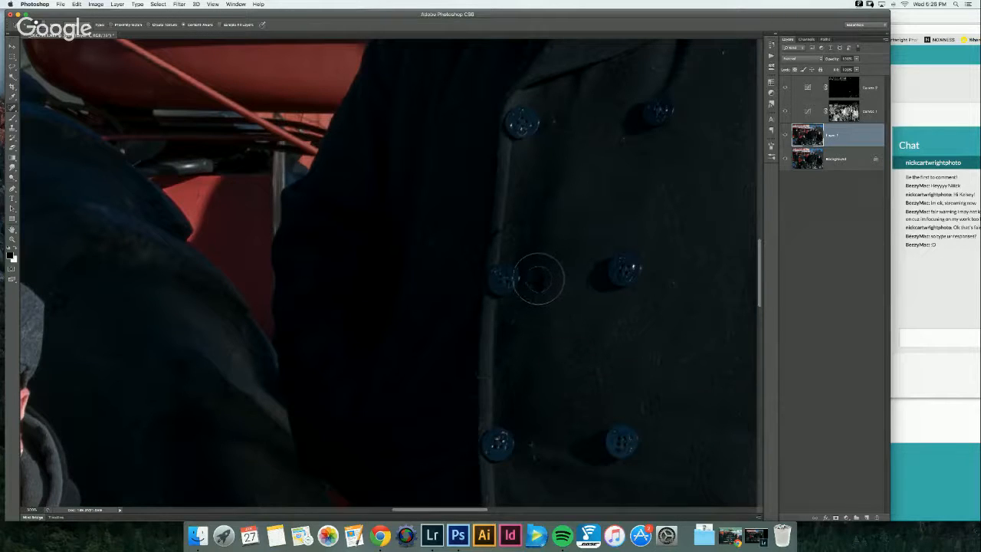
left_click(521, 284)
left_click(596, 375)
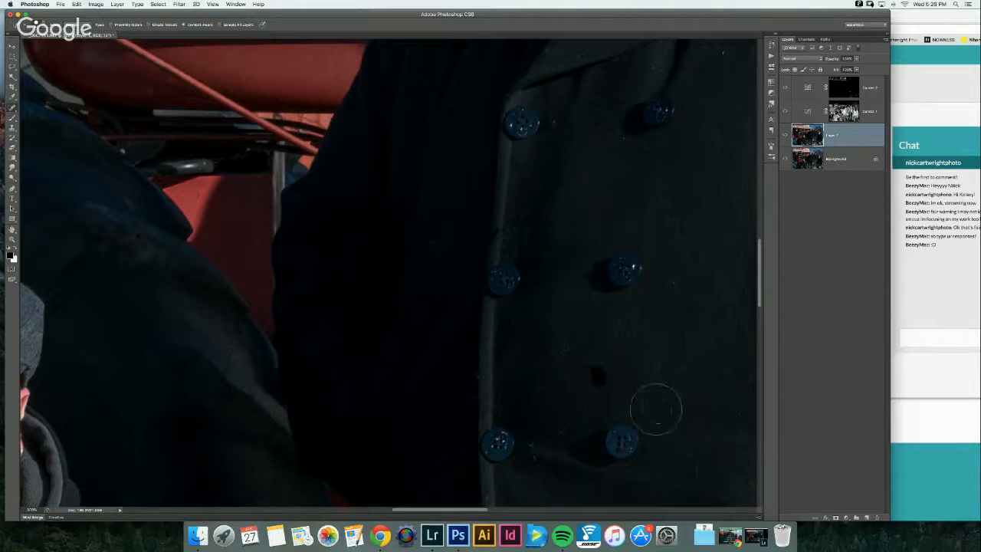
left_click(634, 404)
left_click(684, 452)
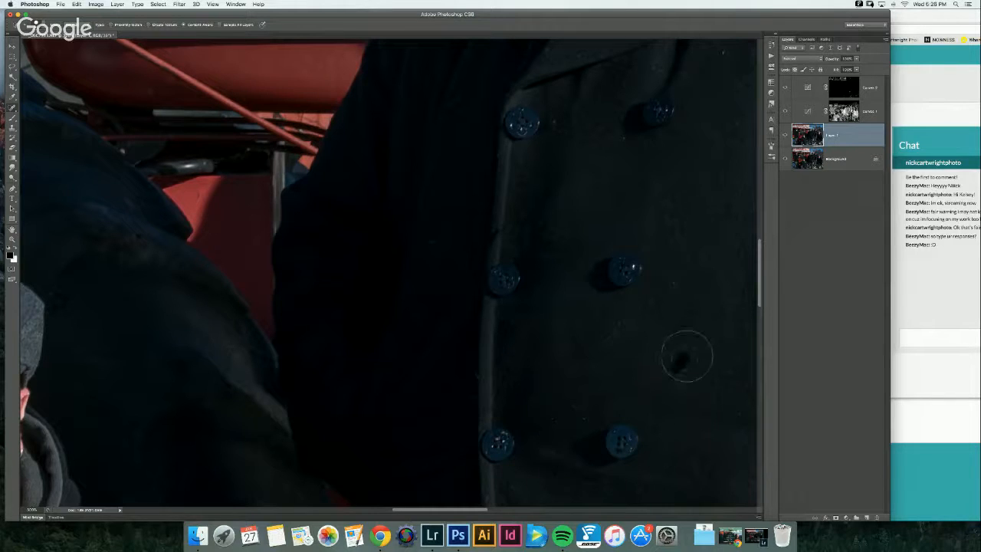
Step: Remove the lint specks around the inner middle button and between the two upper buttons of the center man's coat
left_click(615, 334)
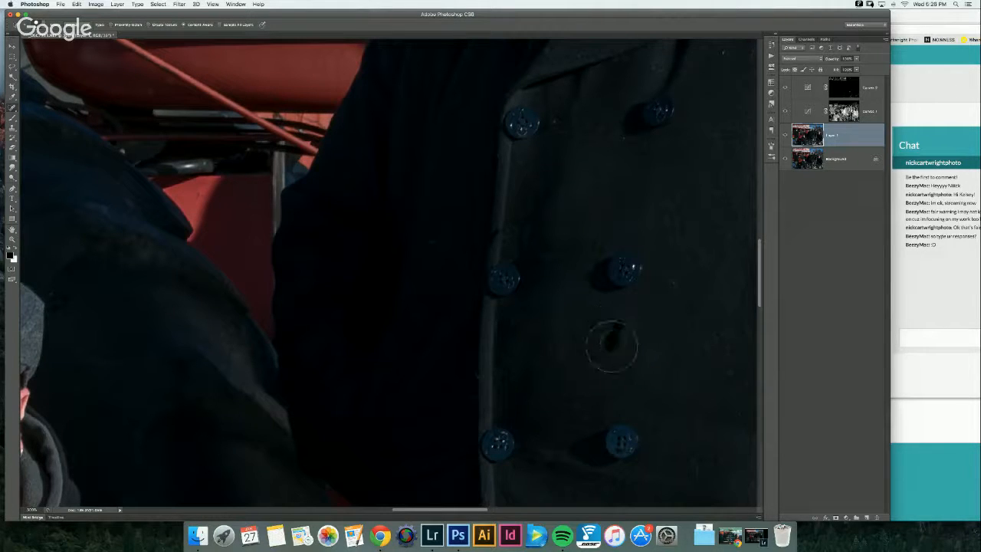
left_click(636, 277)
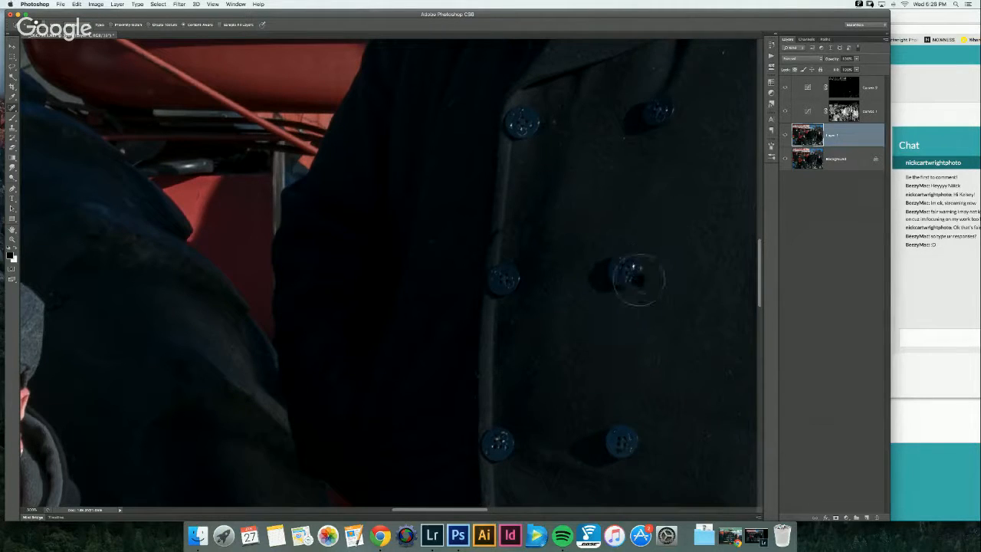
left_click(681, 312)
left_click(634, 268)
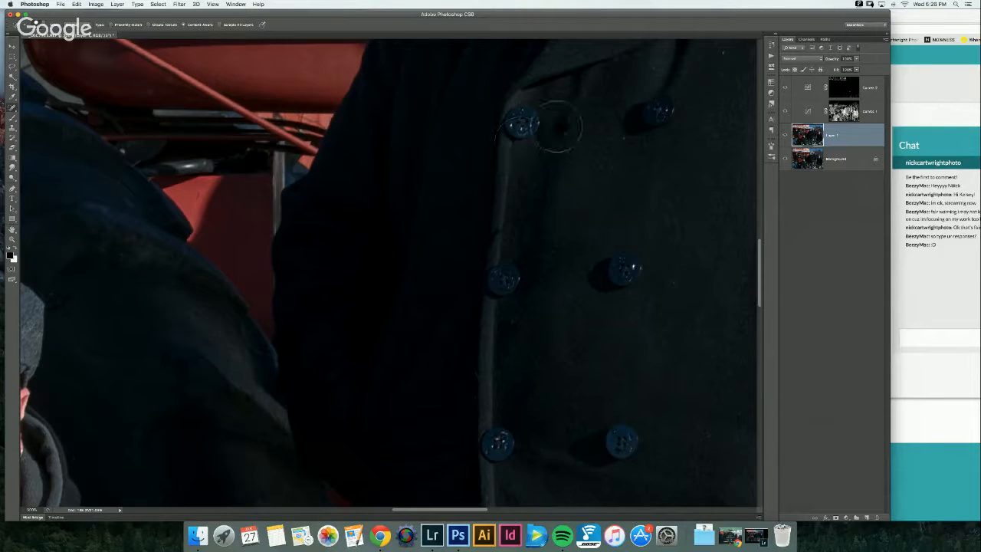
left_click(620, 142)
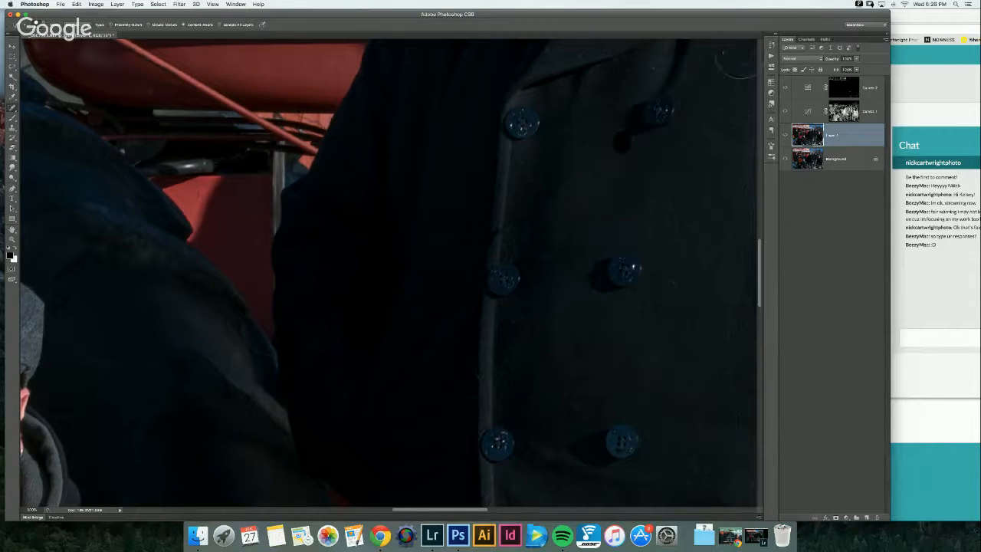
Step: Heal the lint threads and specks on the lower part of the center man's coat, below the buttons and around the pocketed hand
mouse_move(690, 321)
left_mouse_down()
mouse_move(575, 379)
mouse_move(490, 335)
left_mouse_up()
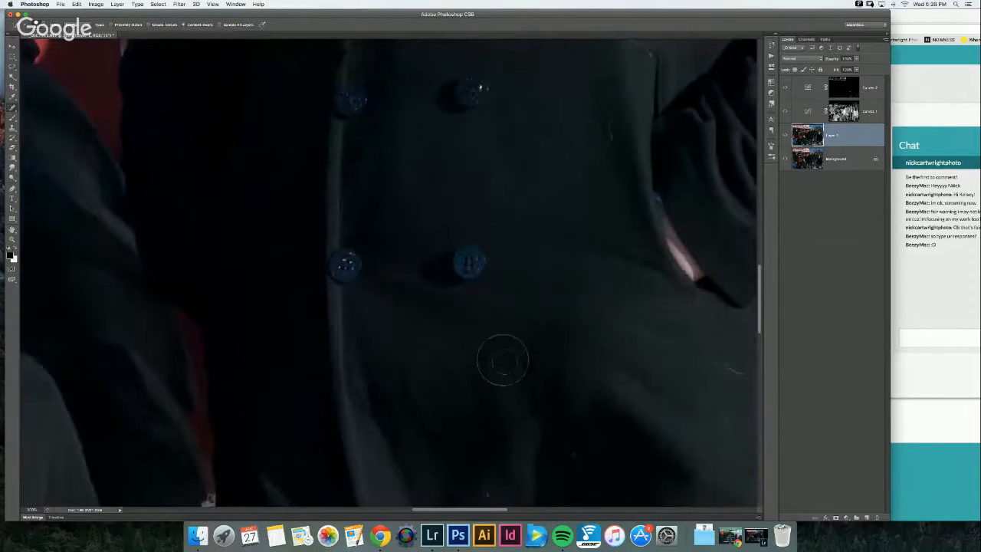
left_click(502, 410)
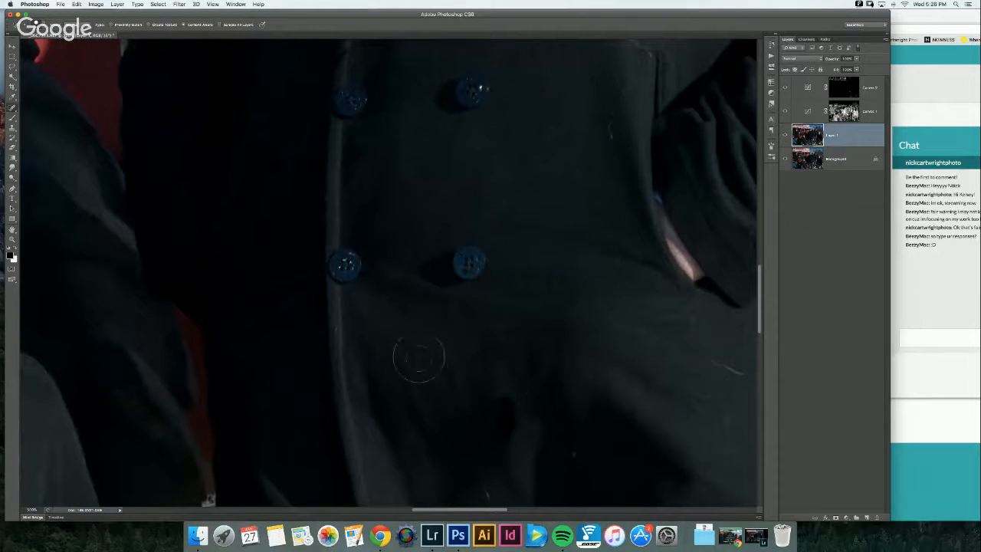
mouse_move(521, 401)
left_mouse_down()
mouse_move(532, 300)
mouse_move(494, 389)
left_mouse_up()
left_click(581, 117)
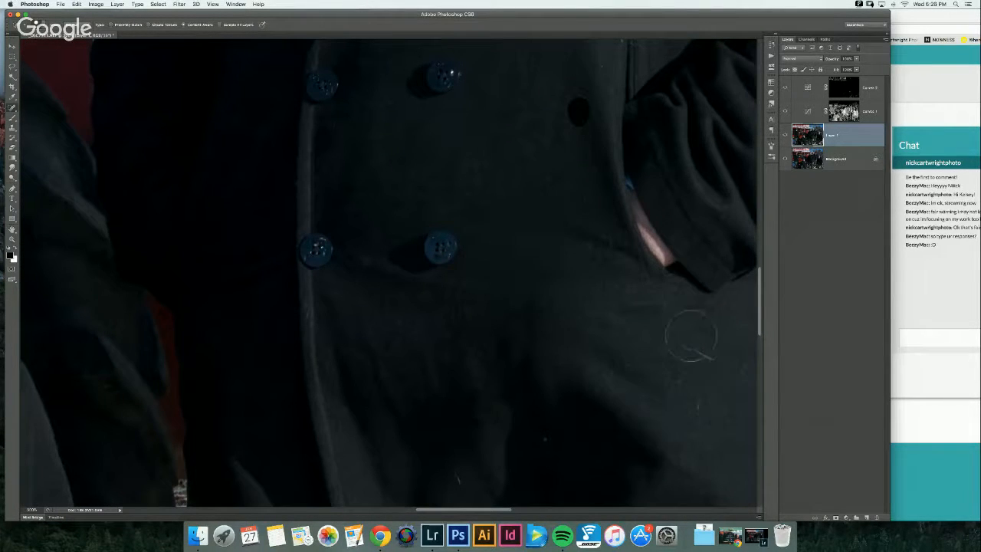
left_click_drag(689, 346, 707, 354)
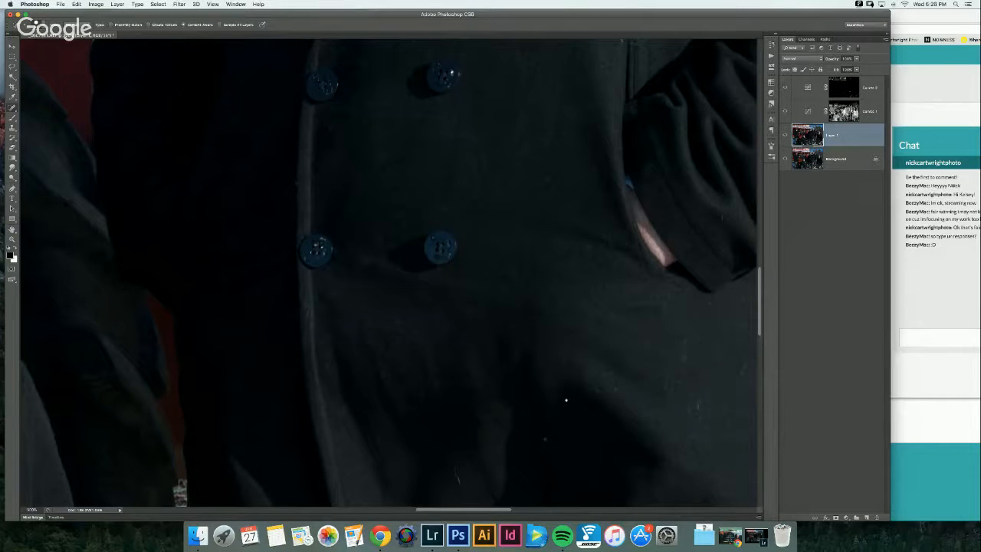
left_click_drag(449, 394, 443, 288)
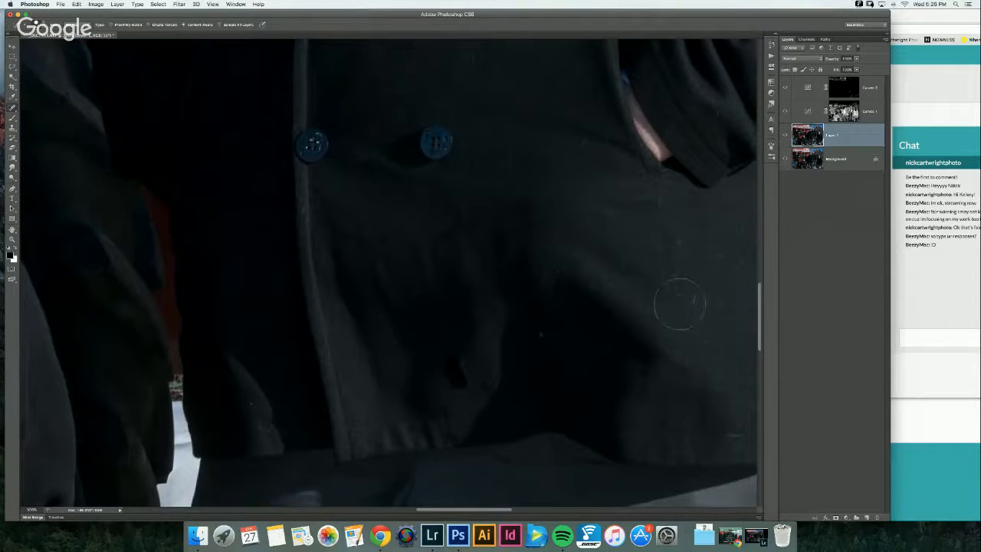
left_click(692, 303)
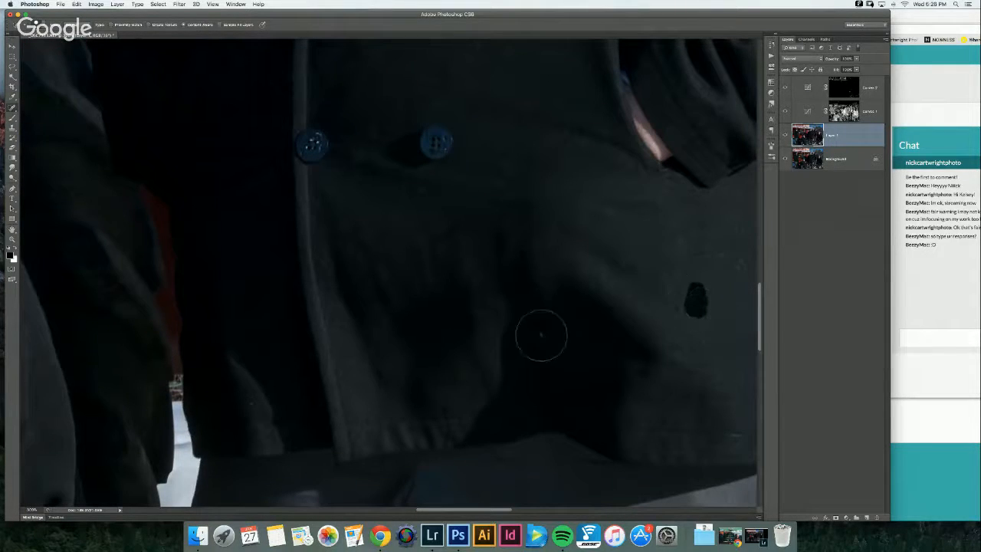
Step: Examine the center man's coat hem, the whole photo, and the upper coats of the center man and the man behind him for remaining lint
scroll(648, 294, "right", 5)
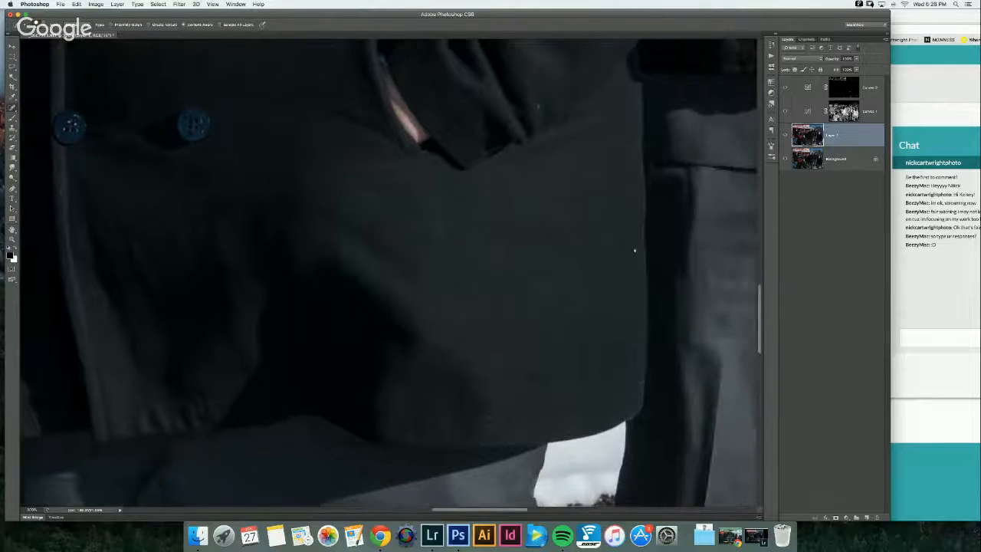
scroll(613, 245, "right", 2)
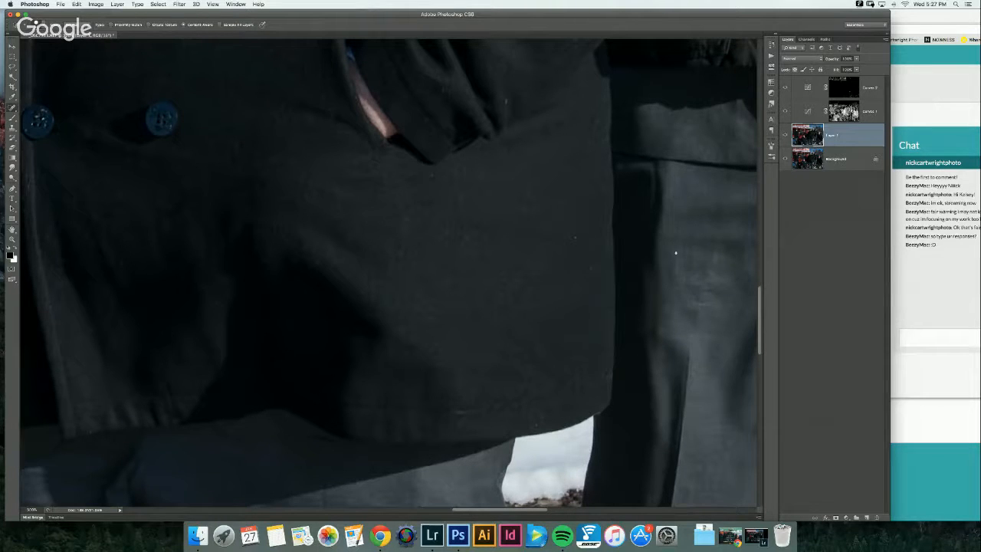
key("super+0")
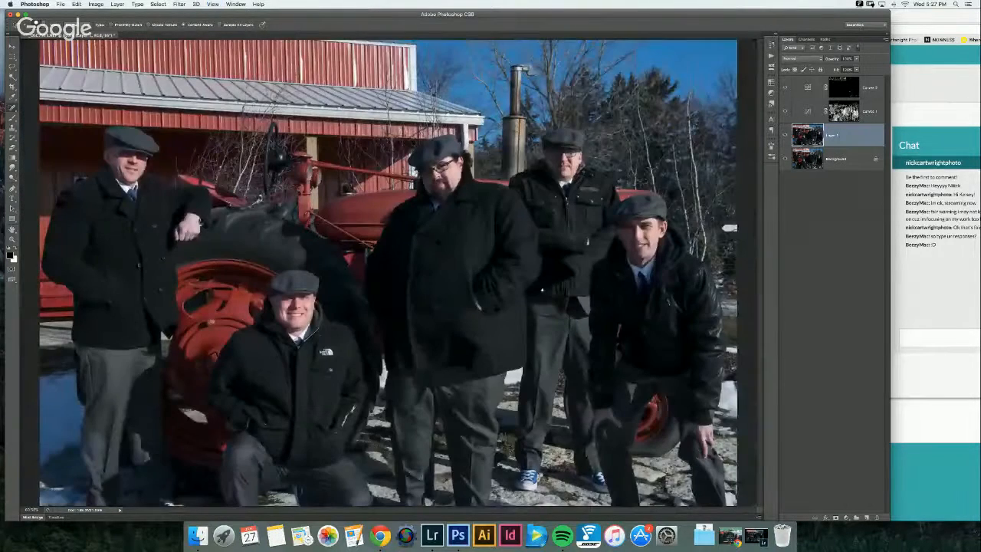
key("super+equal")
key("super+equal")
key("super+equal")
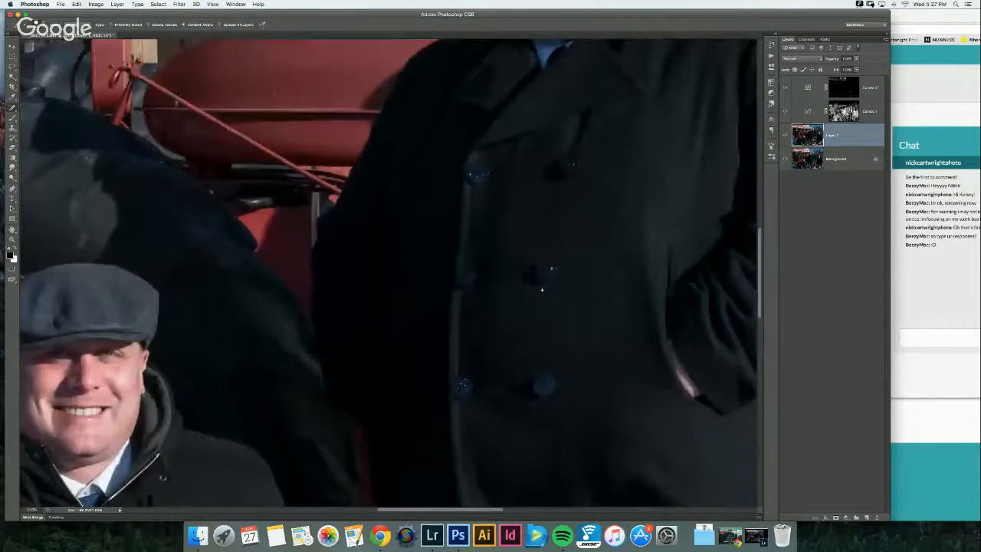
left_click_drag(547, 149, 216, 298)
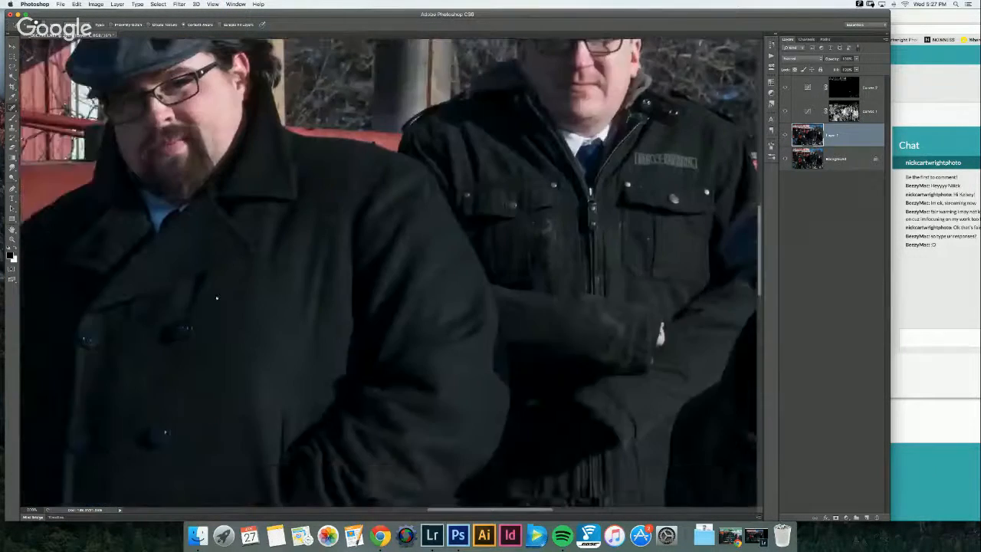
left_click_drag(297, 257, 391, 263)
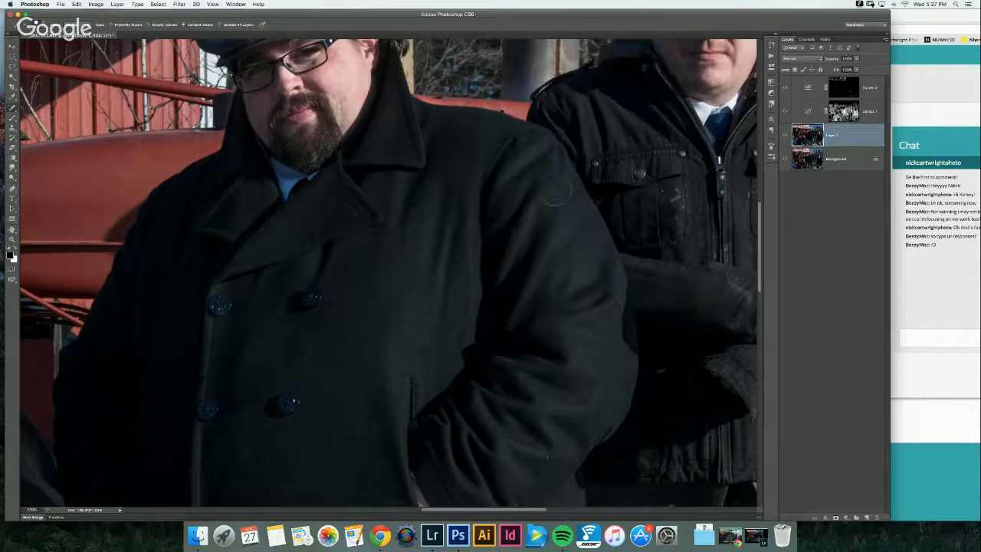
scroll(567, 254, "right", 5)
scroll(567, 255, "up", 2)
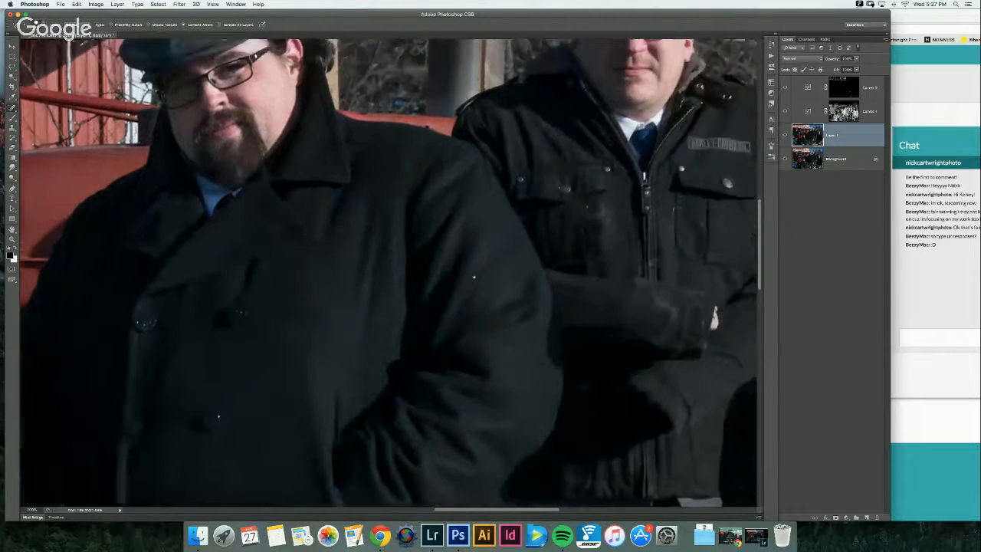
scroll(563, 241, "up", 5)
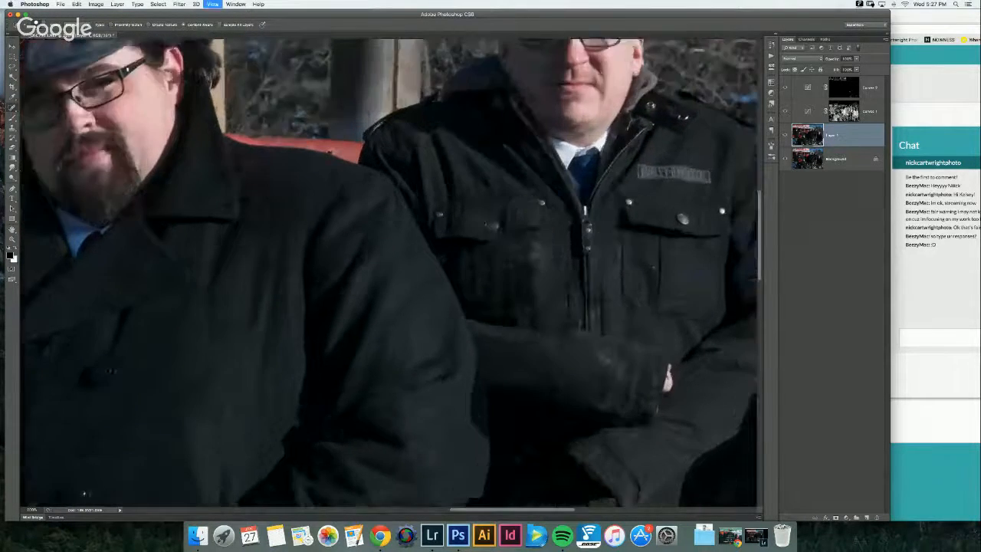
Step: Heal the pale stains on the chest pocket nearest the center man on the back man's jacket, including its stitched edge beside the zipper
scroll(620, 240, "right", 5)
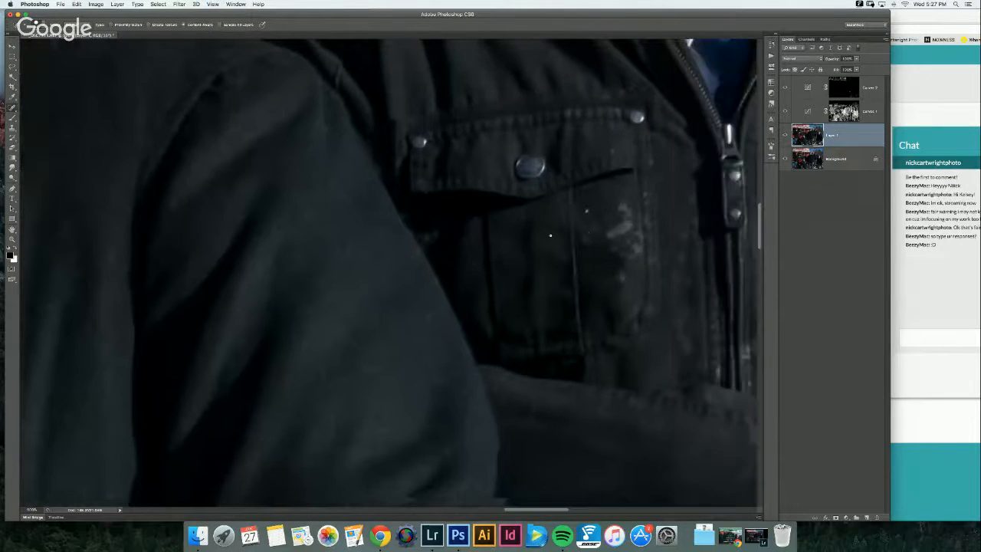
left_click_drag(544, 230, 529, 239)
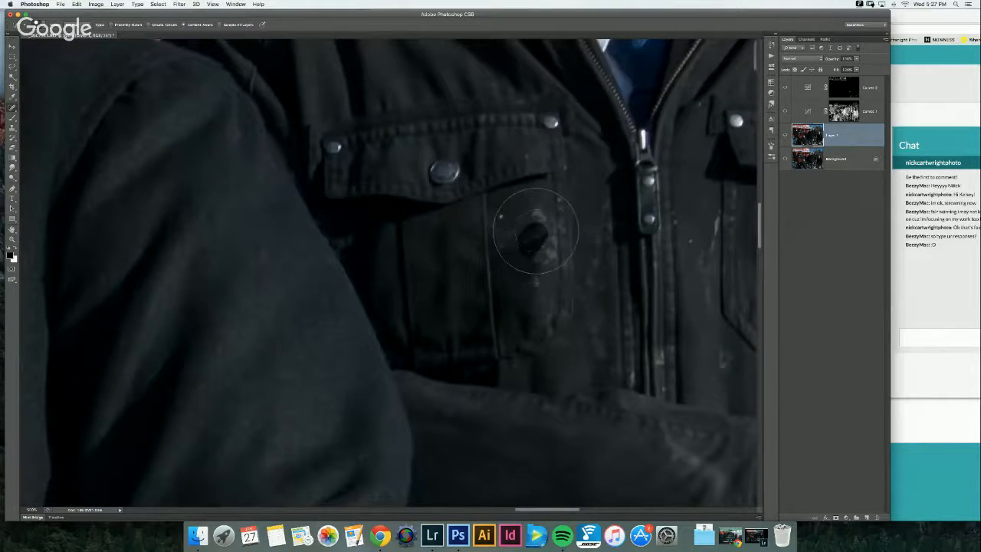
left_click(537, 222)
left_click(505, 242)
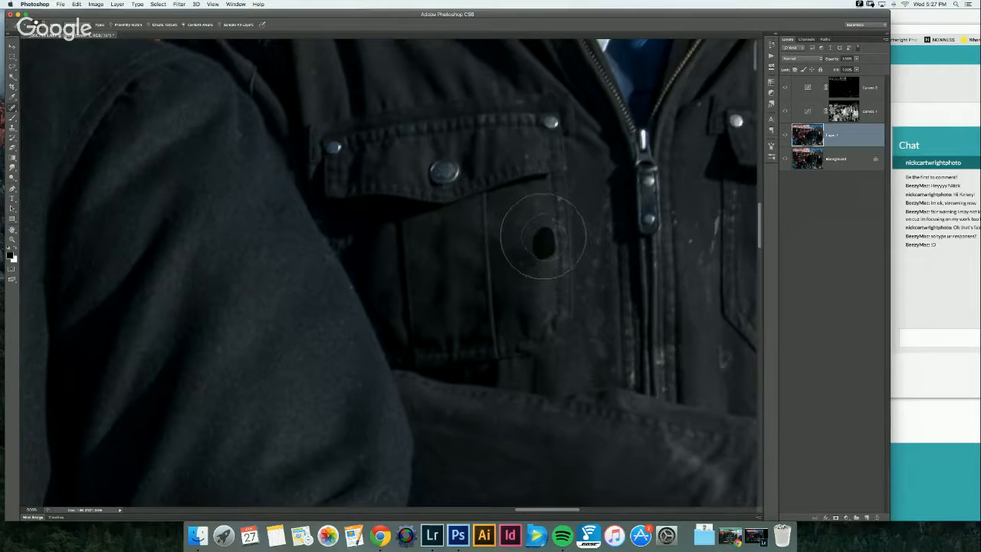
left_click(544, 314)
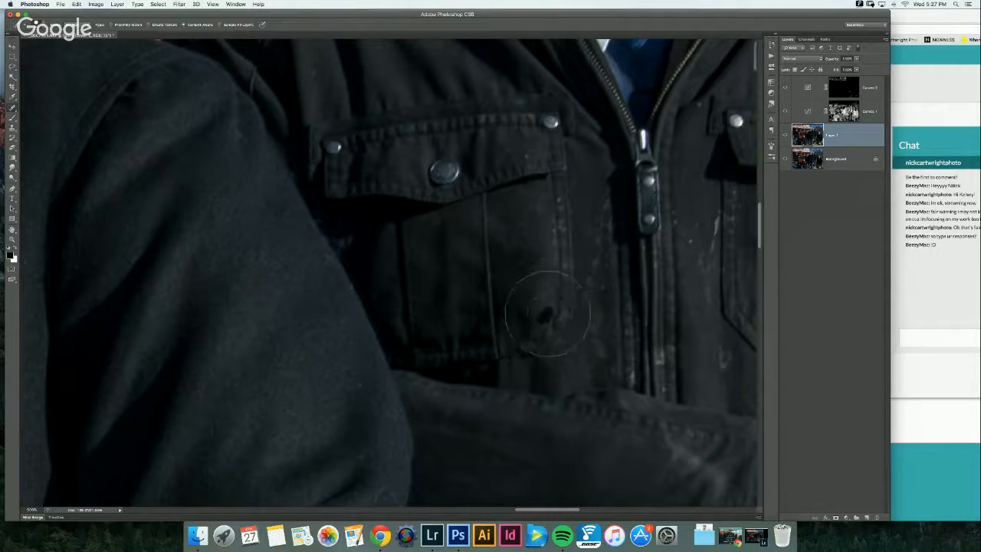
left_click_drag(592, 276, 603, 207)
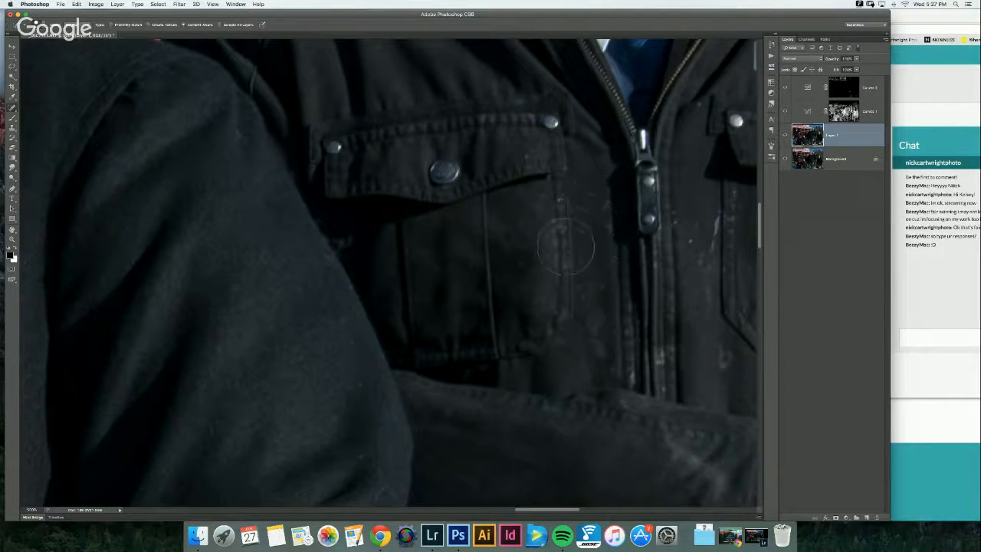
Step: Remove the faint marks on the jacket strip between that chest pocket and the zipper with the Spot Healing Brush
key("s")
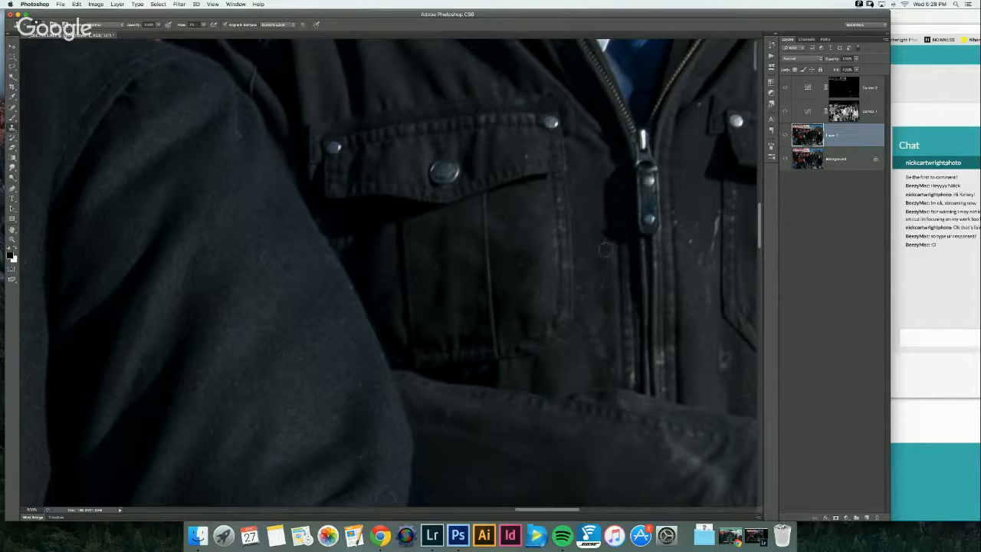
key("j")
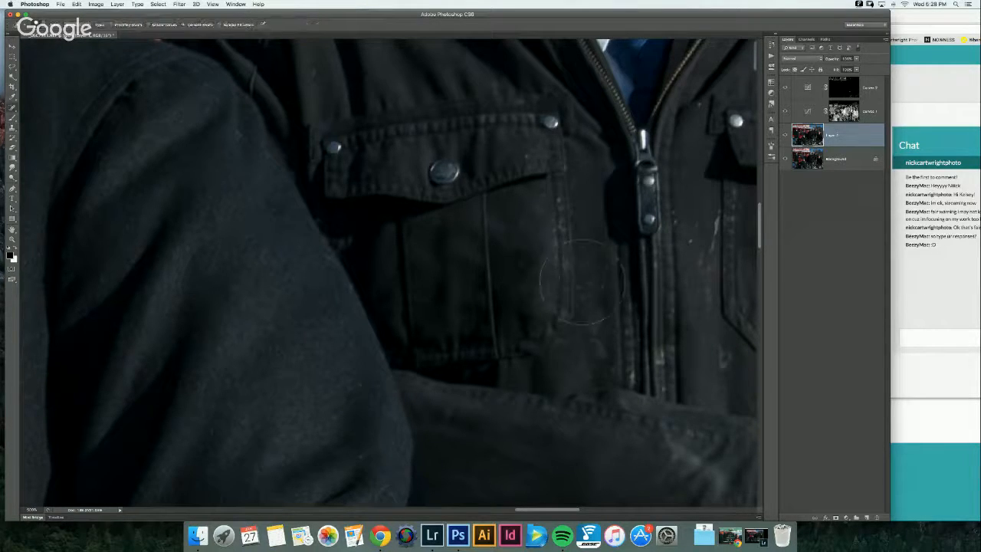
left_click(605, 256)
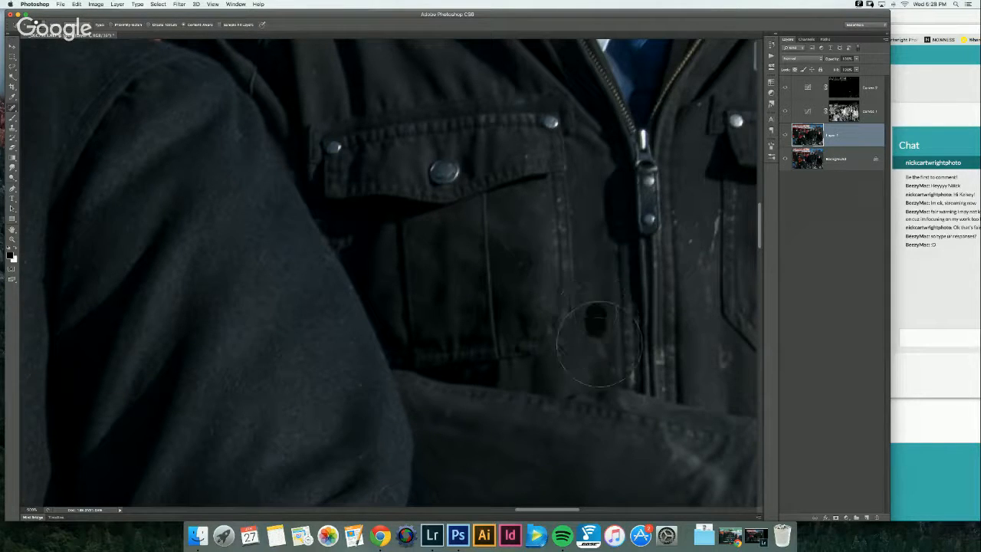
left_click(592, 325)
left_click_drag(581, 289, 582, 256)
Step: Heal the pale marks on the back man's jacket between the zipper and the chest pocket below the Harley-Davidson patch
left_click(697, 244)
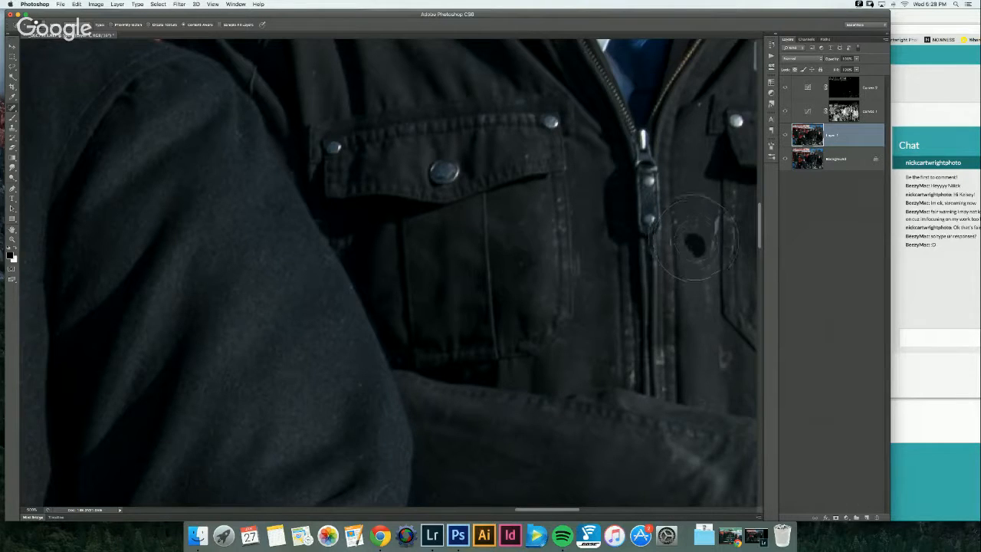
left_click(683, 221)
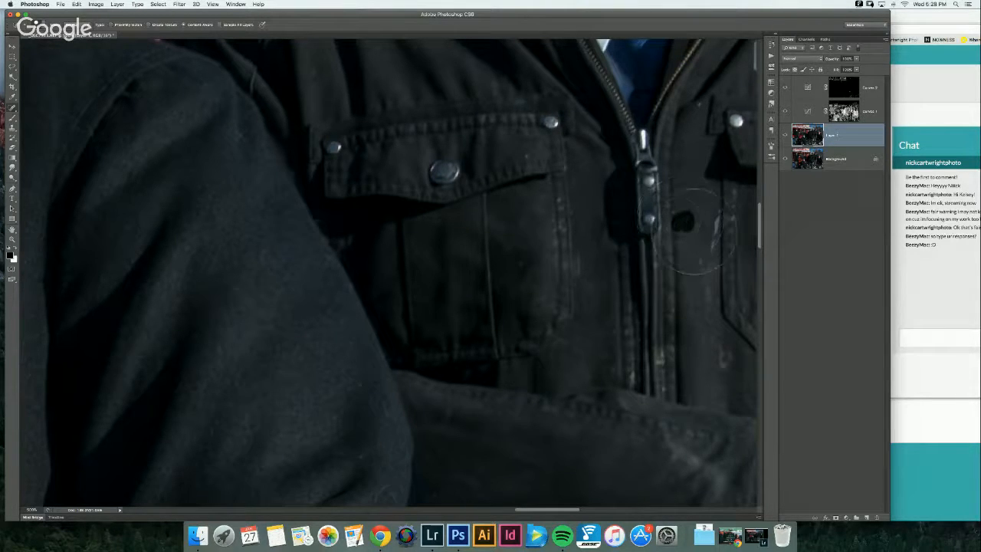
left_click(705, 225)
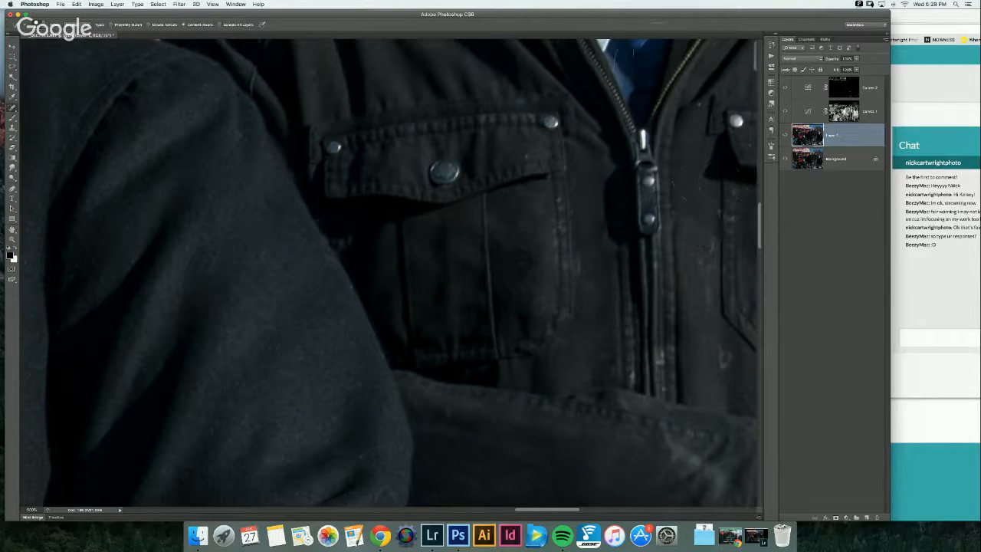
key("super+z")
left_click(721, 352)
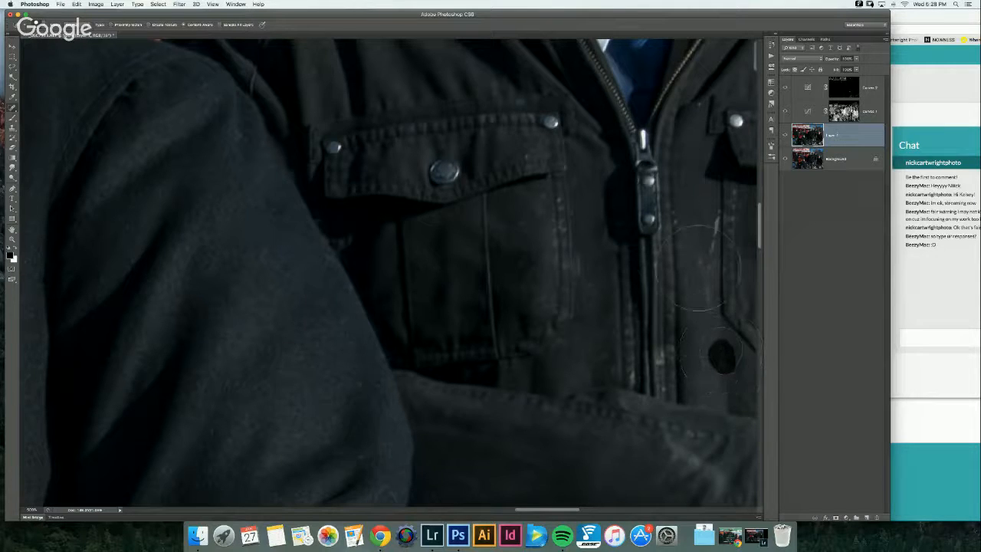
left_click_drag(690, 268, 576, 286)
left_click_drag(602, 263, 601, 230)
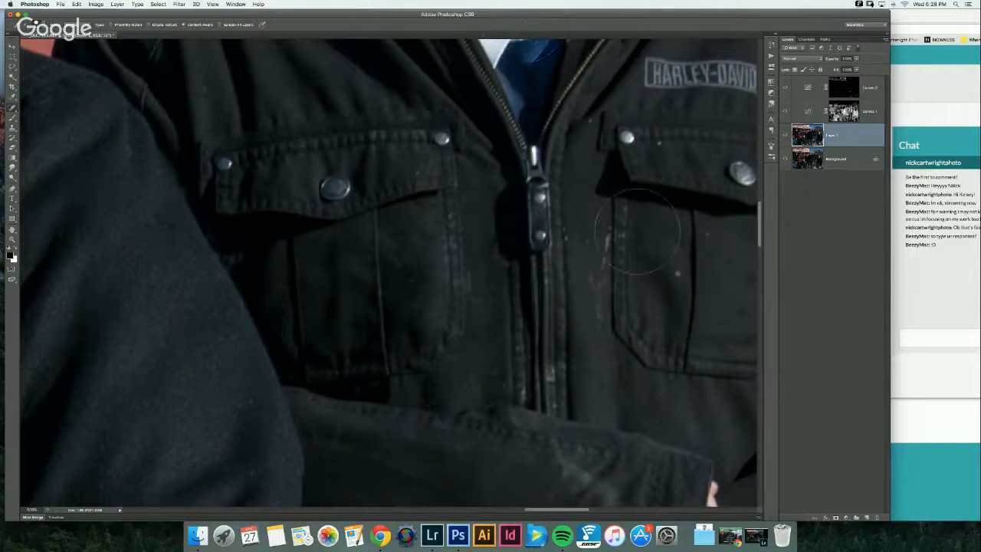
left_click_drag(593, 267, 600, 224)
Step: Remove the light specks on that chest pocket and its flap with the Spot Healing Brush
left_click(675, 271)
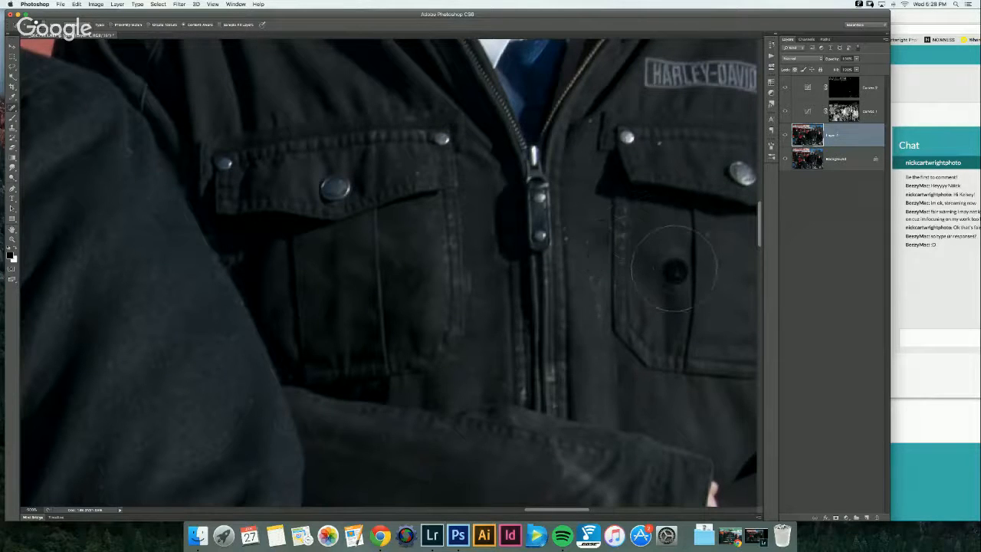
left_click(711, 229)
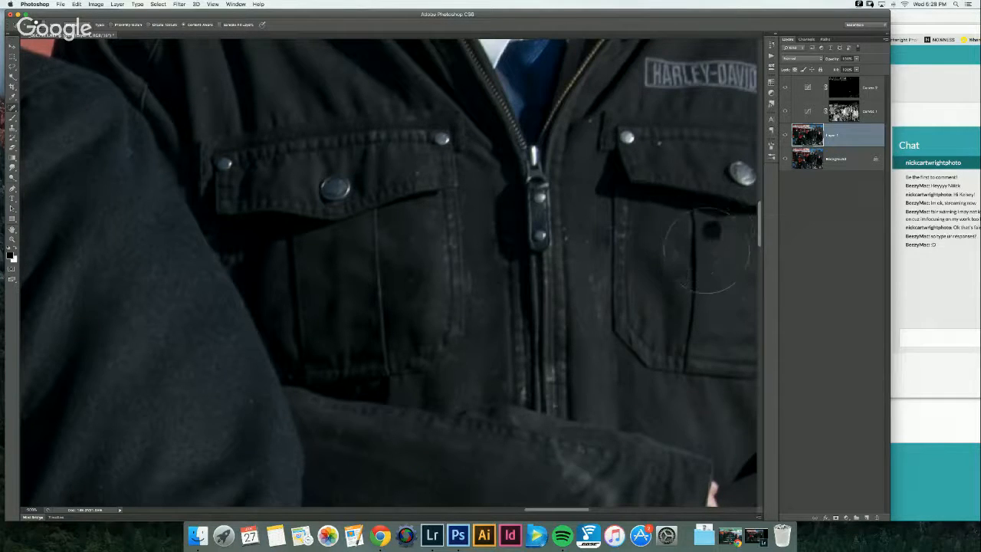
left_click(661, 150)
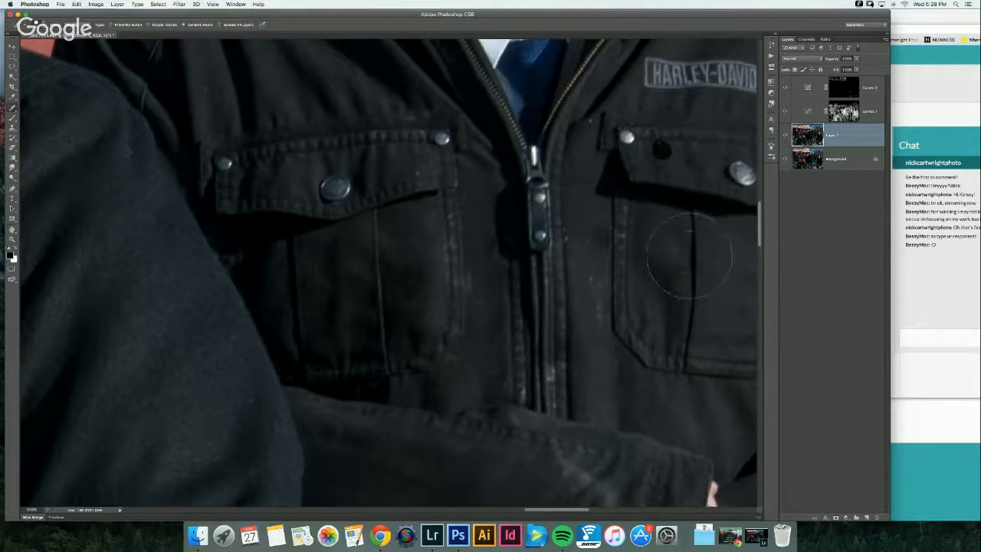
Step: Heal the pale stains near the cuff of the back man's upper crossed sleeve and the specks on his lower sleeve
mouse_move(687, 274)
left_mouse_down()
mouse_move(597, 269)
mouse_move(571, 212)
left_mouse_up()
left_click(453, 408)
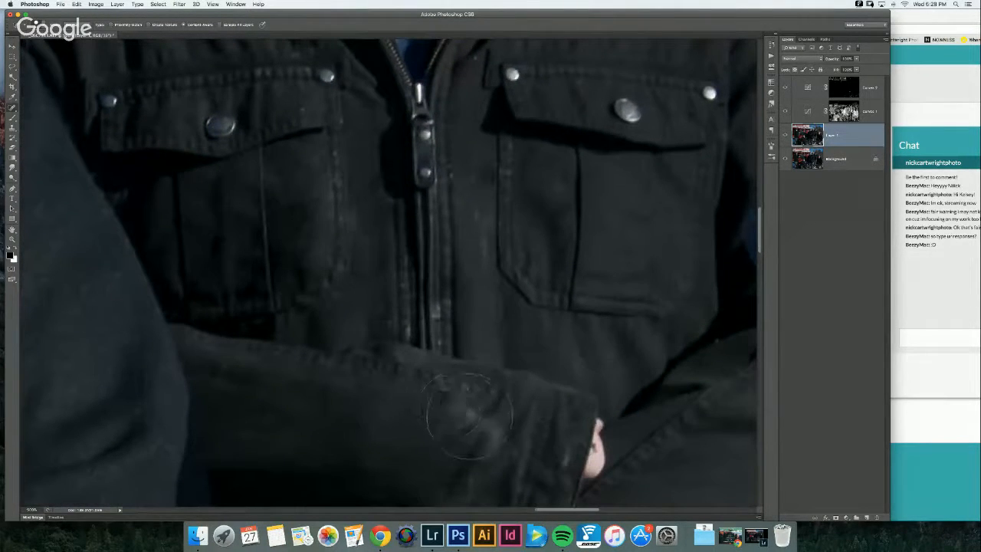
left_click(492, 431)
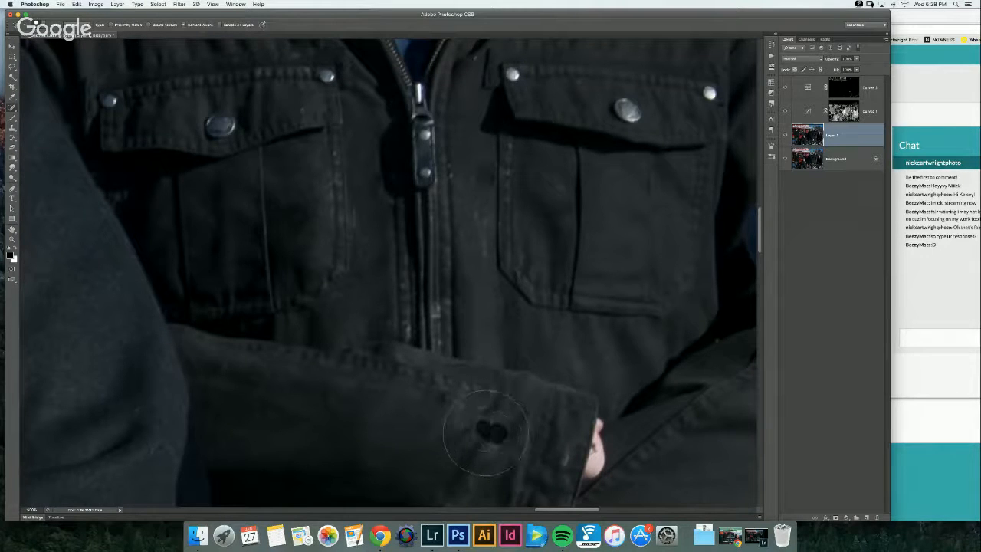
mouse_move(433, 452)
left_mouse_down()
mouse_move(514, 360)
mouse_move(530, 290)
mouse_move(502, 230)
left_mouse_up()
left_click(691, 390)
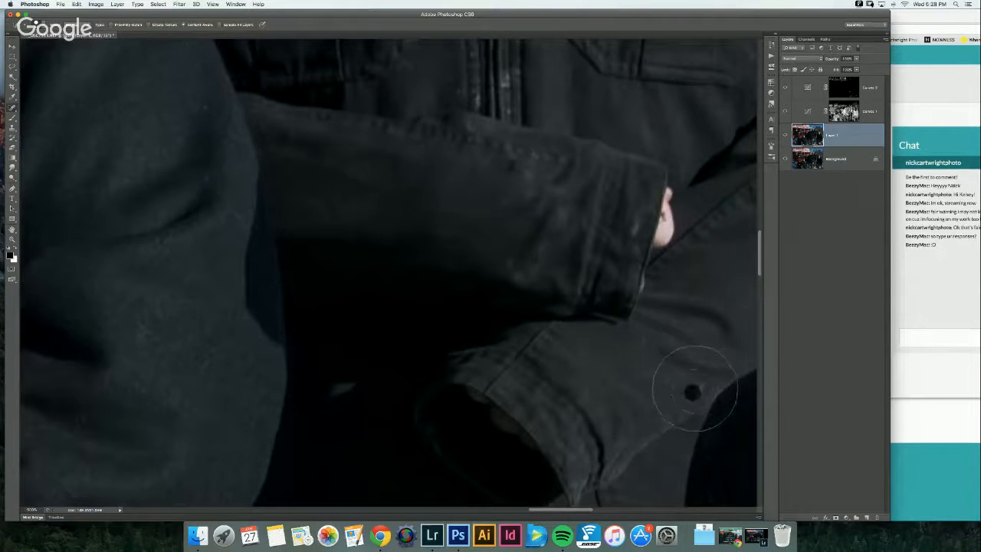
left_click(642, 349)
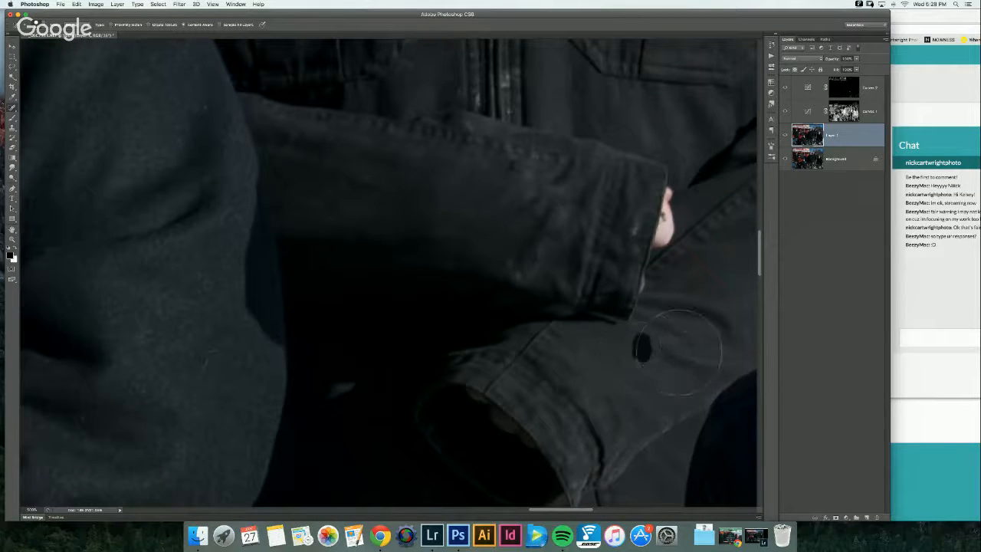
Step: Examine the back man's sleeves, the men's trousers, and the whole photo for remaining stains
left_click_drag(683, 339, 523, 400)
left_click_drag(642, 310, 617, 321)
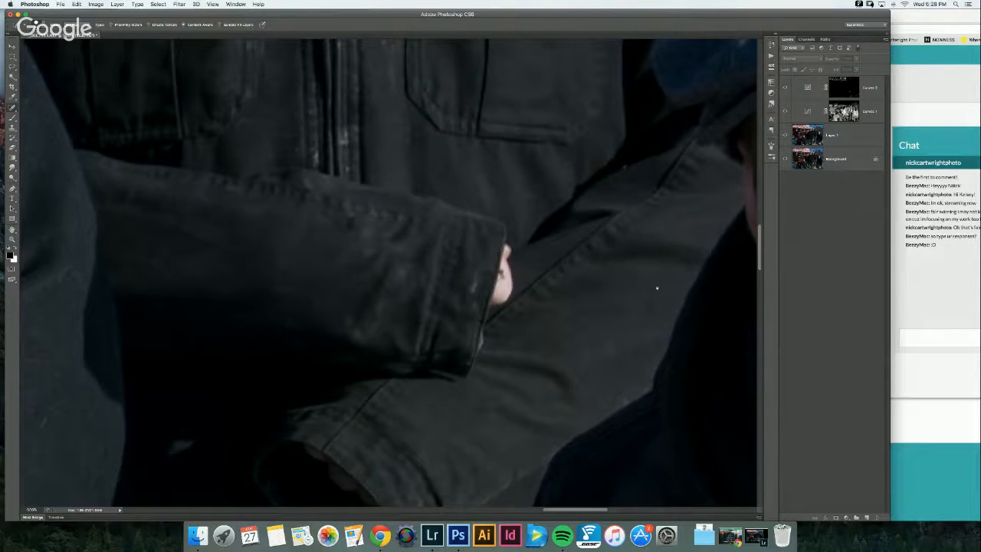
mouse_move(657, 289)
left_mouse_down()
mouse_move(565, 334)
mouse_move(467, 358)
left_mouse_up()
left_click_drag(504, 430, 501, 315)
left_click_drag(501, 391, 509, 348)
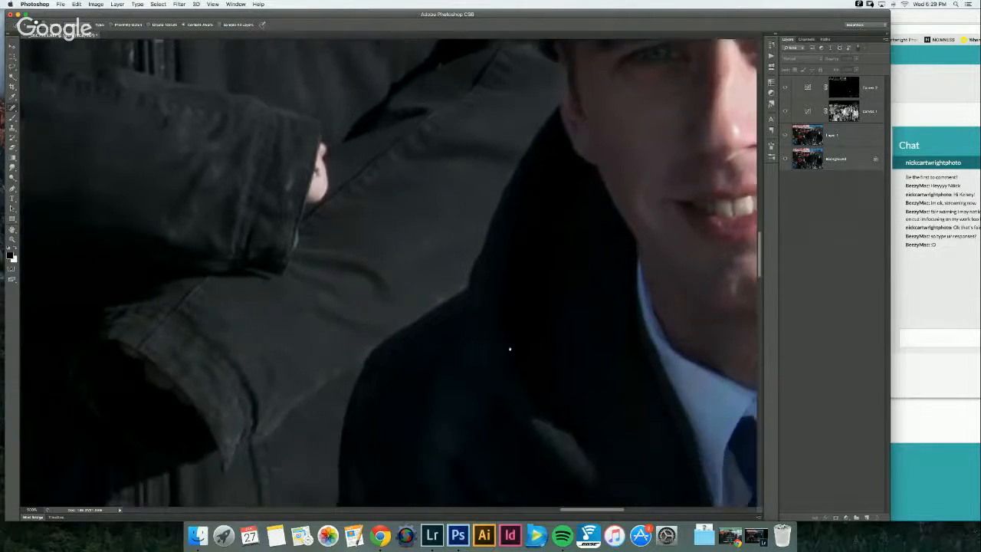
scroll(510, 349, "down", 10)
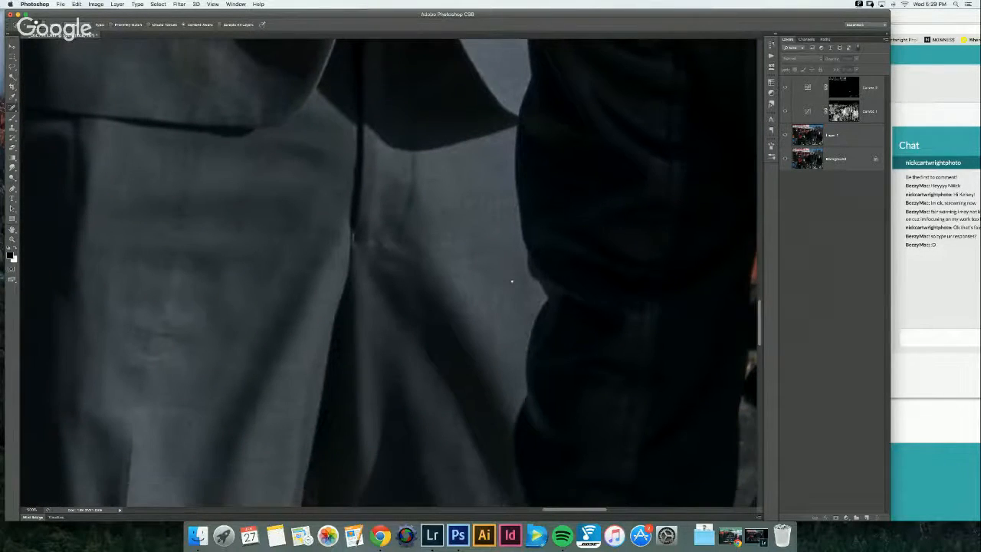
scroll(512, 281, "down", 10)
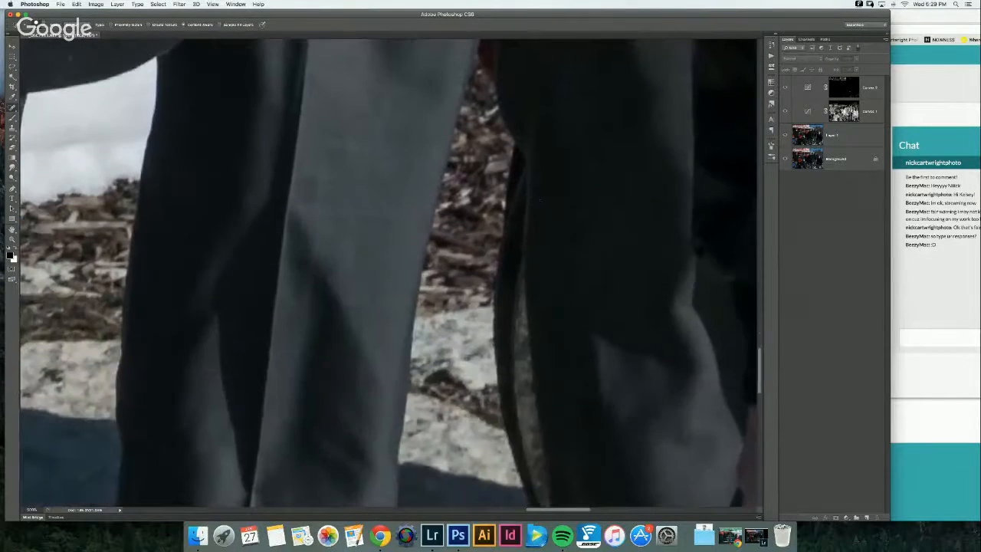
key("super+0")
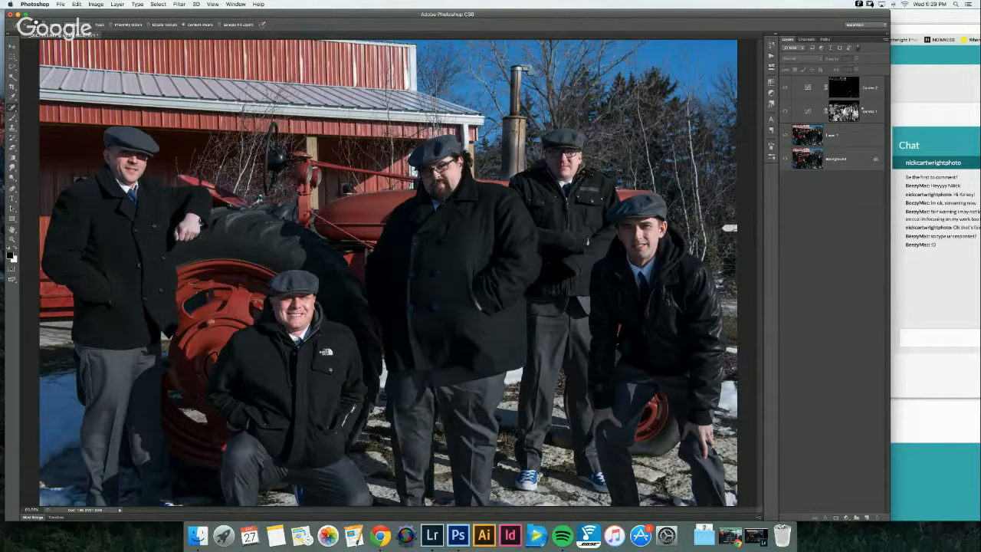
Step: Select the topmost Curves layer's mask and examine the center man's coat, face, and cap up close
left_click(845, 91)
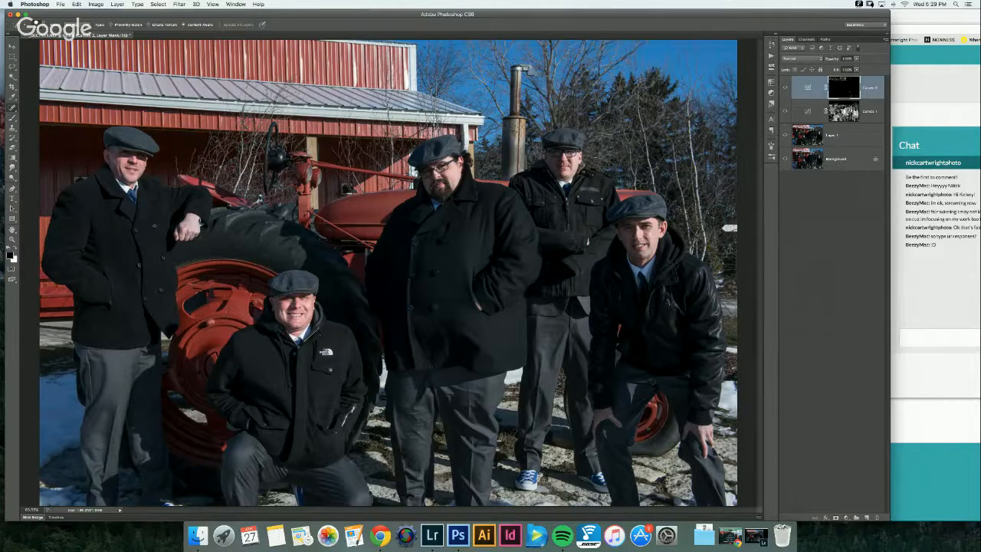
key("super+plus")
key("super+plus")
key("super+plus")
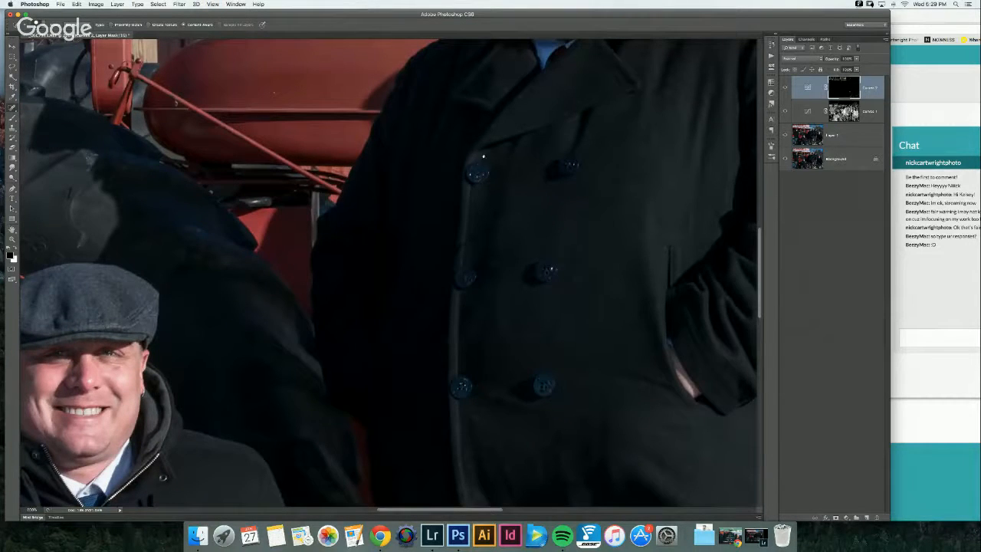
scroll(483, 156, "up", 10)
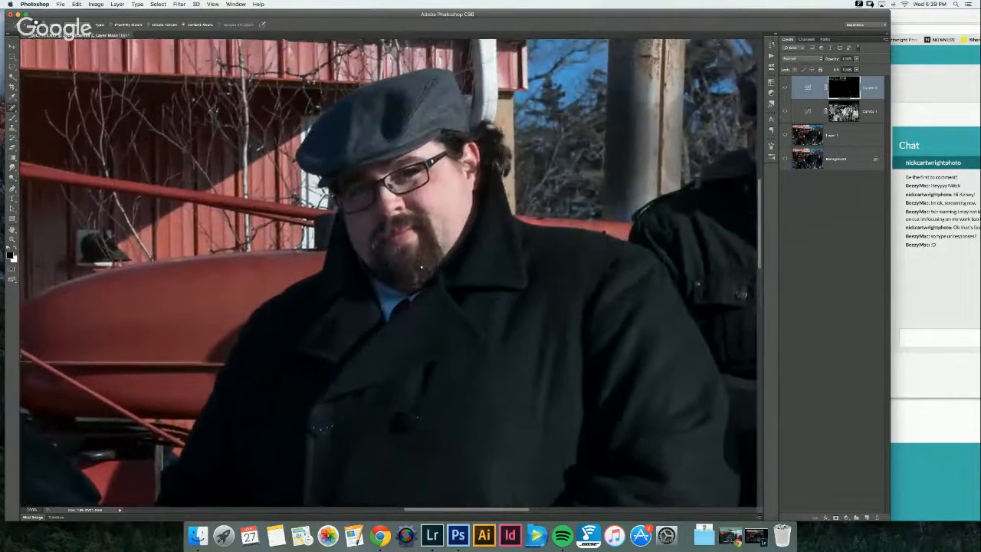
scroll(421, 266, "up", 5)
key("super+plus")
key("super+plus")
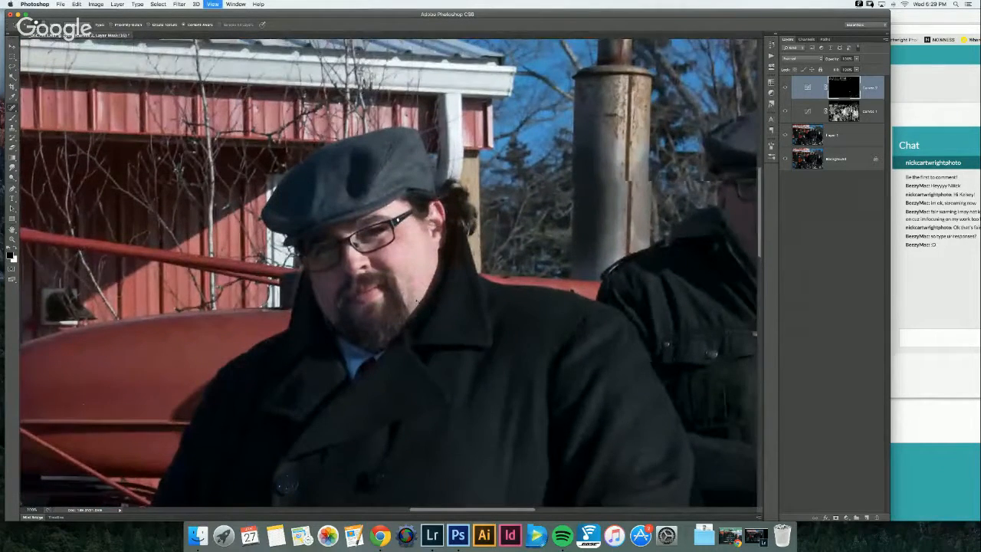
key("super+minus")
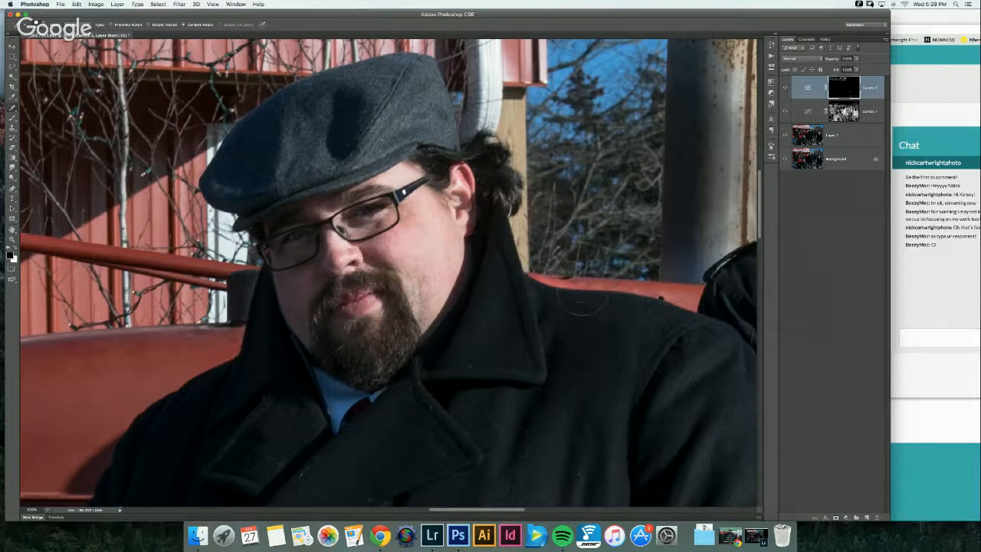
Step: Examine the faces, caps, and coats of the back man, the crouching man in the hooded jacket, and the kneeling man
left_click_drag(588, 305, 488, 331)
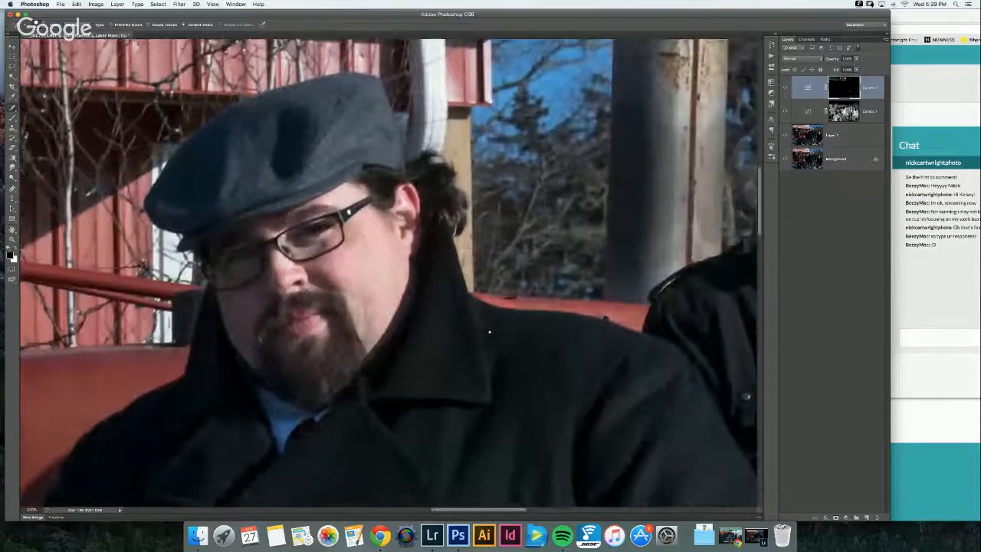
mouse_move(620, 313)
left_mouse_down()
mouse_move(276, 291)
mouse_move(122, 174)
left_mouse_up()
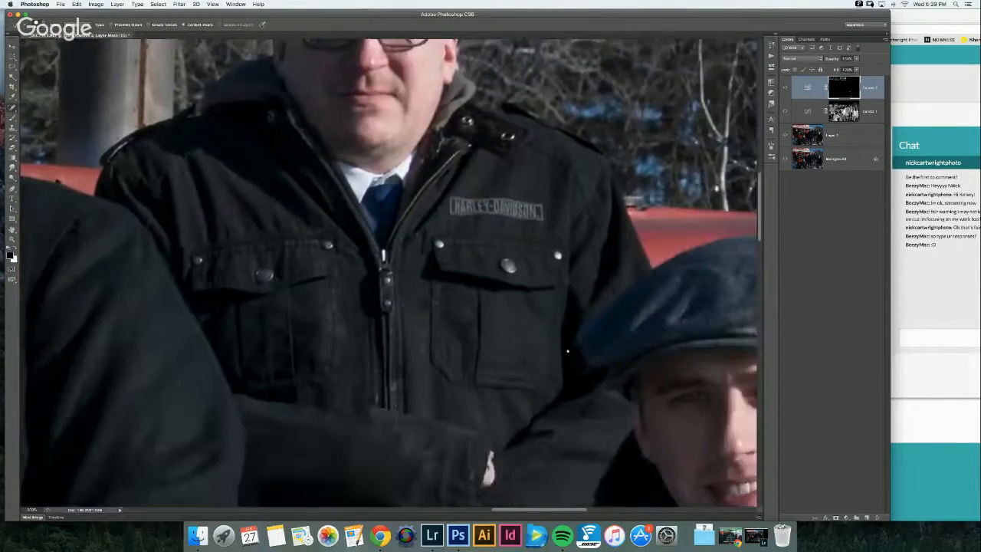
left_click_drag(567, 350, 372, 171)
left_click_drag(518, 309, 468, 239)
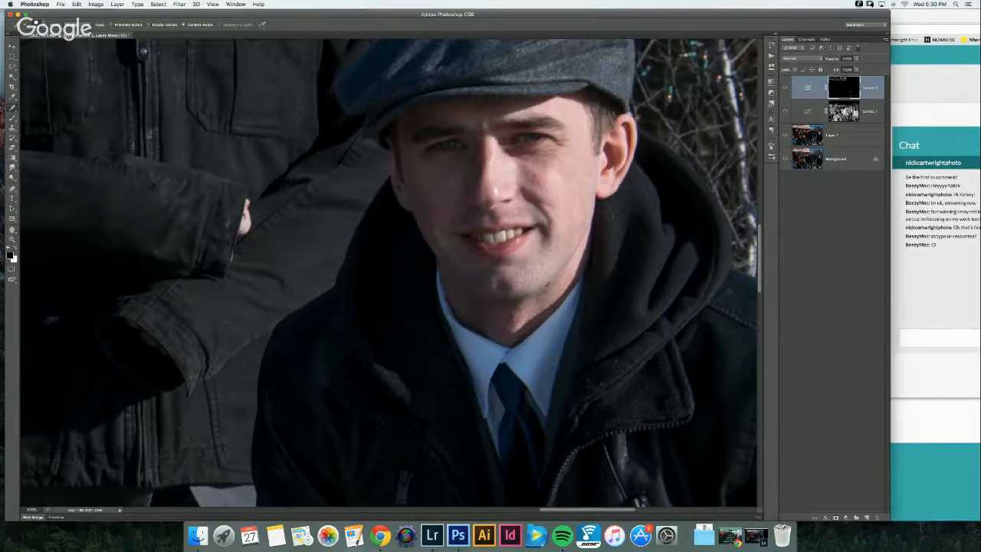
scroll(299, 207, "up", 10)
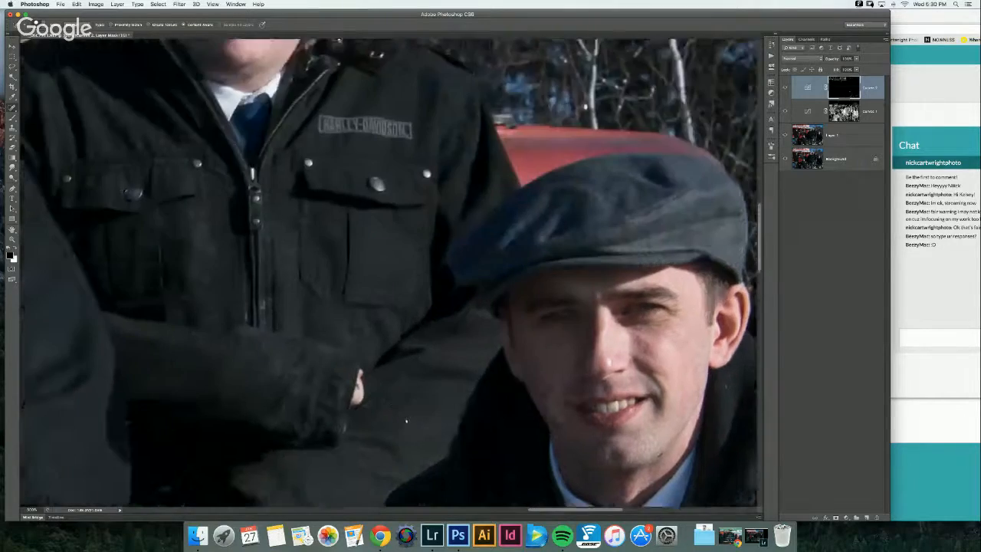
scroll(262, 417, "left", 10)
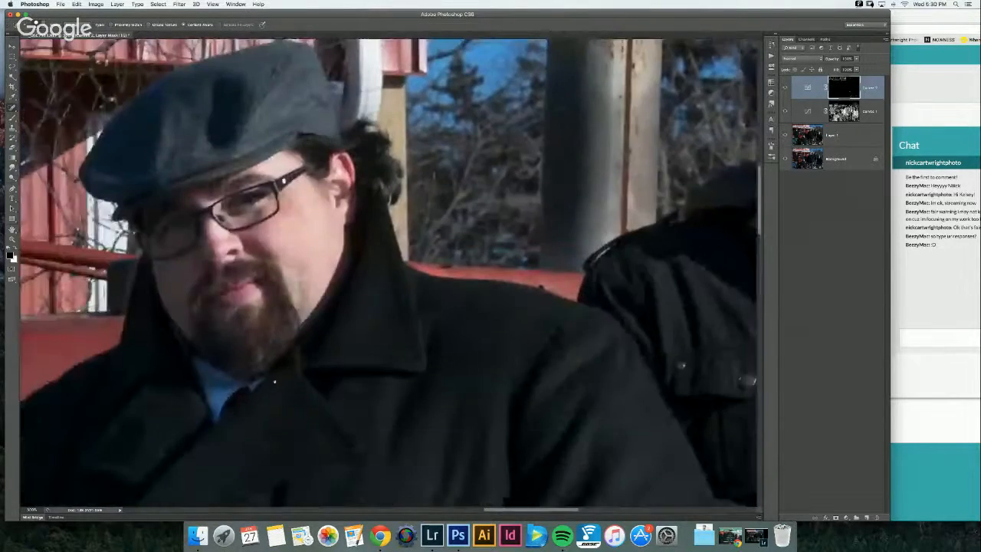
scroll(262, 417, "down", 15)
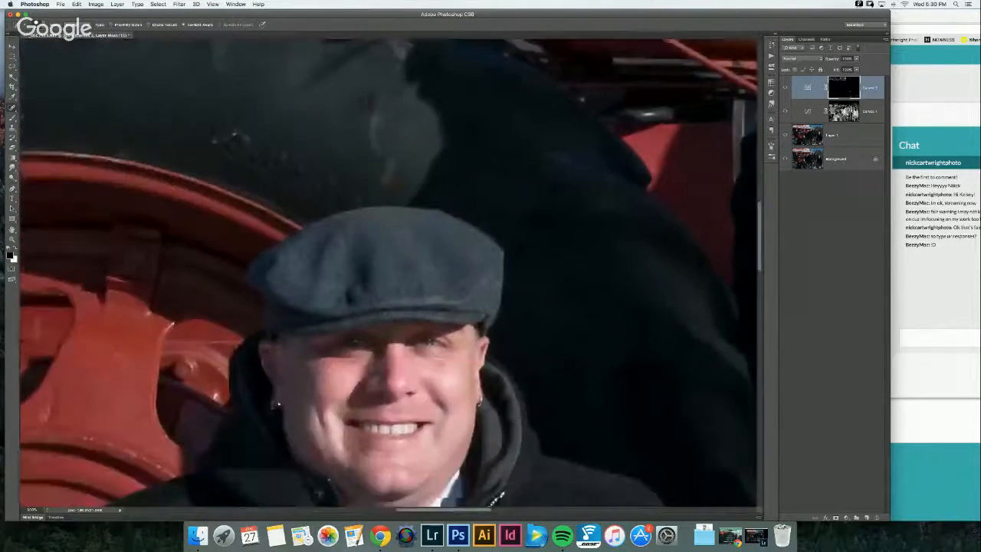
scroll(420, 267, "left", 4)
scroll(420, 268, "right", 4)
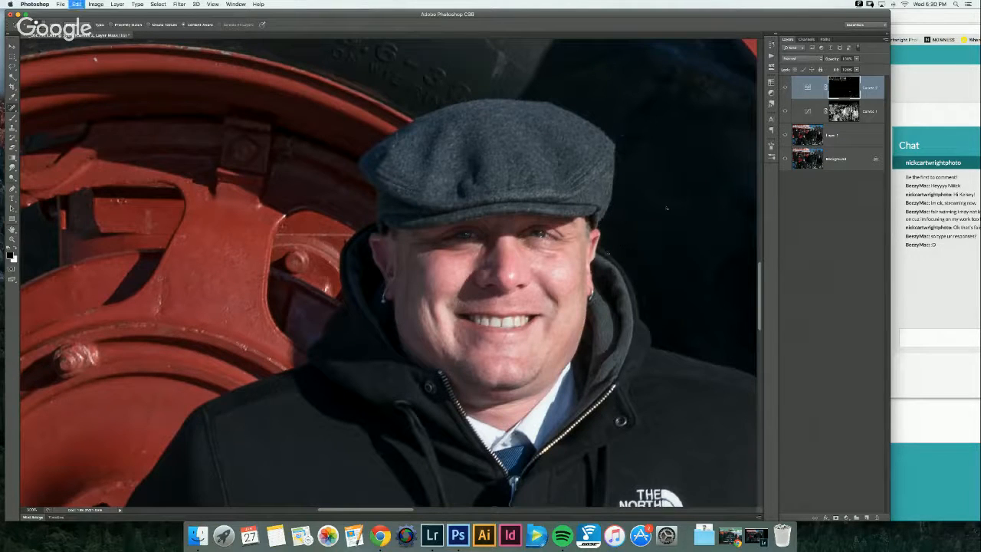
Step: Stamp all visible layers into a new layer on top of the stack and duplicate it
key("super+alt+shift+e")
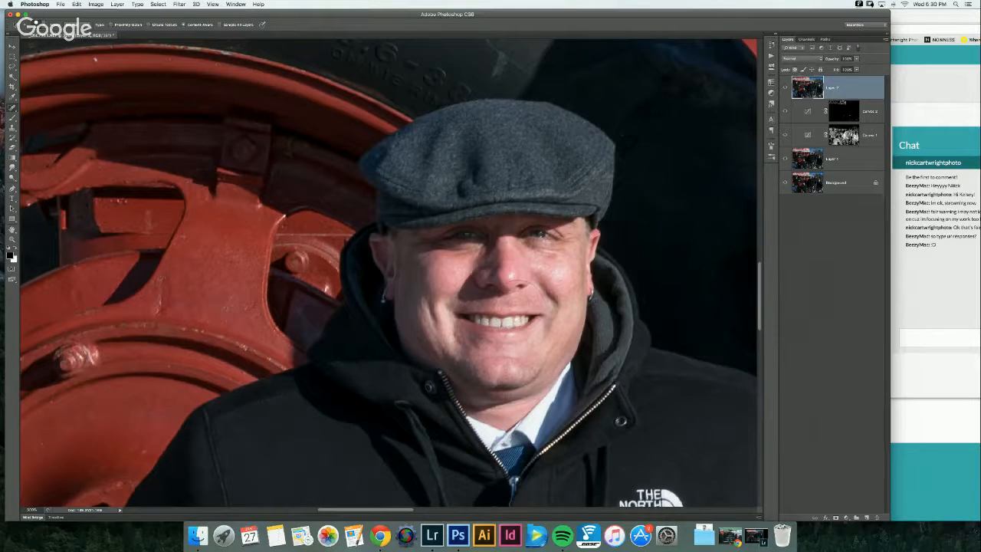
key("super+j")
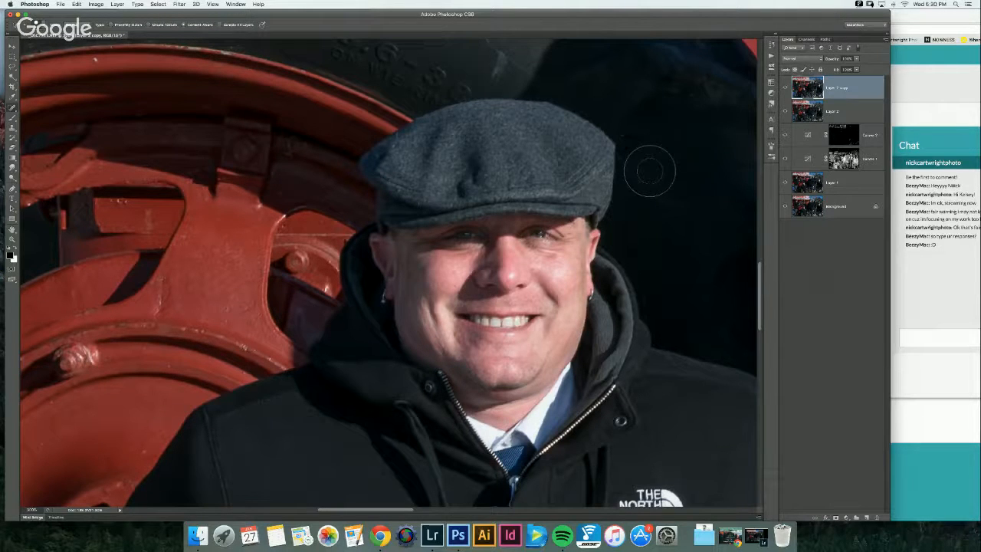
Step: Lower the duplicate layer's saturation to -50 with Hue/Saturation and hide the result behind a black layer mask
key("super+u")
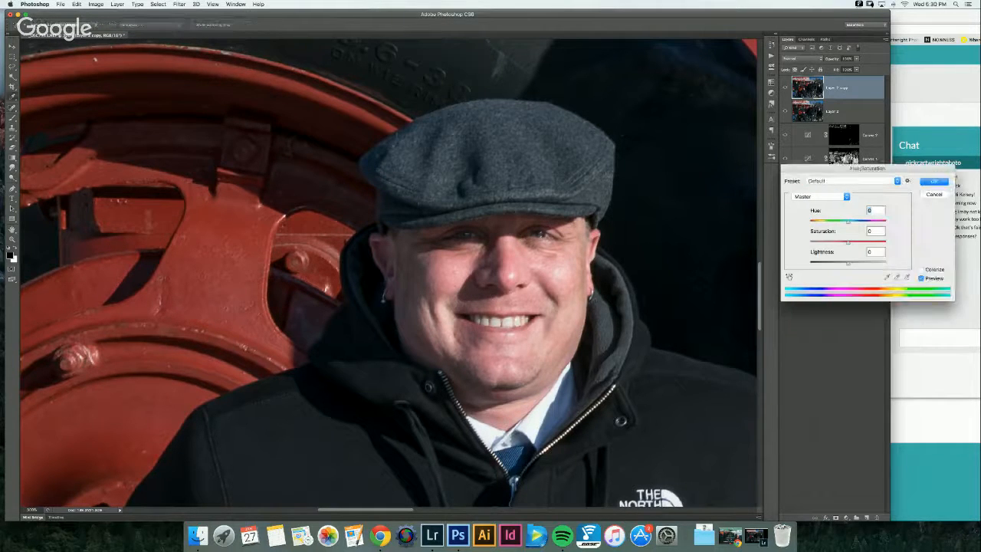
left_click_drag(847, 242, 827, 242)
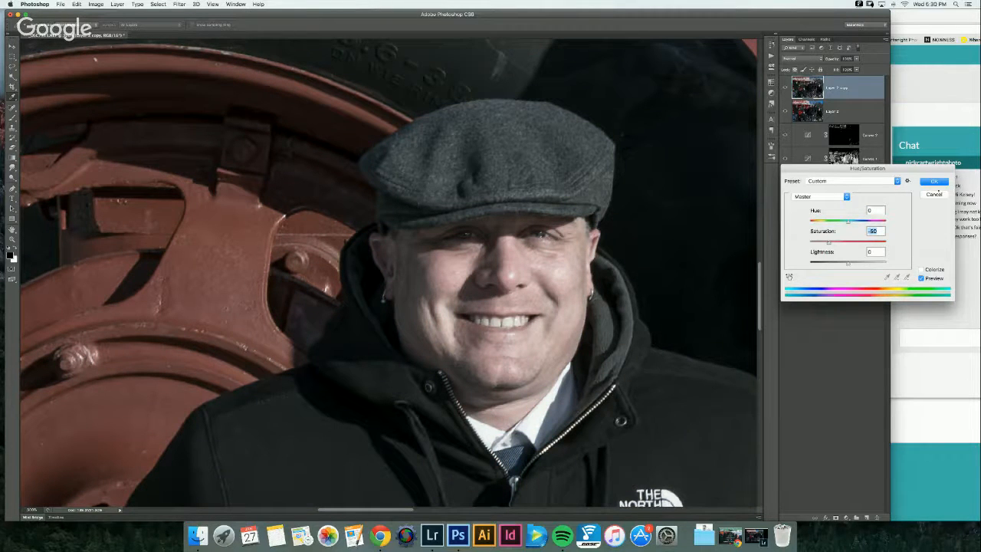
left_click(934, 182)
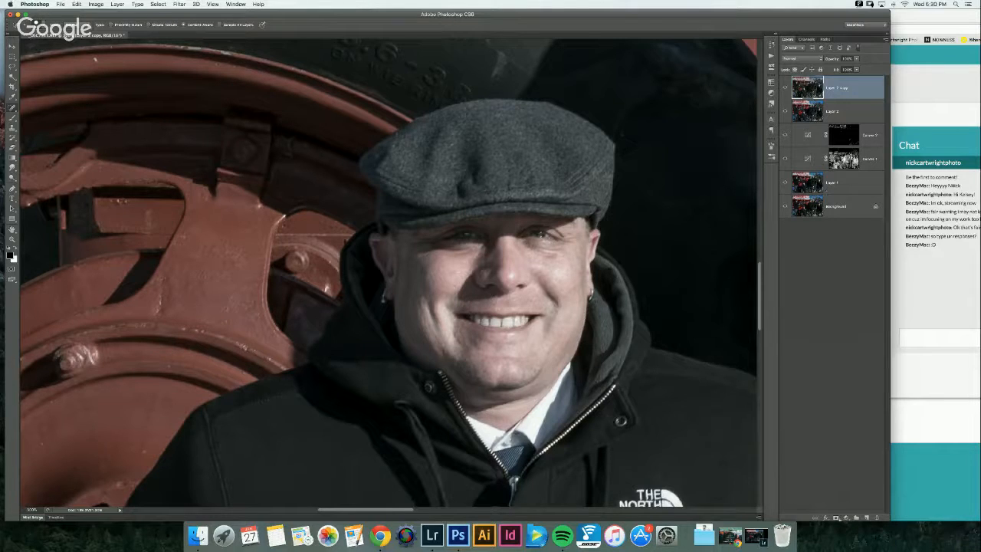
left_click(835, 518, "alt")
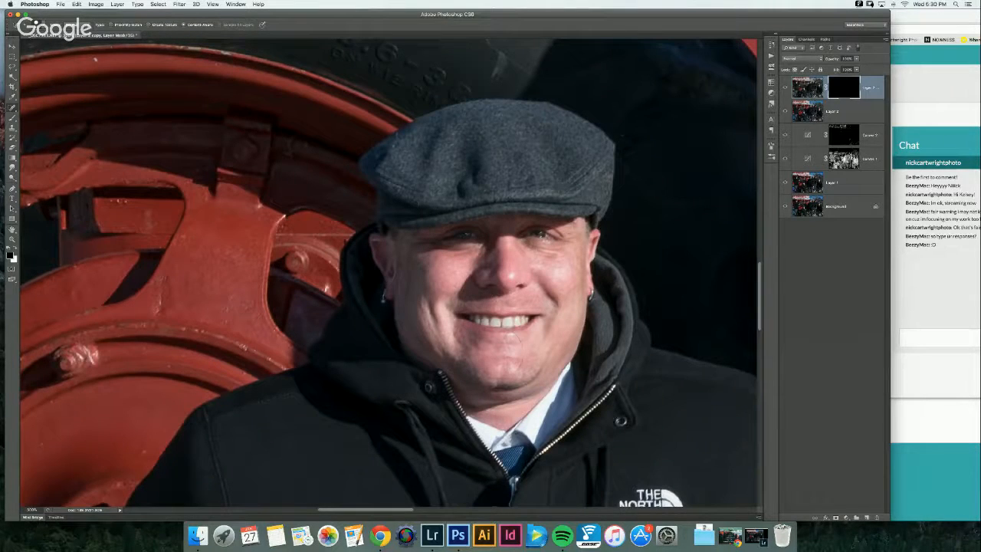
Step: Delete the masked, desaturated layer copy from the top of the stack
key("b")
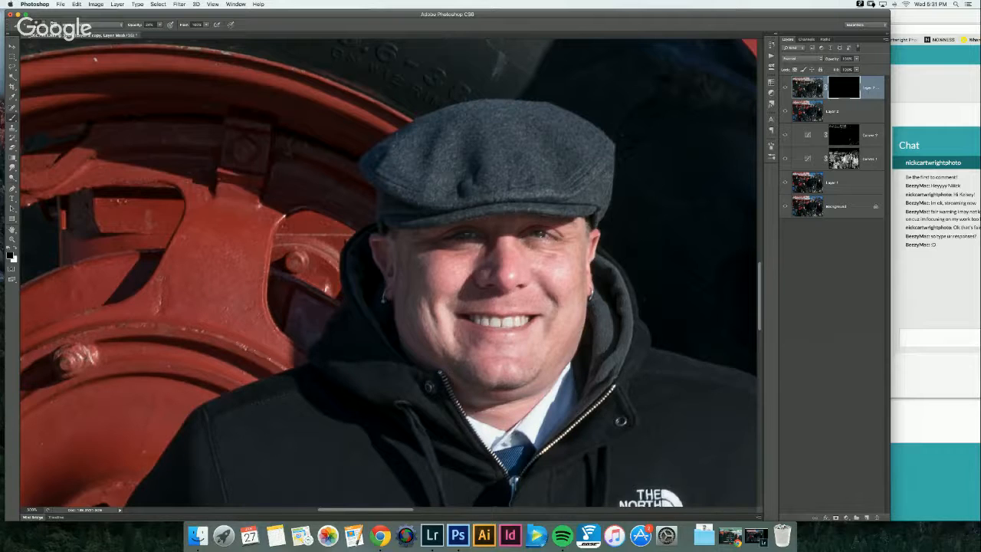
key("x")
left_click(825, 291)
left_click(841, 89)
left_click(785, 87)
left_click_drag(868, 94, 877, 517)
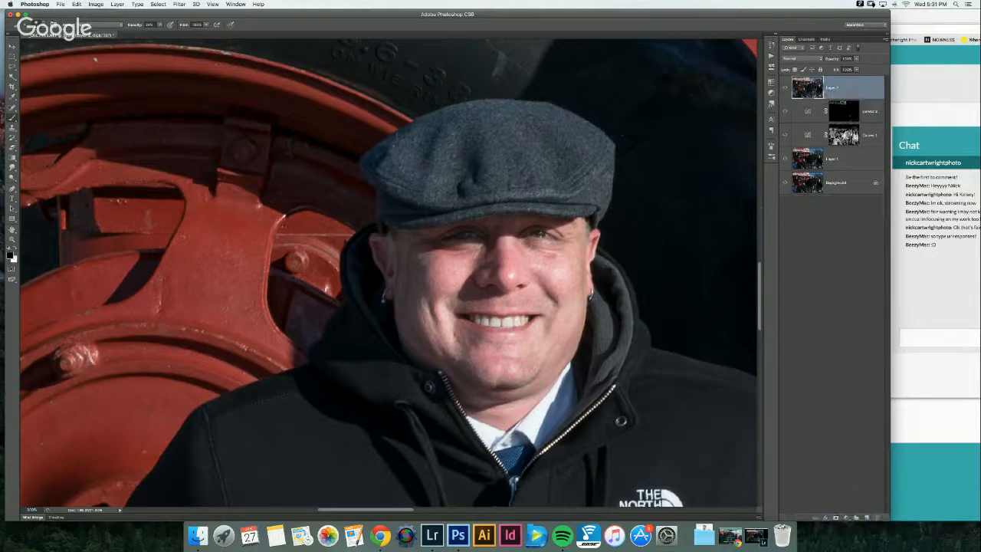
Step: Dismiss the clipboard export message and duplicate the stamped layer on top of the stack
key("super+minus")
key("super+minus")
key("super+minus")
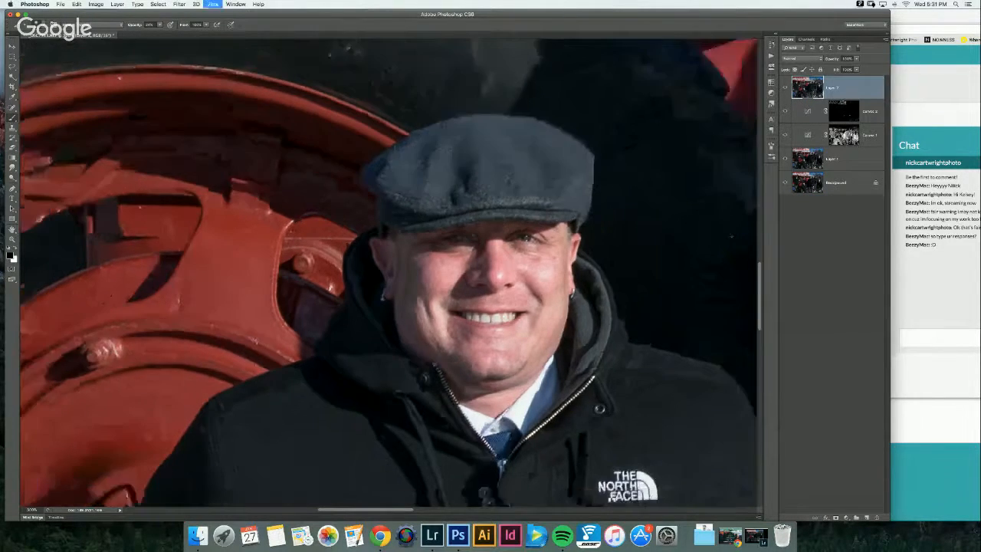
key("super+minus")
key("super+minus")
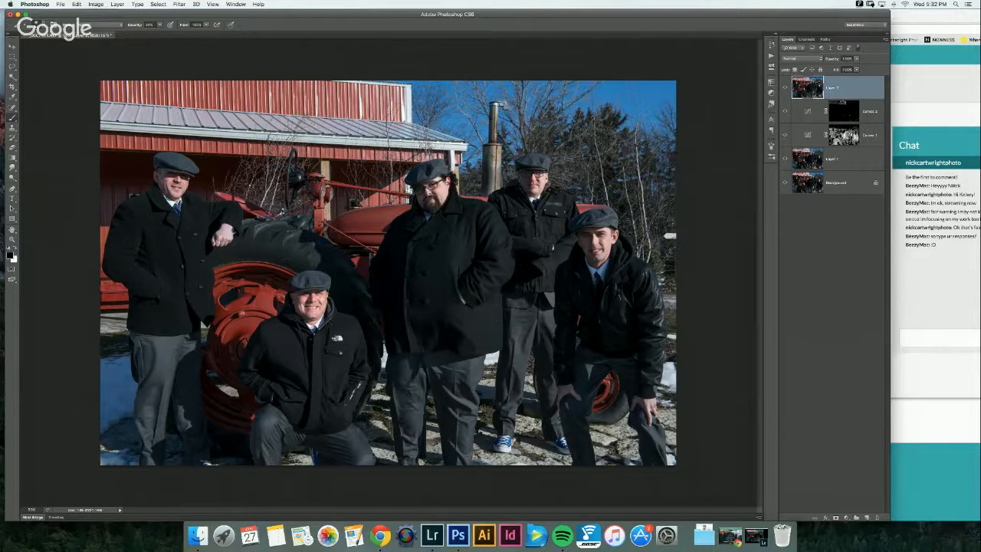
left_click(925, 15)
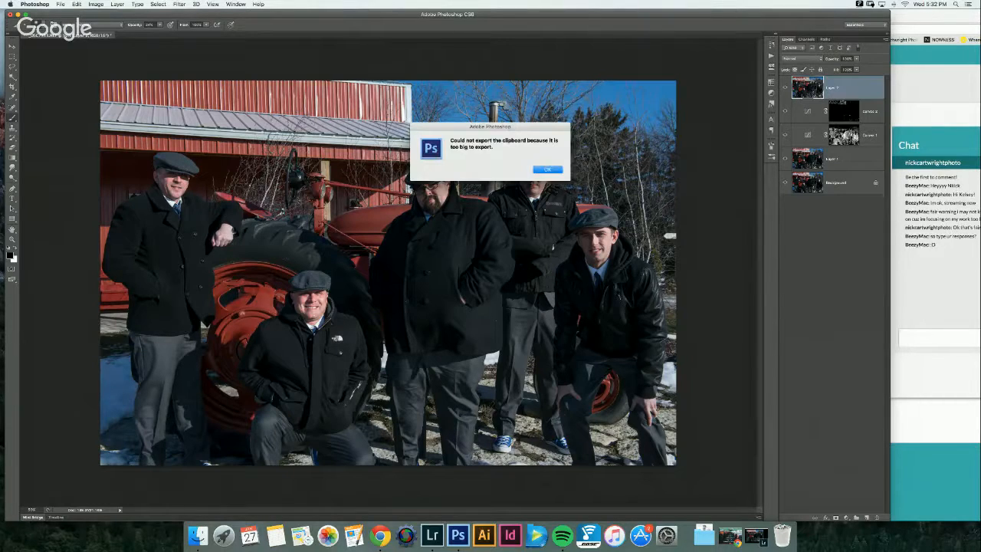
left_click(551, 168)
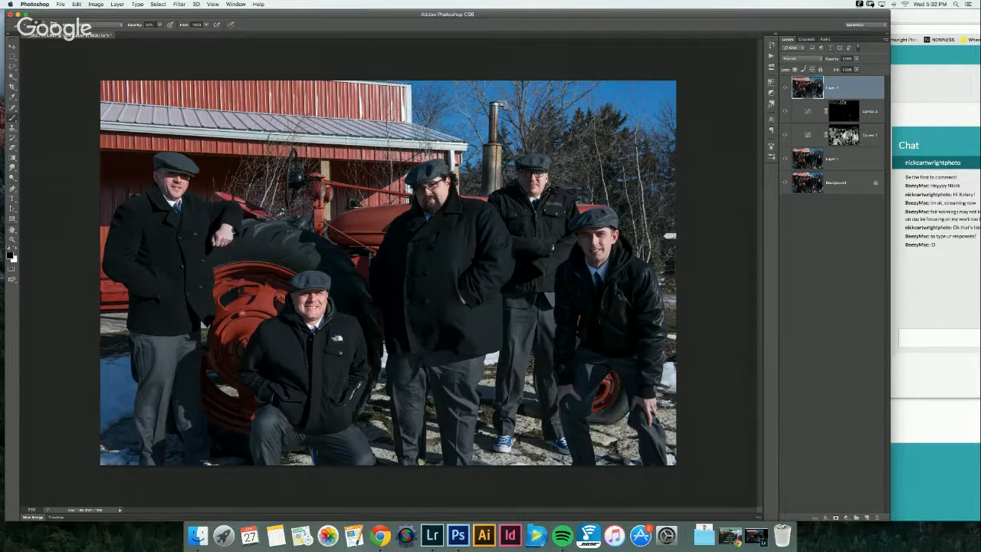
key("super+j")
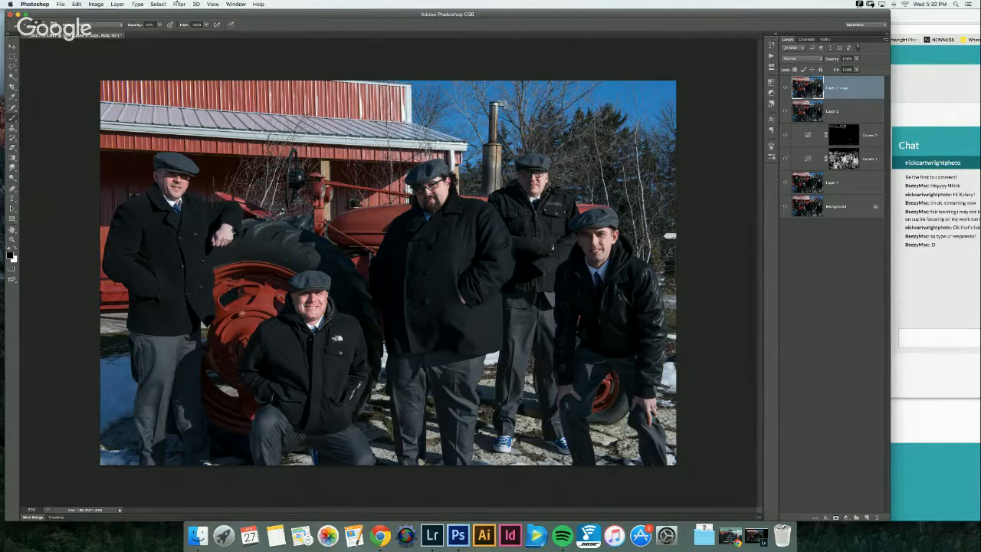
left_click(178, 4)
mouse_move(215, 150)
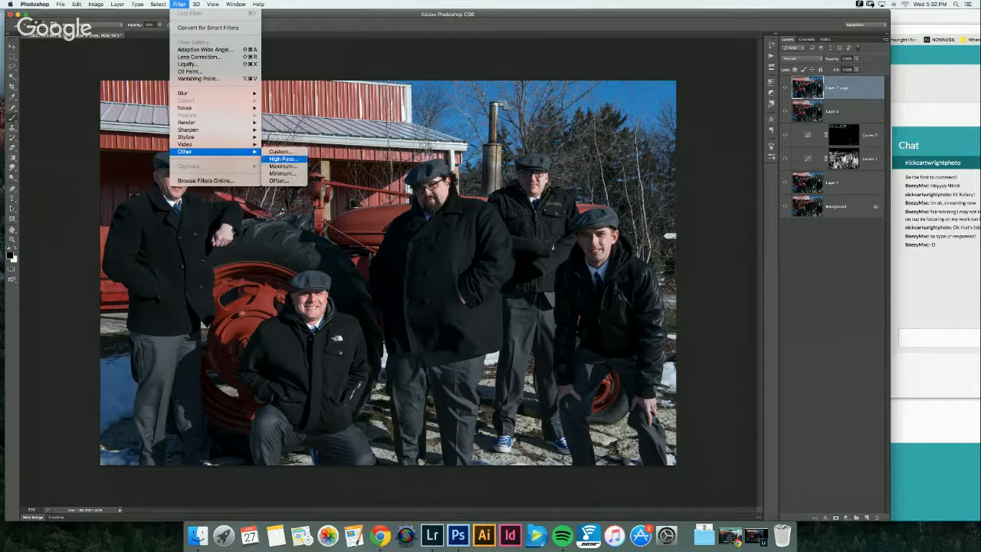
left_click(291, 160)
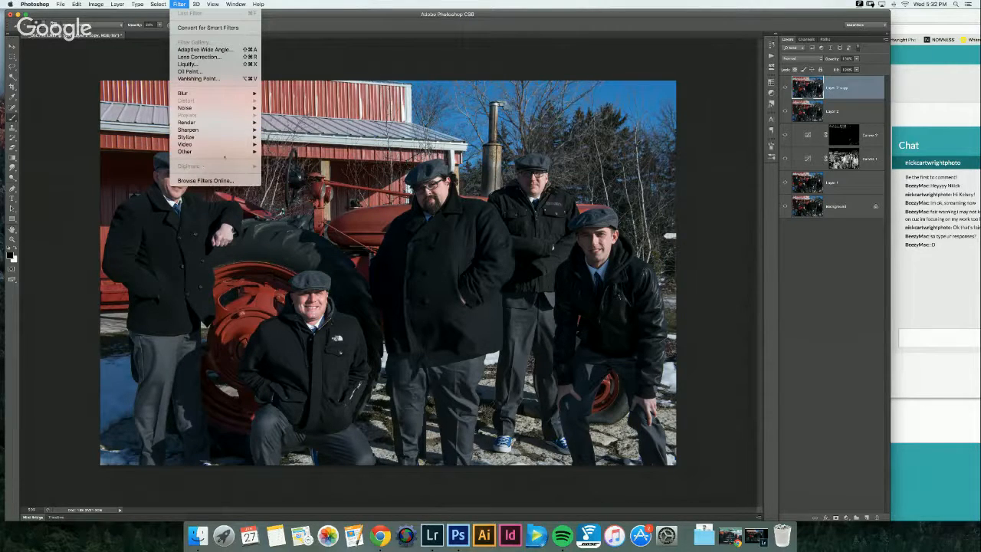
mouse_move(229, 151)
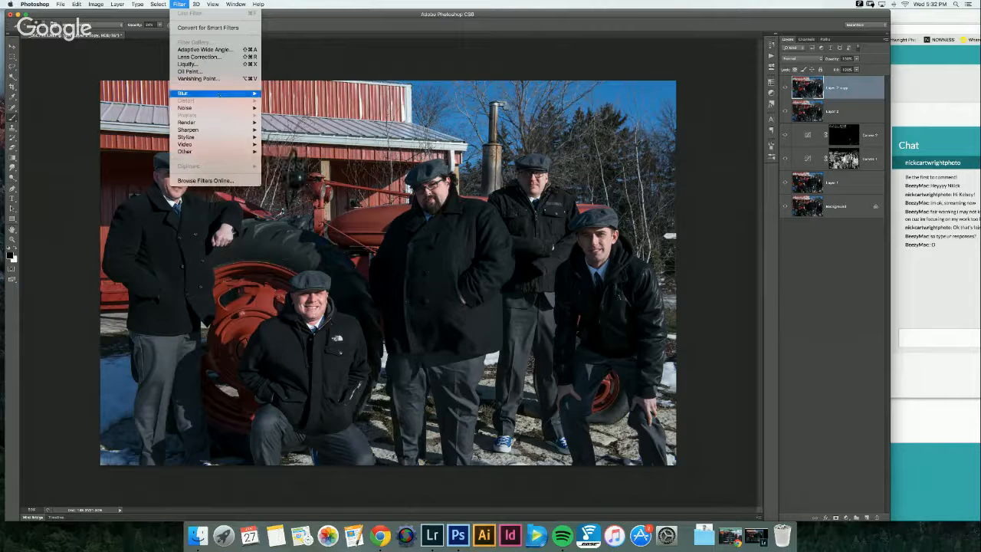
mouse_move(186, 92)
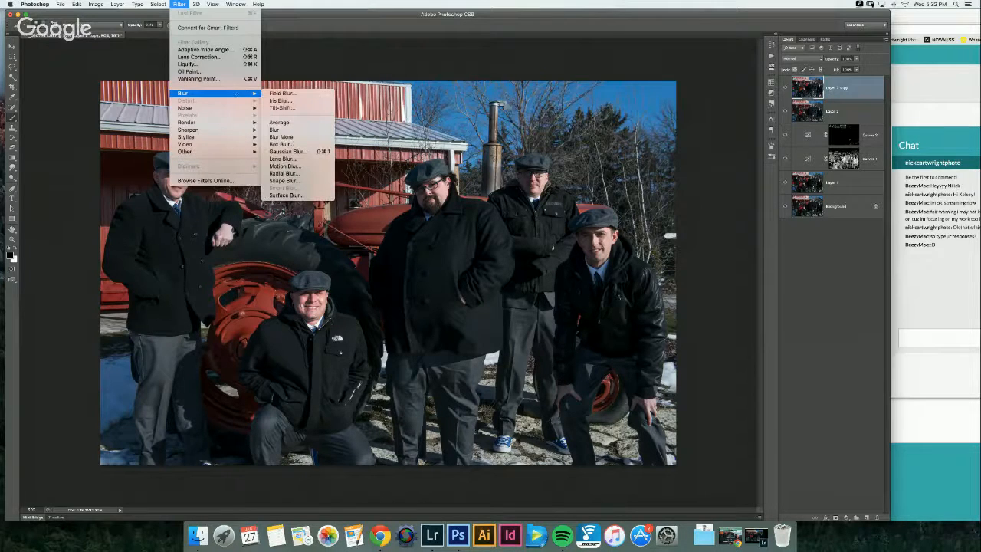
key("Escape")
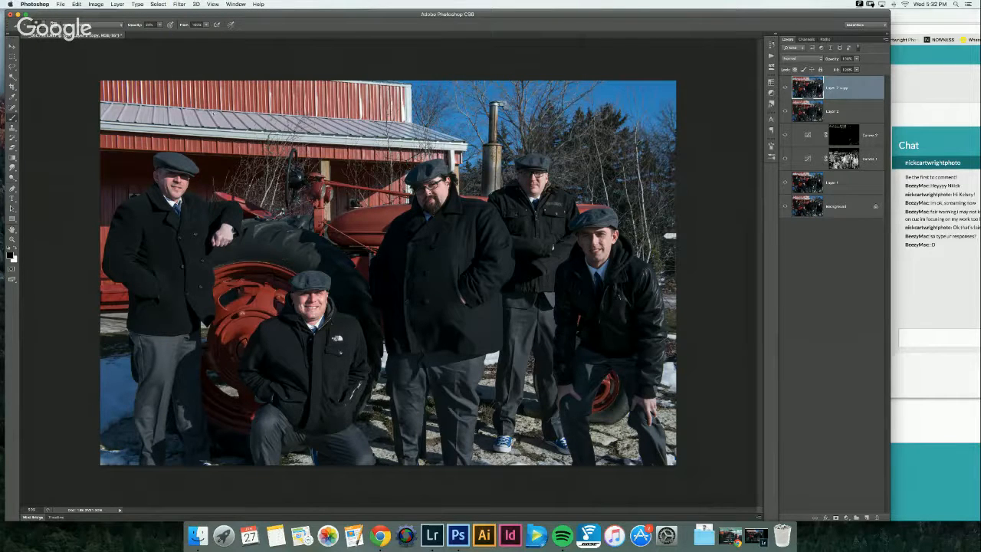
Step: Apply a small-radius Gaussian Blur to the top layer copy, previewing it on a face, and compare the image with and without that layer
left_click(178, 4)
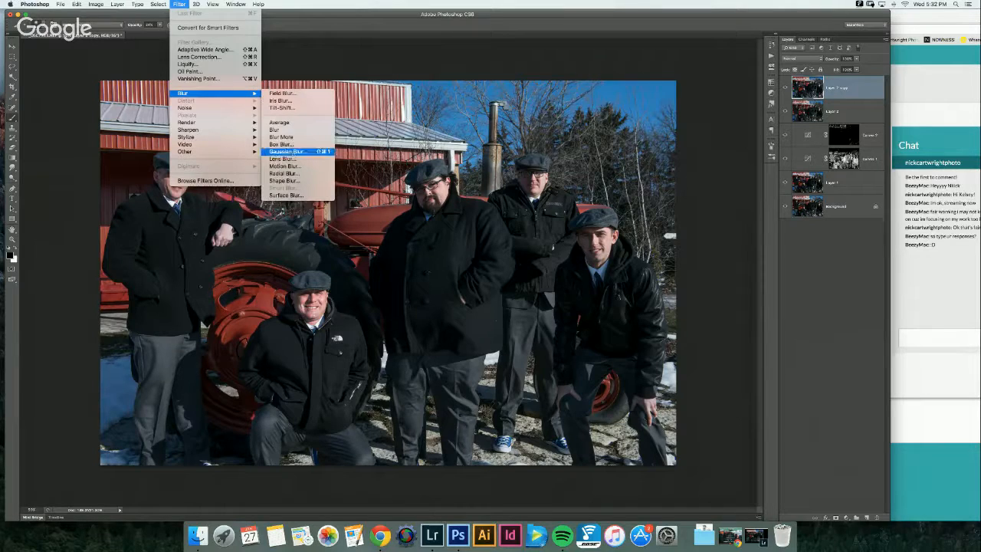
left_click(287, 151)
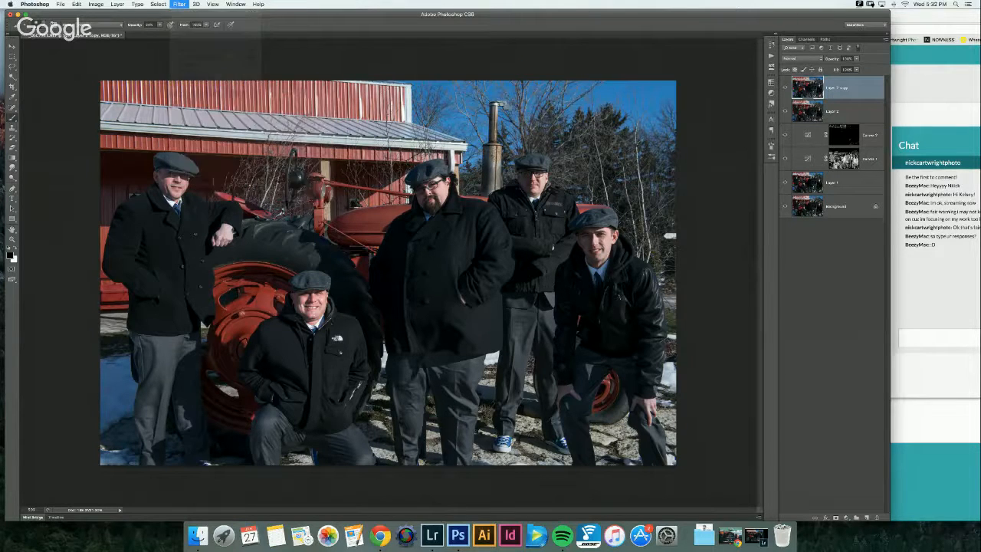
left_click_drag(123, 132, 641, 156)
left_click_drag(616, 272, 597, 273)
mouse_move(608, 213)
left_mouse_down()
mouse_move(617, 201)
mouse_move(625, 277)
mouse_move(611, 228)
left_mouse_up()
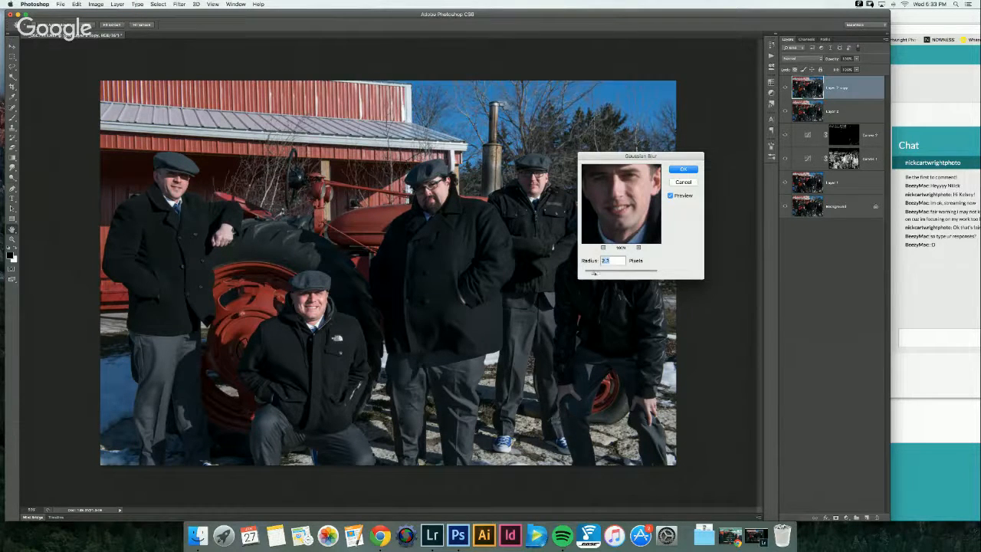
left_click_drag(592, 273, 595, 273)
key("Return")
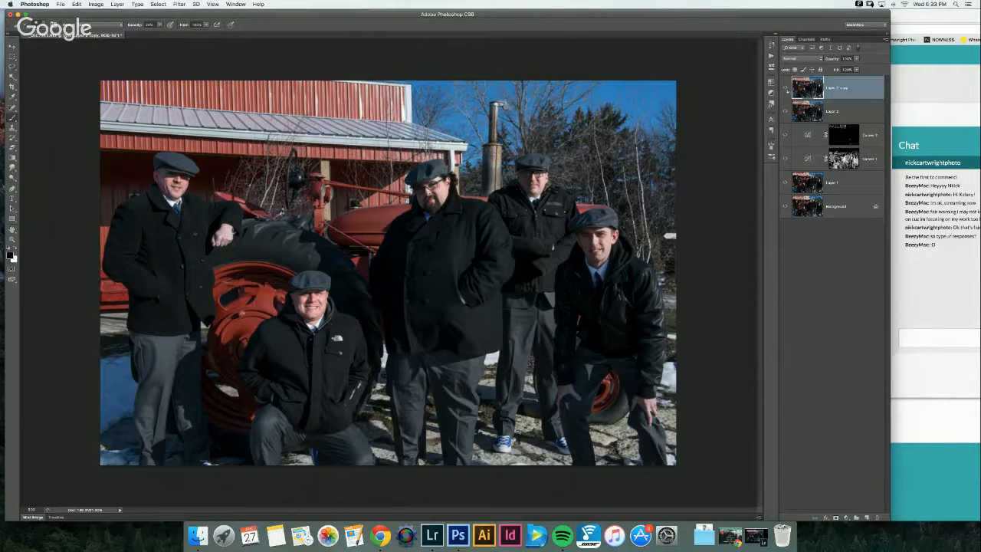
left_click(785, 88)
left_click(785, 88)
Step: Duplicate the unblurred stamped layer again and move the new copy above the blurred layer
left_click(837, 112)
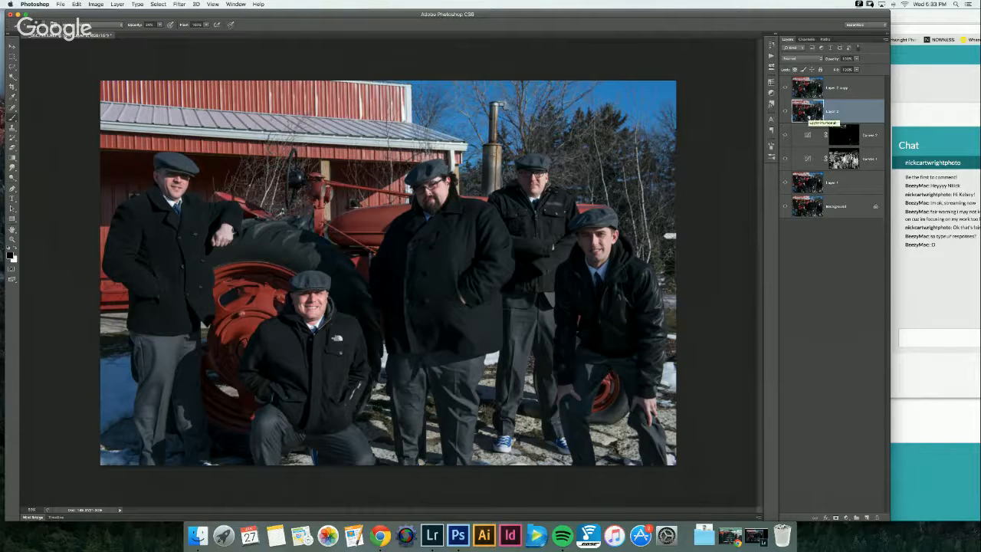
key("super+j")
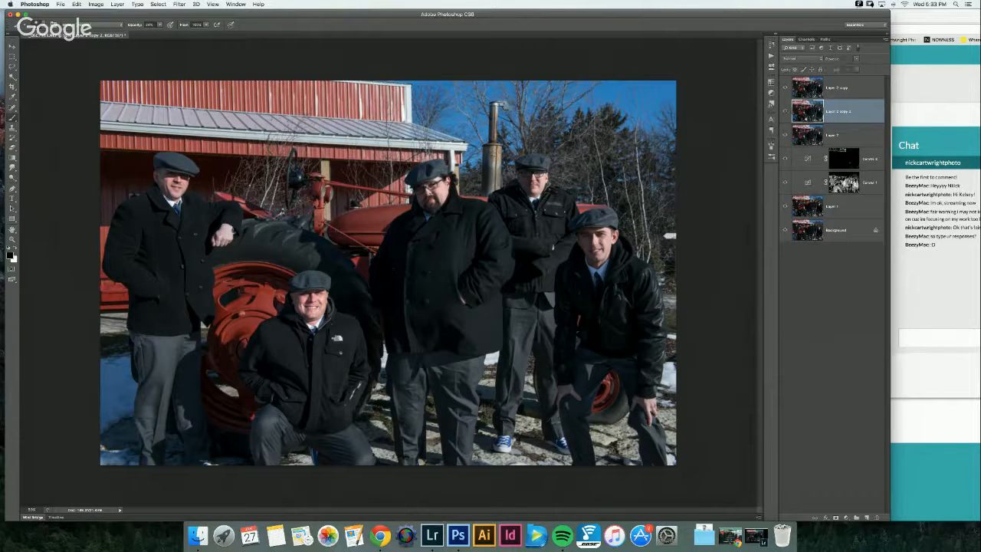
key("super+bracketright")
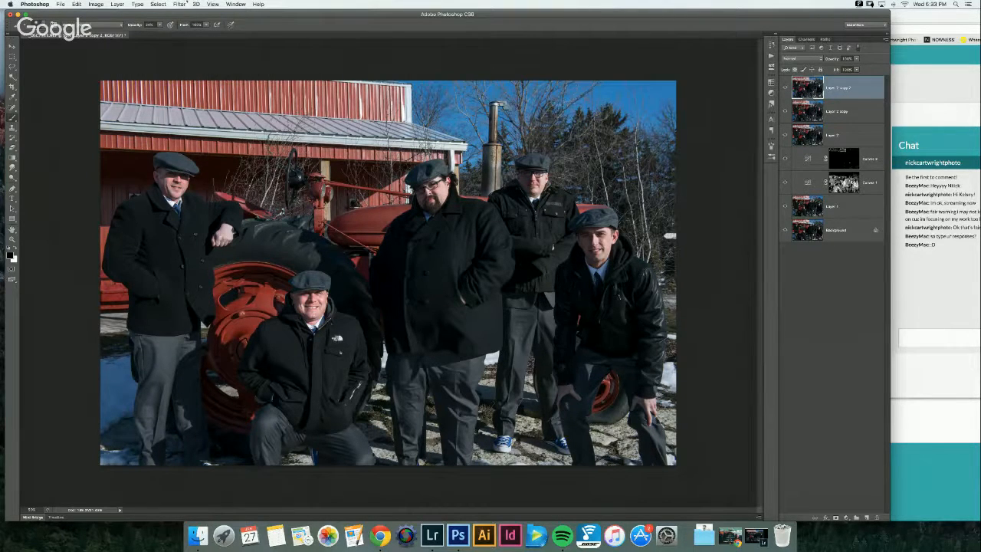
Step: Apply a High Pass filter with a radius below 4.9 pixels to the top layer copy, checking facial detail in the preview
left_click(184, 5)
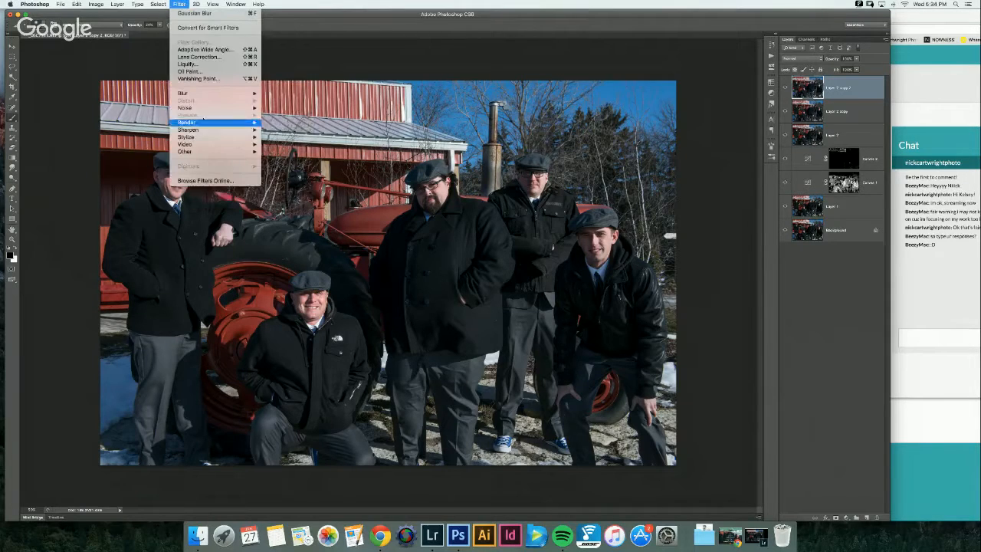
mouse_move(214, 151)
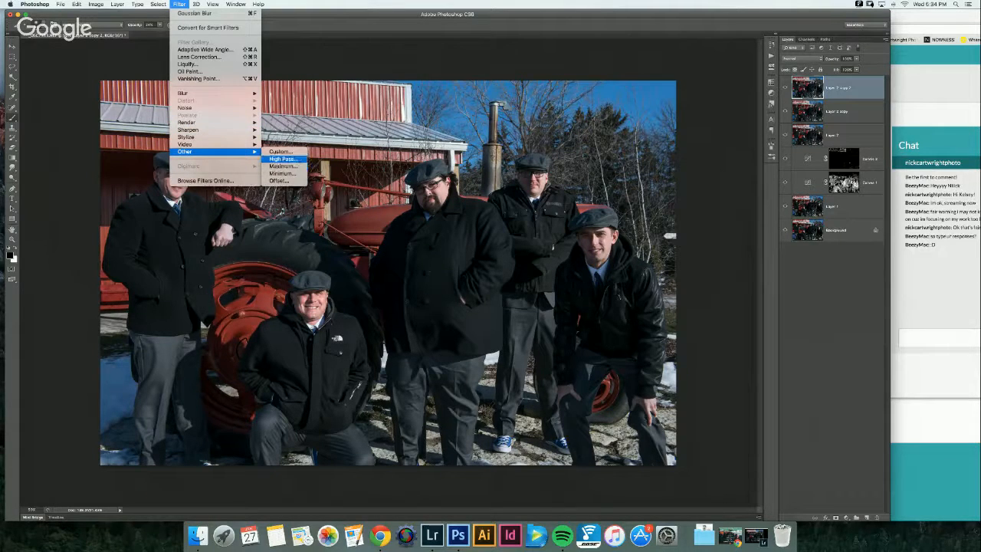
left_click(283, 158)
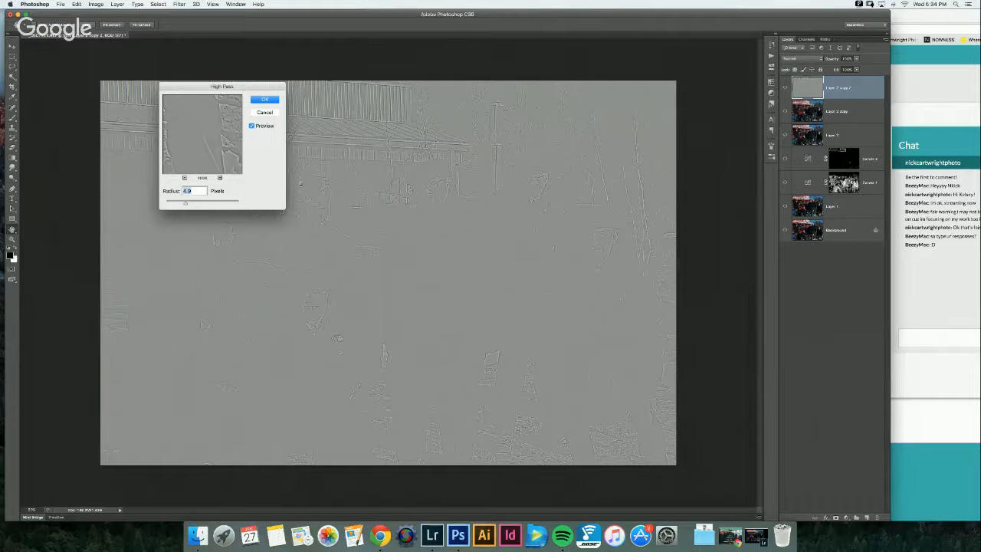
mouse_move(209, 149)
left_mouse_down()
mouse_move(189, 147)
mouse_move(197, 125)
mouse_move(218, 131)
mouse_move(204, 153)
mouse_move(235, 159)
mouse_move(219, 158)
left_mouse_up()
left_click_drag(213, 113, 225, 149)
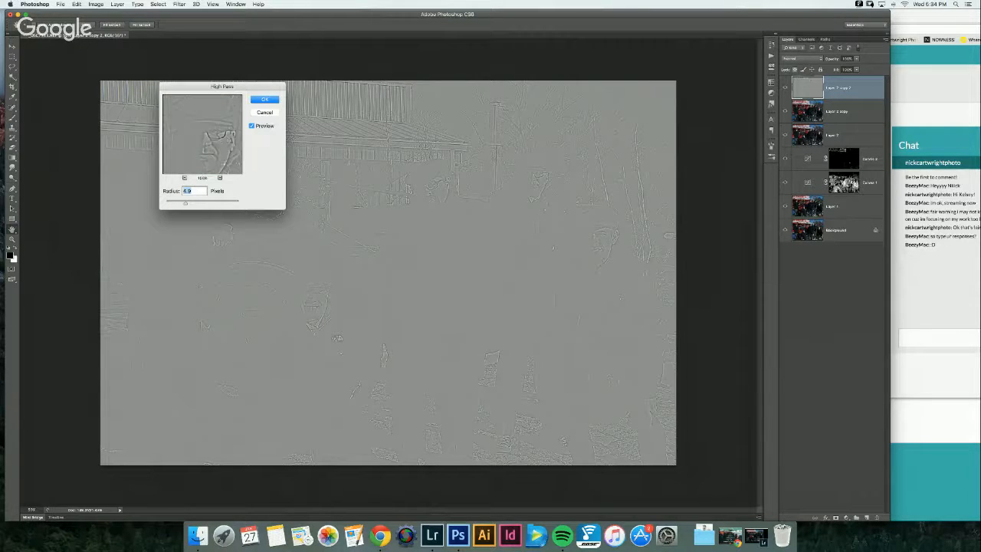
left_click_drag(185, 203, 180, 203)
left_click(264, 102)
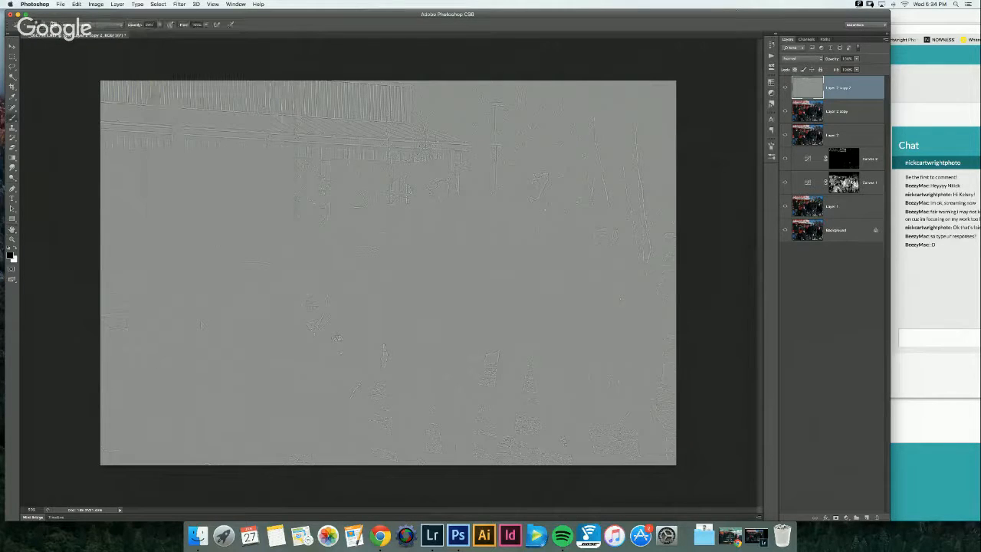
Step: Open the blend mode choices for the High Pass layer
left_click(800, 58)
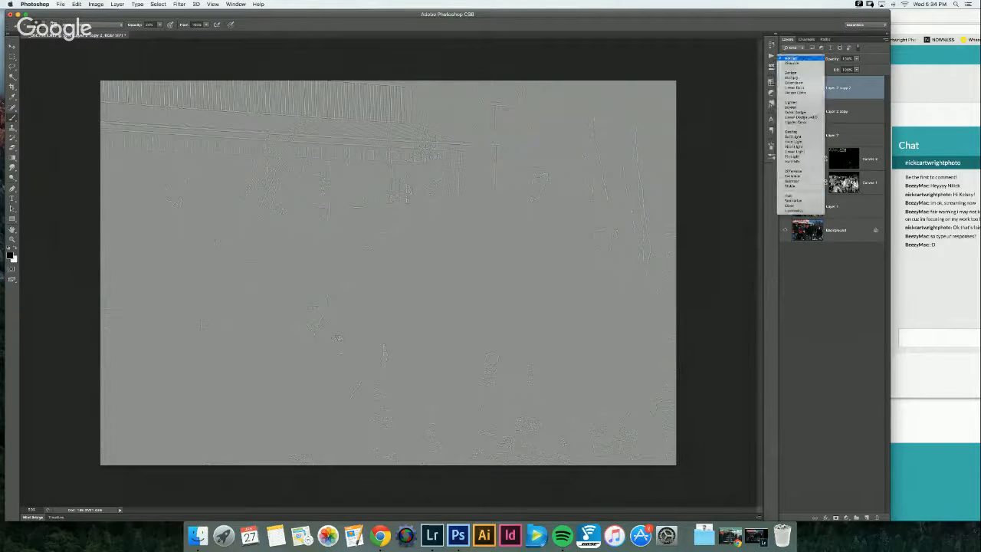
Step: Set the gray high-pass layer's blend mode to Soft Light and toggle its visibility to compare the sharpening
left_click(793, 137)
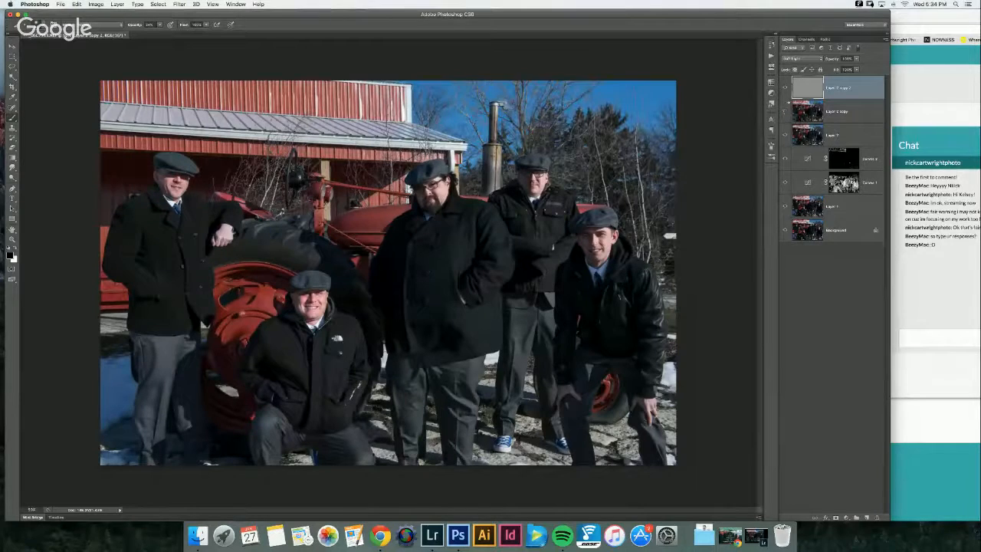
left_click(785, 88)
left_click(784, 88)
left_click(785, 88)
left_click(785, 88)
left_click(785, 89)
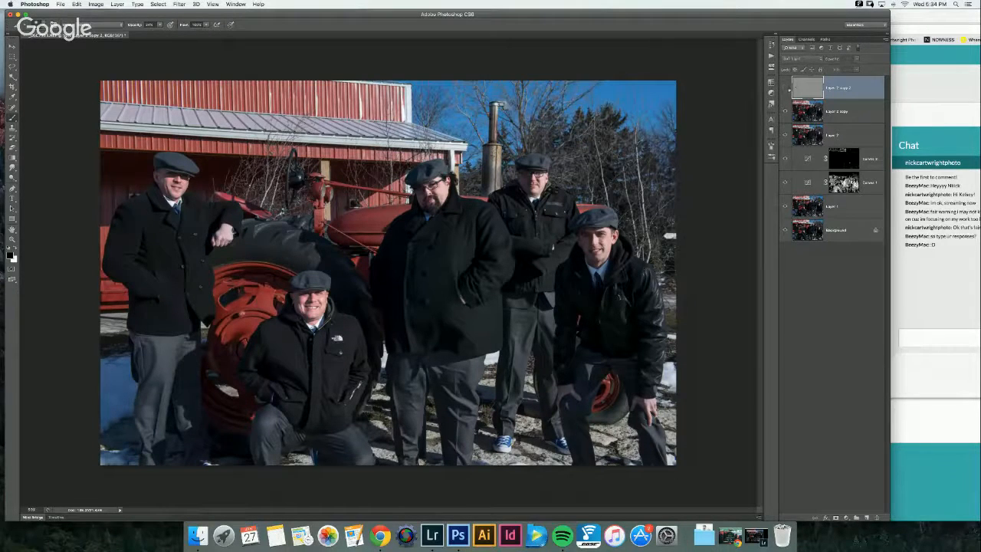
double_click(860, 90)
left_click(911, 157)
left_click(785, 88)
Step: Compare the men's faces and jackets up close with the high-pass layer and the layer copy below it shown and hidden
left_click(844, 112)
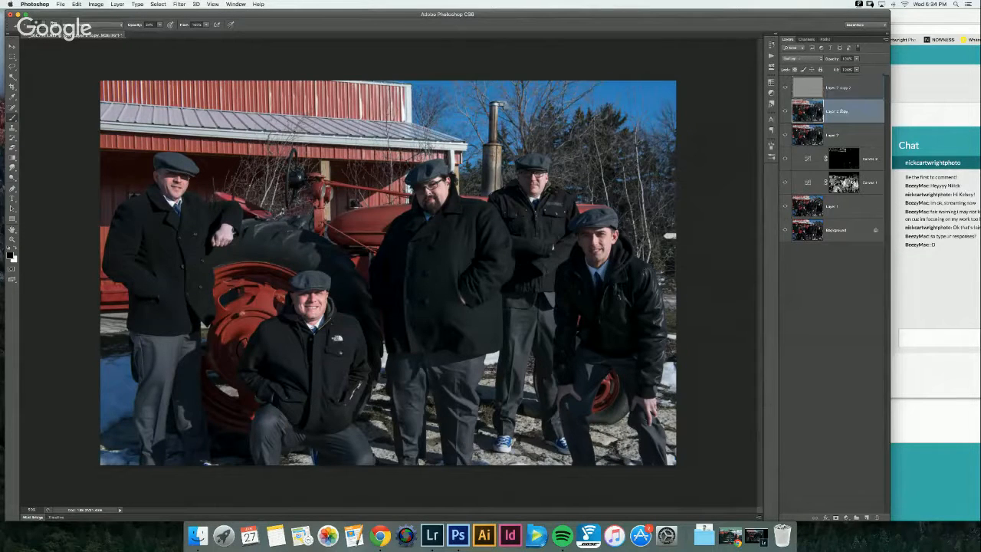
left_click(785, 88)
key("super+plus")
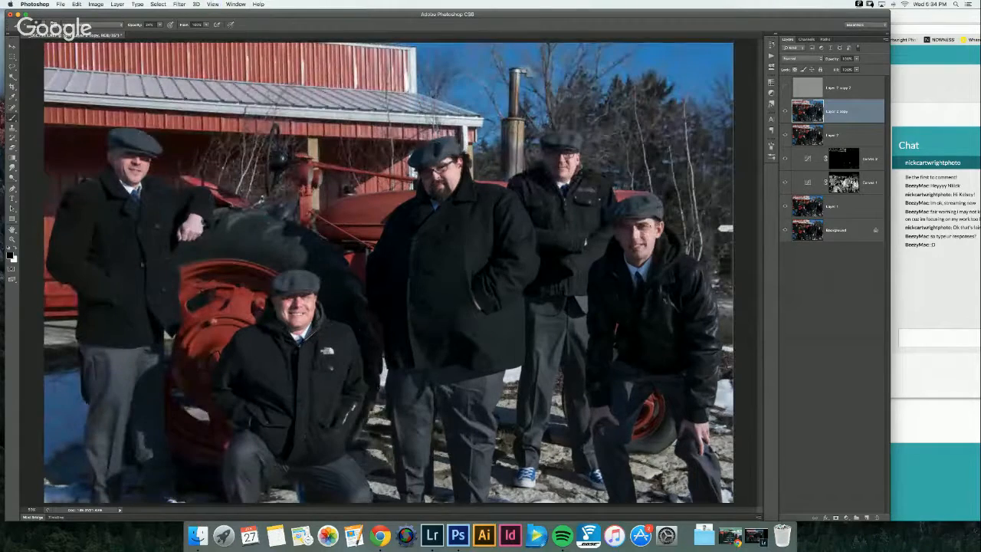
key("super+plus")
key("super+plus")
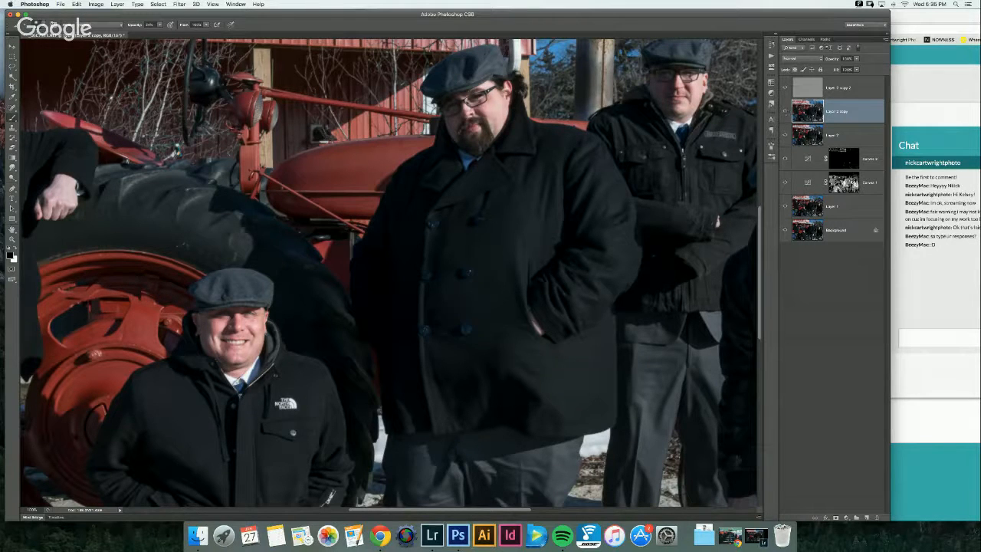
left_click(785, 111)
left_click(827, 88)
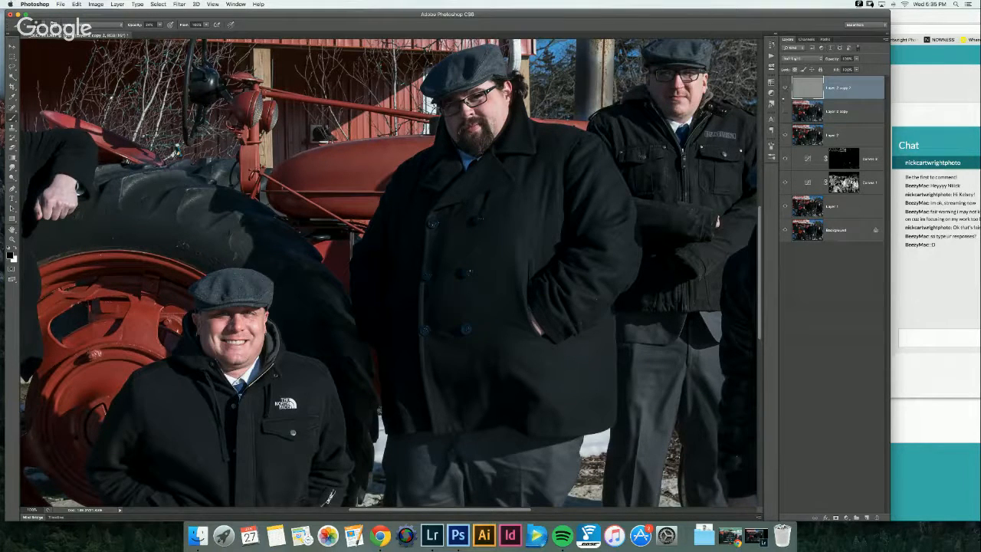
left_click(785, 88)
left_click(785, 88)
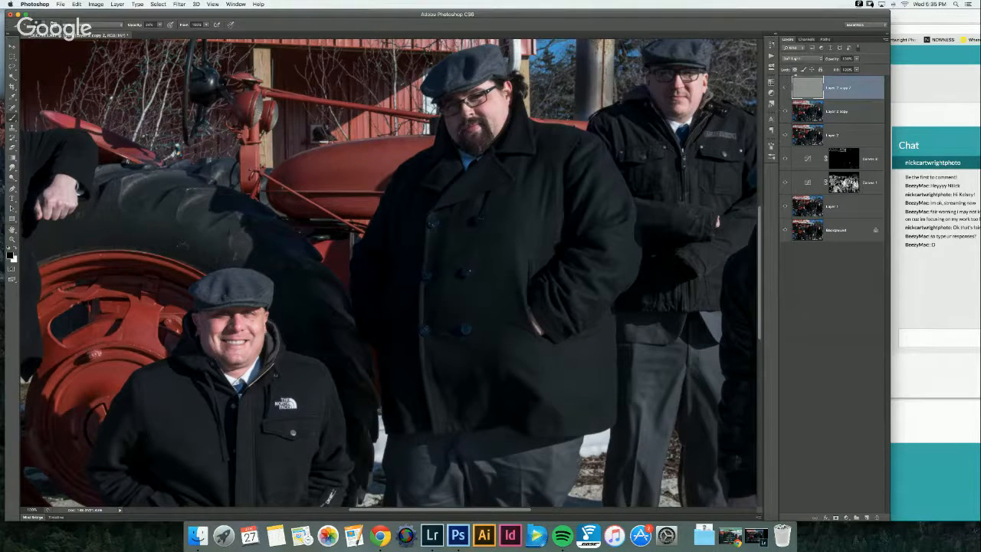
left_click(785, 88)
left_click(785, 87)
left_click(785, 87)
Step: Delete the high-pass layer, duplicate Layer 2 and place the new duplicate above all other layers
left_click_drag(835, 88, 878, 517)
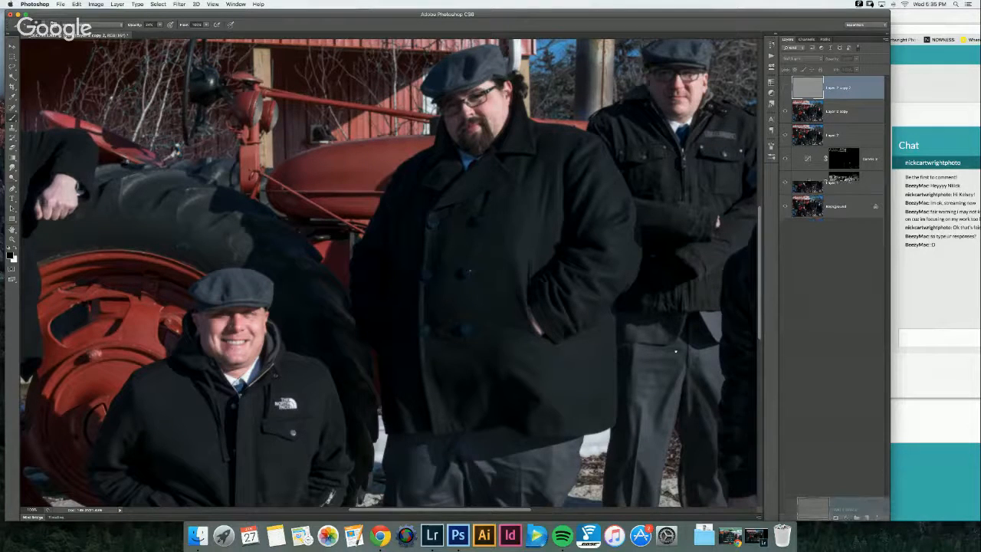
left_click(809, 113)
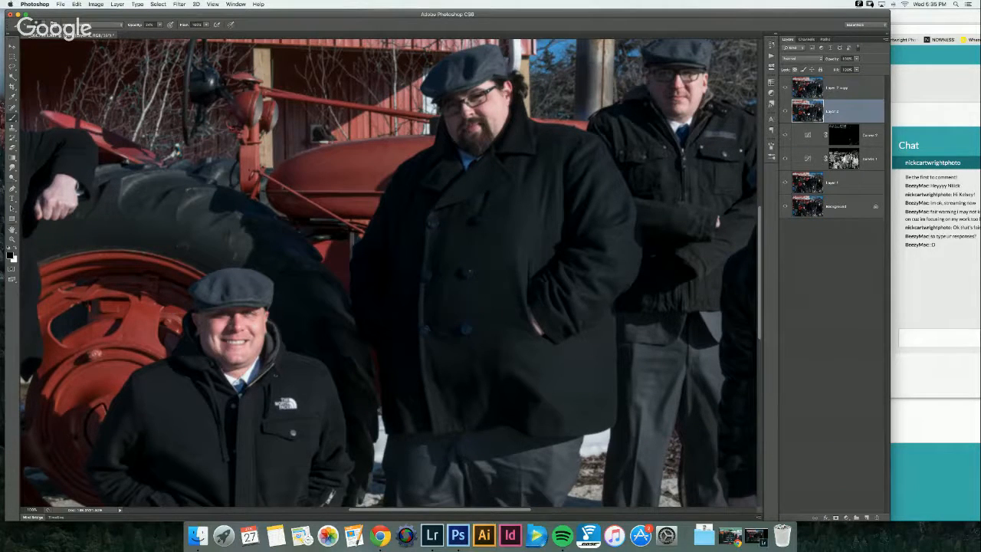
key("super+j")
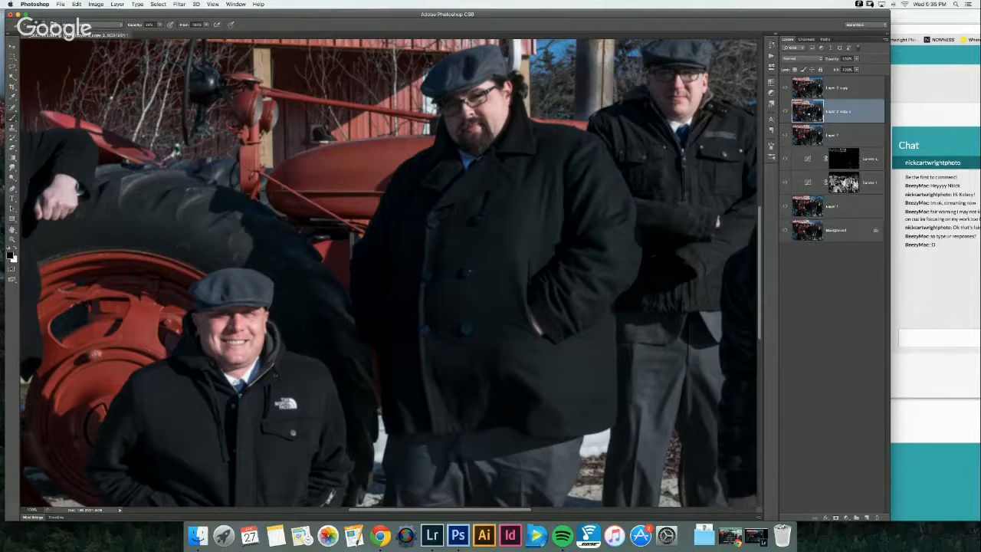
left_click_drag(808, 114, 813, 89)
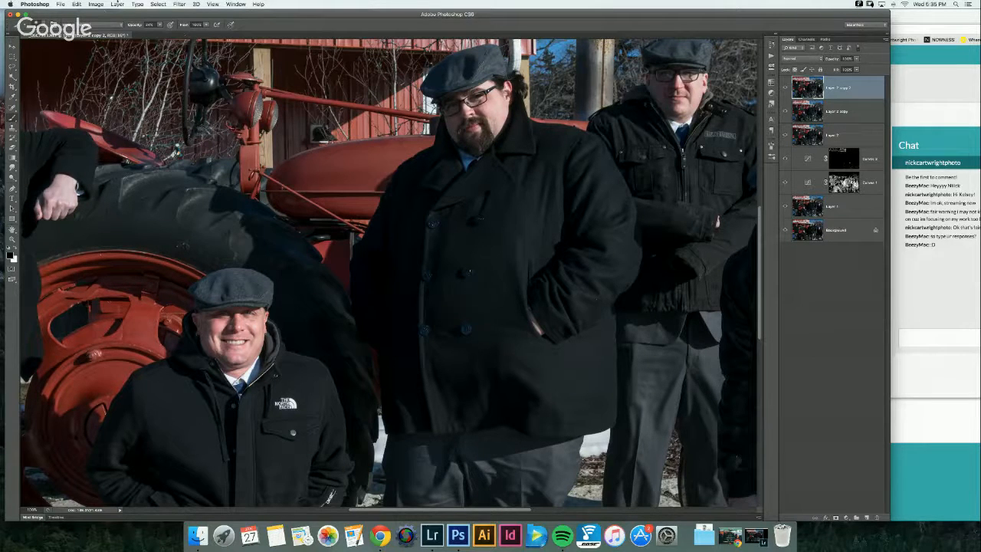
left_click(97, 5)
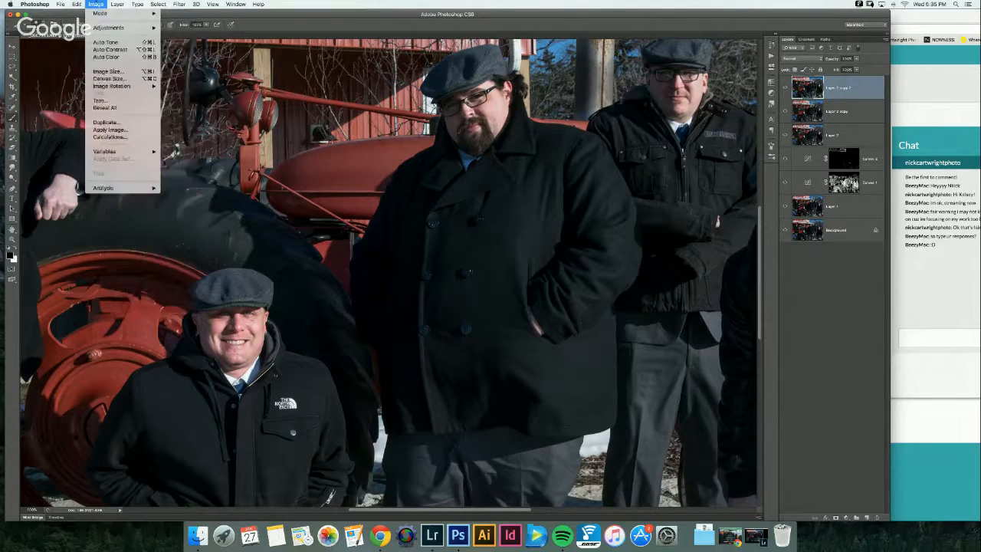
mouse_move(179, 5)
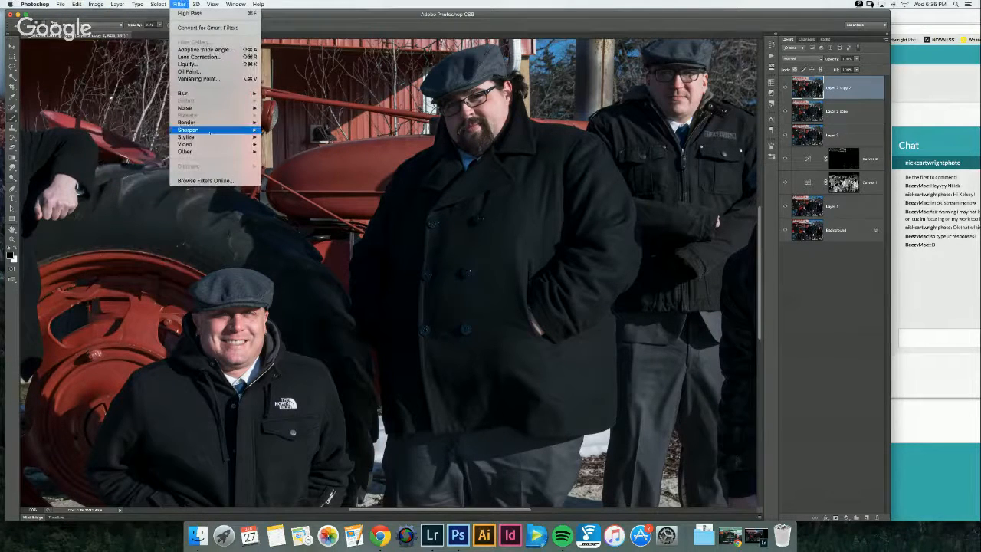
mouse_move(217, 152)
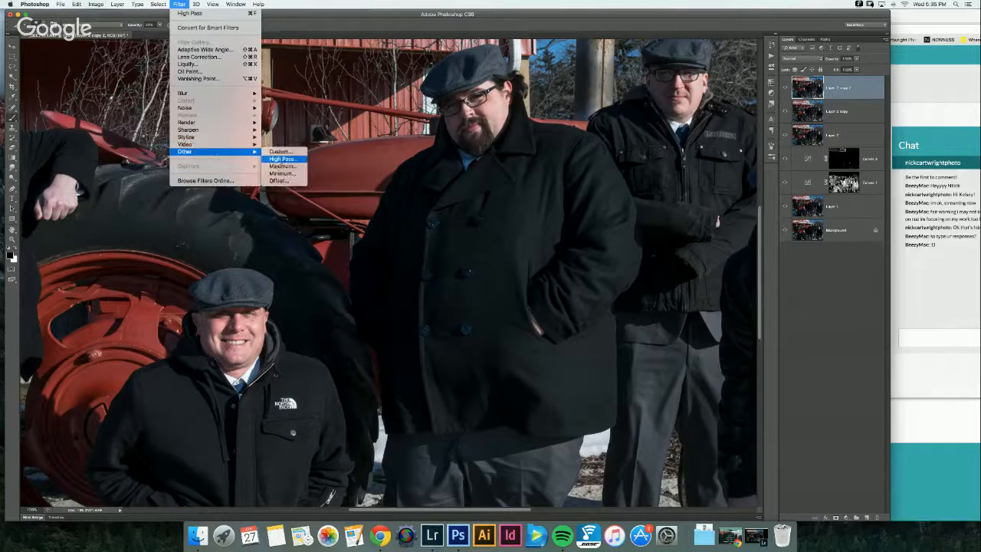
left_click(283, 166)
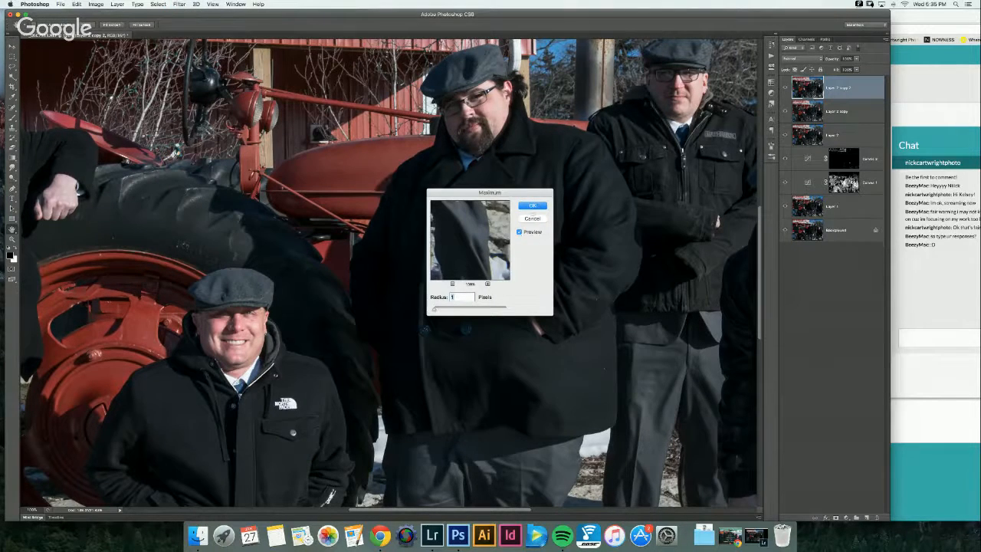
left_click(538, 219)
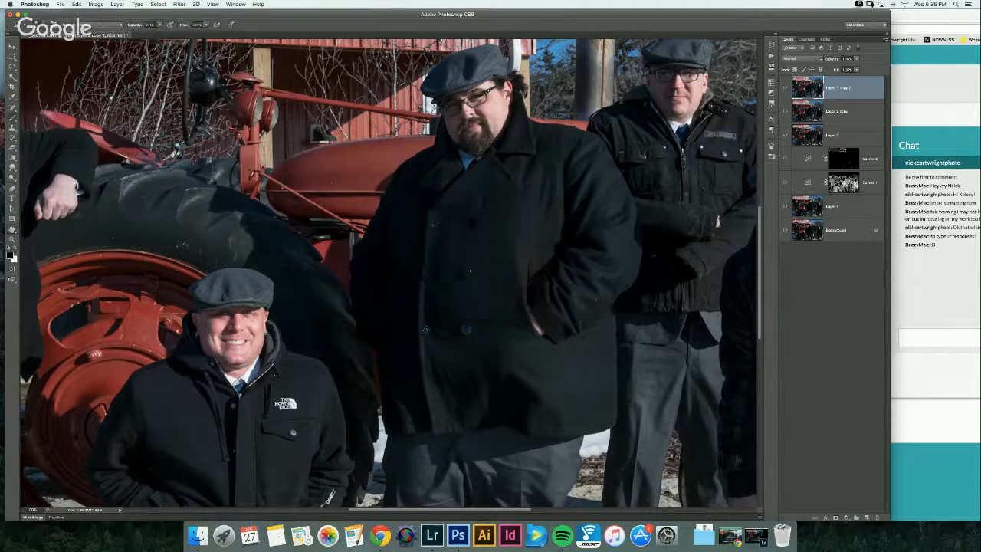
Step: Apply a High Pass filter to the top duplicate layer with a slightly increased radius so more edge detail is picked up
left_click(139, 5)
mouse_move(179, 4)
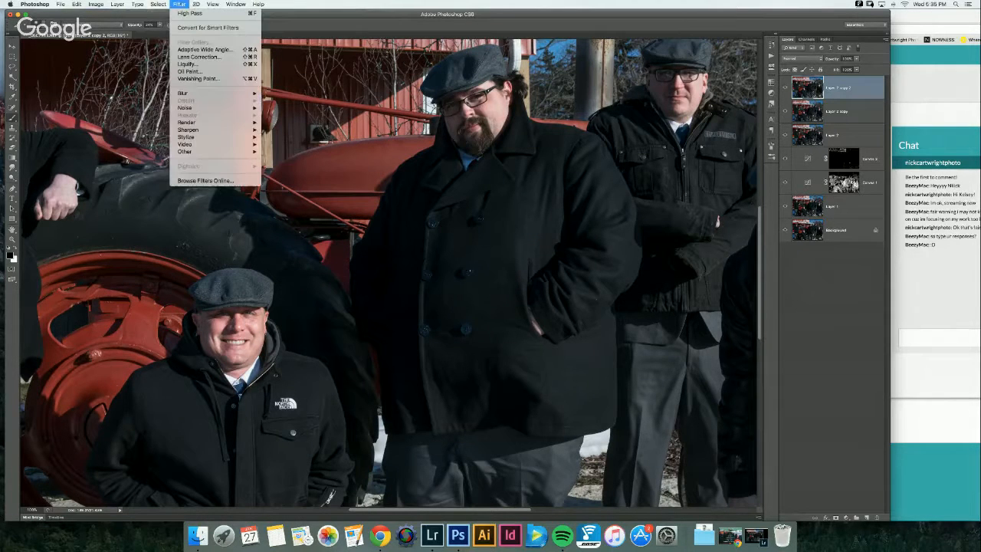
mouse_move(186, 152)
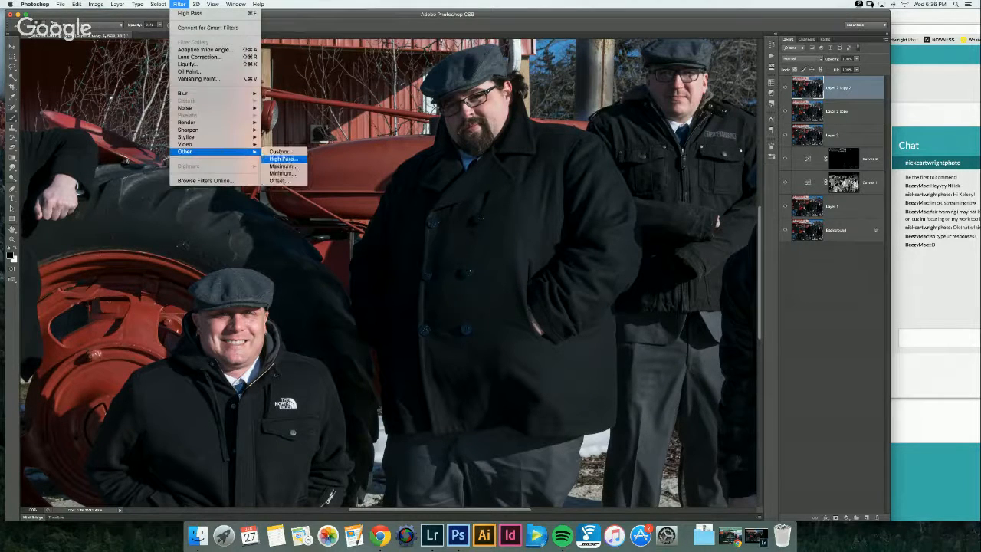
left_click(283, 158)
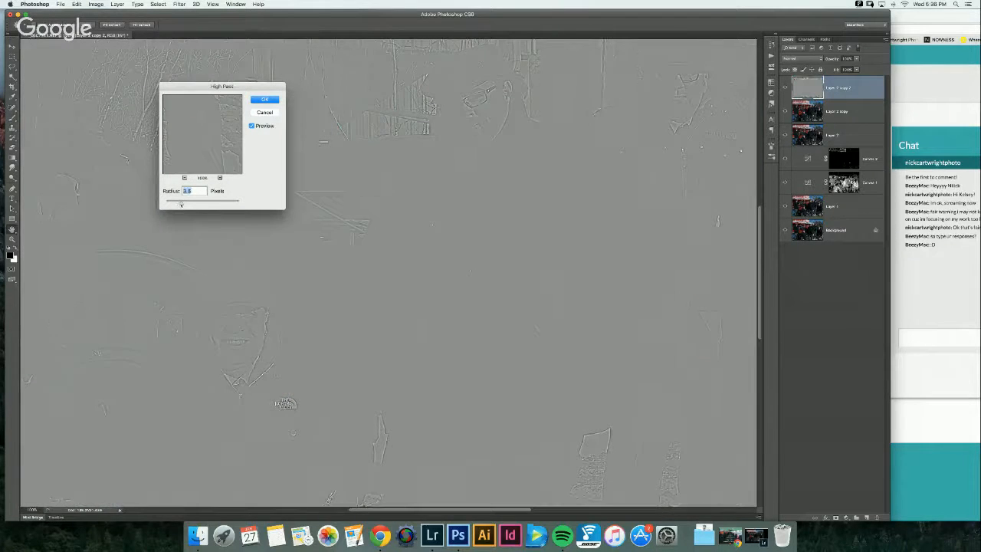
left_click_drag(181, 203, 182, 204)
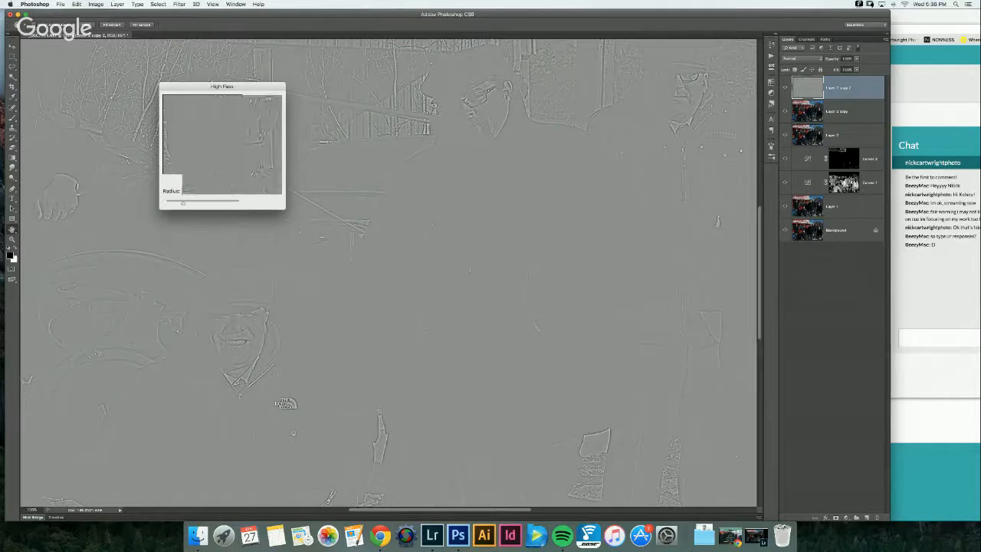
key("Return")
Step: Set the new high-pass layer's blend mode to Soft Light and compare the photo with the layer hidden and shown
left_click(797, 58)
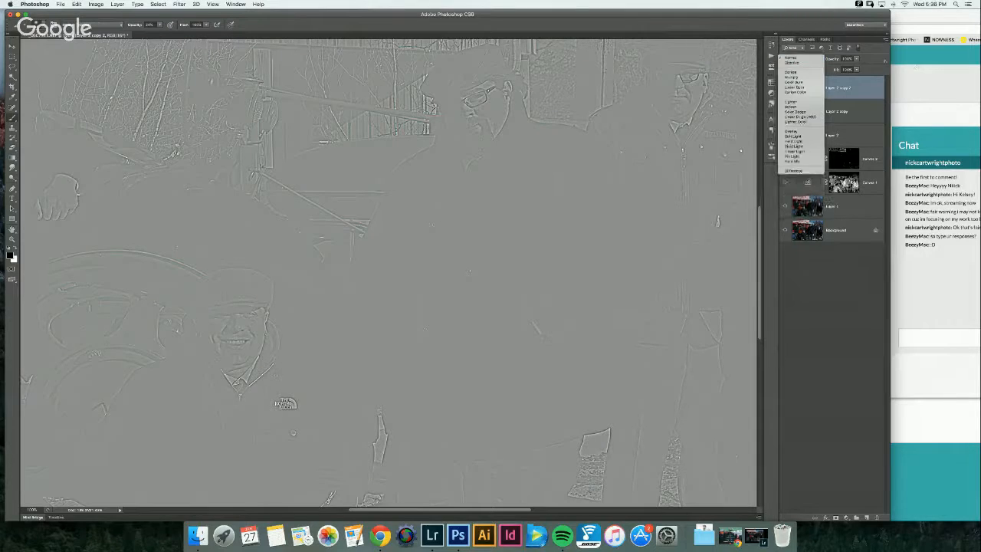
left_click(791, 59)
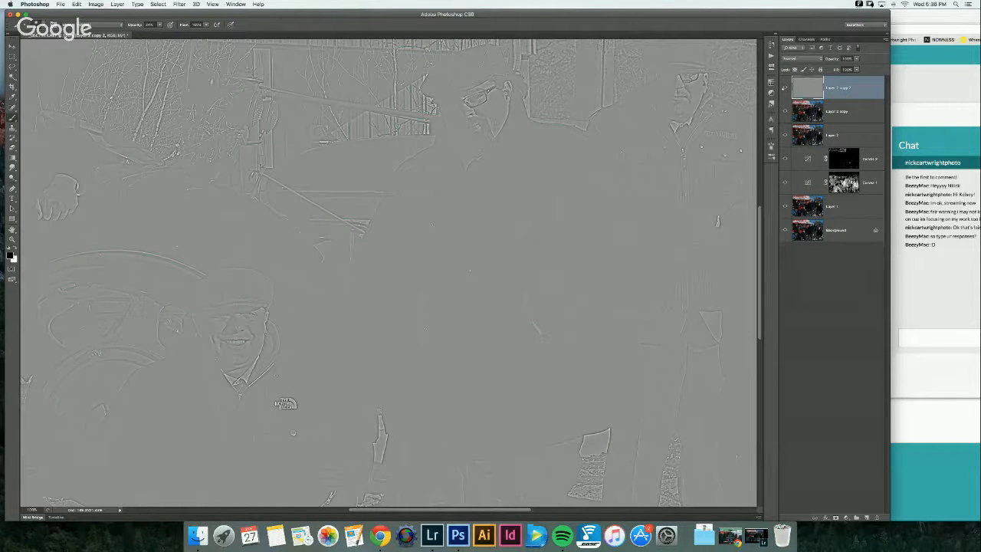
left_click(800, 58)
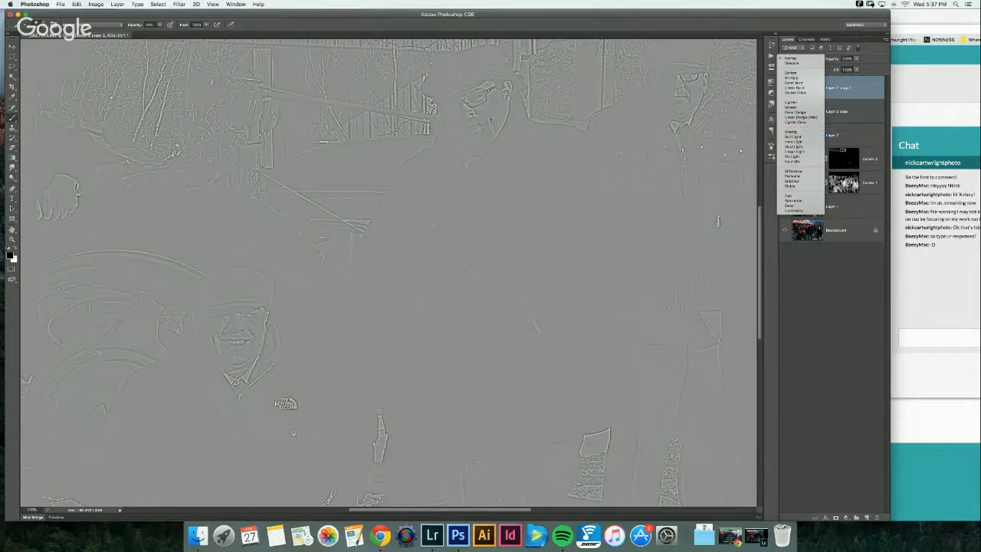
left_click(793, 137)
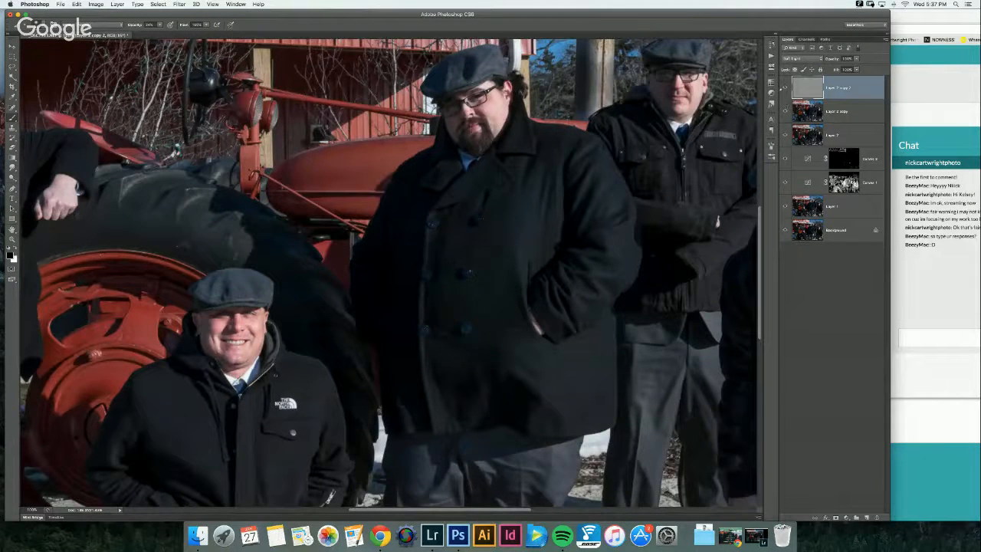
left_click(784, 88)
left_click(784, 88)
left_click(783, 89)
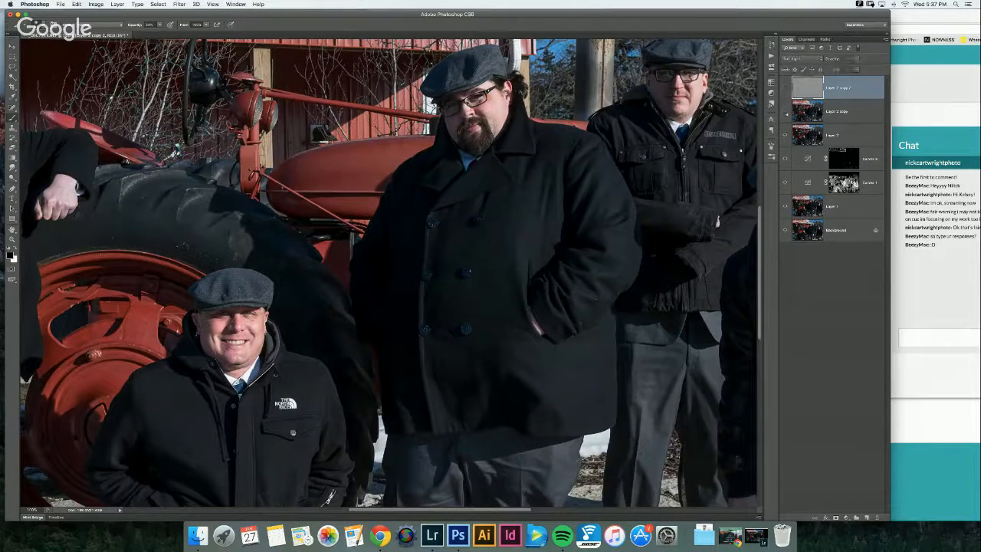
left_click(785, 89)
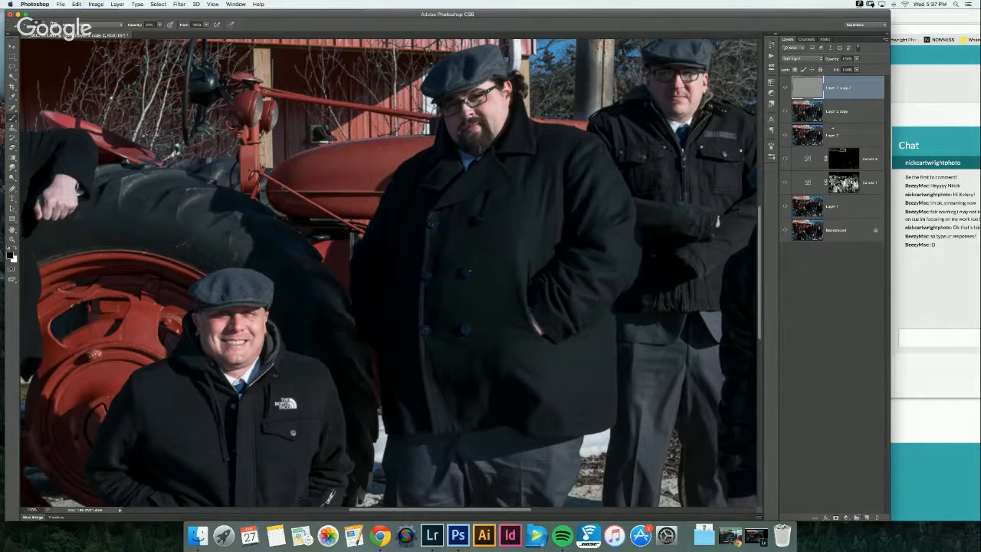
Step: Create a layer group, move the high-pass layer and the layer copy beneath it into the group, and collapse it
left_click(836, 112, "shift")
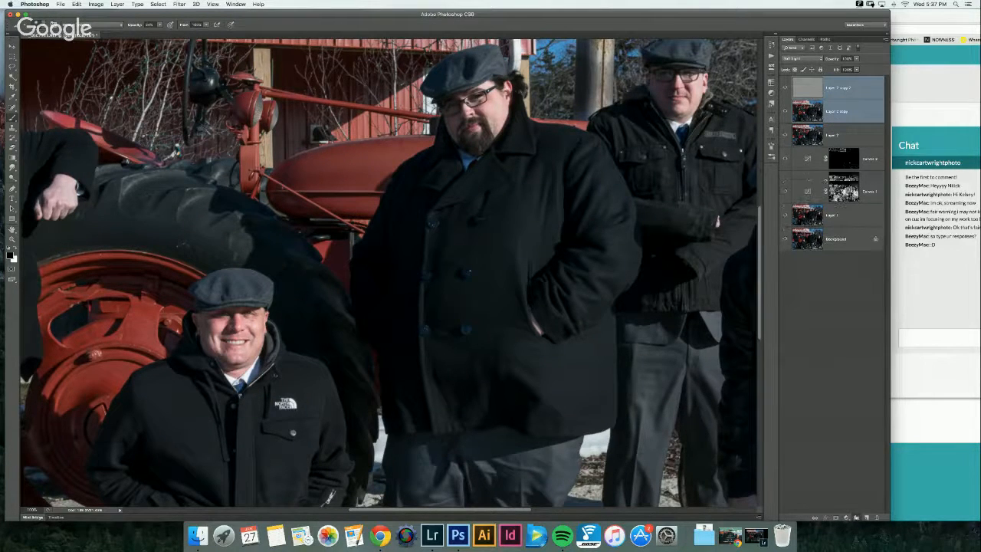
left_click(856, 518)
left_click(831, 110)
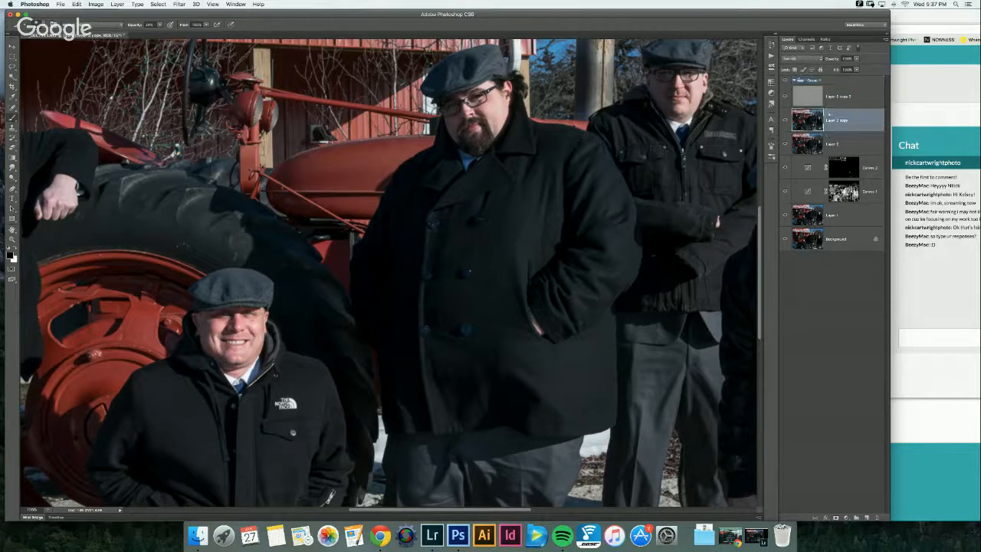
left_click(831, 101, "shift")
left_click_drag(832, 98, 828, 80)
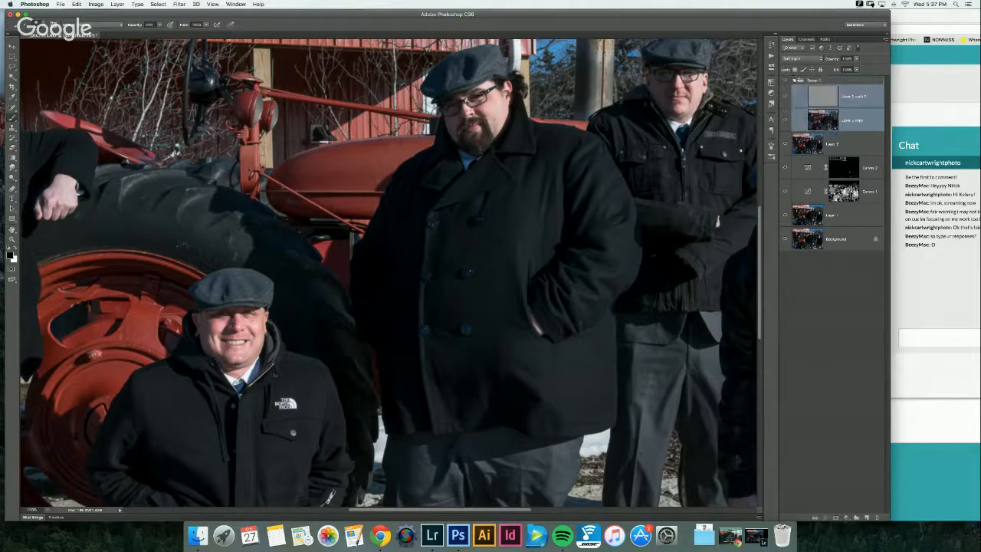
left_click(795, 80)
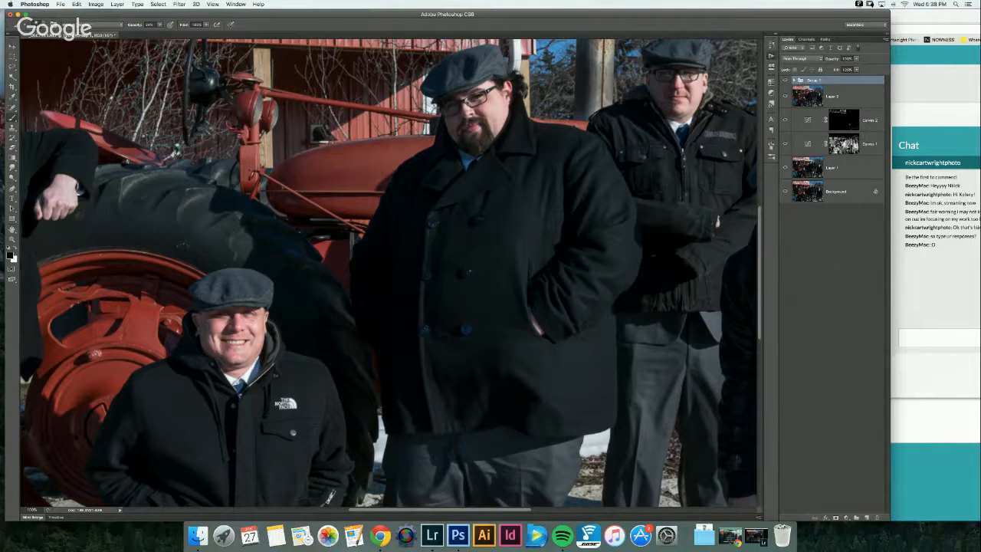
Step: Run the Frequency Separation action on Layer 2, directly beneath Group 1, and continue to its Gaussian Blur setting
left_click(771, 56)
scroll(705, 103, "up", 2)
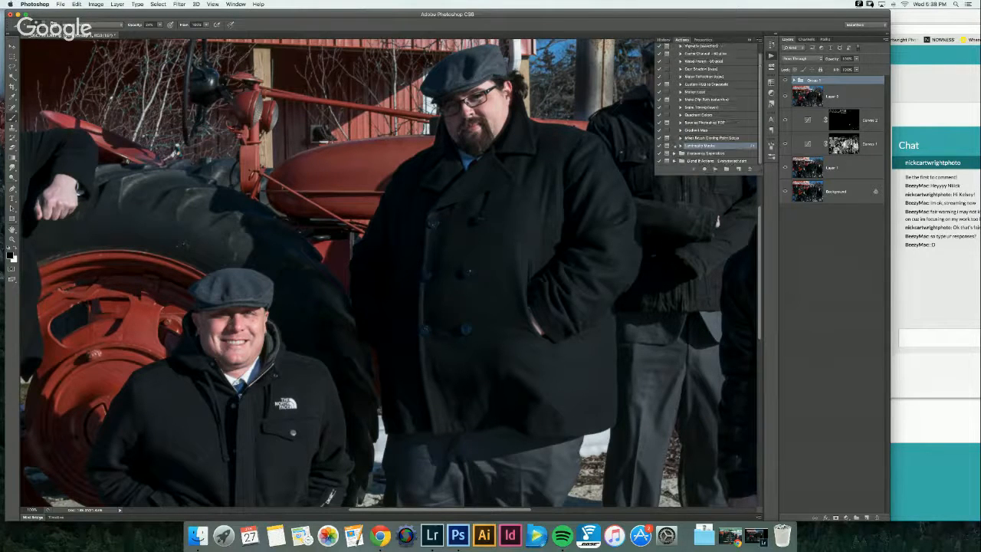
left_click(675, 153)
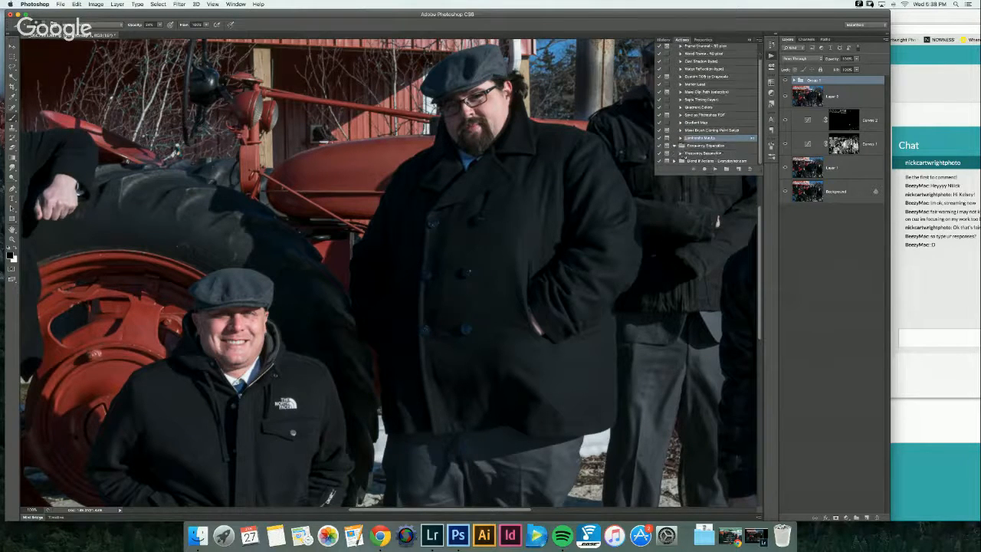
left_click(702, 153)
left_click(820, 97)
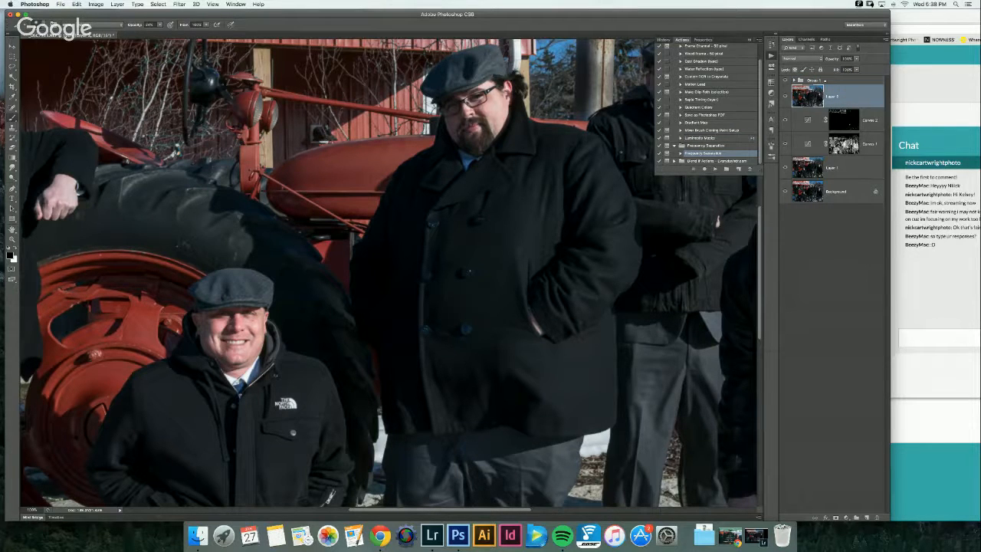
left_click(814, 80)
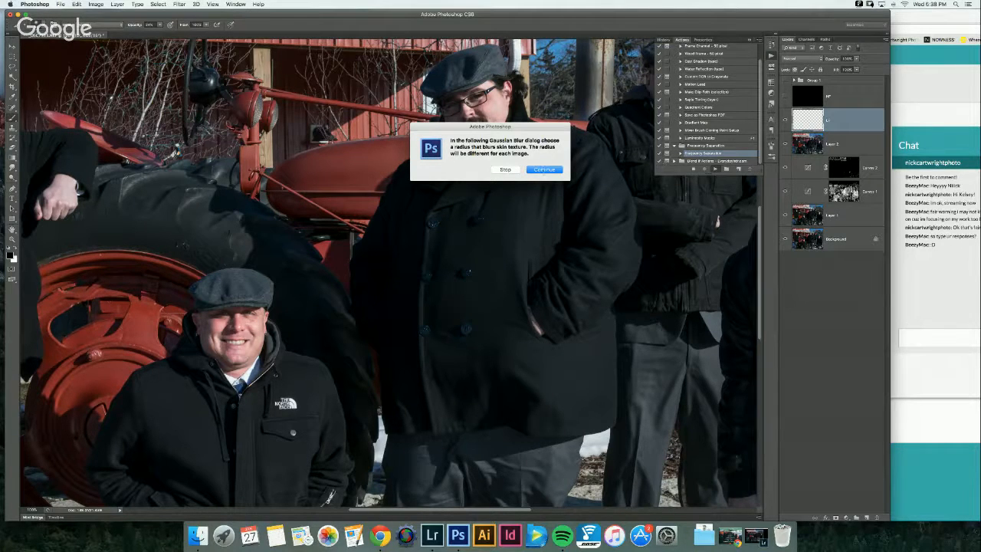
left_click(544, 169)
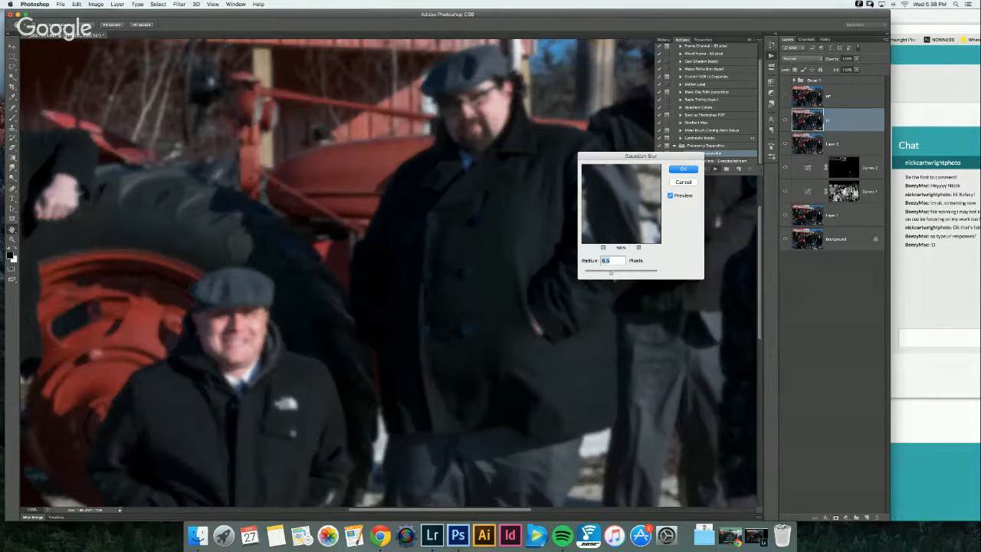
Step: Reduce the frequency separation blur radius to 2.9 pixels and let the action finish building its group
left_click_drag(610, 273, 604, 273)
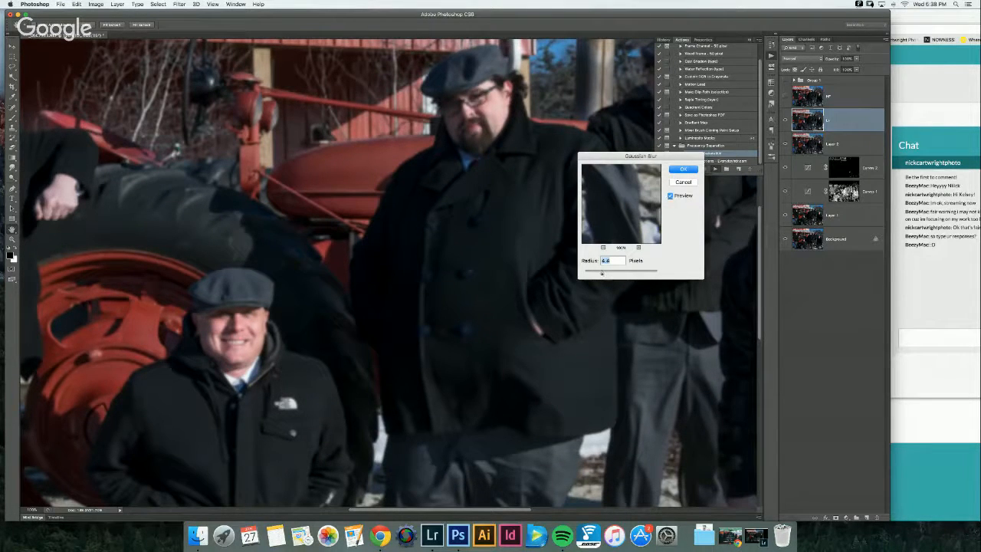
left_click_drag(602, 272, 599, 272)
left_click_drag(598, 273, 596, 274)
key("Return")
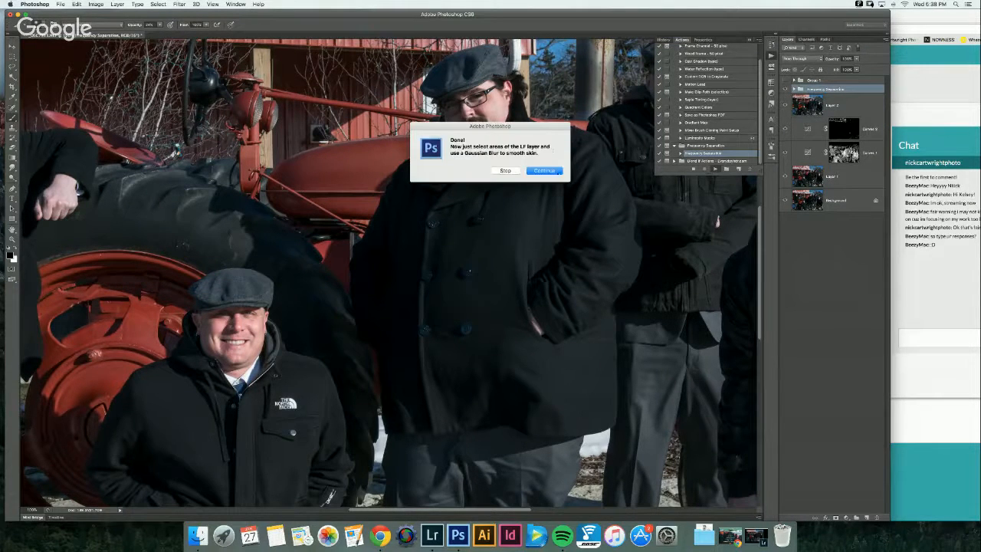
left_click(559, 171)
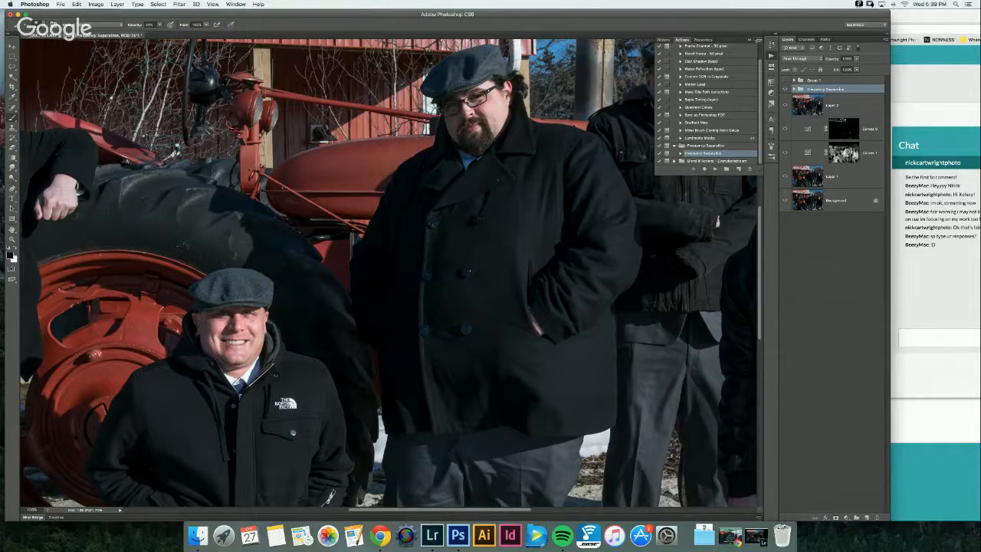
left_click(750, 40)
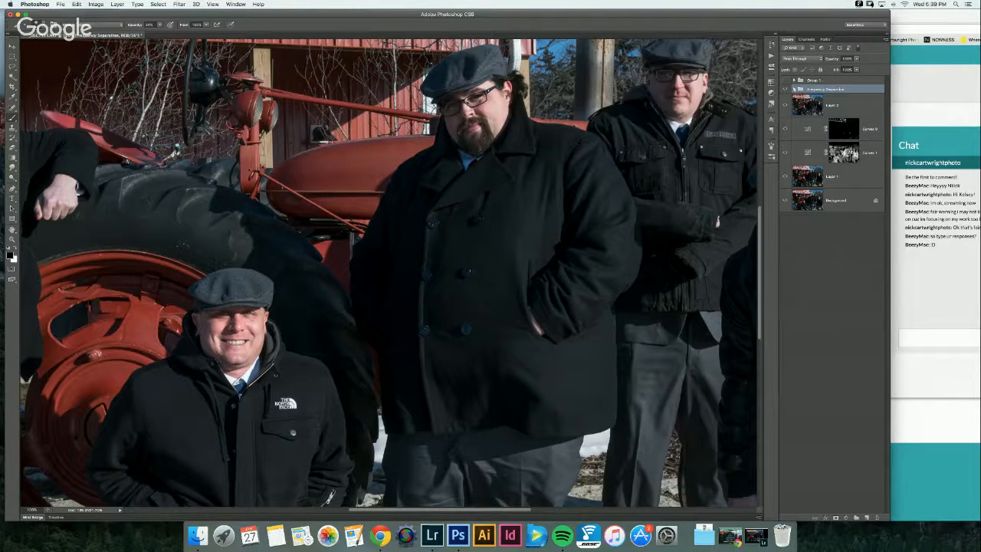
Step: Expand the Frequency Separation group, select its LF layer and compare the photo with that layer hidden and shown
left_click(794, 90)
left_click(828, 129)
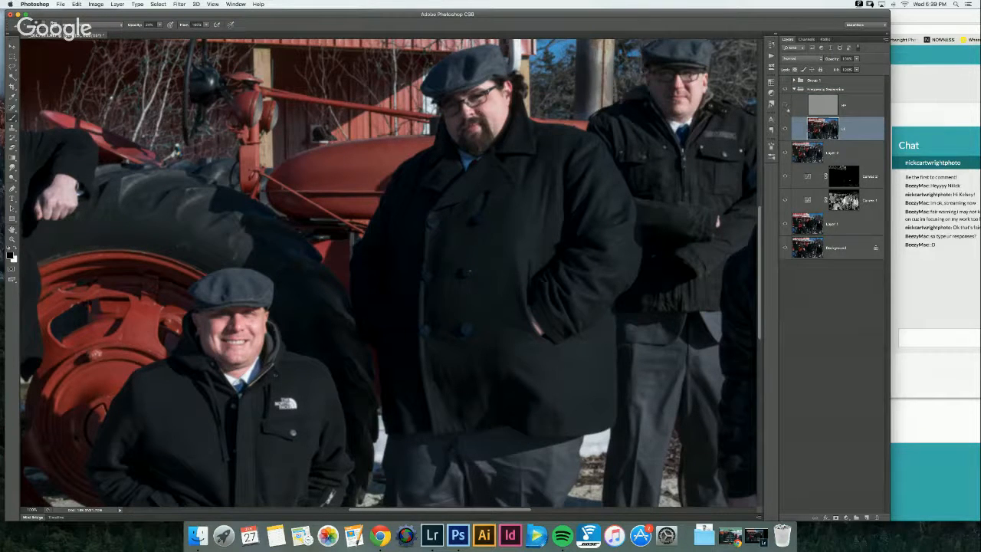
left_click(785, 128)
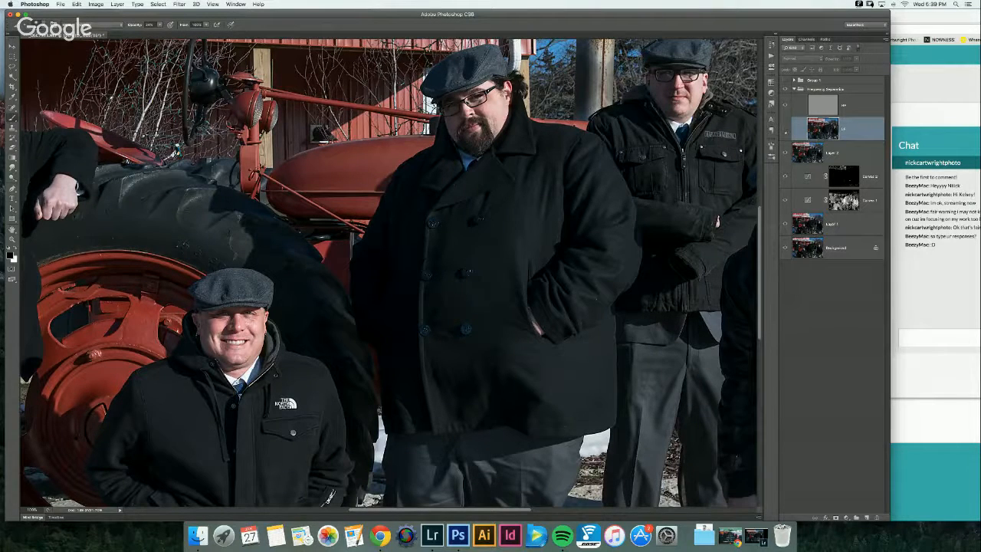
left_click(786, 129)
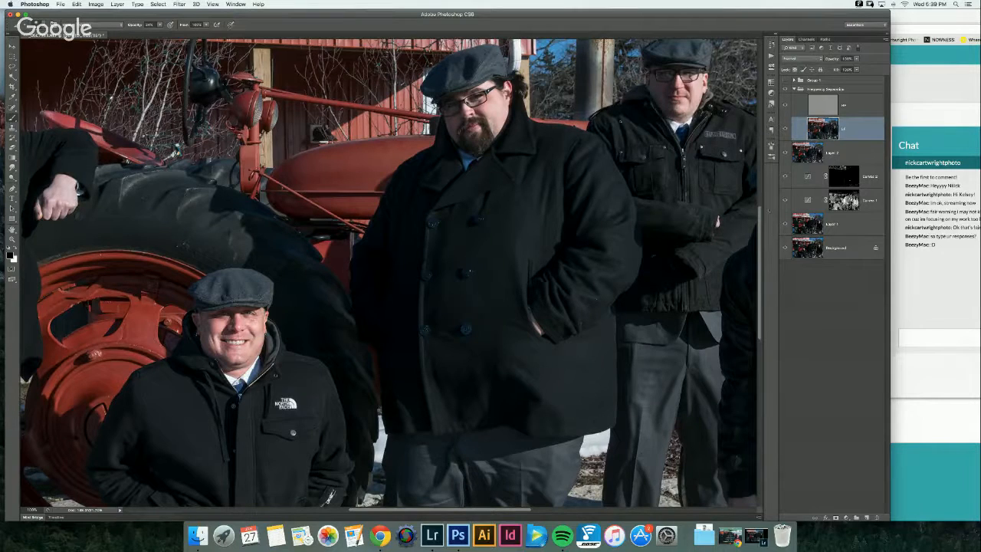
Step: Activate the Lasso tool and keep the LF layer active for work on the face of the bearded man with glasses
key("super+plus")
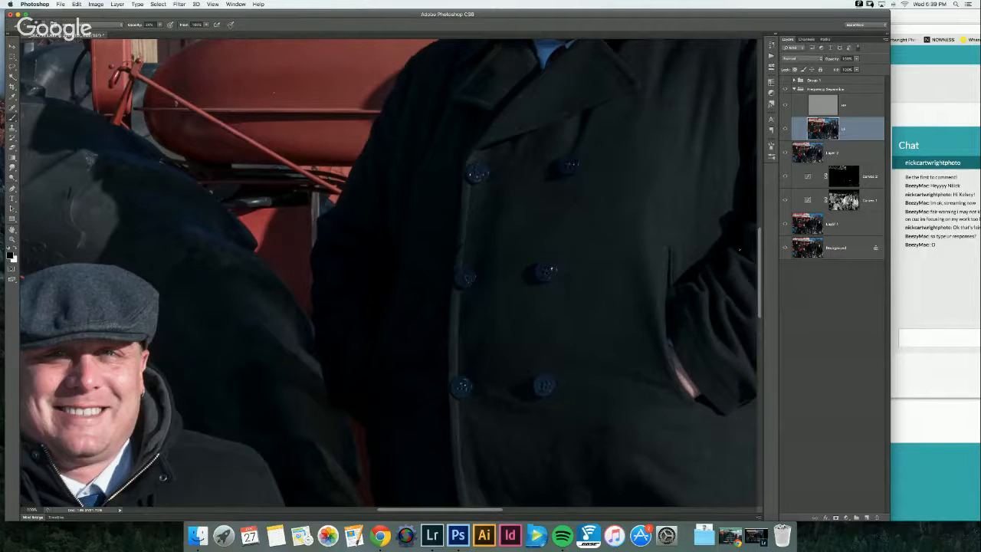
left_click_drag(759, 251, 761, 201)
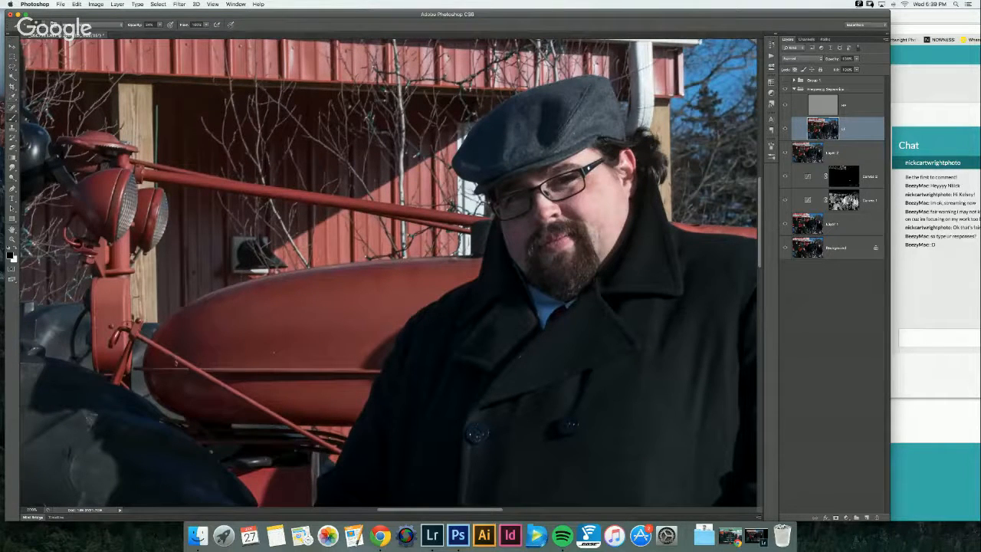
left_click(12, 66)
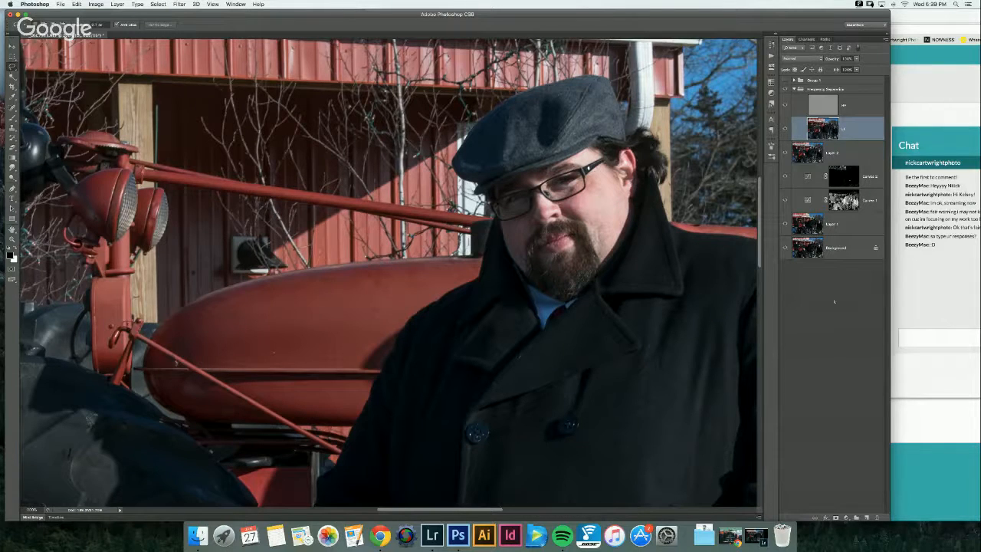
left_click(830, 291)
left_click(844, 128)
left_click(839, 89)
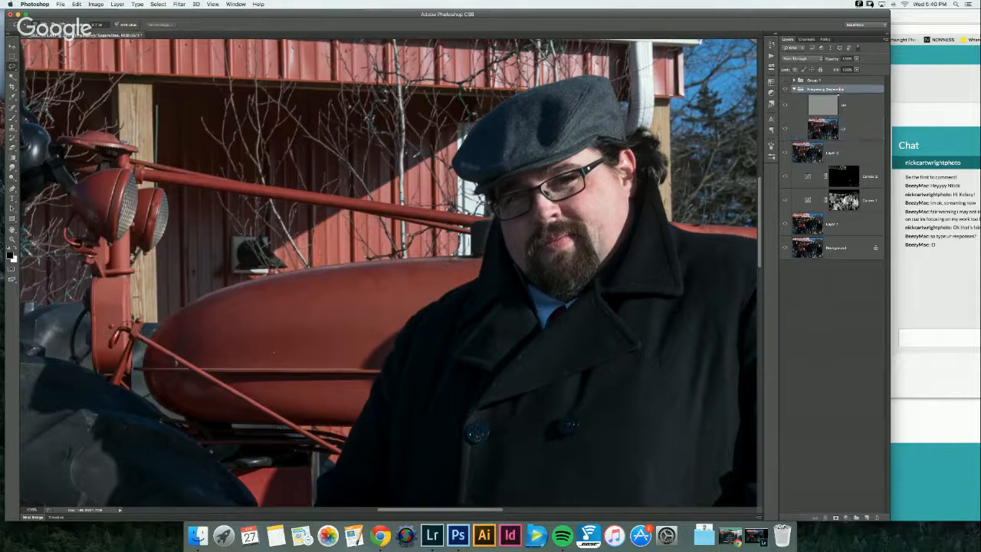
left_click(823, 129)
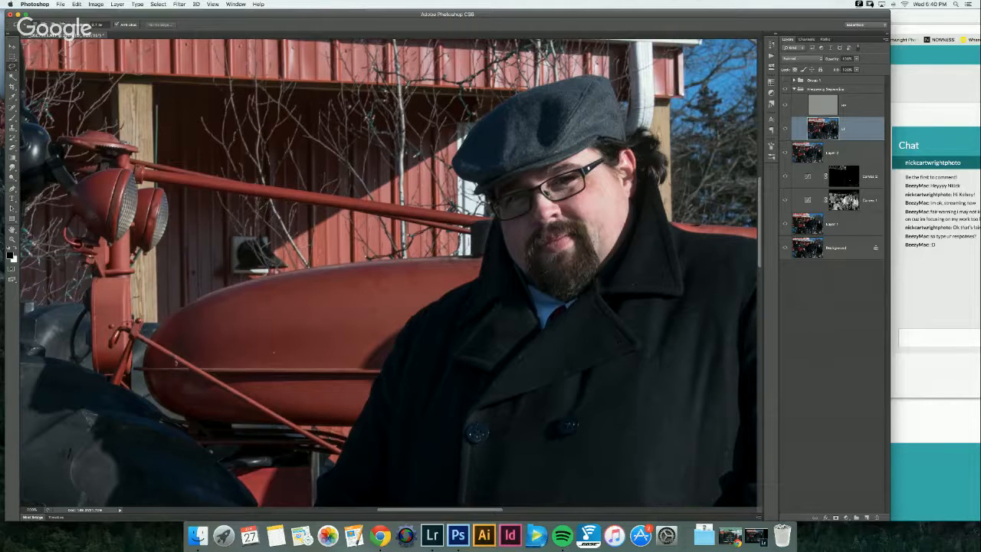
Step: Hide the layers below Layer 2 and compare the face with the LF layer hidden and shown
left_click(844, 400)
left_click(837, 125)
left_click(785, 128)
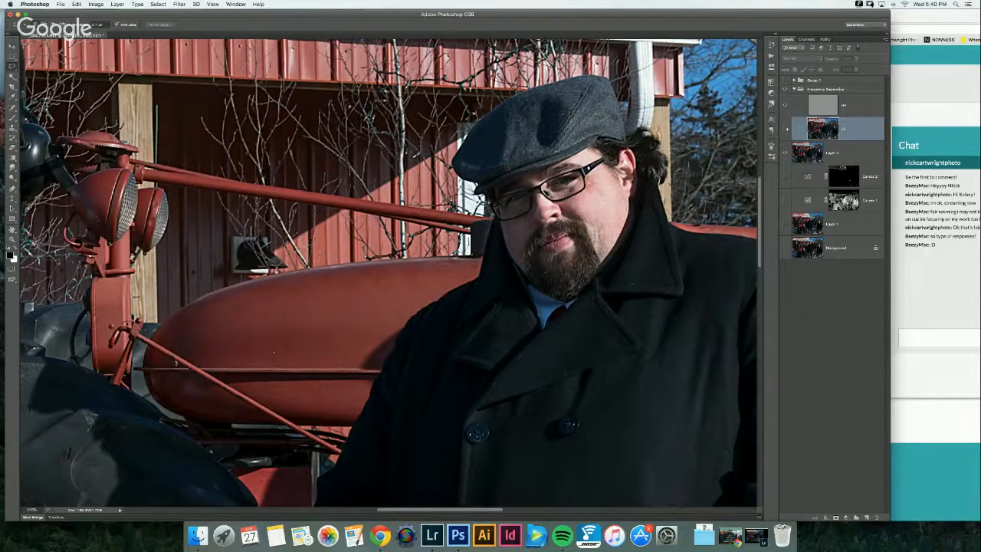
left_click(786, 129)
Step: Switch to Chrome to check the live stream page, and return to Photoshop
key("super+Tab")
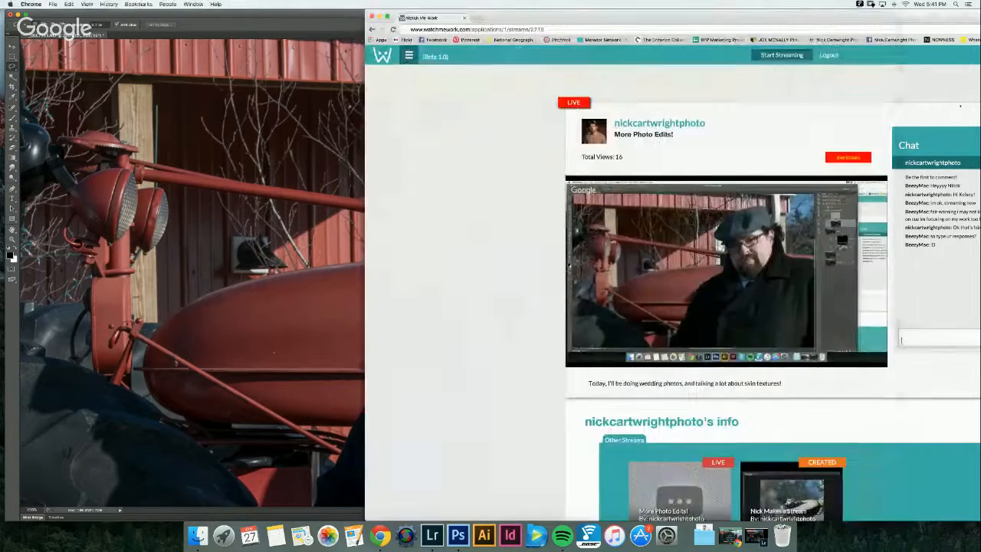
key("super+Tab")
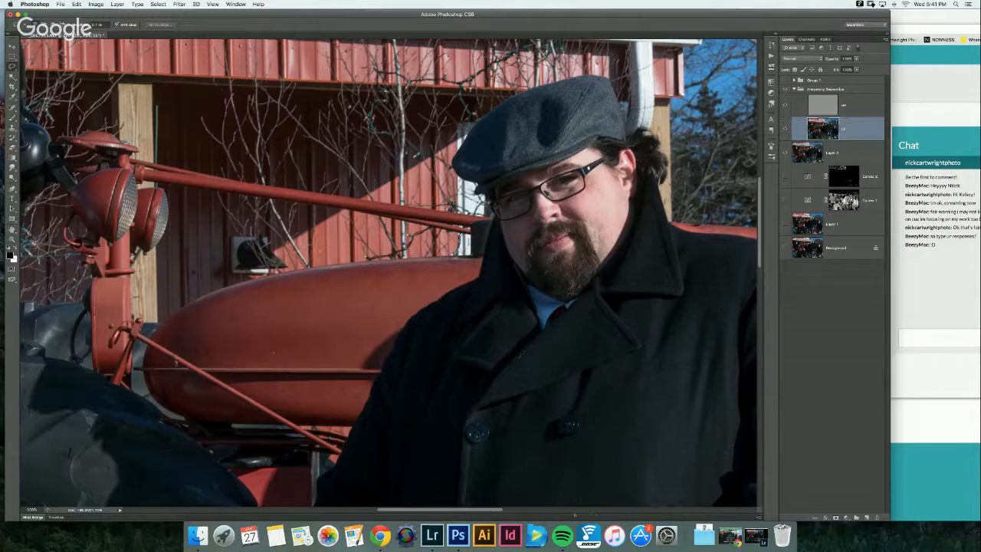
key("super+Tab")
left_click(600, 510)
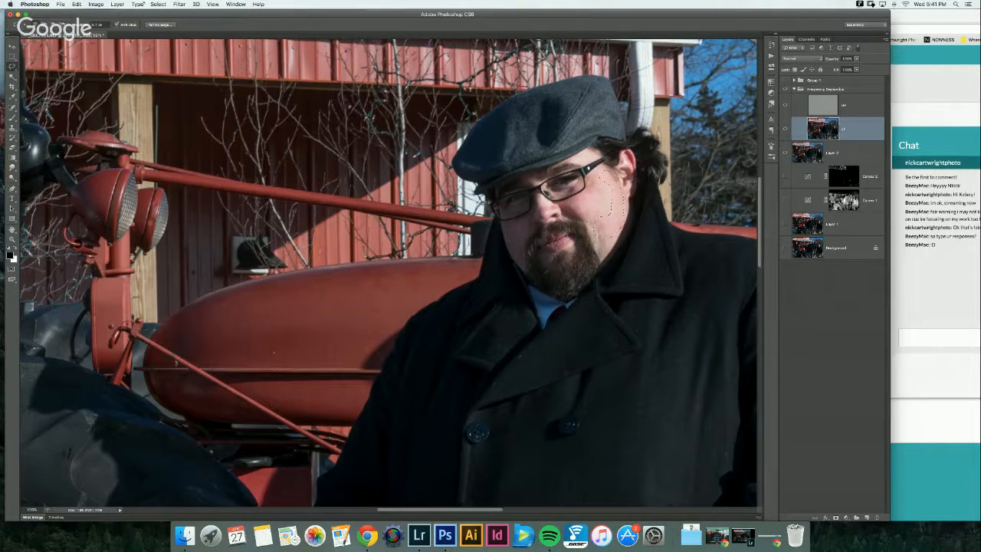
Step: Smooth the lassoed cheek of the bearded man on the LF layer with a Gaussian Blur of increased radius
left_click(179, 4)
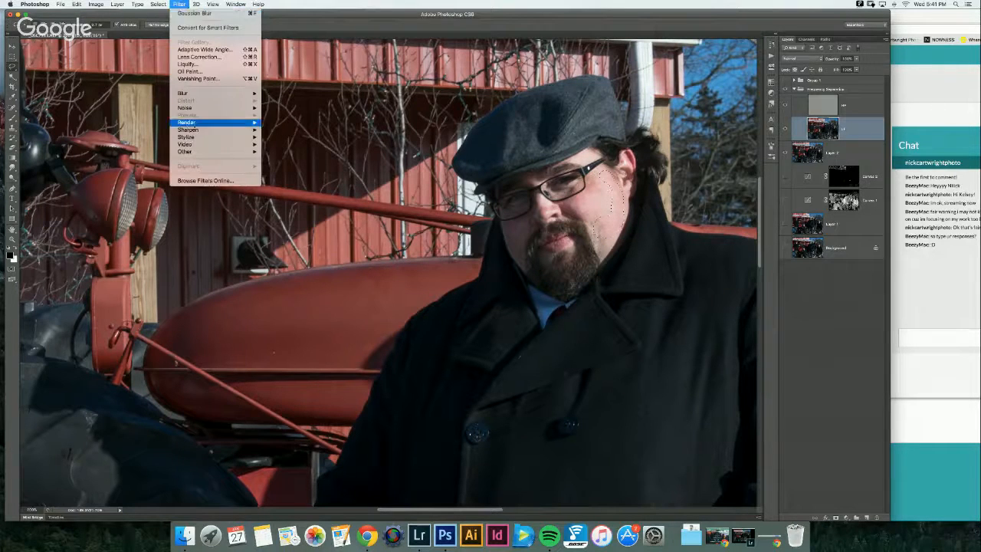
mouse_move(217, 95)
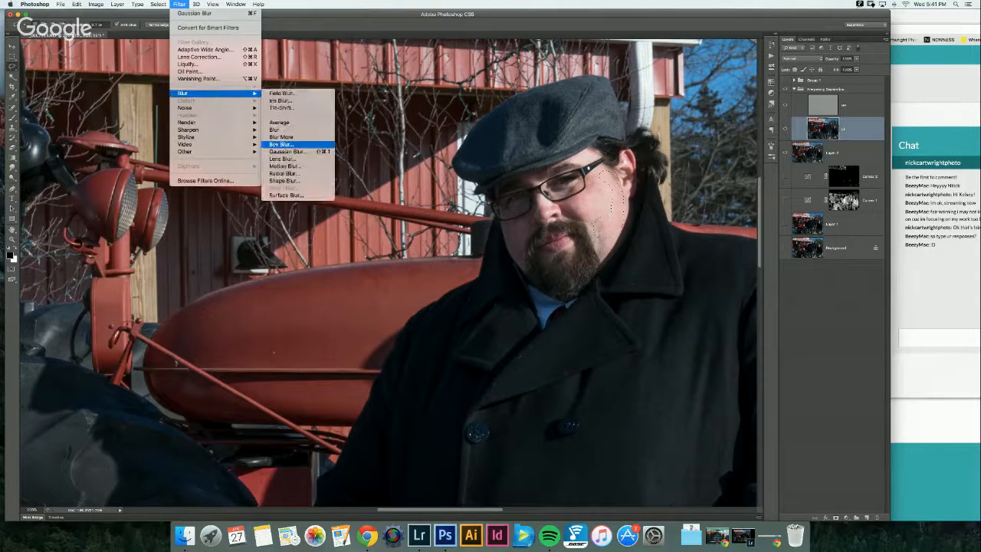
left_click(287, 151)
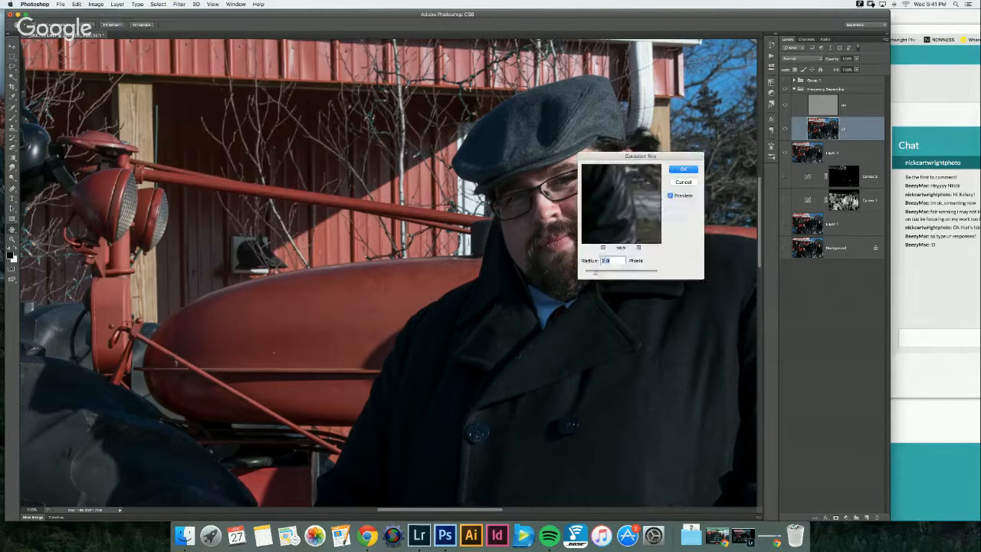
left_click_drag(634, 198, 600, 236)
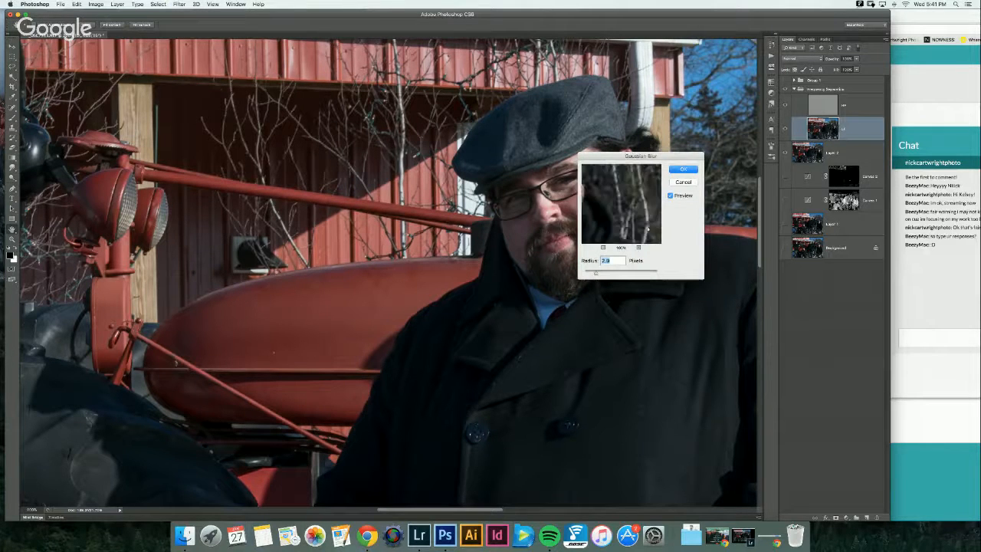
left_click_drag(613, 183, 622, 230)
left_click_drag(595, 274, 601, 274)
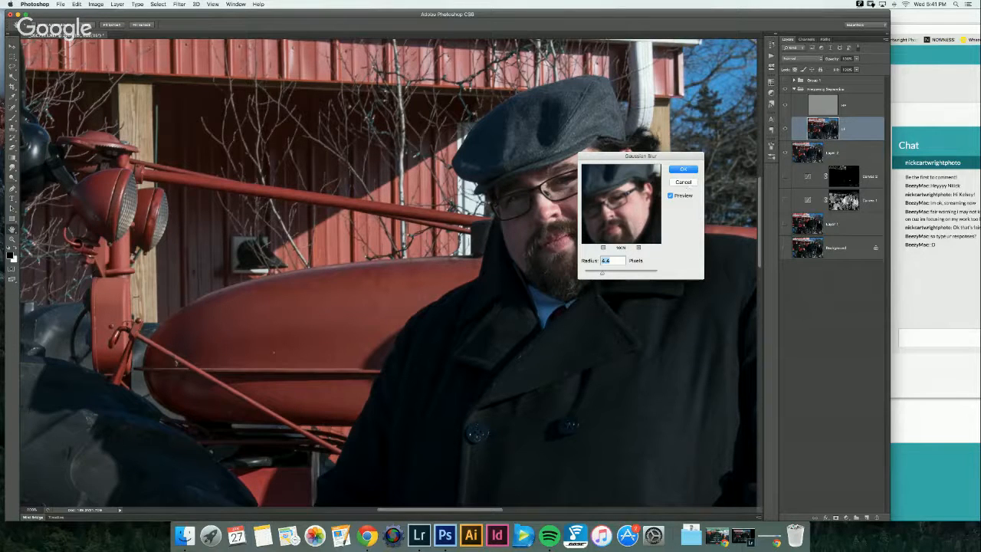
left_click_drag(601, 274, 608, 273)
left_click(682, 169)
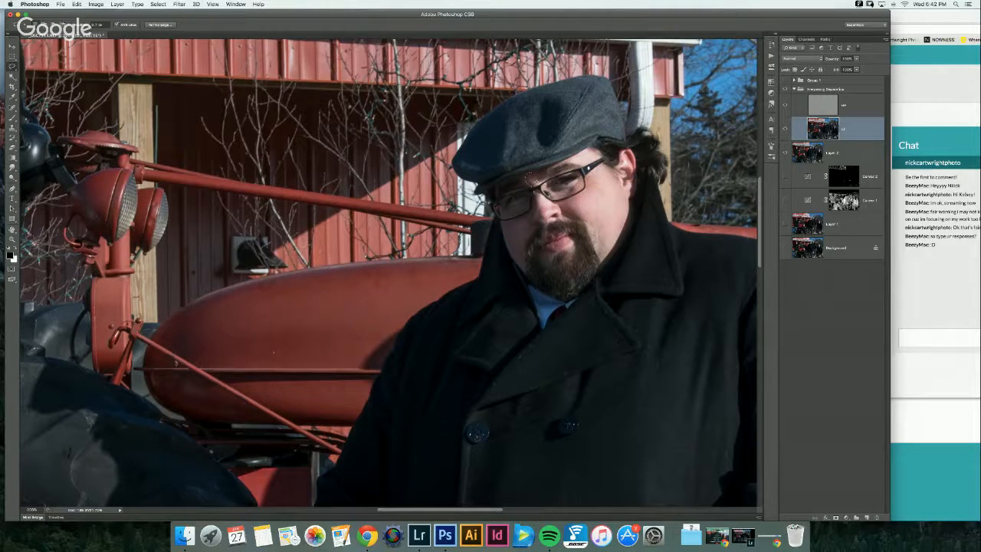
scroll(387, 272, "left", 2)
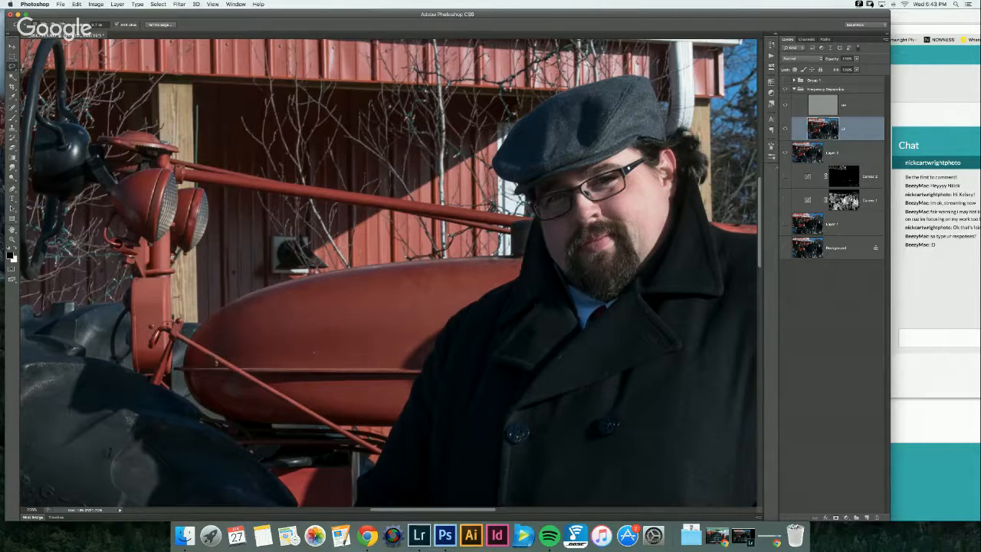
left_click(637, 192)
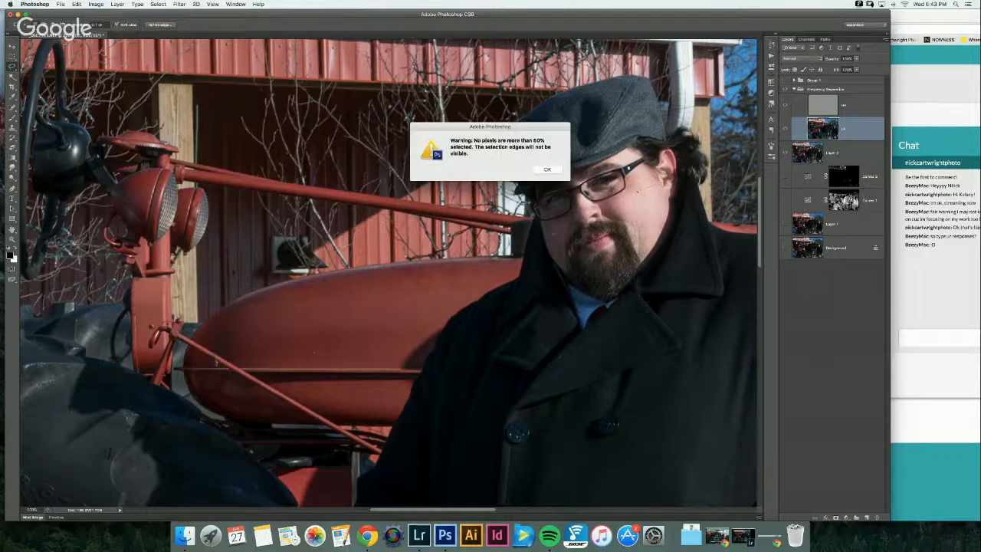
left_click(545, 169)
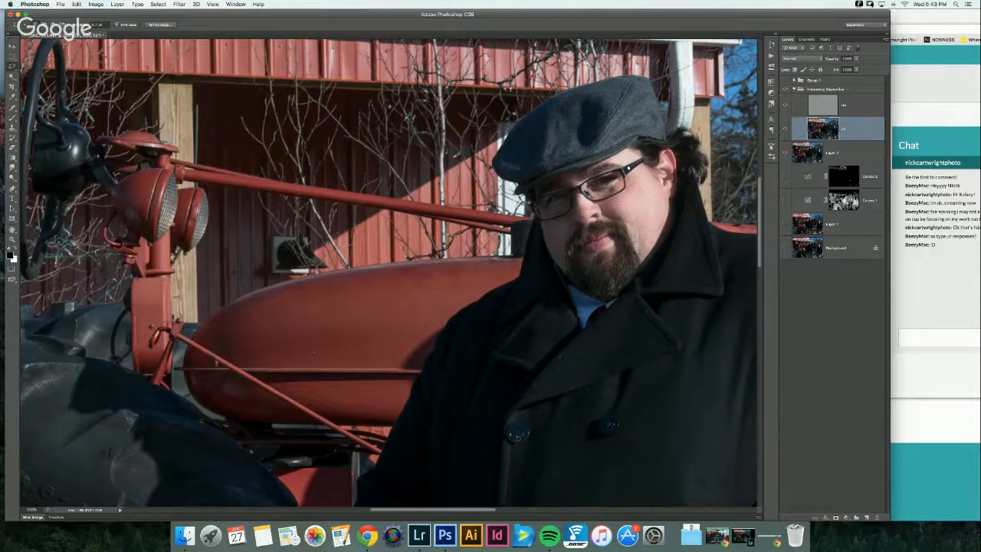
scroll(389, 272, "right", 2)
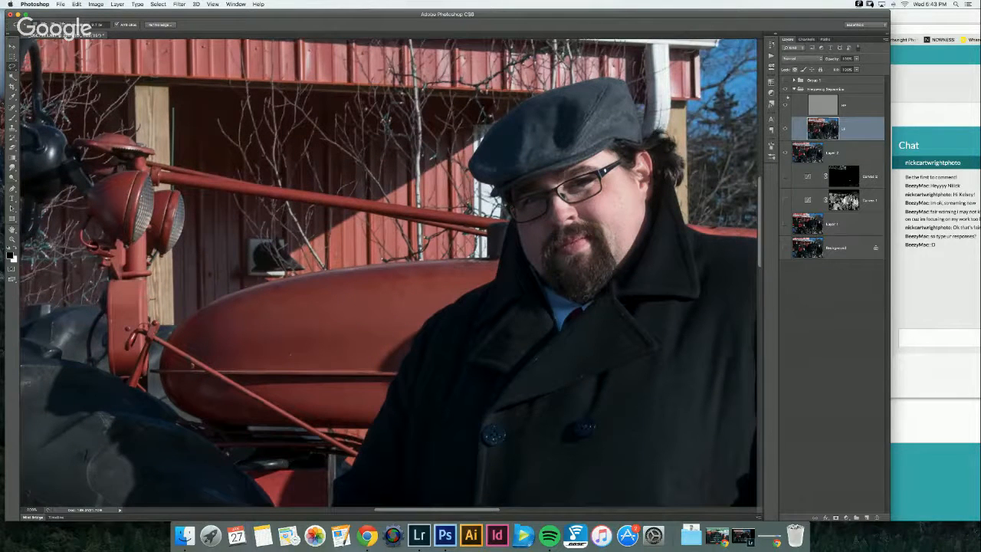
Step: Collapse the Frequency Separation group and compare the bearded man's face up close with the group hidden and shown
left_click(794, 89)
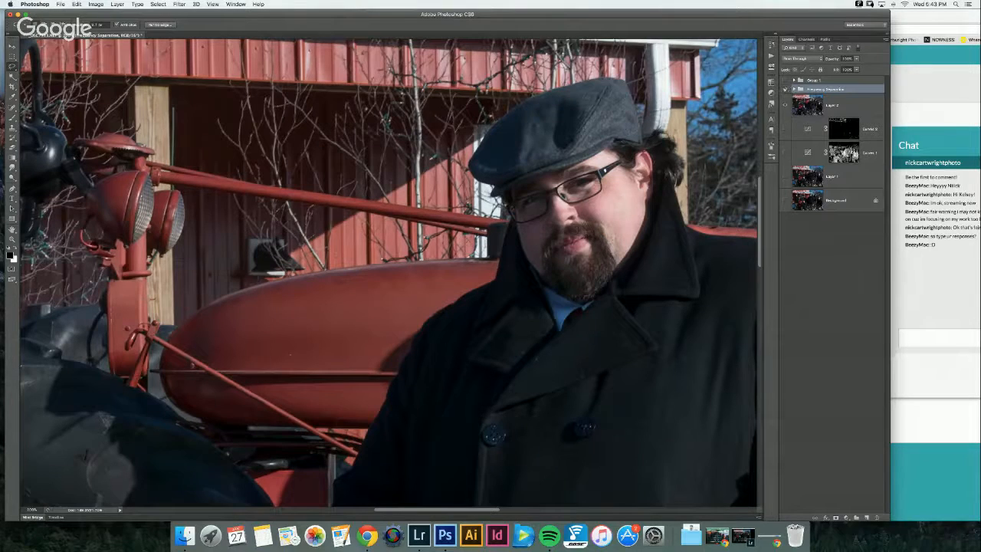
left_click(784, 90)
left_click(784, 90)
key("super+plus")
key("super+plus")
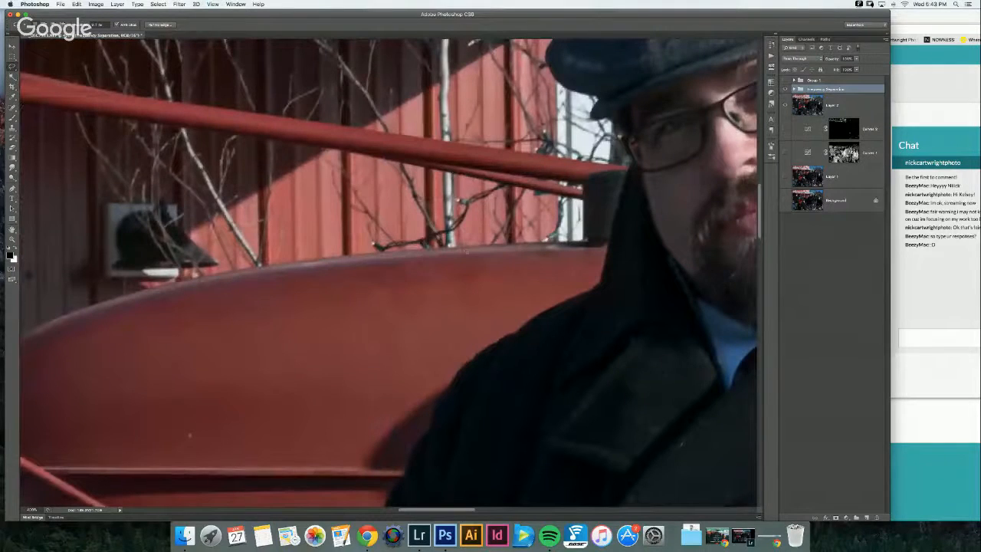
scroll(668, 207, "right", 8)
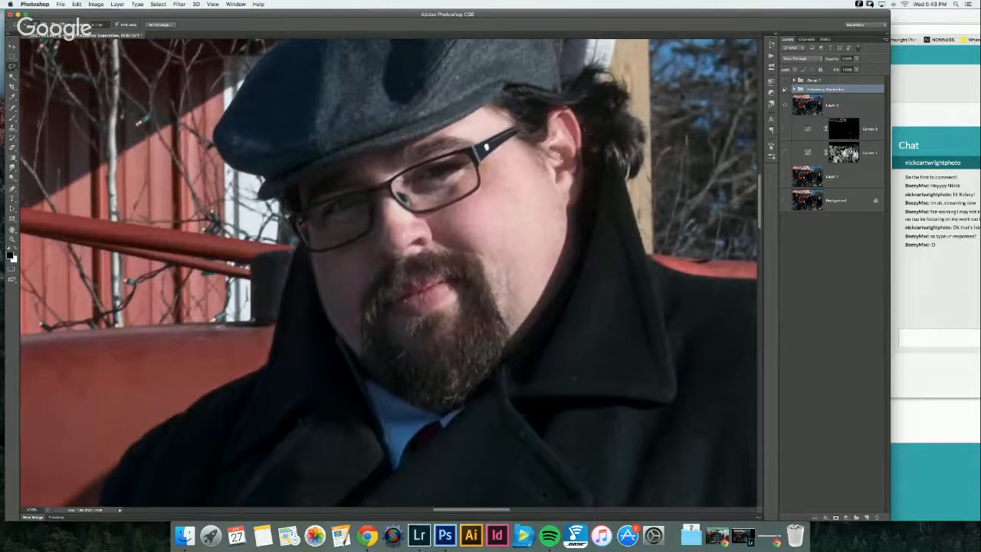
left_click(786, 89)
left_click(785, 89)
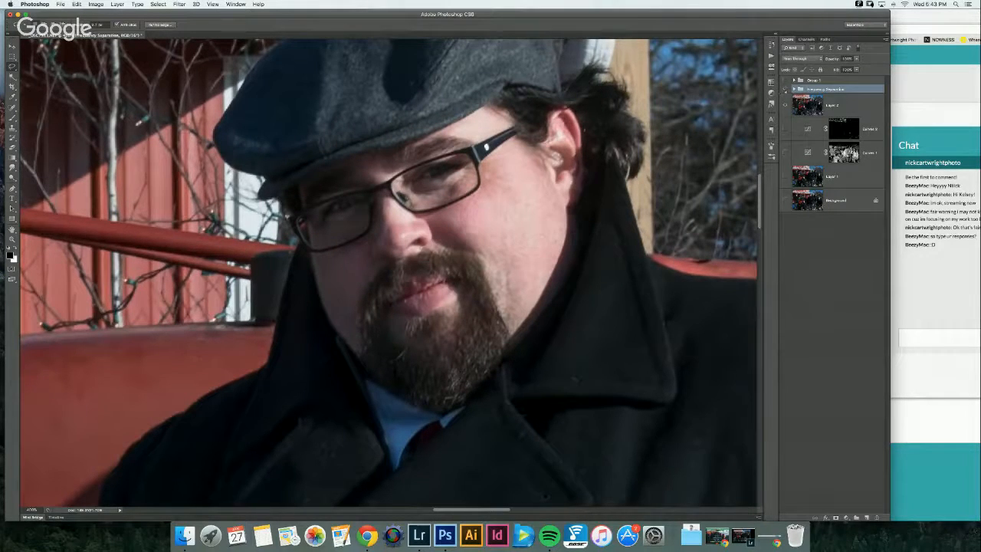
Step: Toggle the Frequency Separation group's visibility several times to judge the skin smoothing on the bearded man's face, leaving the group shown
left_click(786, 88)
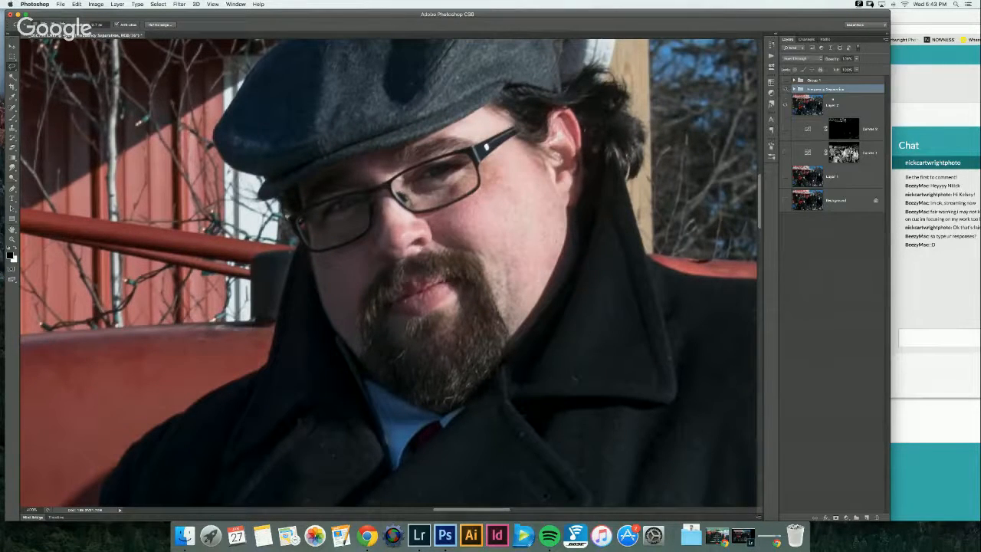
left_click(784, 90)
left_click(784, 90)
left_click(785, 90)
left_click(785, 89)
left_click(785, 89)
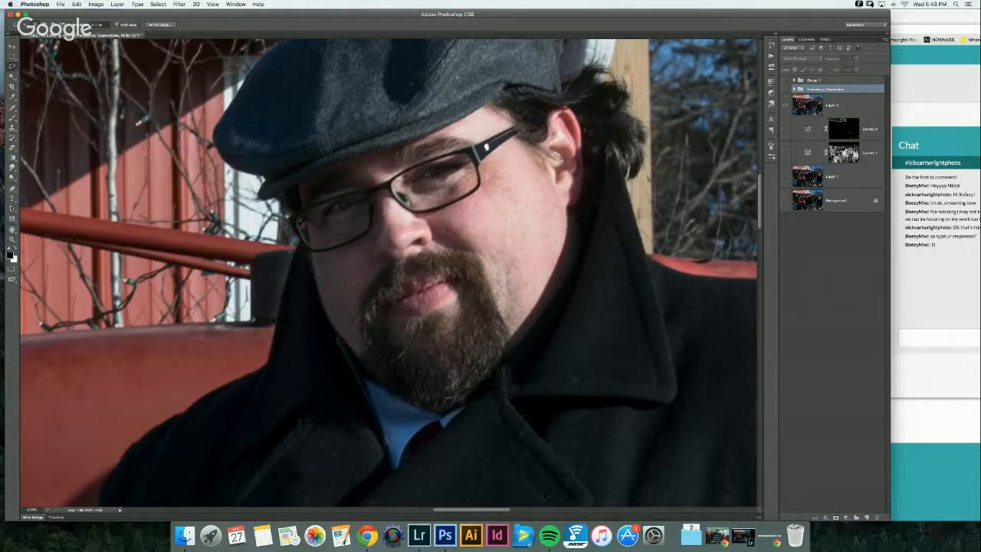
left_click(785, 89)
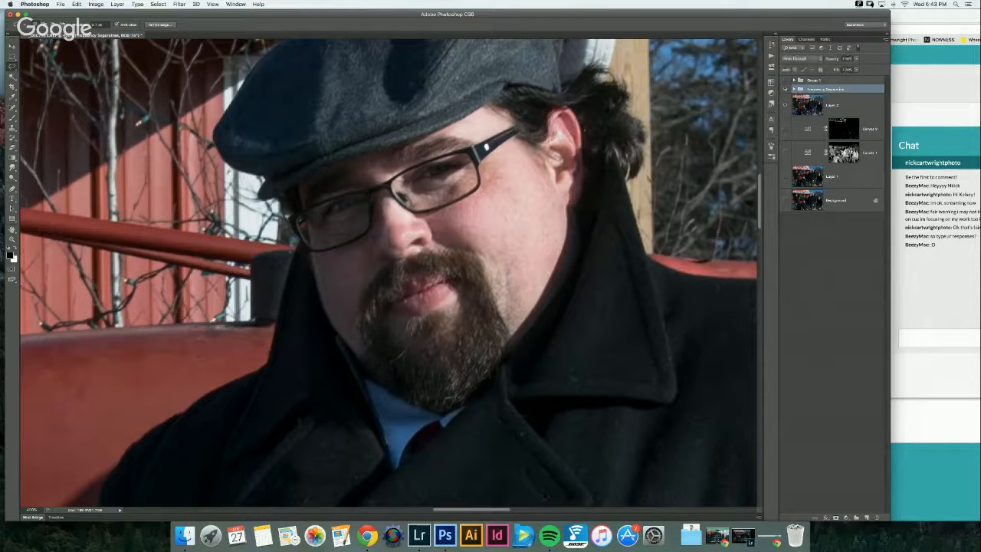
left_click(786, 89)
left_click(785, 89)
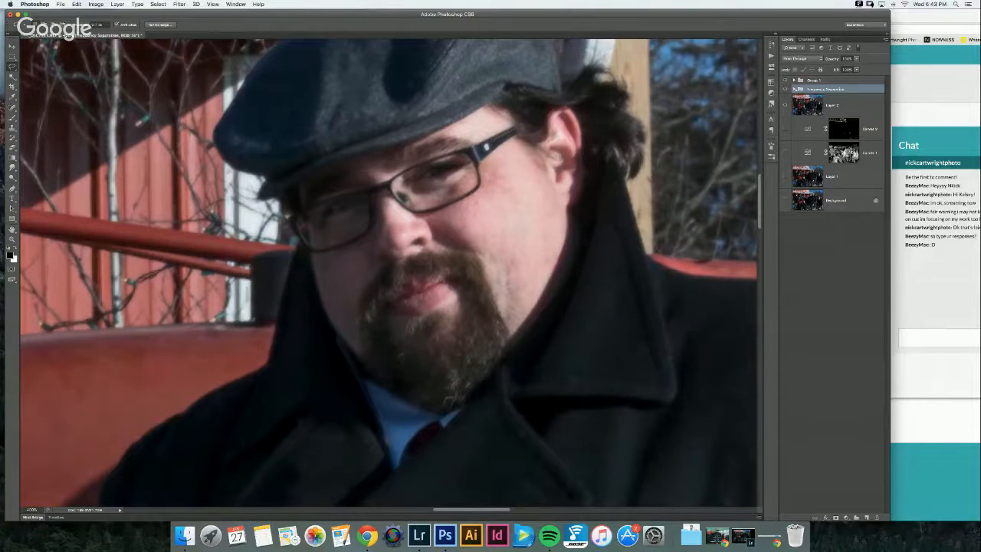
left_click(797, 89)
left_click(795, 89)
left_click(784, 89)
left_click(785, 89)
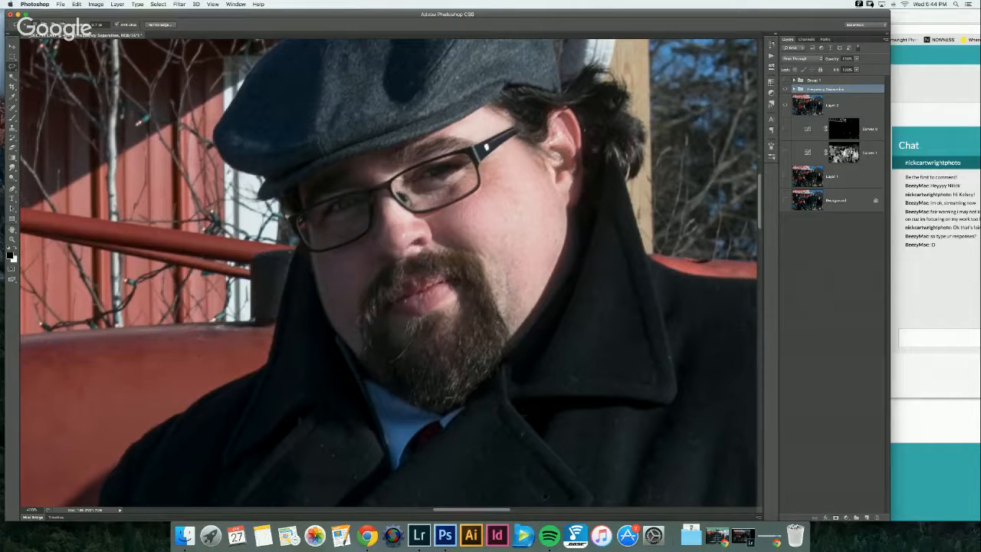
Step: Inspect the layers inside the Frequency Separation group and inside Group 1, collapsing both groups again
left_click(794, 89)
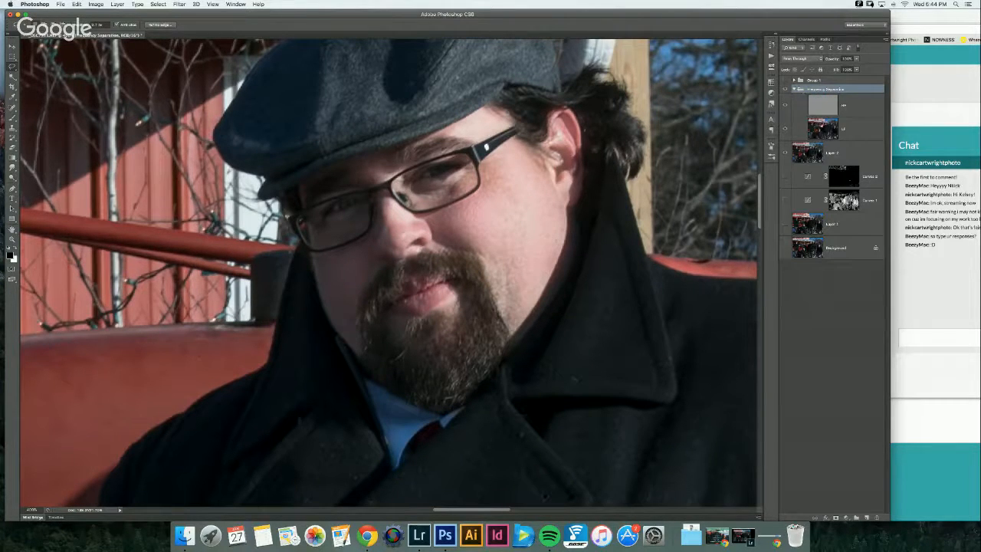
left_click(820, 105)
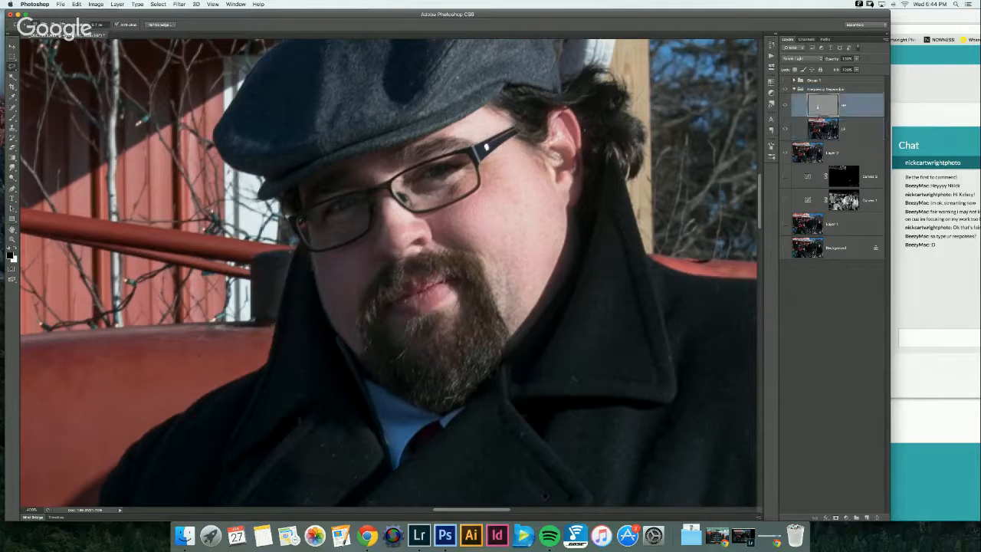
left_click(819, 131)
left_click(800, 90)
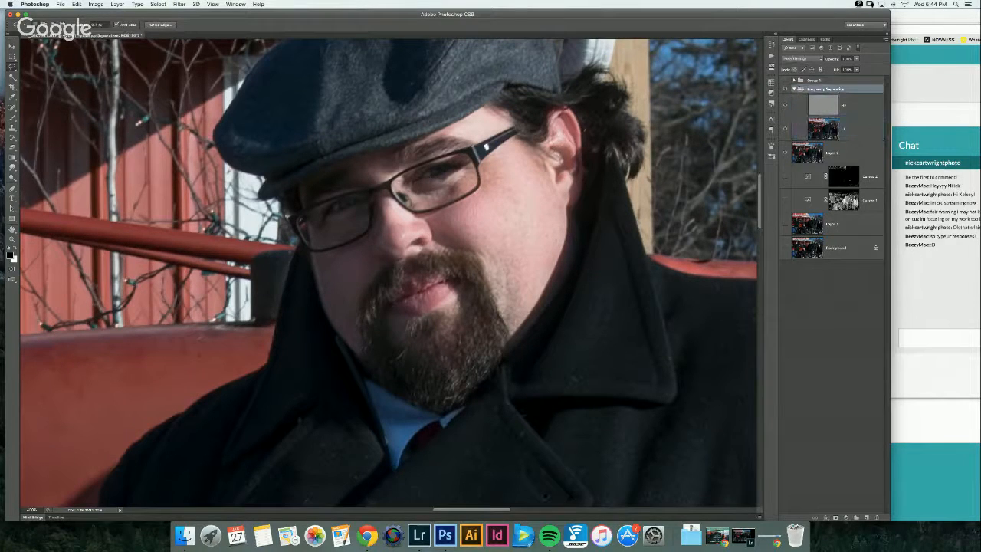
left_click(794, 90)
left_click(793, 80)
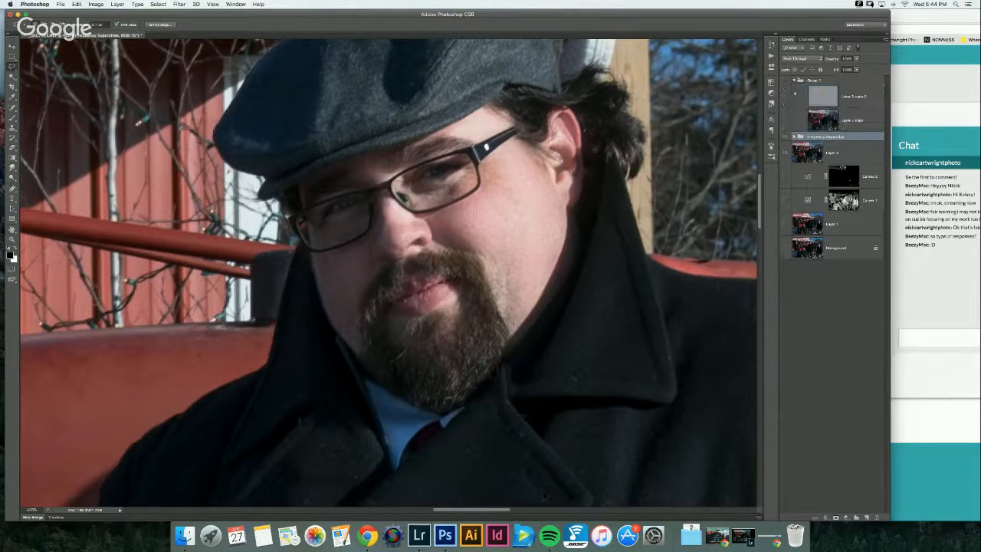
left_click(794, 80)
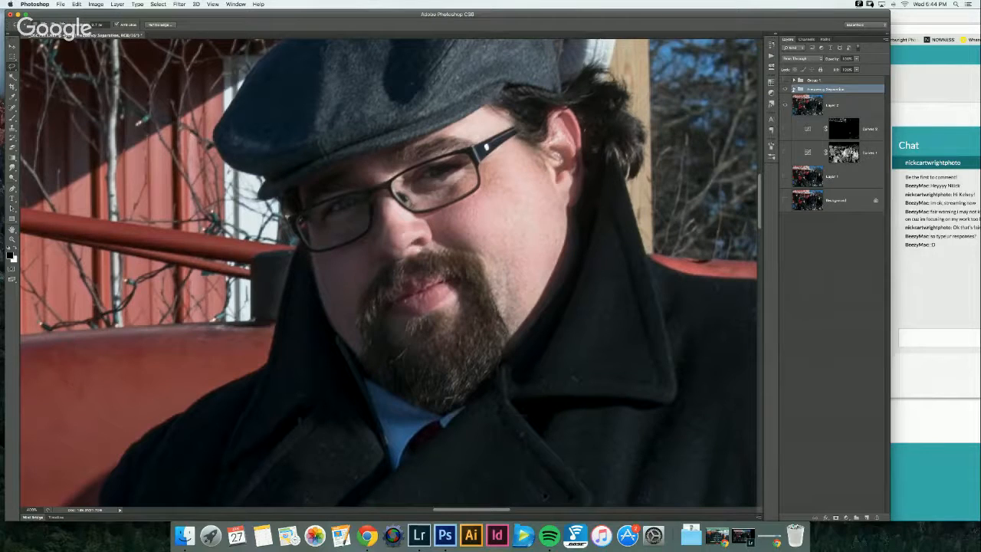
Step: Show Group 1 with the whole photo in view and set its gray high-pass layer's blend mode to Linear Light
left_click(799, 80)
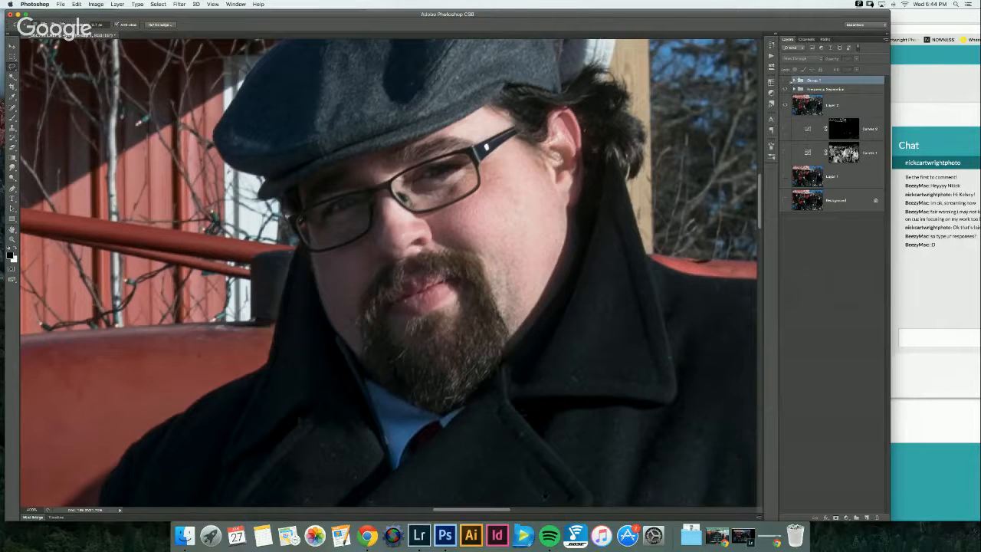
key("super+0")
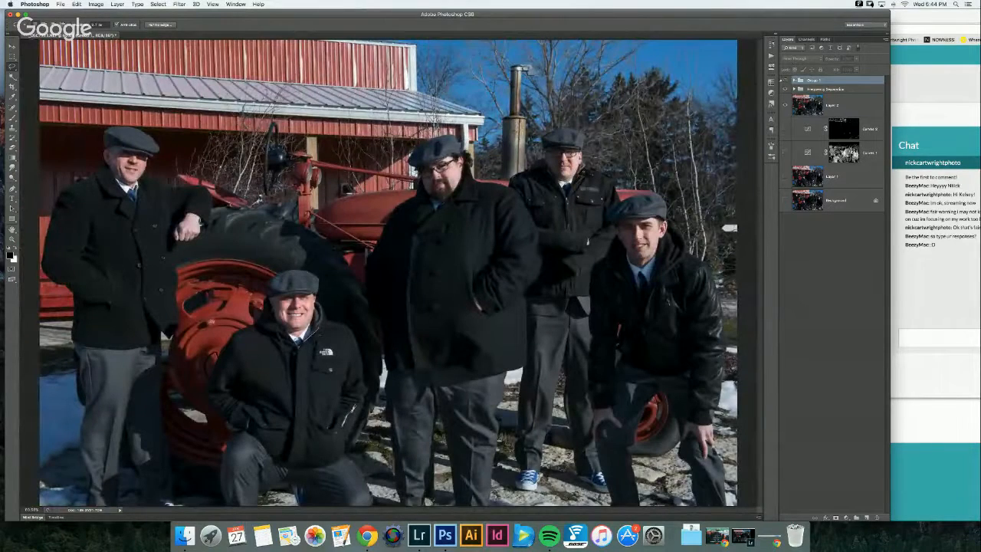
left_click(785, 81)
left_click(794, 81)
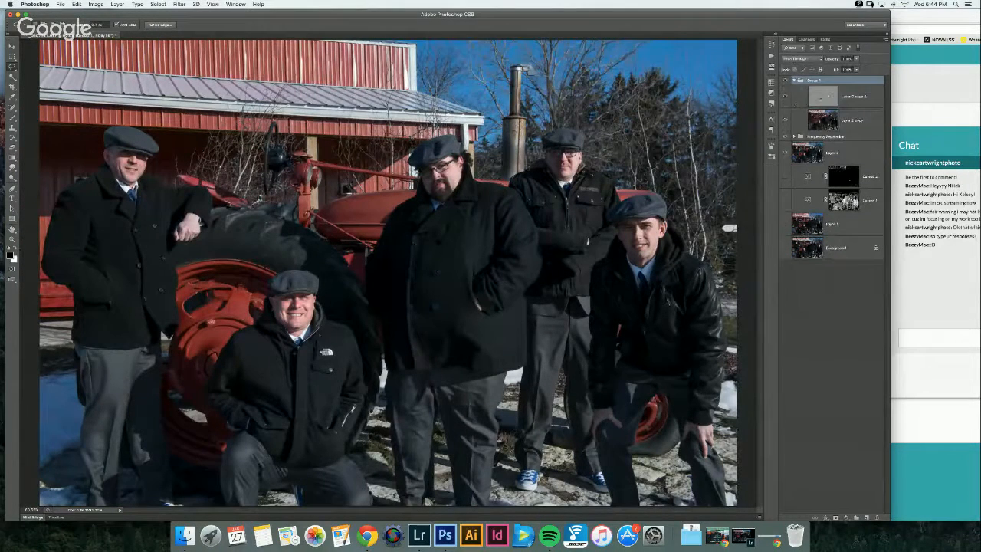
left_click(826, 96)
left_click(797, 59)
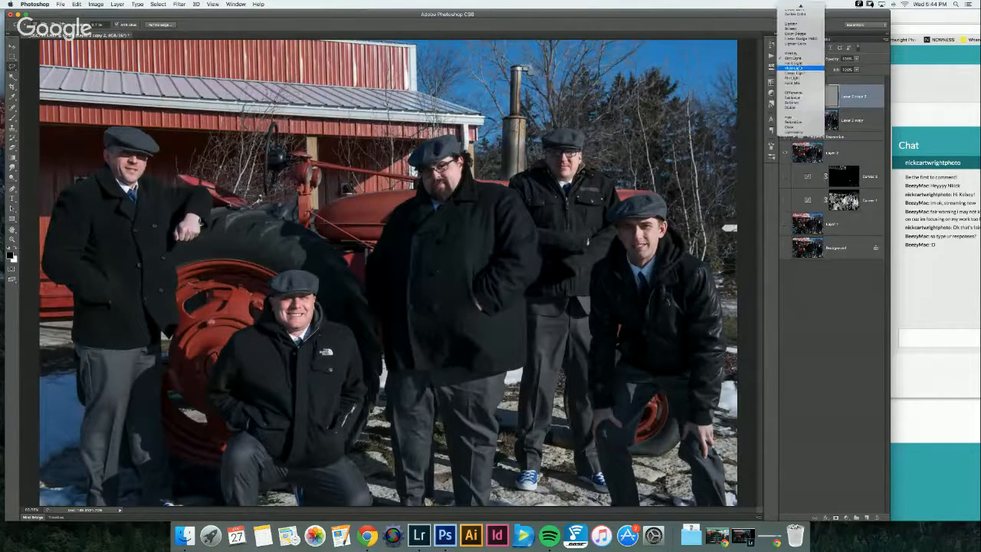
left_click(794, 73)
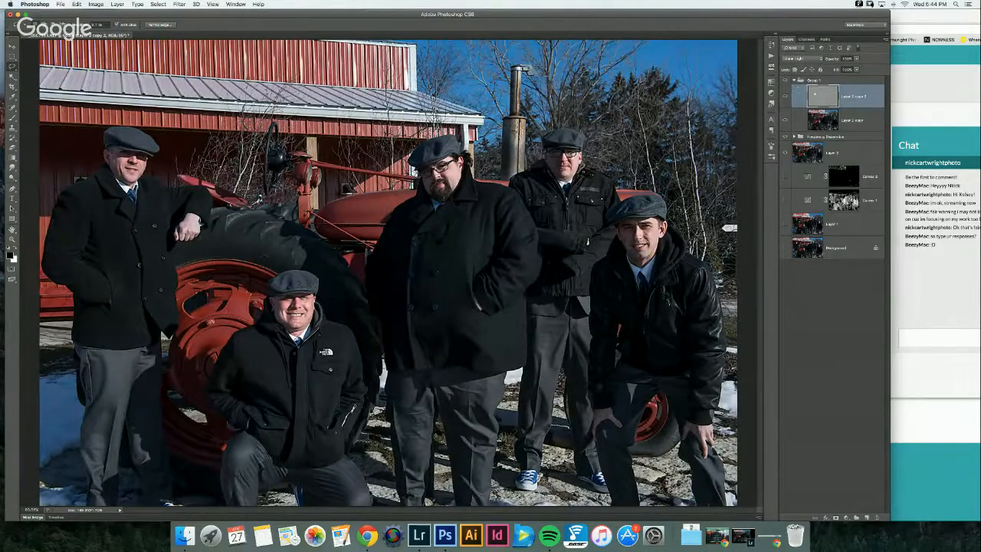
Step: Compare the photo with the high-pass layer hidden and shown, then collapse Group 1 and hide it
left_click(786, 98)
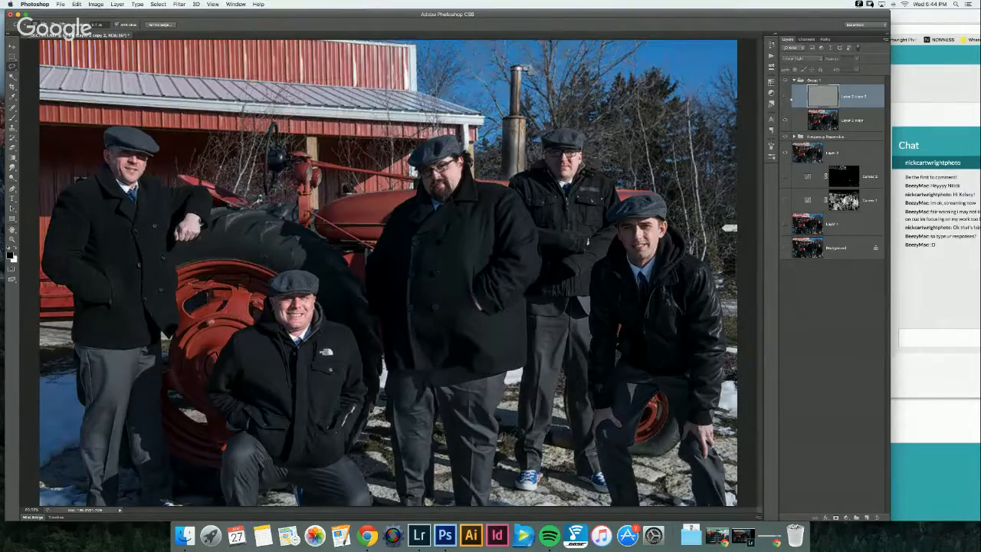
left_click(785, 97)
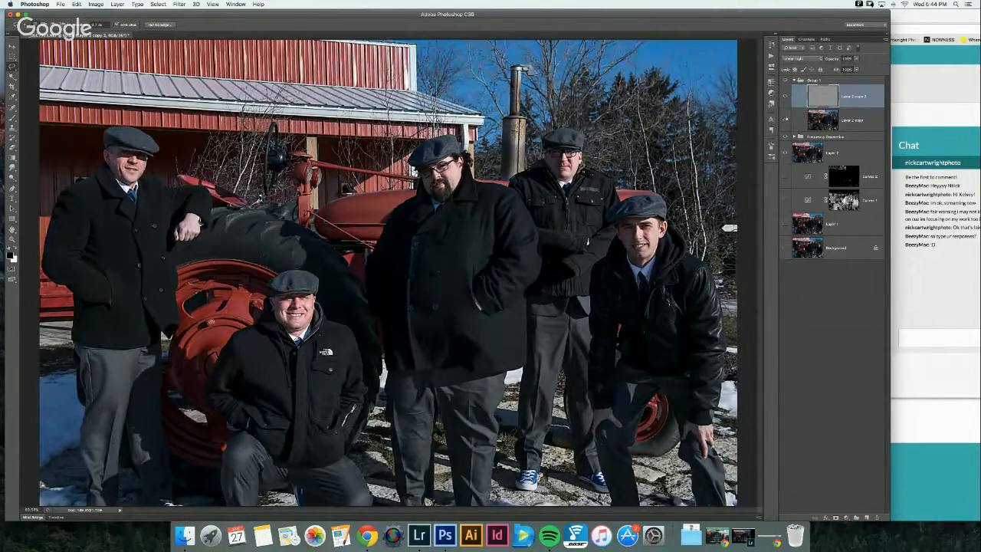
left_click(795, 80)
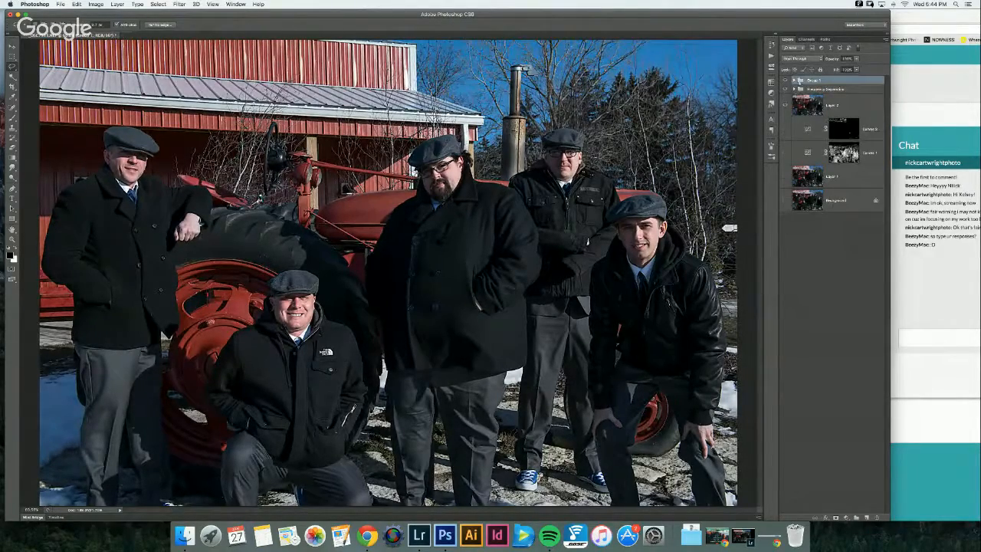
left_click(785, 80)
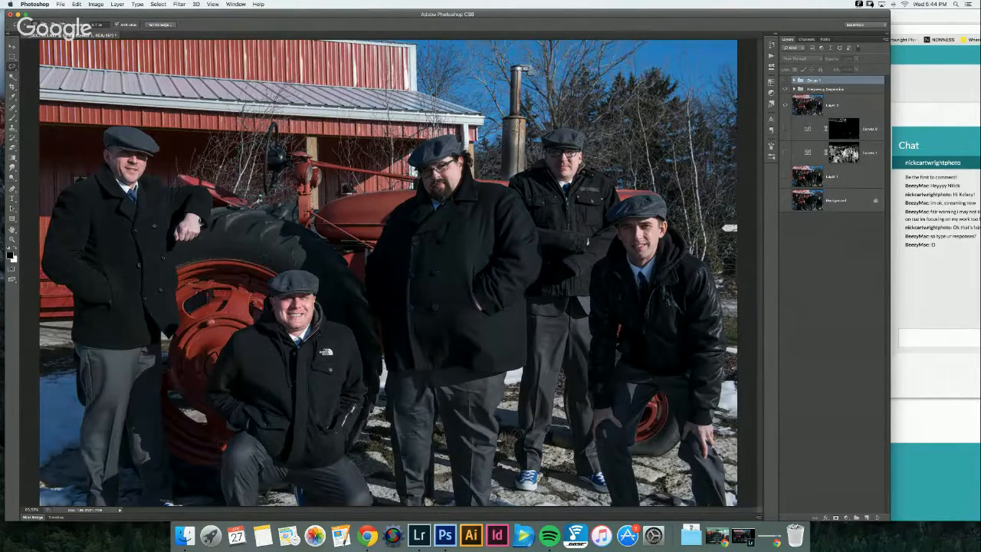
Step: Expand the Frequency Separation group, compare the photo with the LF layer hidden and shown, and collapse the group
left_click(800, 89)
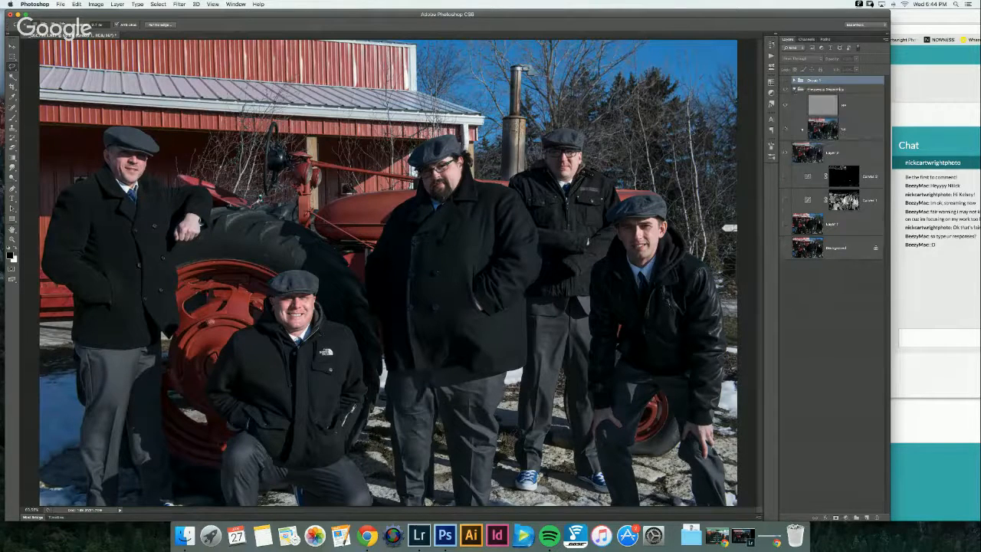
left_click(794, 131)
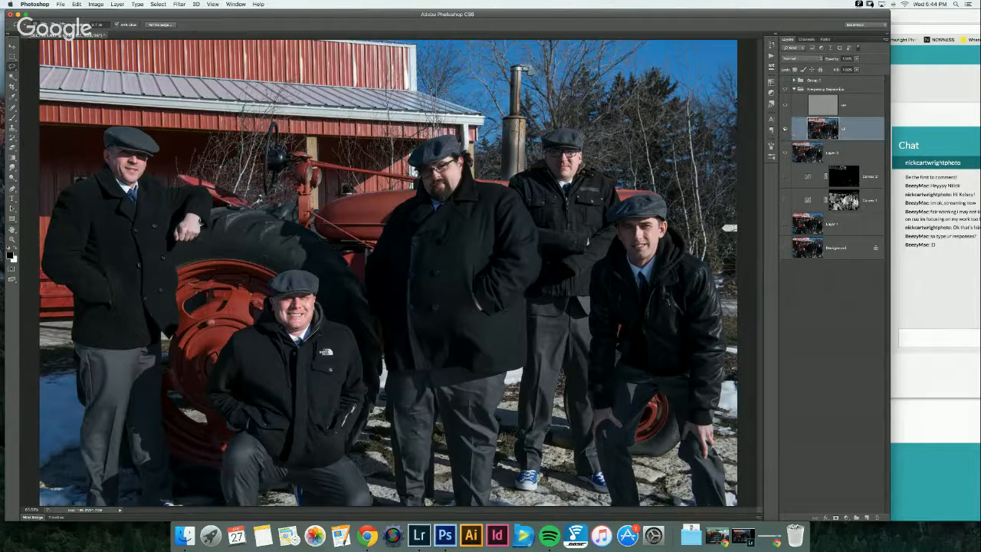
left_click(784, 129)
left_click(784, 129)
left_click(794, 89)
Step: Add a black layer mask to the Frequency Separation group
left_click(843, 106)
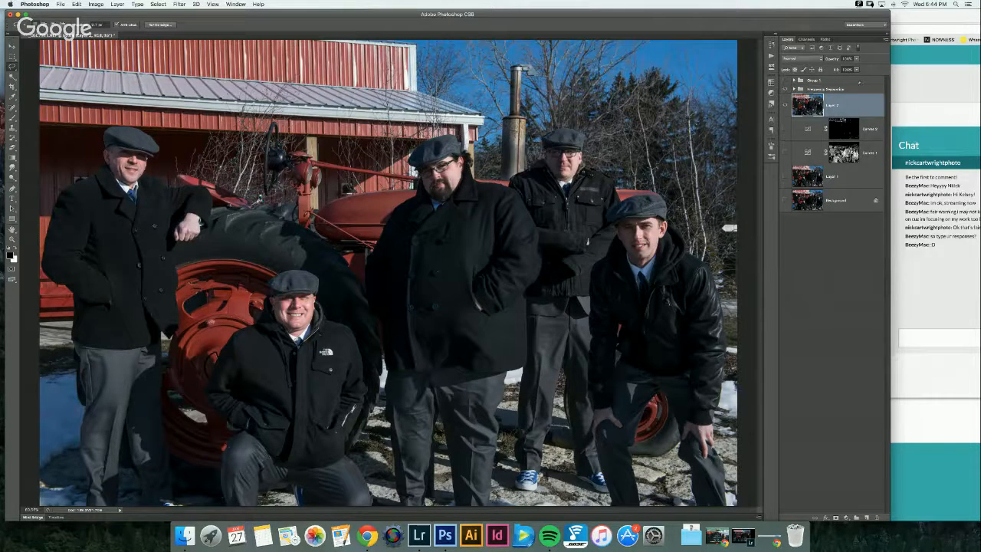
left_click(859, 82)
left_click(855, 89)
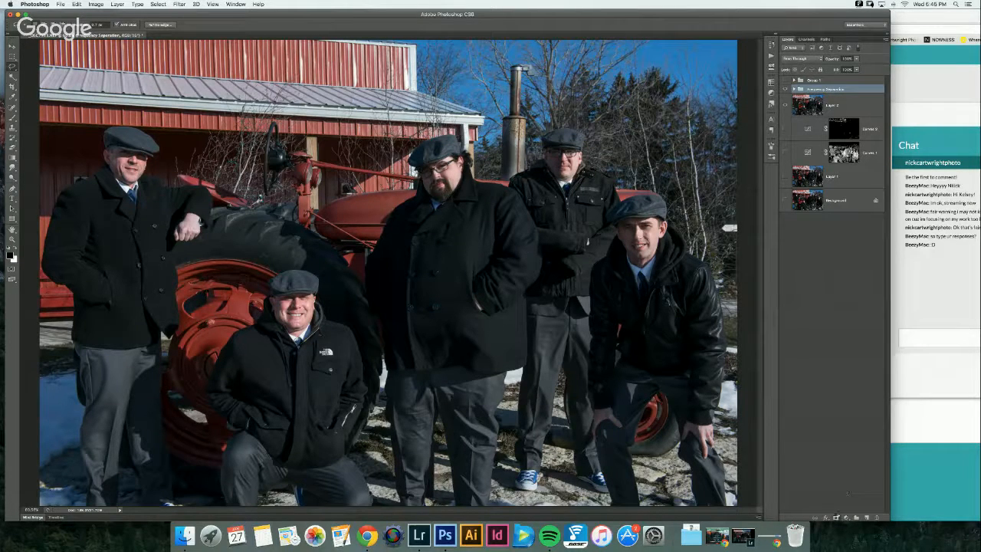
left_click(838, 517, "alt")
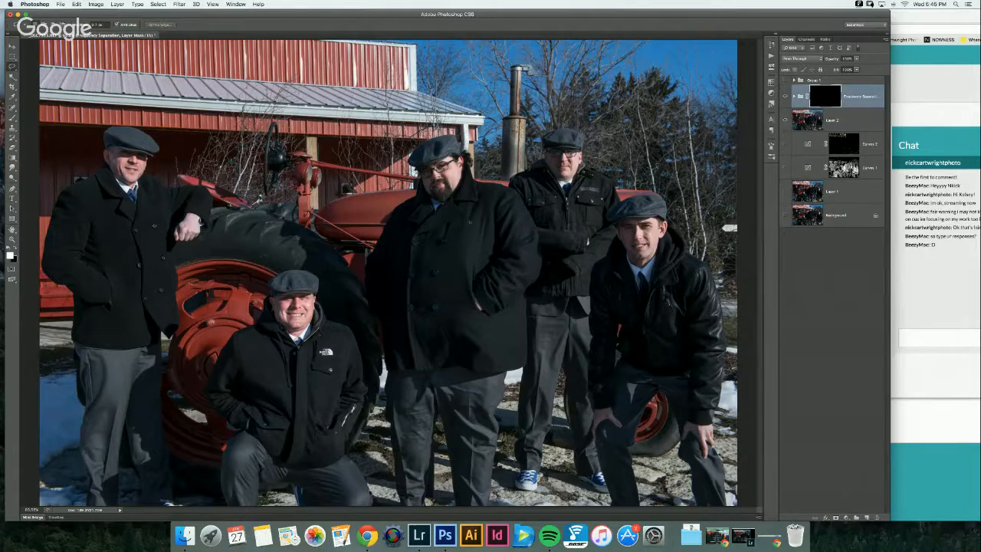
Step: Activate the Brush tool with the bearded man's face in view, and add a white layer mask to the LF layer with black as foreground
key("super+plus")
key("super+plus")
key("super+plus")
key("super+plus")
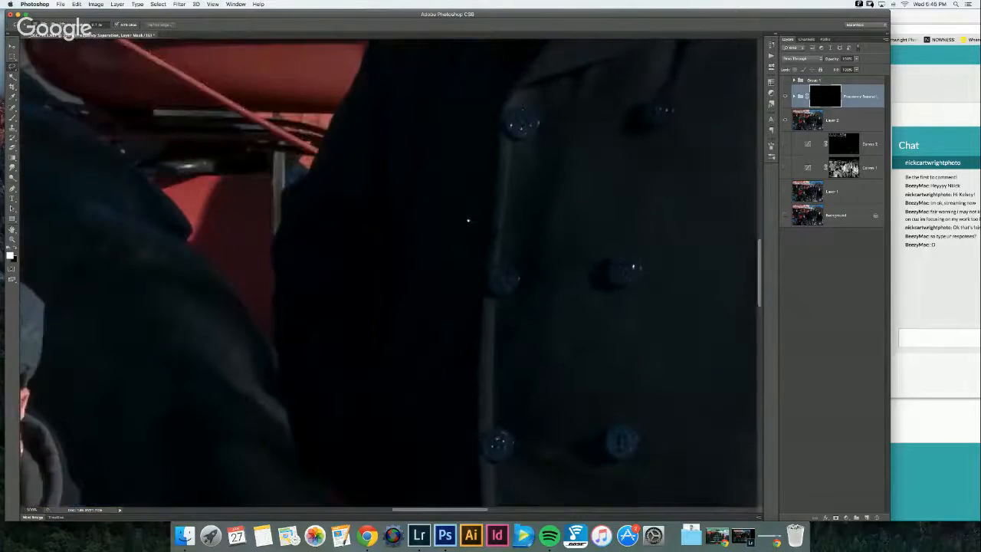
key("super+minus")
key("super+minus")
key("super+minus")
scroll(389, 272, "up", 2)
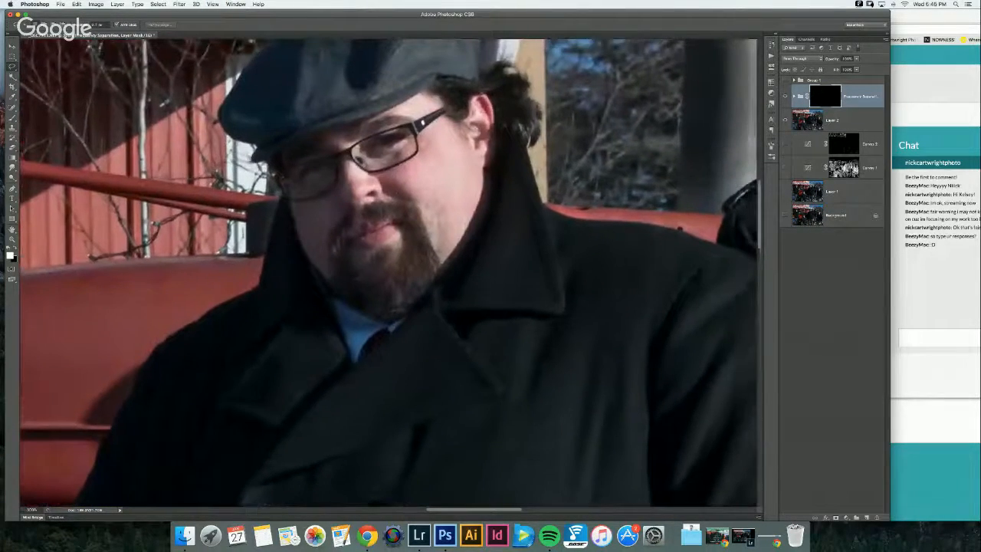
key("b")
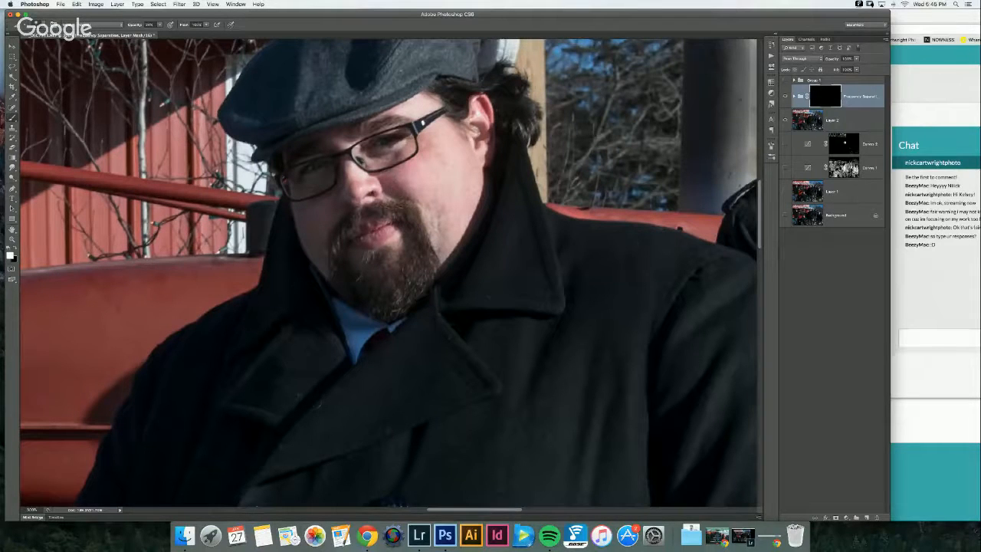
left_click(794, 97)
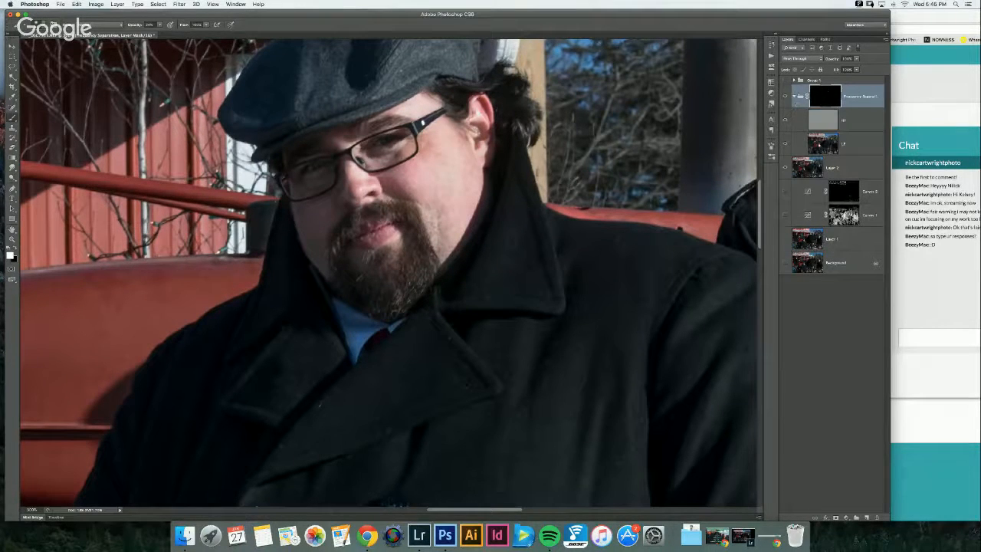
left_click(820, 145)
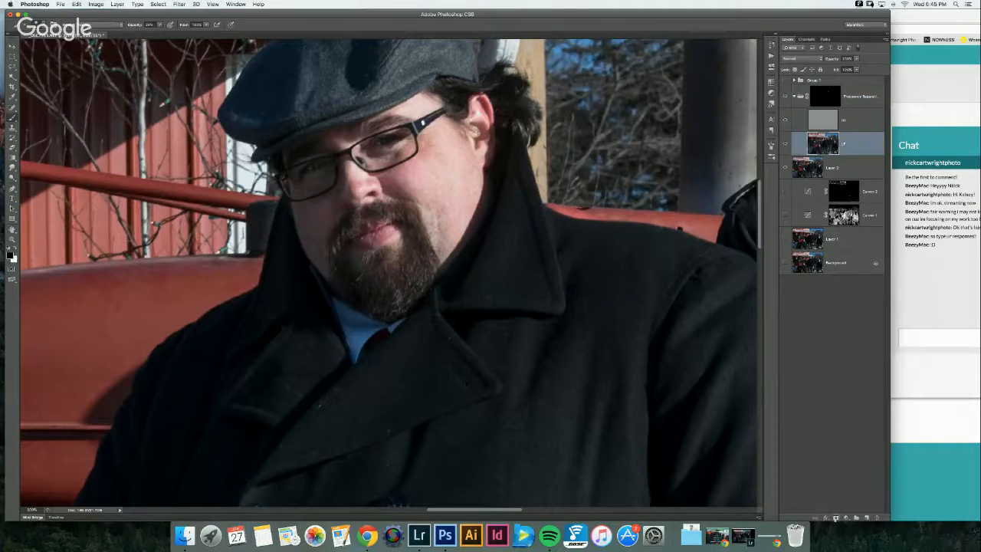
left_click(835, 518)
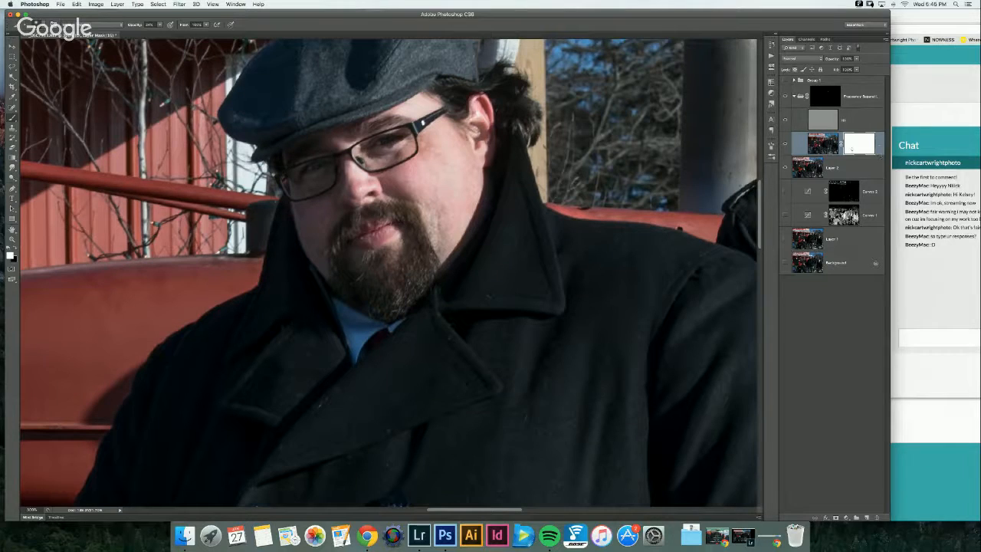
key("x")
Step: Target the LF layer's image and lasso a narrow patch of the bearded man's cheek beside his ear
left_click(794, 96)
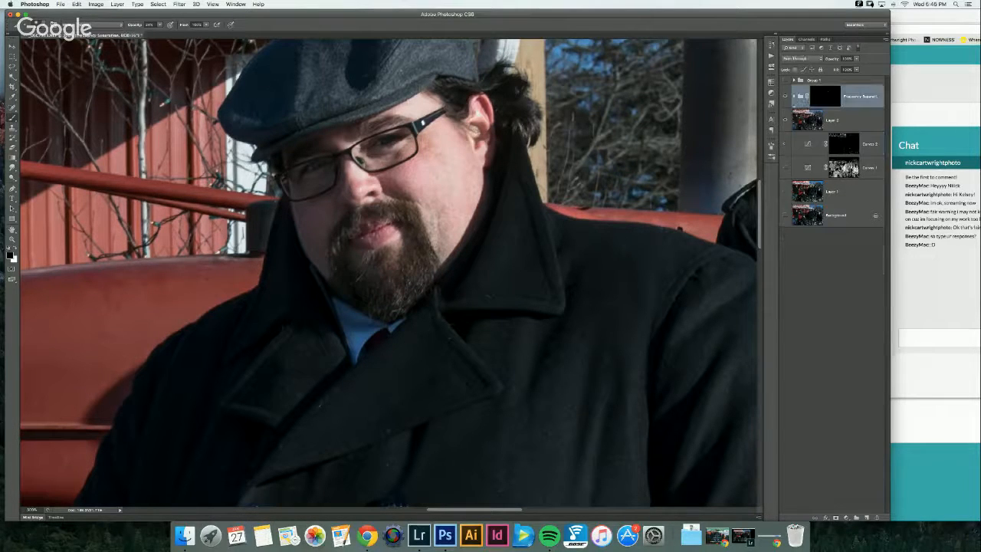
left_click(796, 97)
left_click(823, 144)
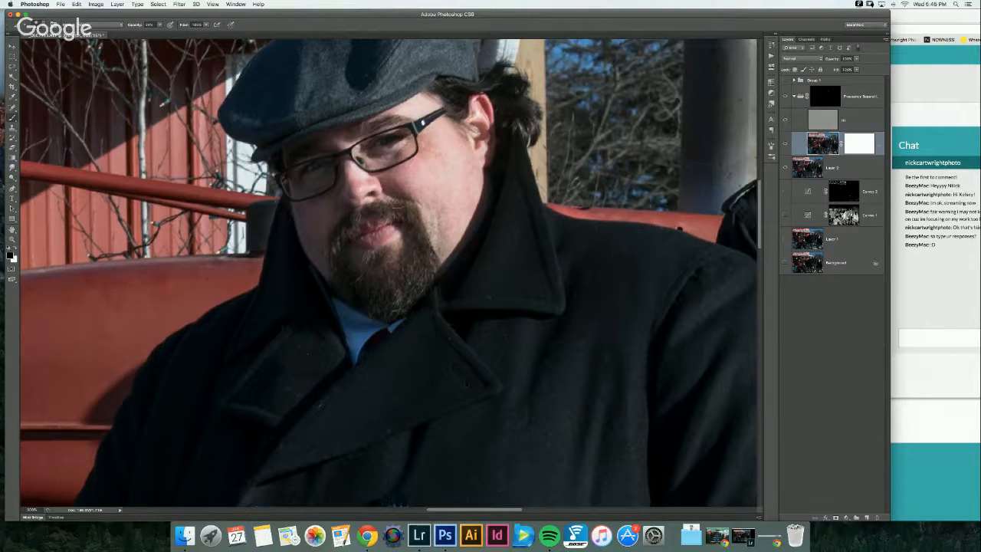
key("l")
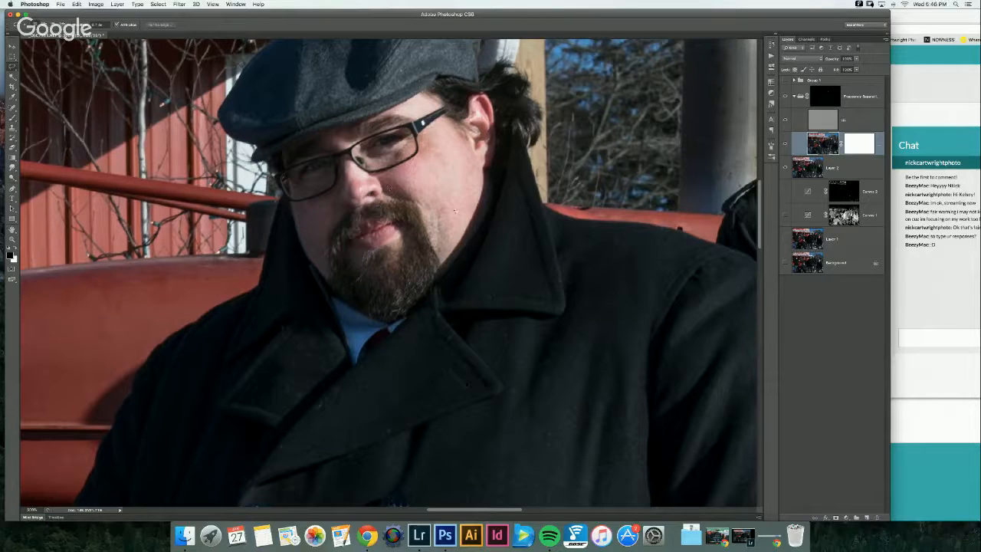
left_click_drag(469, 200, 488, 198)
scroll(389, 273, "left", 10)
scroll(389, 273, "up", 4)
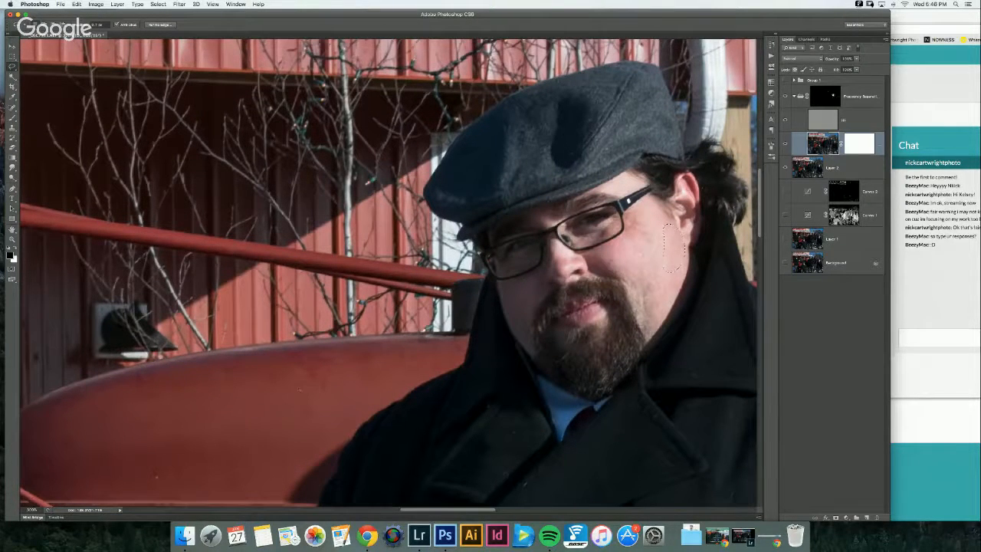
Step: Select the Frequency Separation group's black mask and collapse the group
left_click(825, 98)
left_click(822, 143)
left_click(801, 101)
left_click(794, 97)
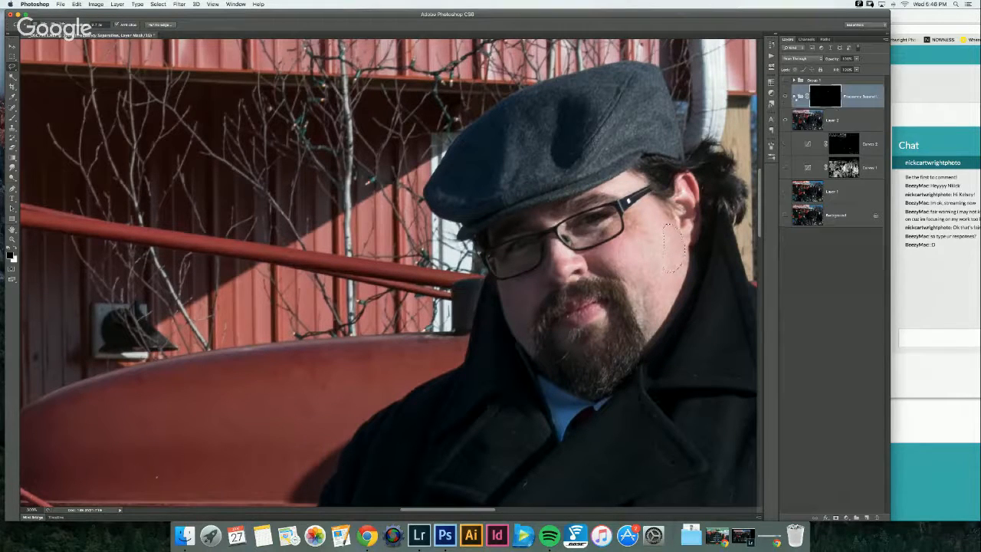
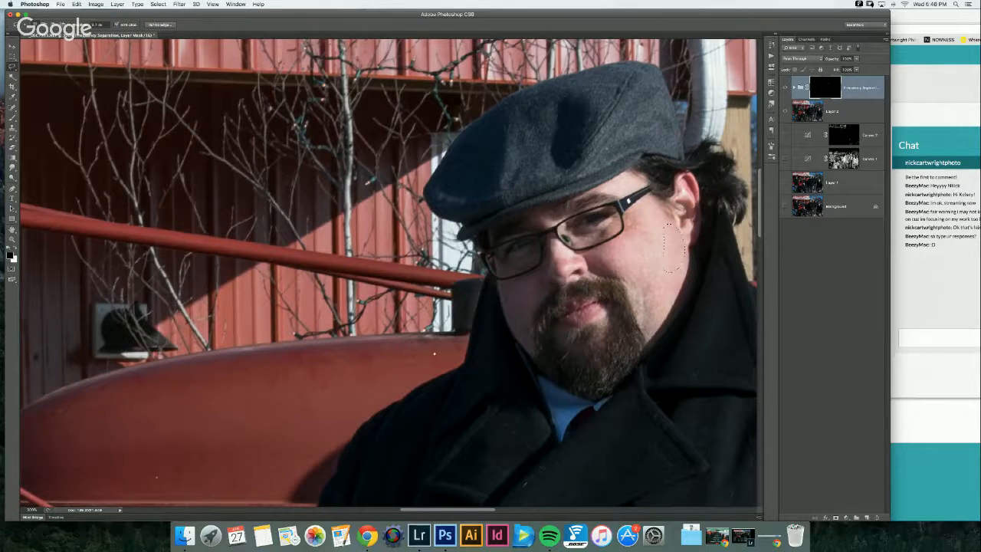
Step: Lasso a patch of the crouching man's cheek on the LF layer, reapply the last filter to it, and clear the selection
scroll(389, 379, "down", 10)
scroll(389, 379, "left", 8)
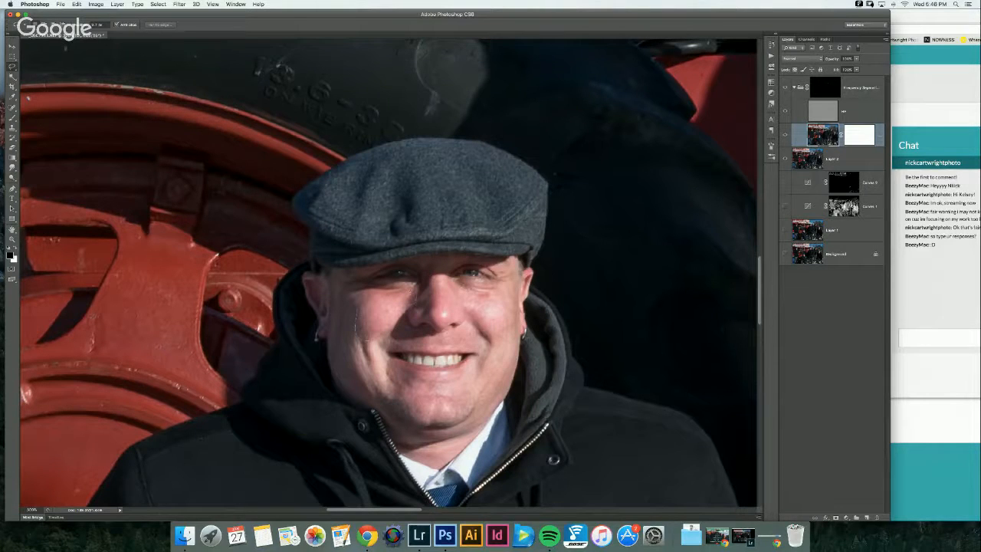
left_click_drag(357, 331, 355, 313)
left_click(179, 5)
left_click(194, 13)
key("super+f")
key("super+d")
key("super+f")
Step: Select the HF layer above the LF layer and collapse the Frequency Separation group
key("super+0")
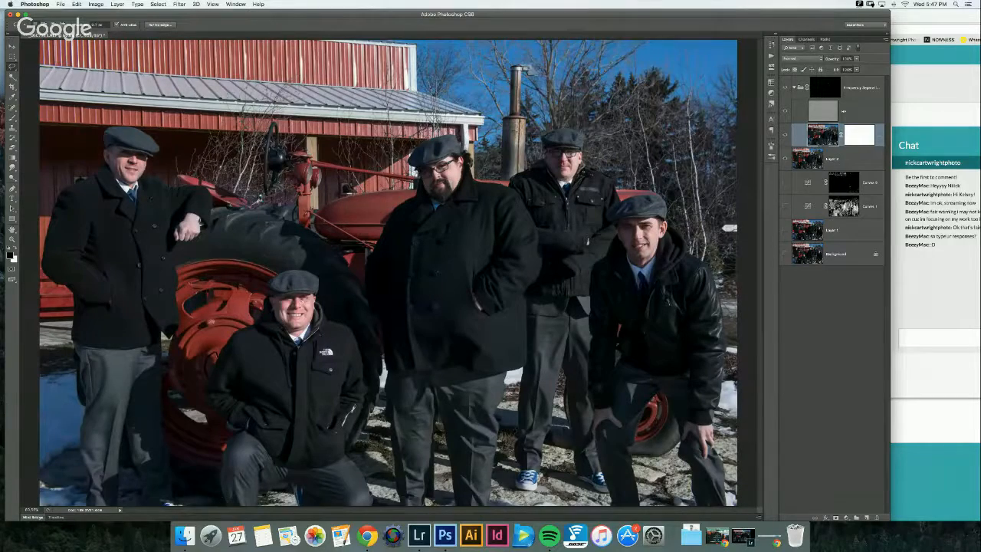
scroll(121, 161, "up", 10)
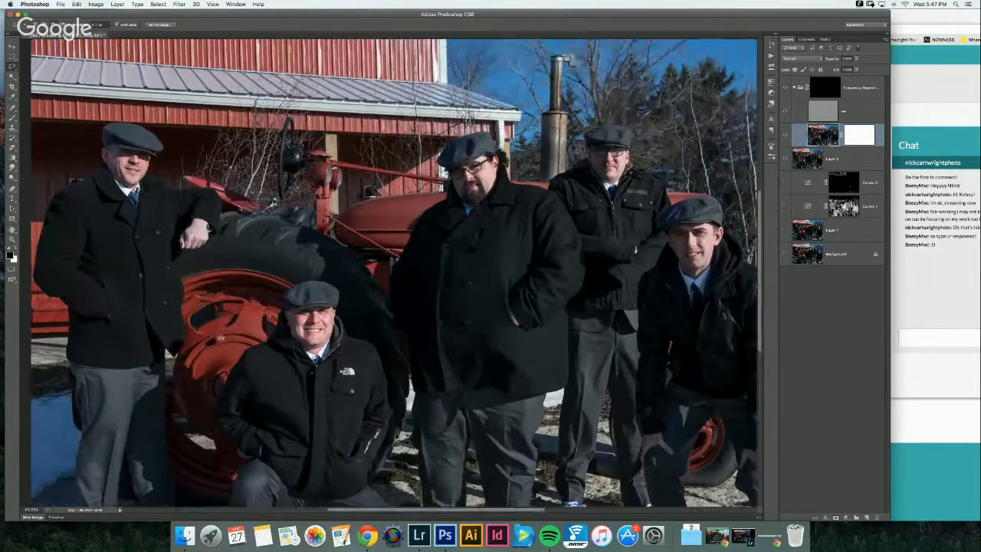
scroll(121, 161, "up", 3)
scroll(121, 161, "down", 2)
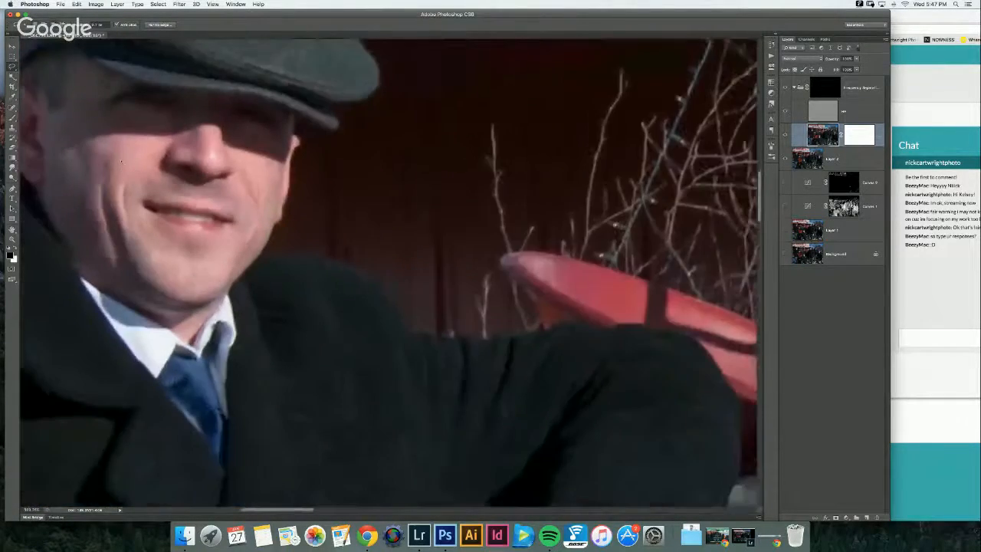
scroll(121, 161, "down", 1)
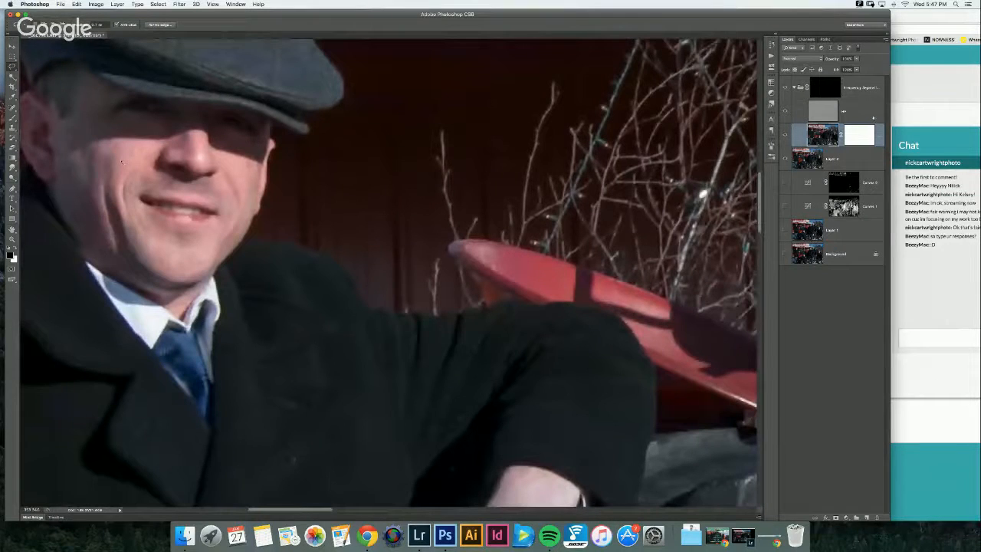
left_click(872, 116)
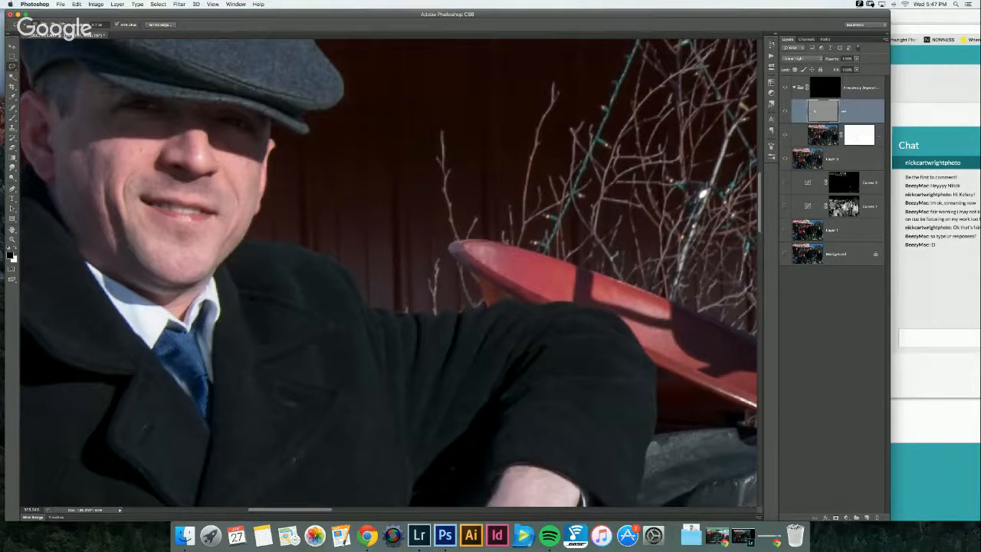
left_click(798, 87)
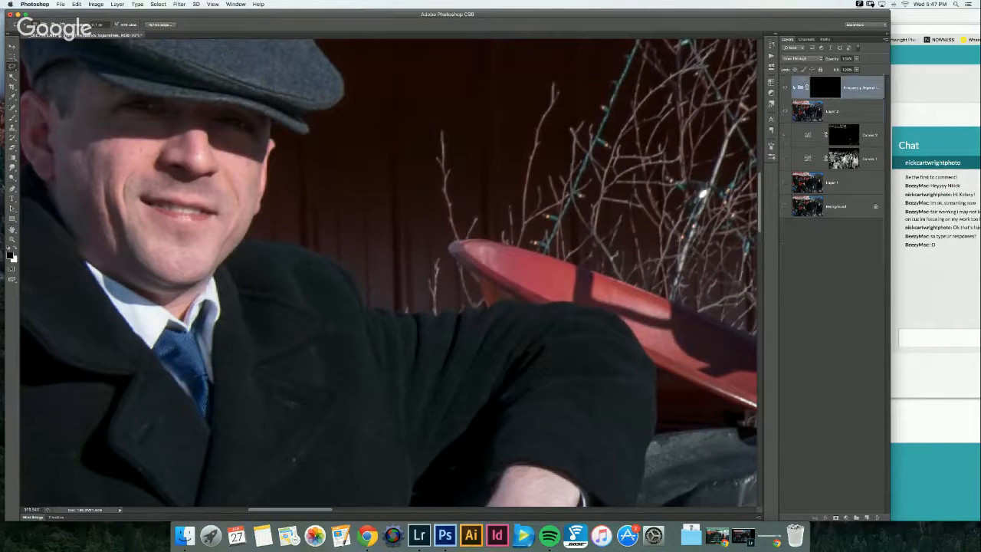
Step: Select Layer 2 below the Frequency Separation group and activate the Spot Healing Brush for the leftmost man's face
scroll(391, 272, "left", 10)
scroll(391, 273, "up", 3)
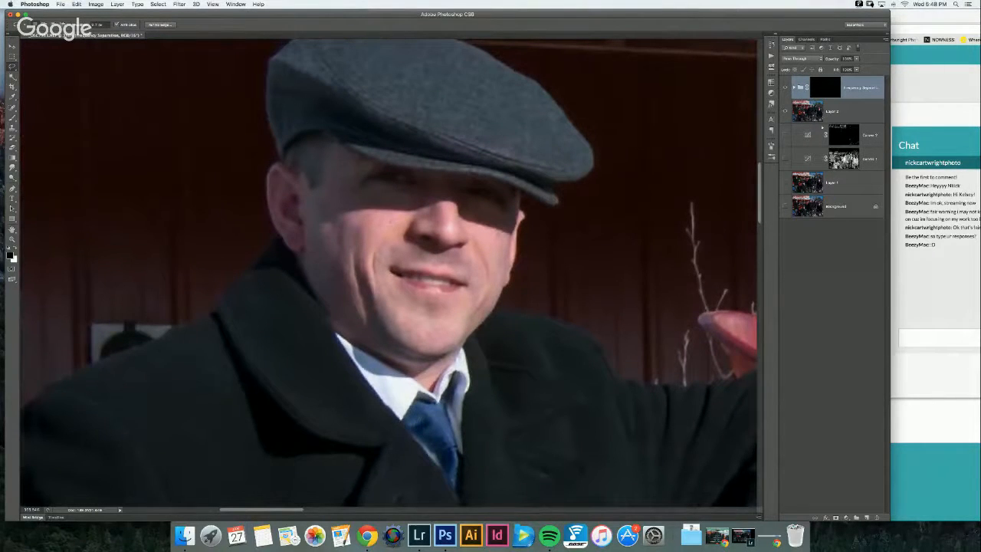
left_click(808, 111)
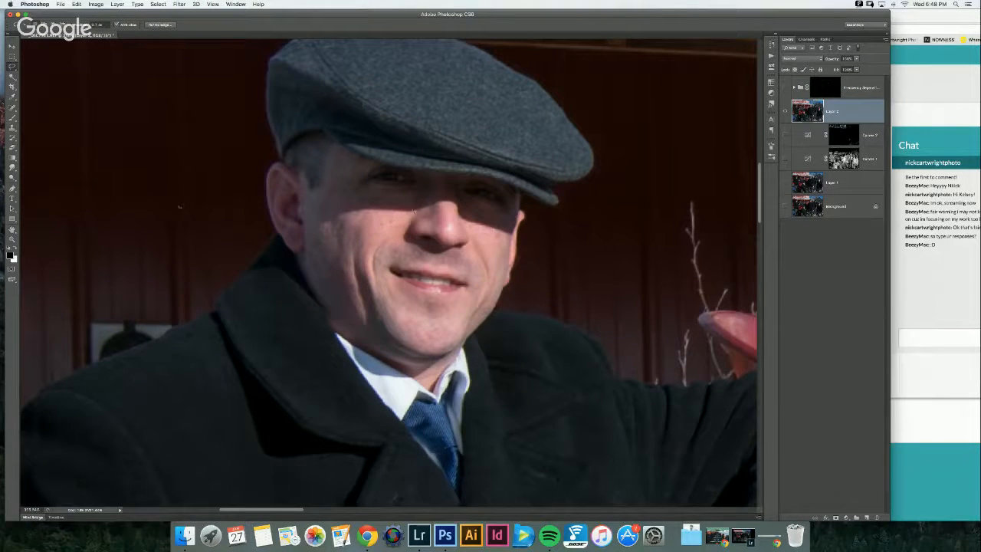
left_click(12, 107)
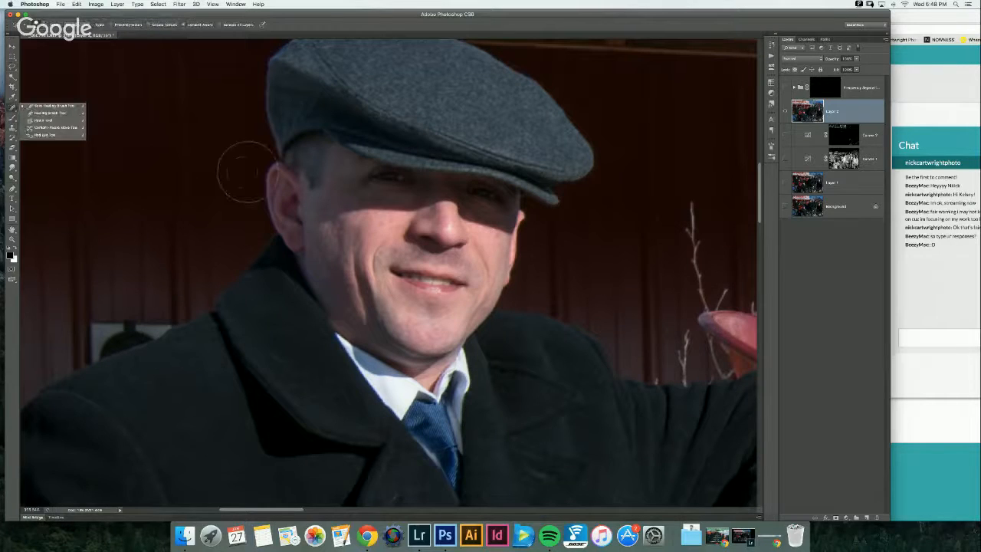
left_click(395, 177)
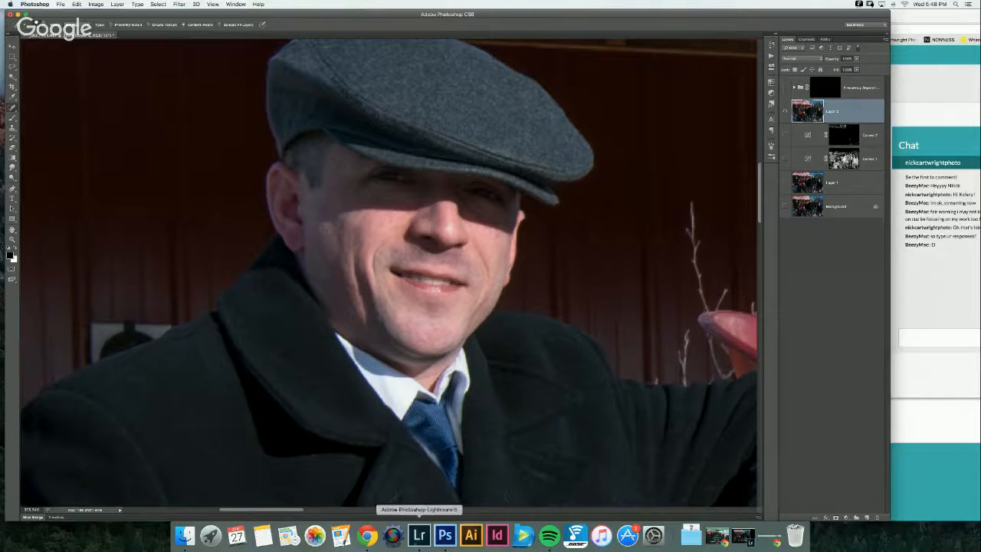
Step: Minimize the Photoshop and Lightroom windows, and restore the Photoshop window
left_click(420, 534)
left_click(451, 535)
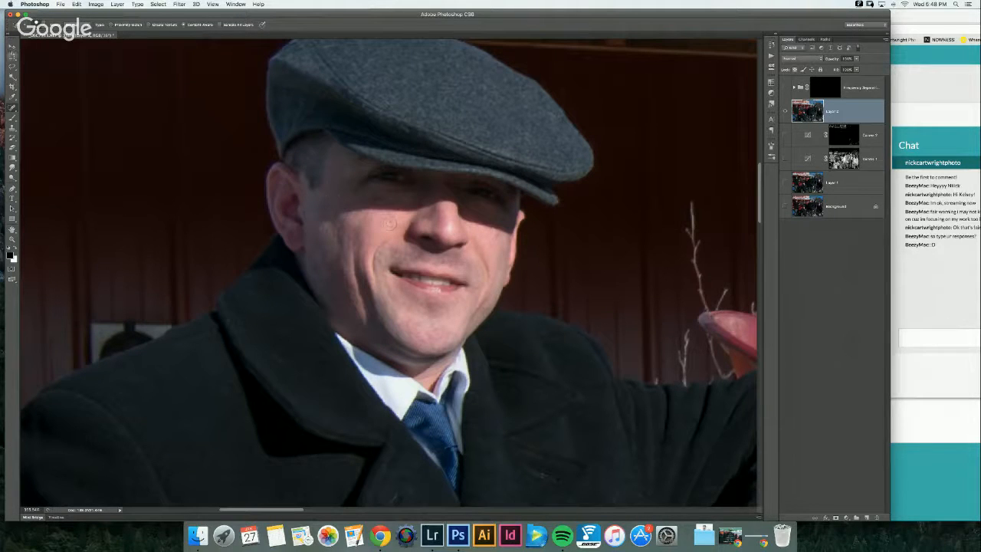
left_click(12, 46)
key("j")
key("super+m")
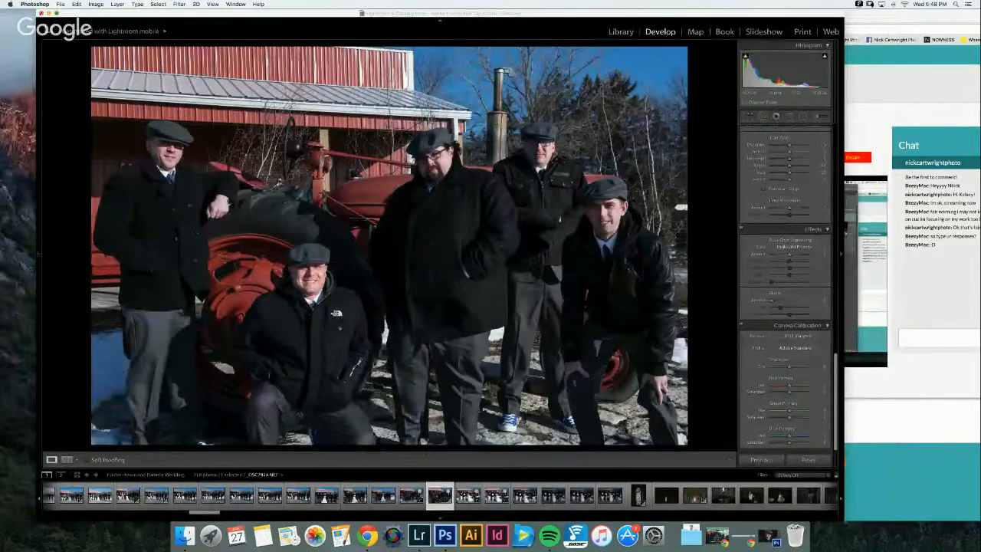
left_click(49, 13)
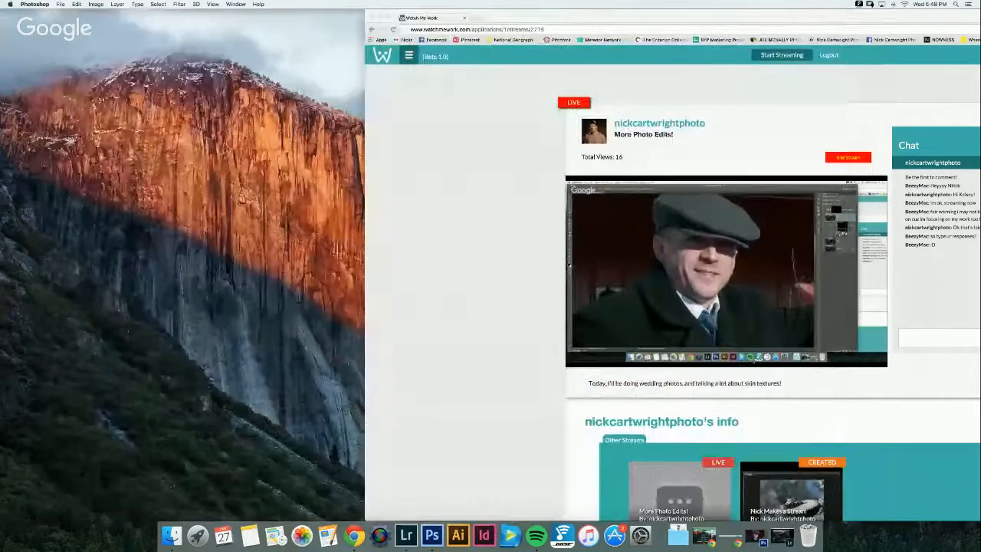
left_click(757, 536)
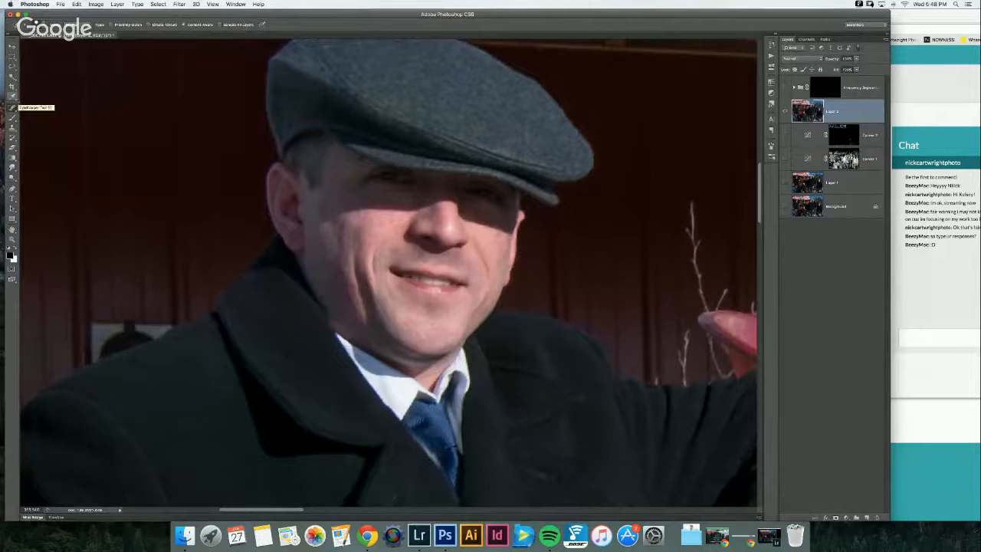
left_click(11, 47)
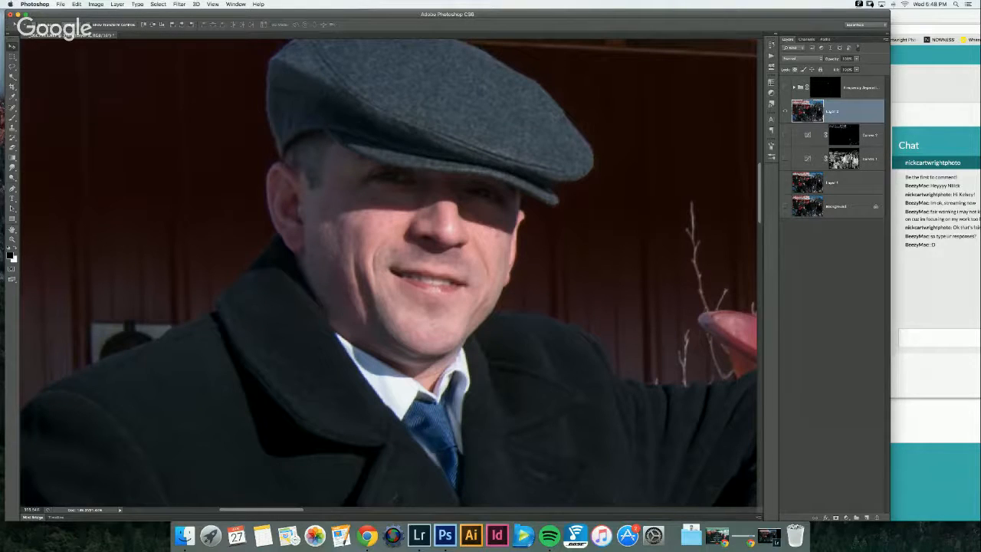
left_click(11, 117)
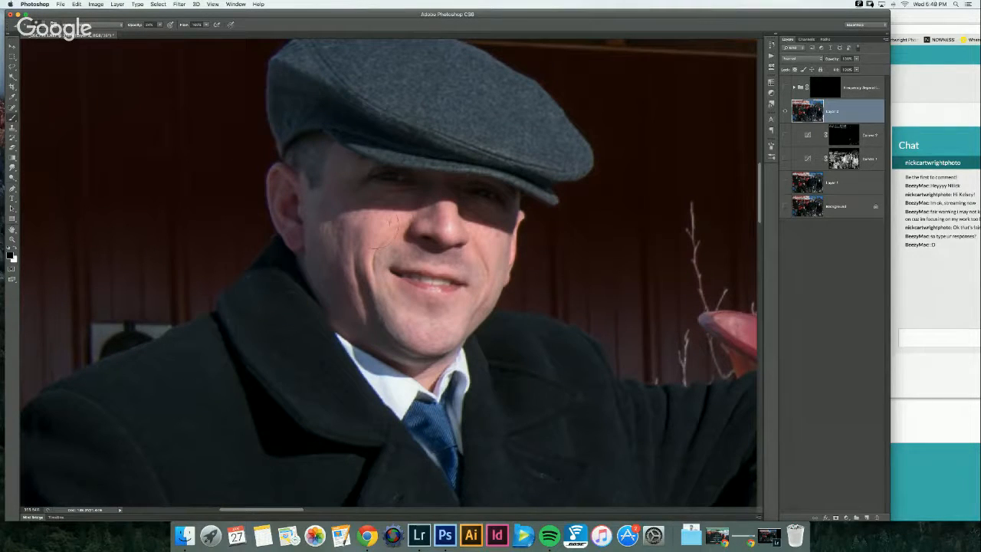
left_click(12, 47)
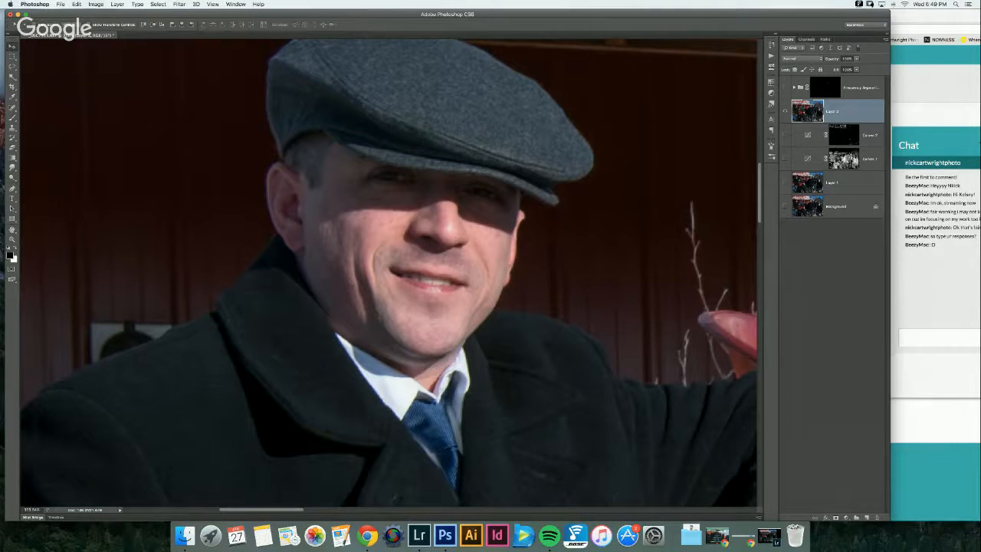
left_click(941, 337)
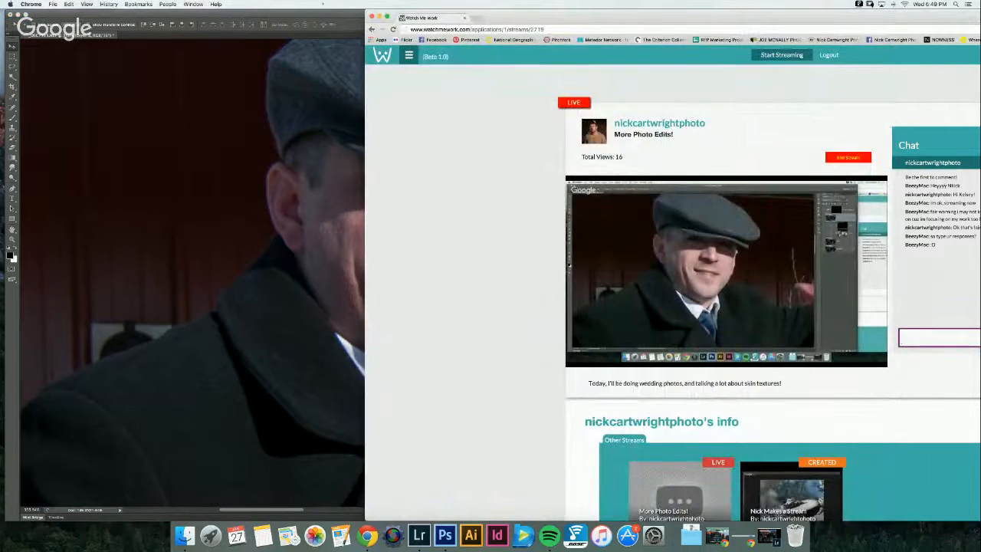
left_click(328, 13)
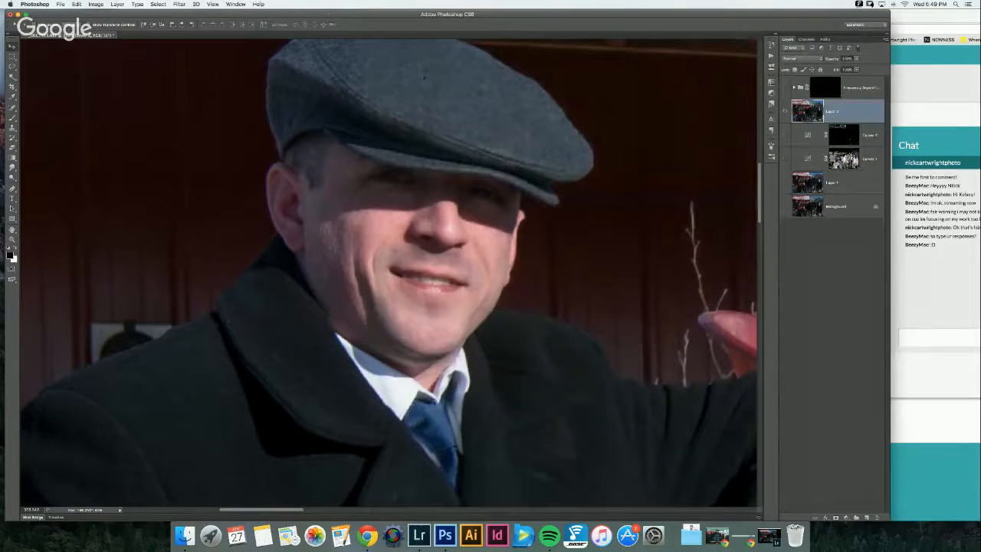
Step: Try to remove the two small moles on the leftmost man's cheek with the Spot Healing Brush on Layer 2
key("super+0")
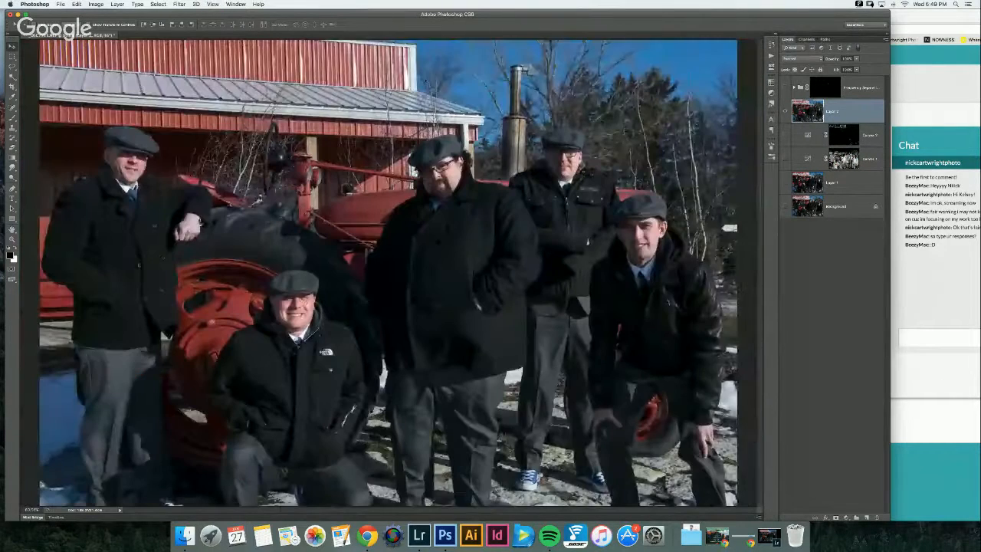
key("super+plus")
key("super+plus")
key("super+plus")
key("super+plus")
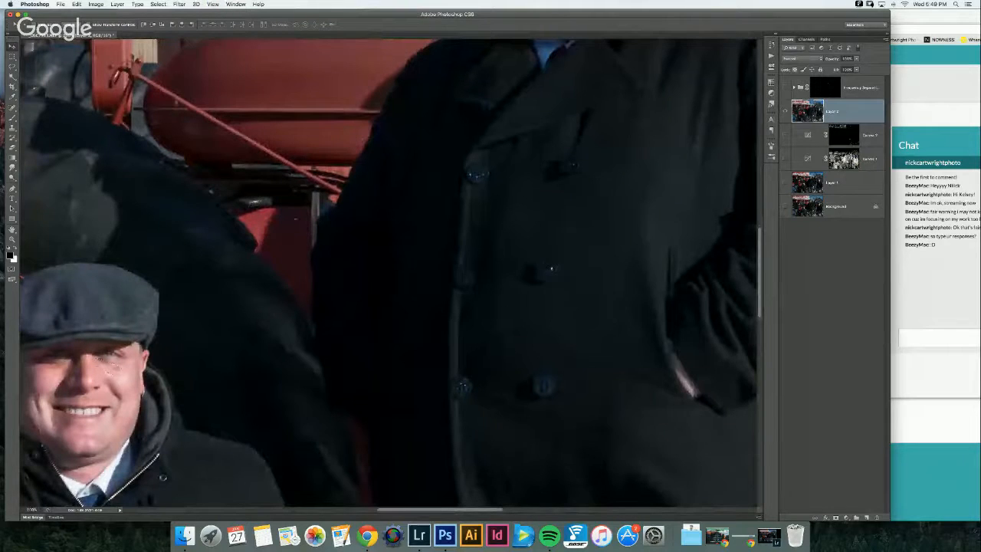
key("super+d")
left_click_drag(141, 241, 620, 478)
left_click_drag(117, 227, 443, 379)
key("super+plus")
key("super+plus")
key("super+plus")
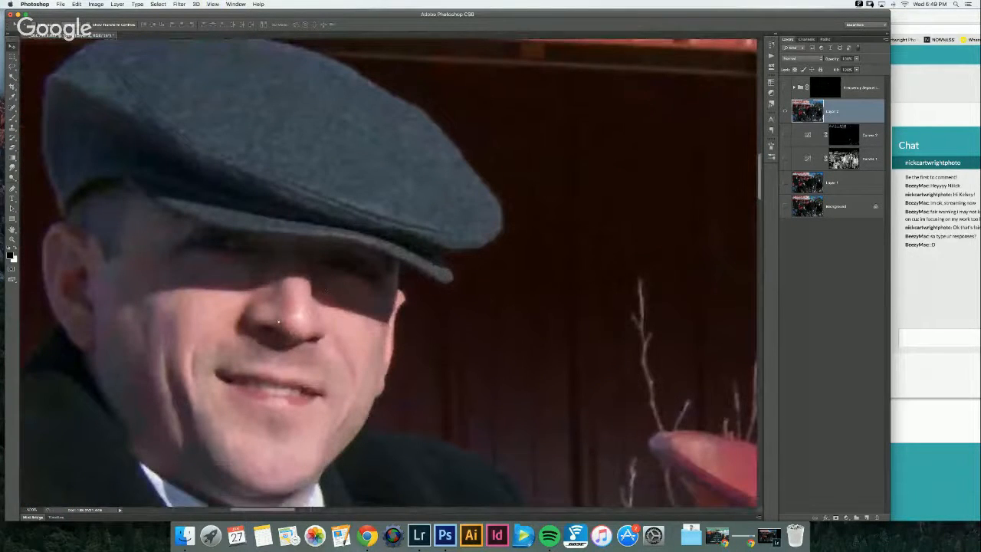
left_click_drag(278, 323, 387, 331)
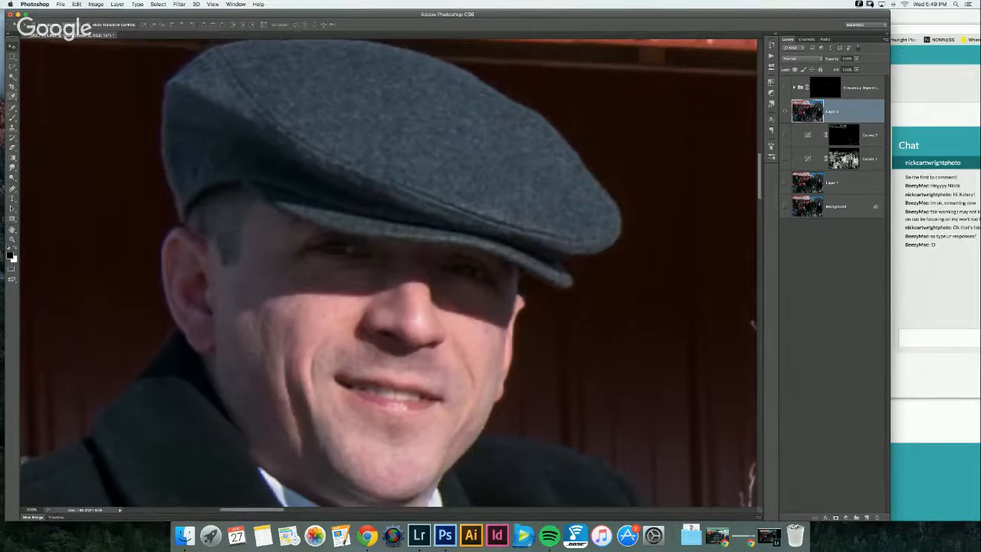
left_click(13, 108)
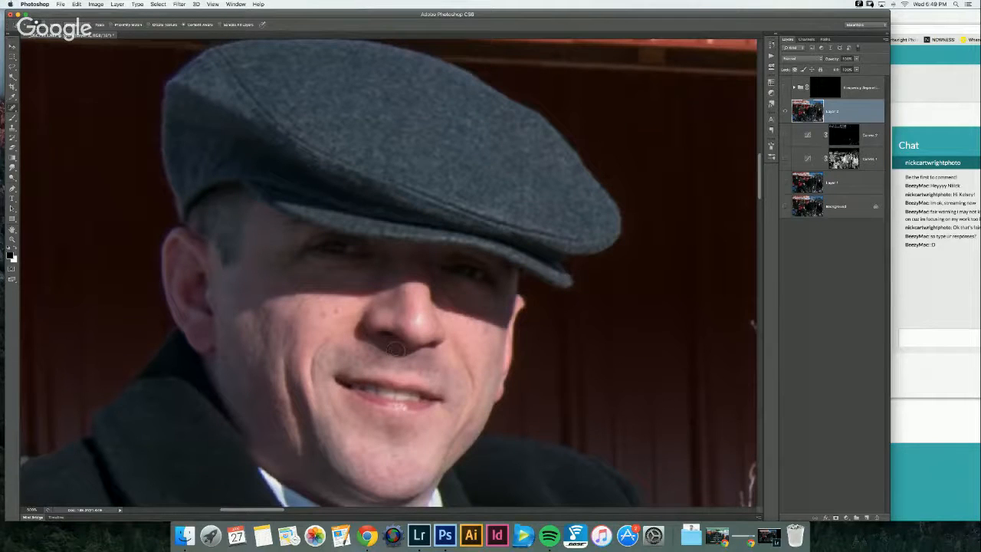
left_click(337, 312)
left_click(322, 314)
scroll(322, 322, "up", 10)
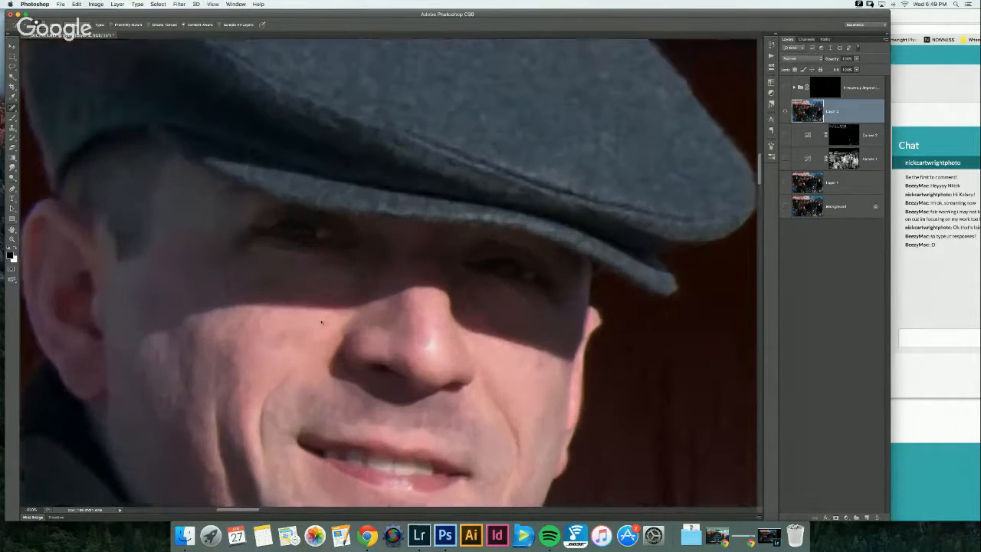
scroll(368, 330, "down", 3)
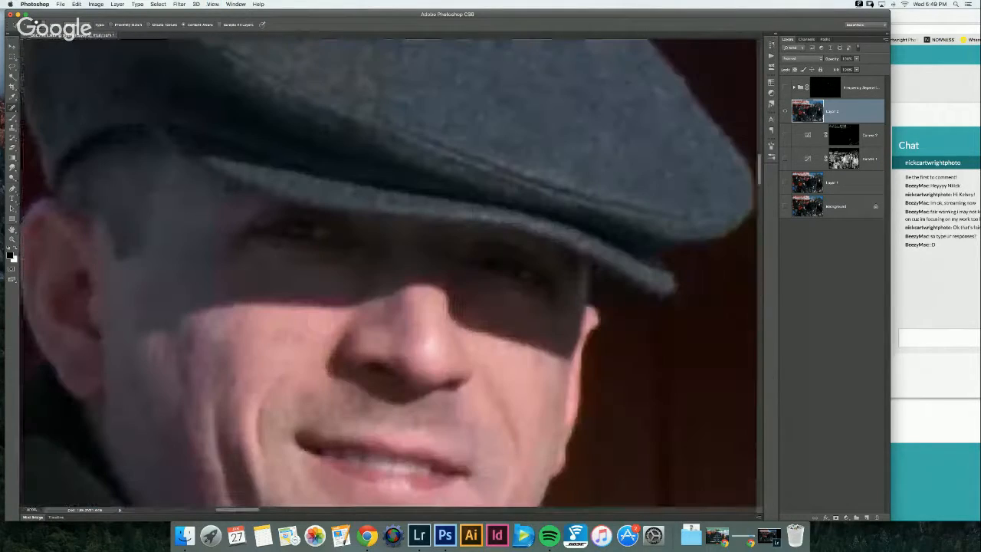
Step: Try healing the spots beside the man's nose again, and undo the healing strokes
left_click_drag(272, 347, 341, 334)
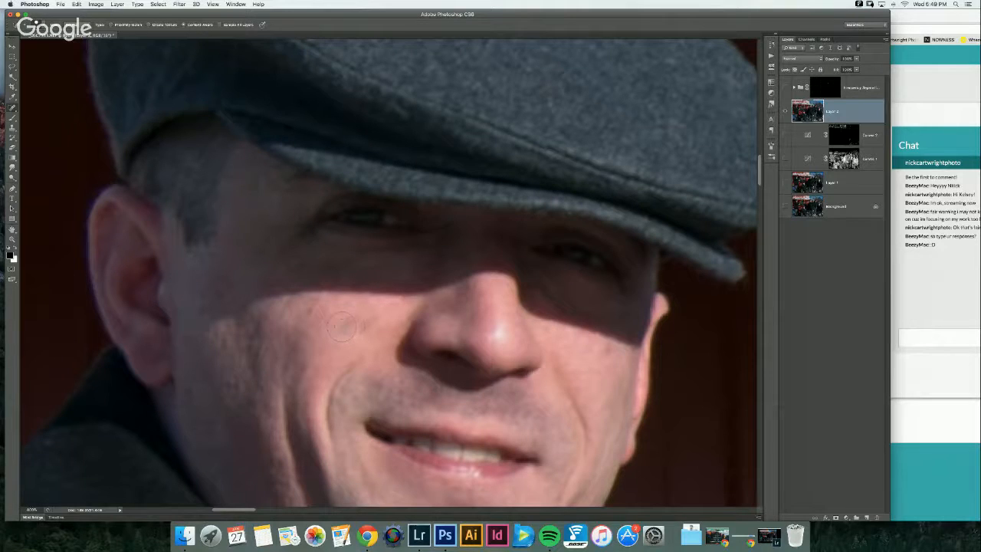
left_click_drag(341, 328, 375, 320)
key("super+z")
left_click(357, 329)
key("super+z")
key("super+z")
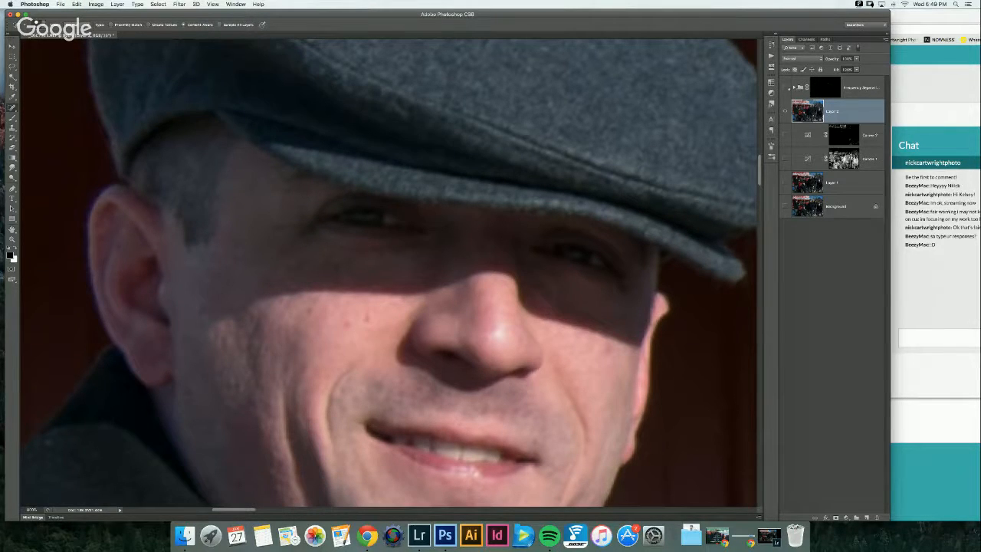
Step: Expand the Frequency Separation group, step through its HF and LF layers, and select the group's black mask while collapsing the group
left_click(793, 87)
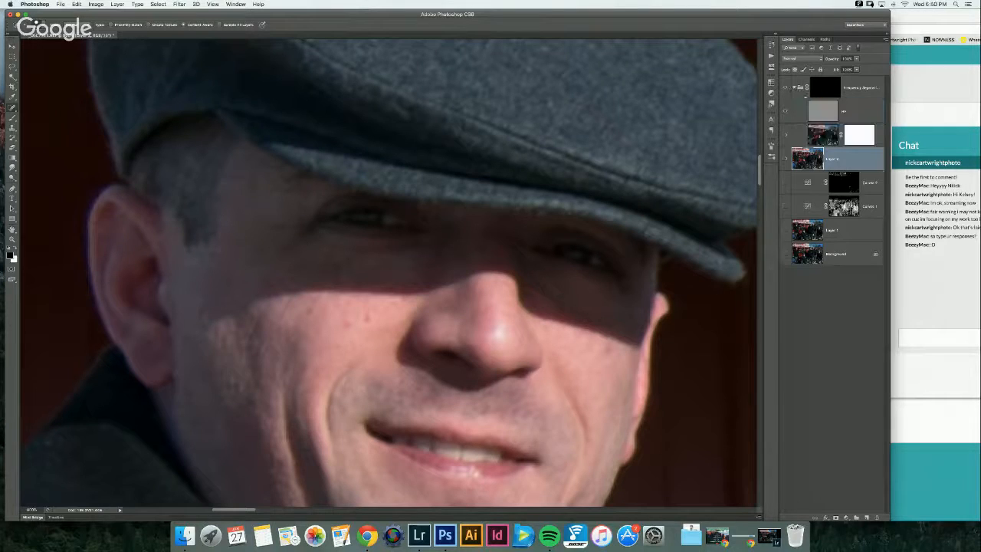
left_click(820, 110)
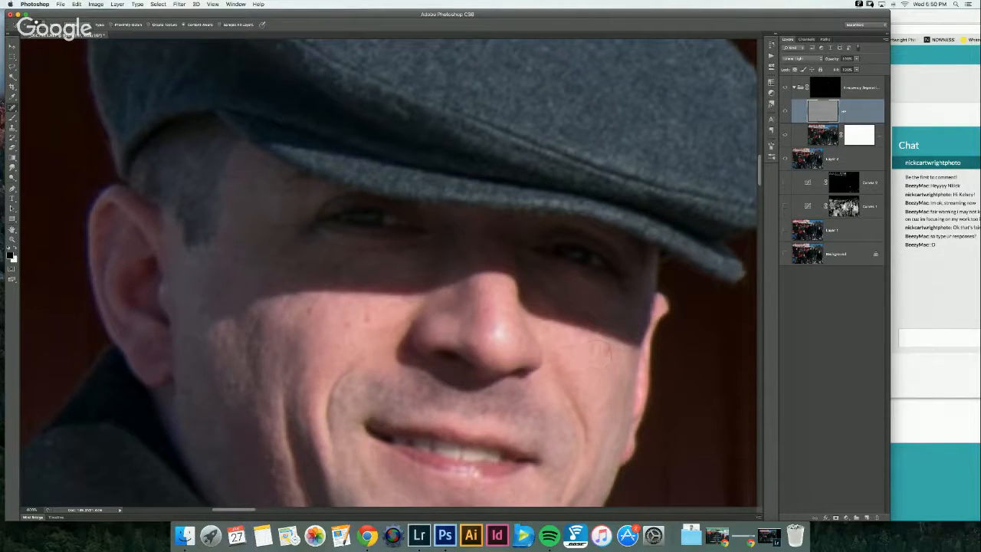
key("alt+bracketleft")
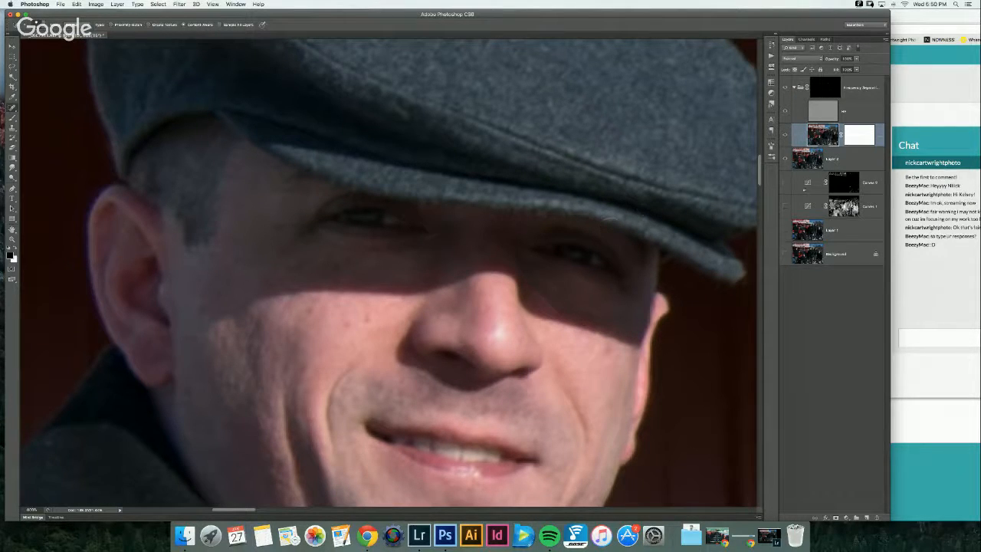
key("alt+bracketright")
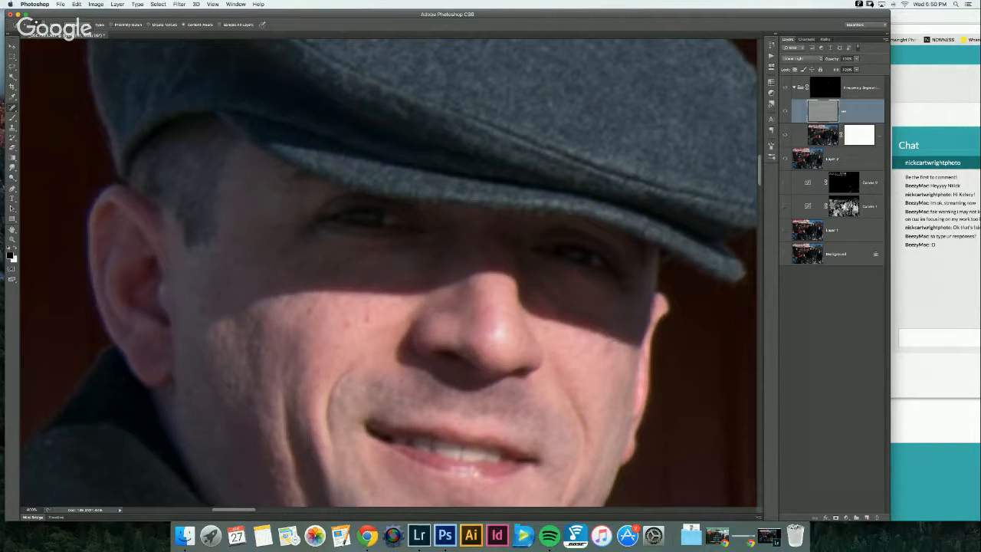
left_click(801, 87)
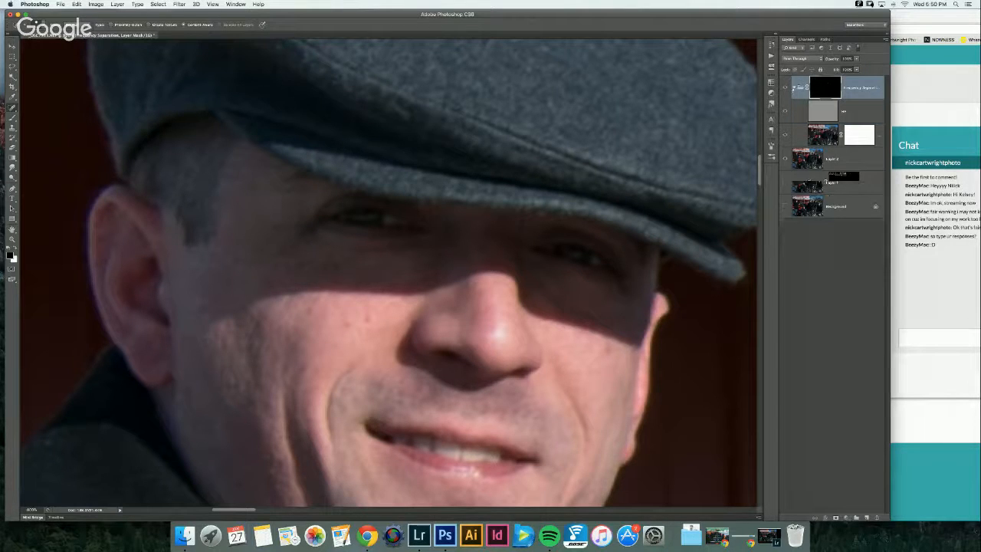
Step: Select the HF layer in the Frequency Separation group and examine the leftmost man's face up close
left_click(844, 111)
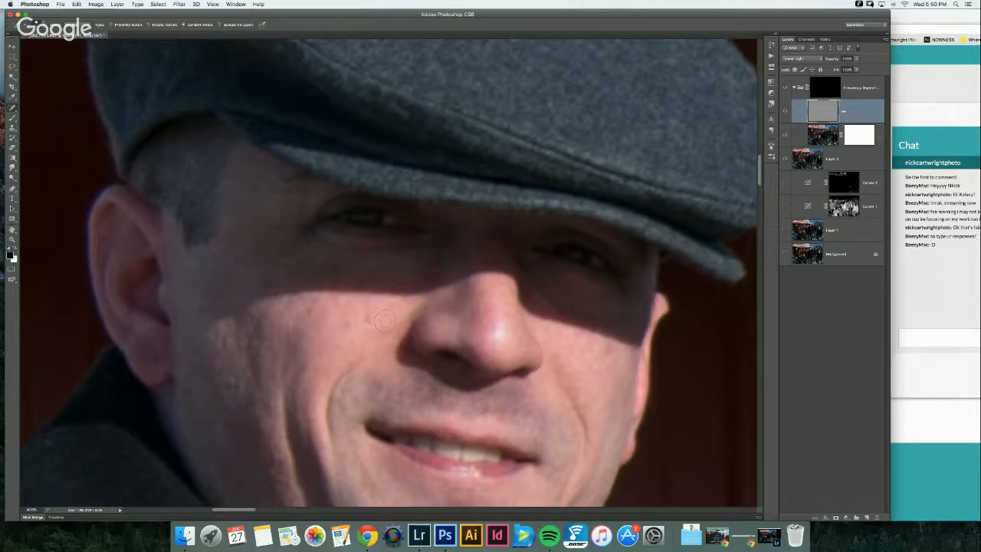
key("b")
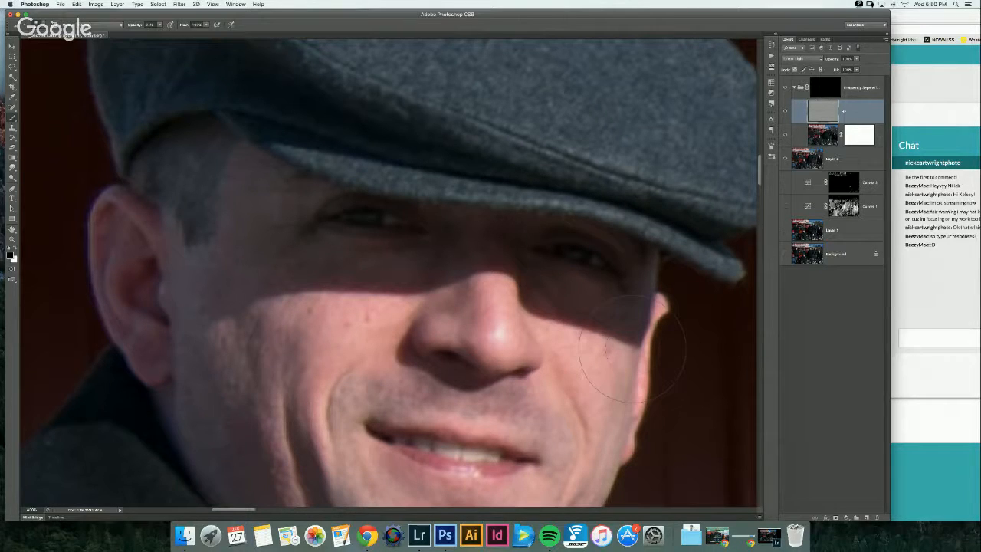
left_click(899, 334)
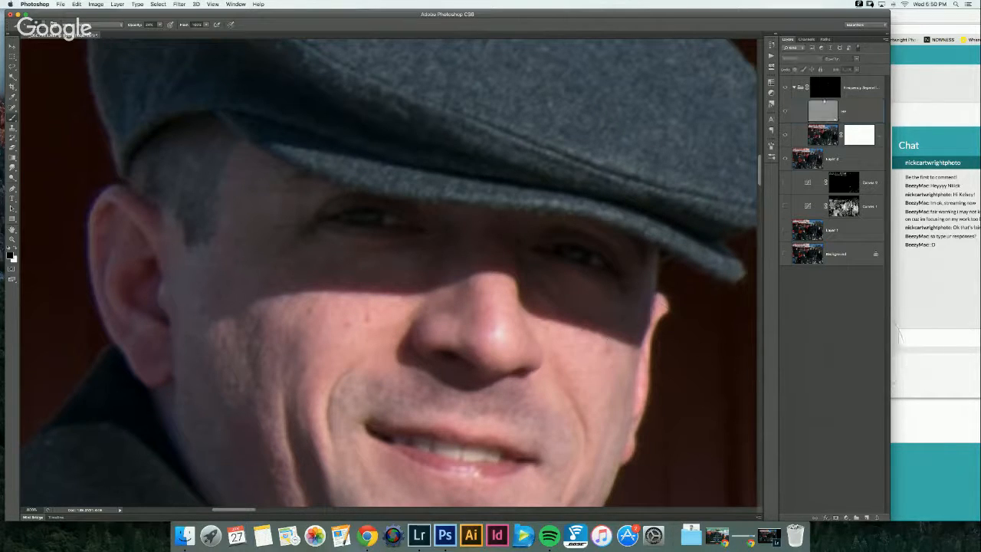
key("super+Tab")
key("super+0")
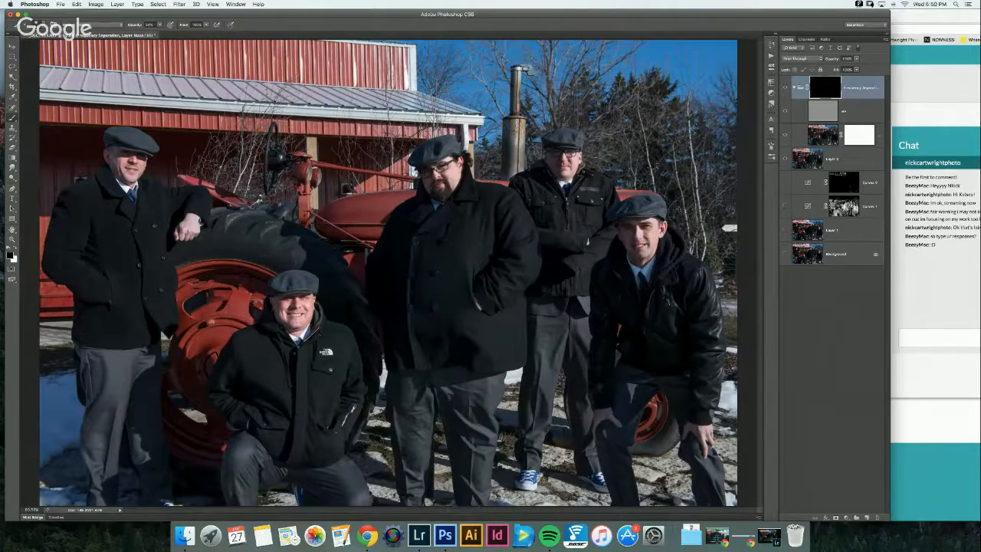
key("super+equal")
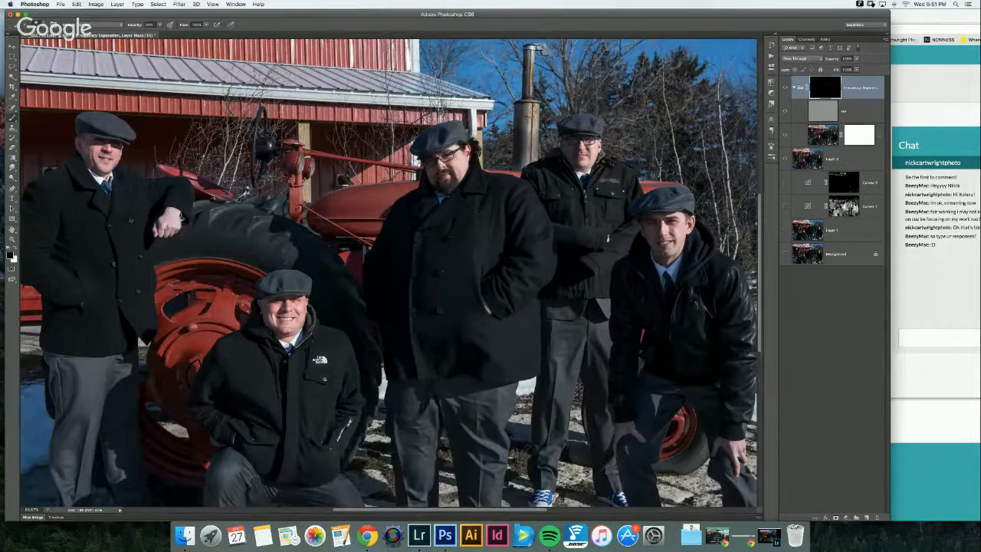
left_click(858, 87)
left_click(844, 111)
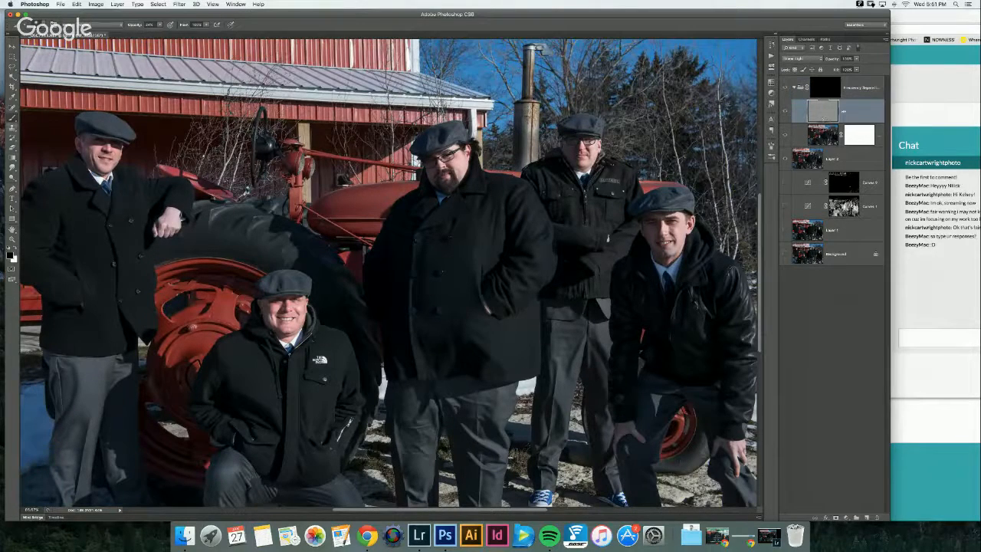
key("super+equal")
key("super+equal")
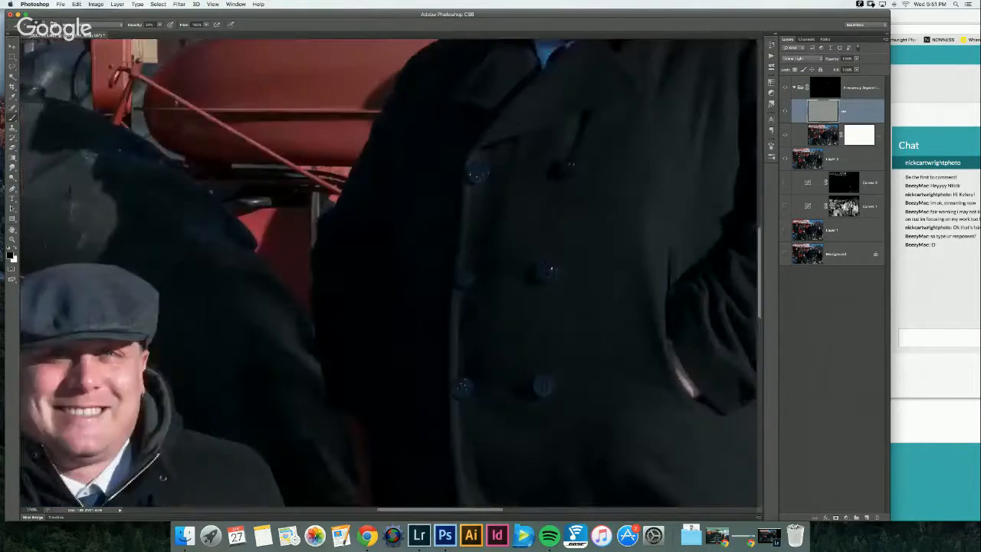
left_click_drag(116, 147, 523, 314)
left_click_drag(556, 355, 832, 432)
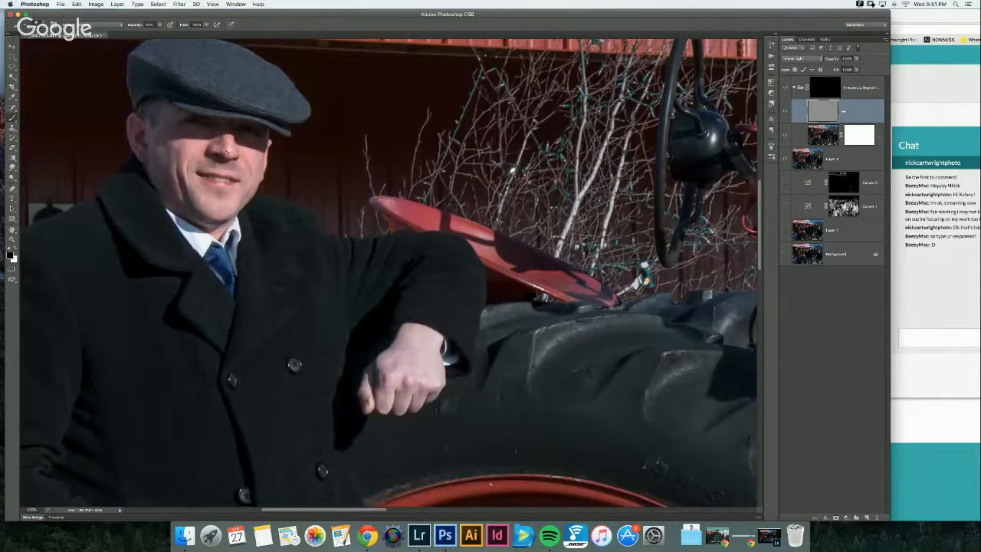
key("super+plus")
left_click_drag(230, 166, 465, 335)
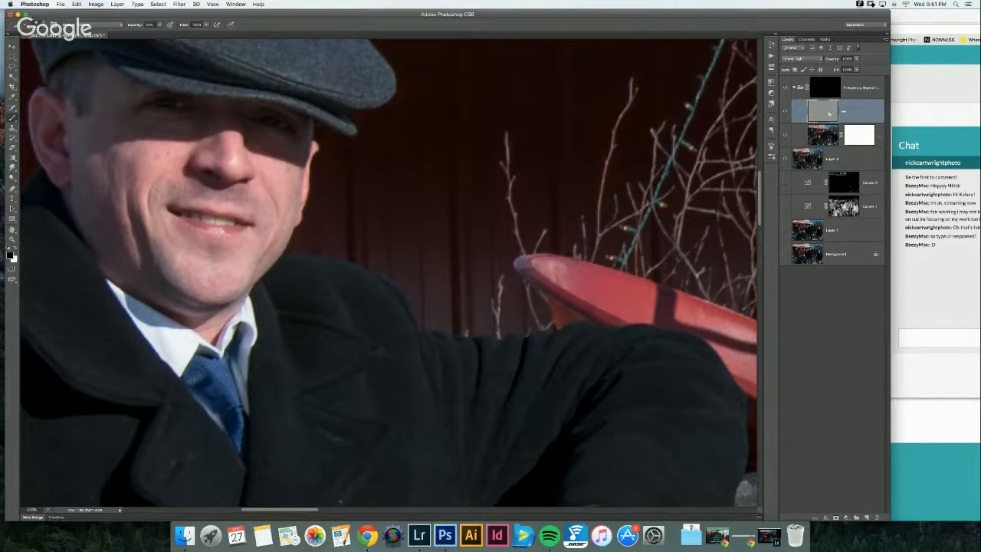
Step: Check the HF layer's blend mode options and compare the photo with that layer hidden and shown
left_click(797, 58)
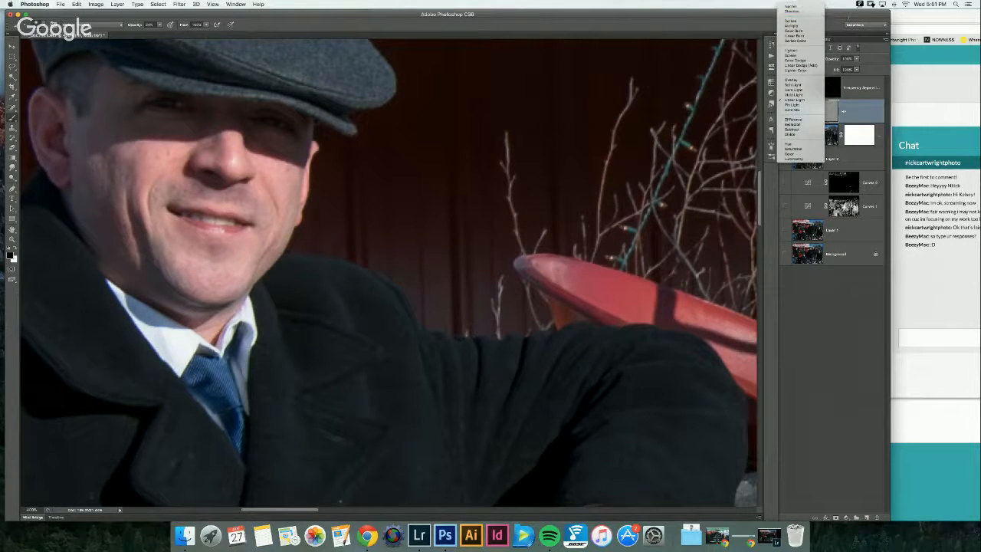
left_click(848, 17)
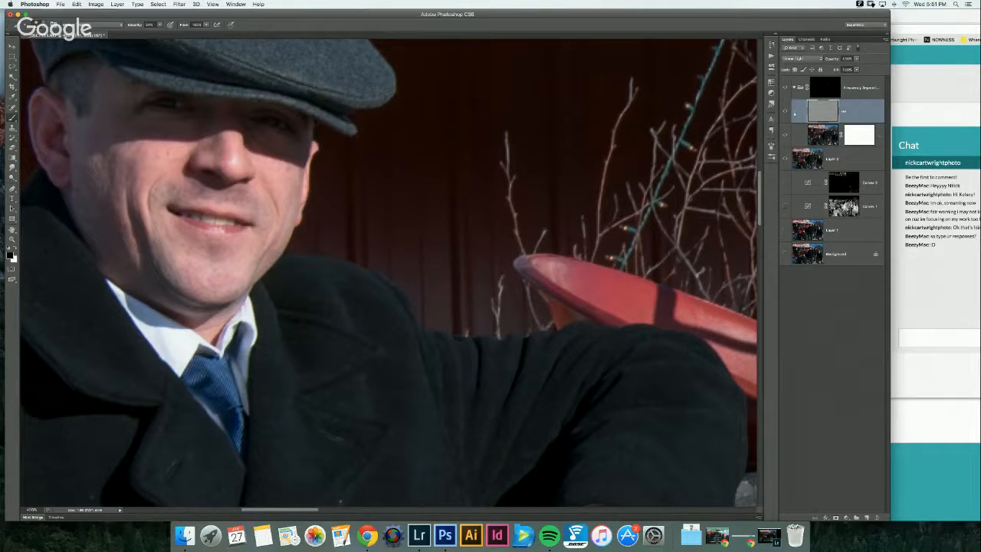
left_click(785, 112)
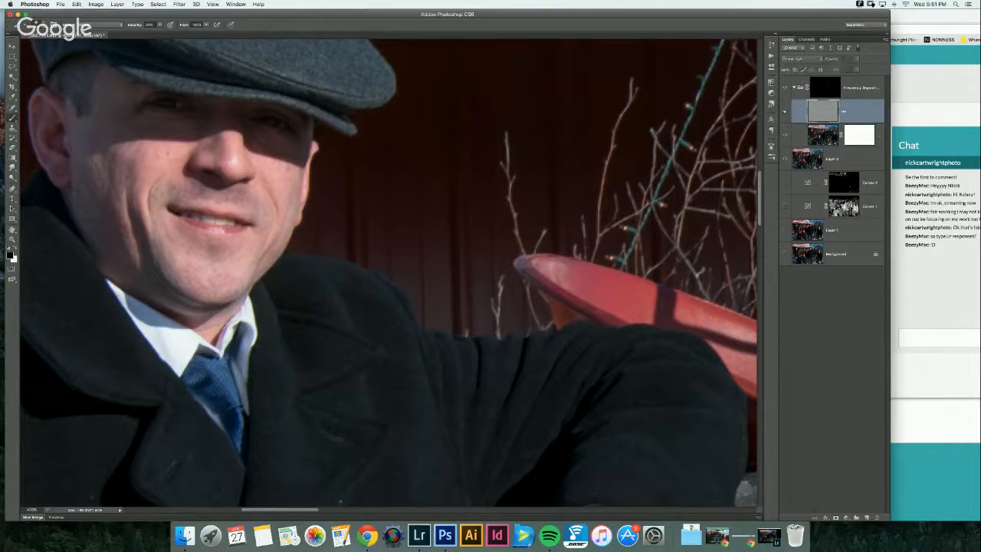
left_click(785, 112)
left_click(784, 112)
left_click(784, 112)
Step: Fill the HF layer with the white background colour, and undo the fill
left_click_drag(242, 177, 548, 269)
key("super+BackSpace")
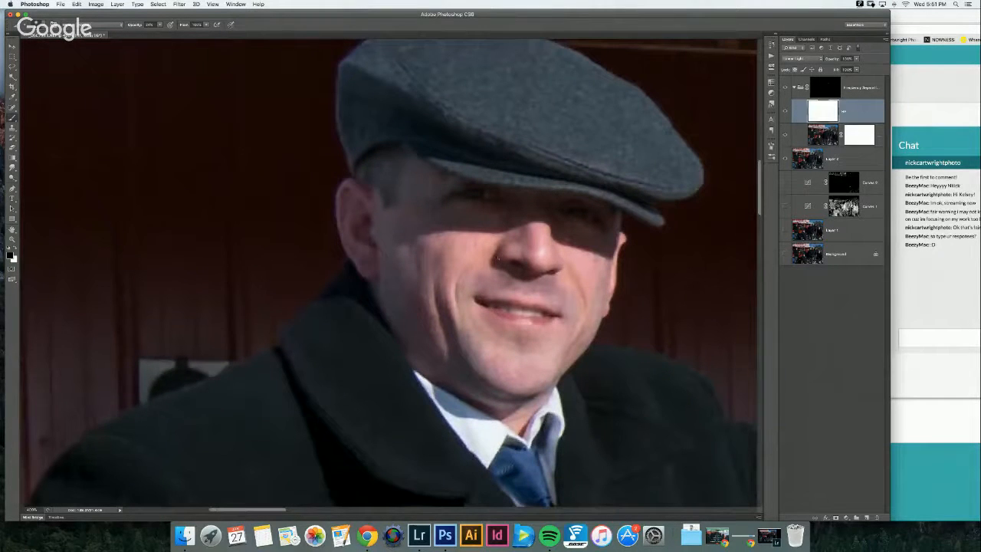
key("super+equal")
key("super+equal")
key("super+equal")
key("super+equal")
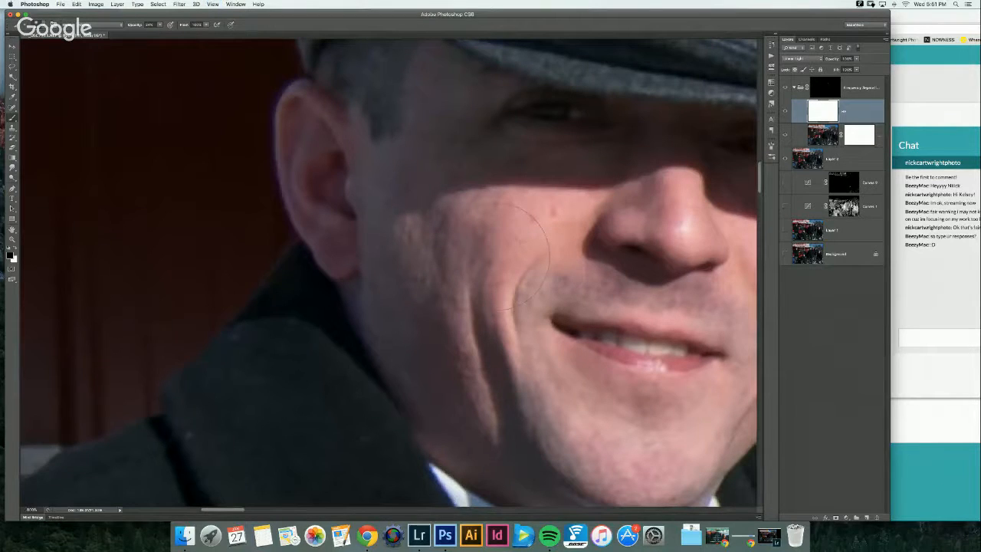
key("super+z")
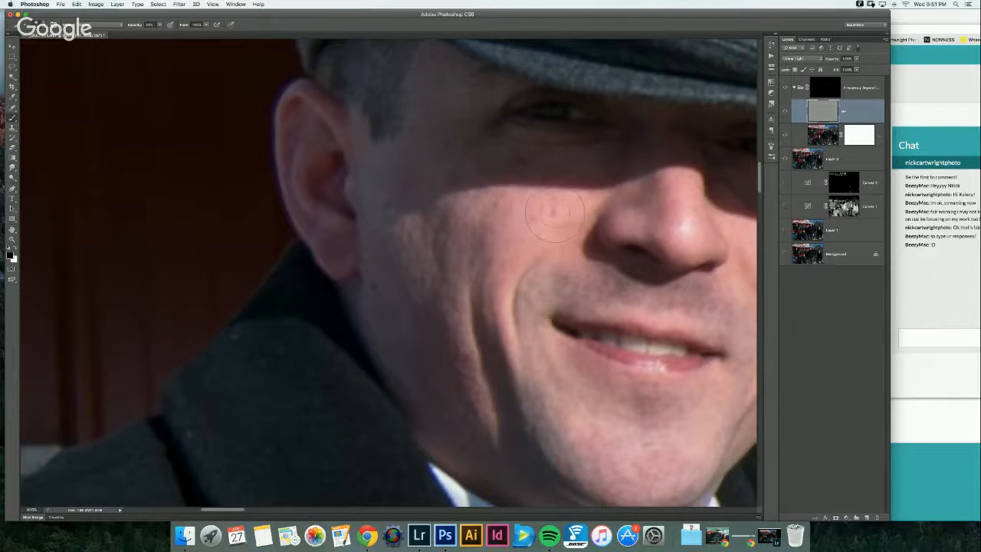
Step: Try to heal the moles beside the leftmost man's nose on the HF layer with the Spot Healing Brush
left_click(12, 108)
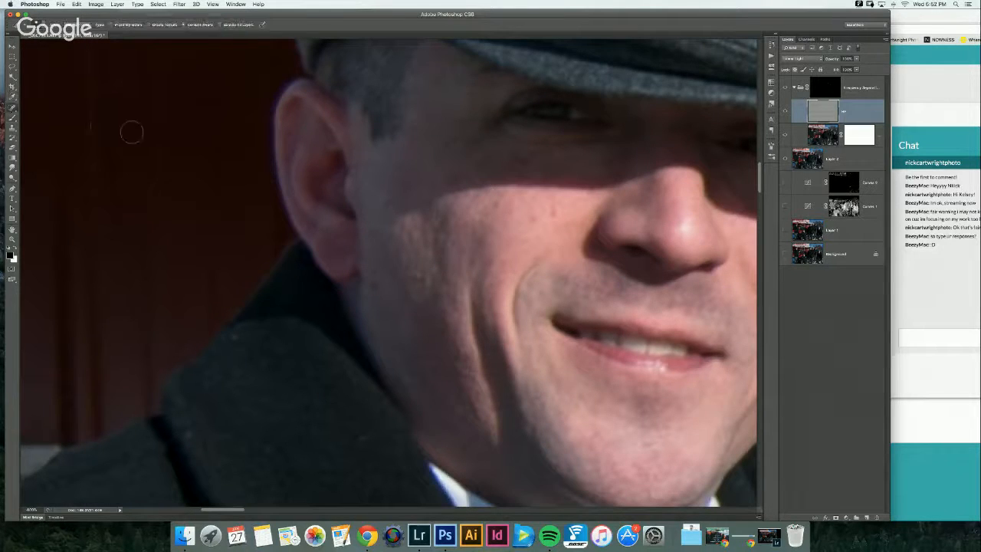
left_click(550, 212)
key("super+0")
key("super+minus")
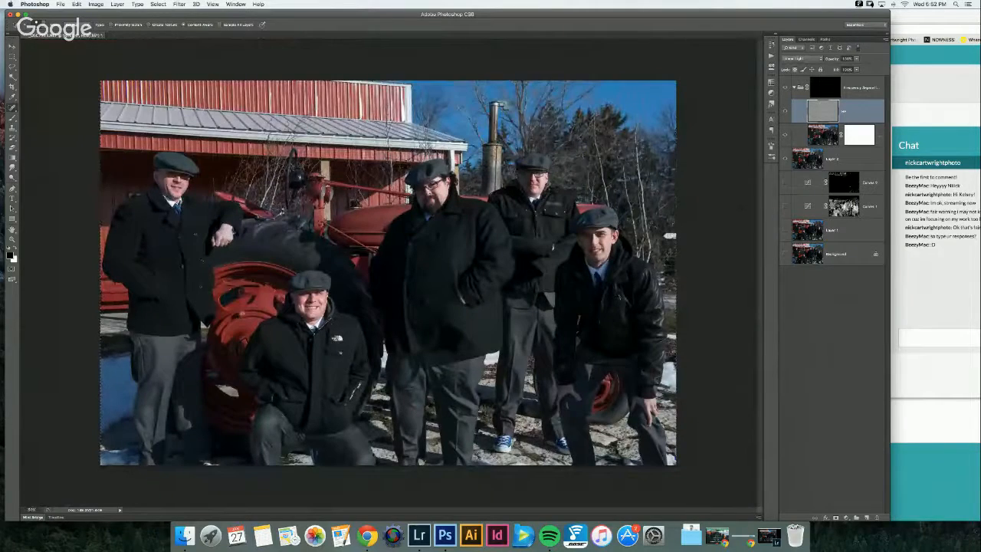
Step: Remove the small moles on both of the leftmost man's cheeks on Layer 2 with the Spot Healing Brush
key("super+plus")
key("super+plus")
key("super+plus")
key("super+plus")
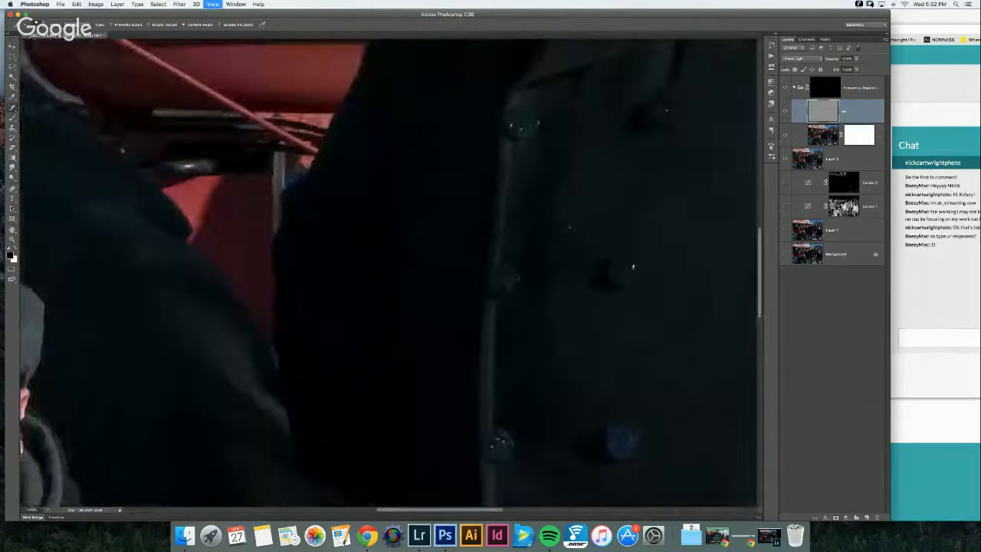
left_click_drag(129, 85, 653, 335)
left_click_drag(77, 145, 593, 241)
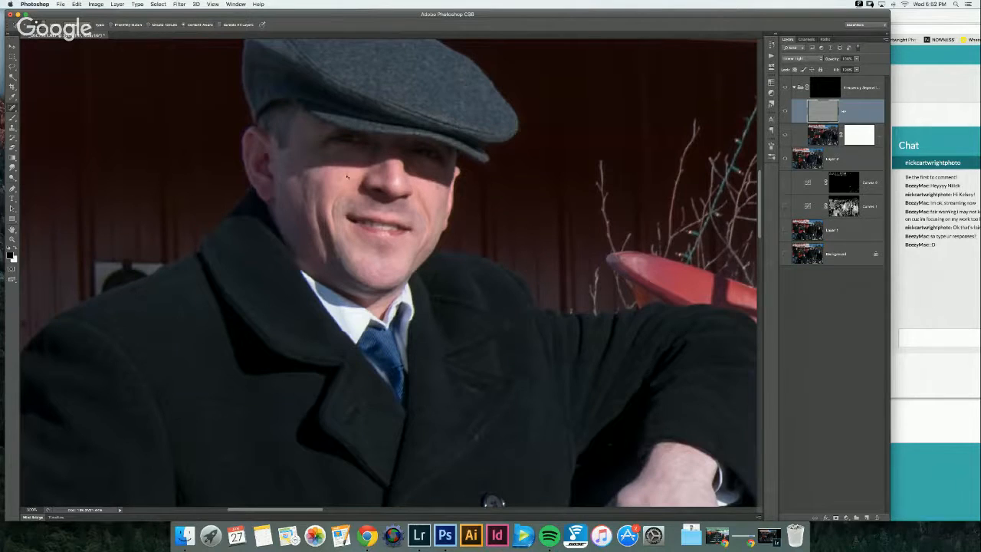
key("super+plus")
key("super+plus")
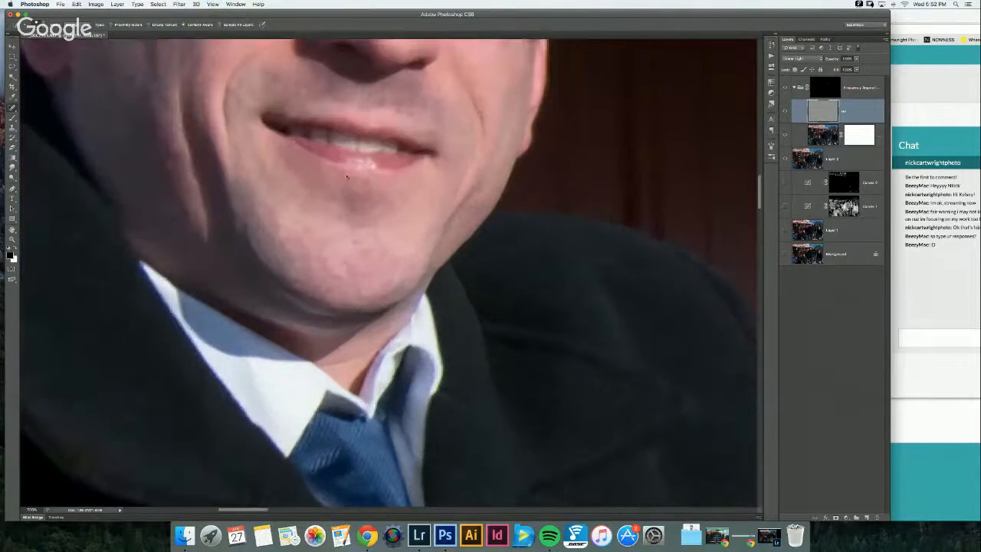
left_click_drag(347, 175, 480, 385)
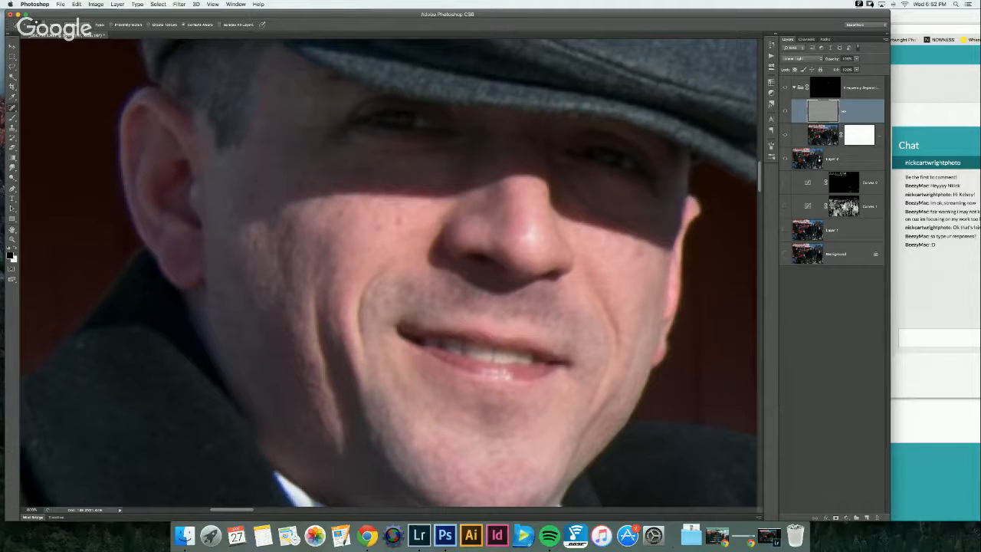
left_click(835, 158)
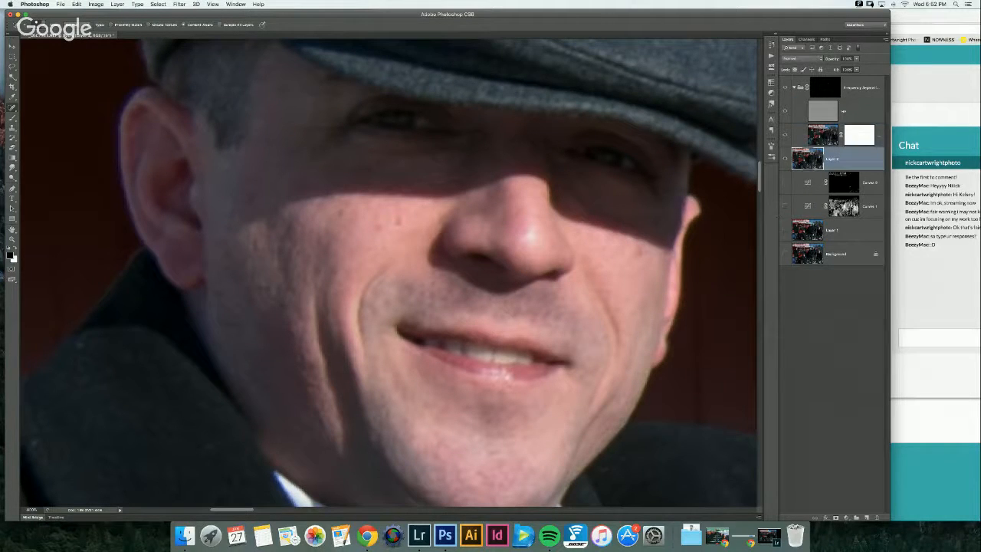
right_click(441, 221)
right_click(410, 228)
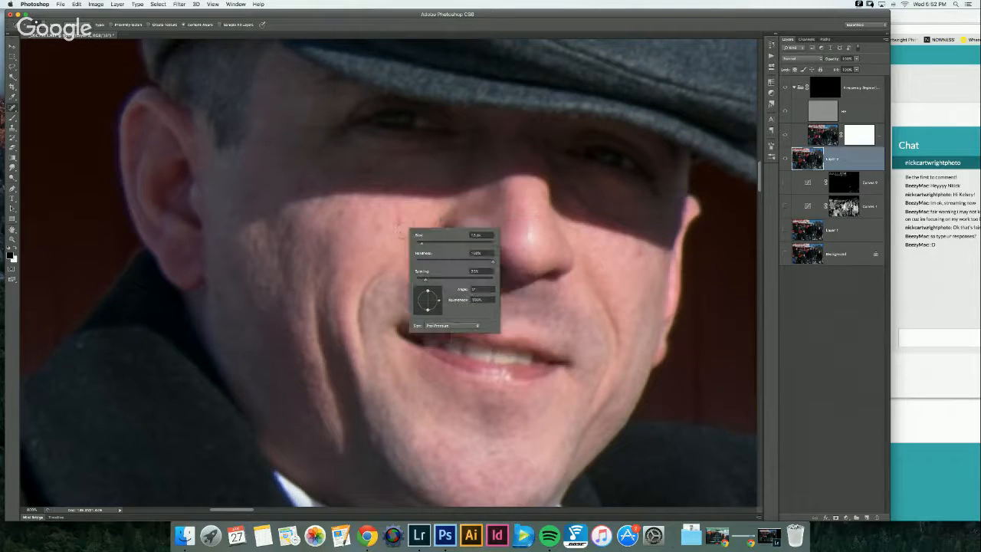
left_click_drag(565, 14, 567, 13)
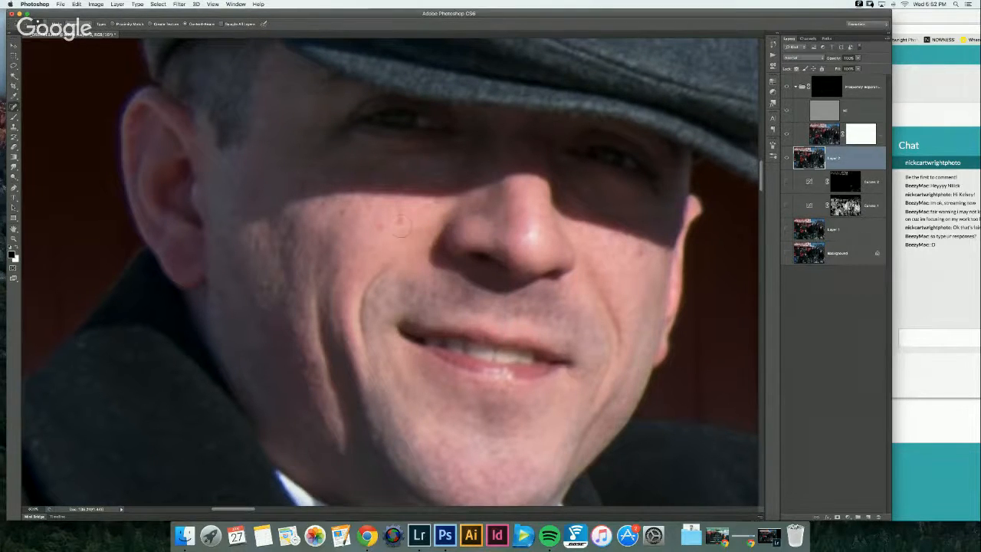
left_click_drag(400, 219, 402, 222)
left_click_drag(403, 222, 402, 222)
left_click_drag(639, 252, 640, 253)
Step: Select the Frequency Separation group and collapse it with the whole photo in view
left_click(825, 112)
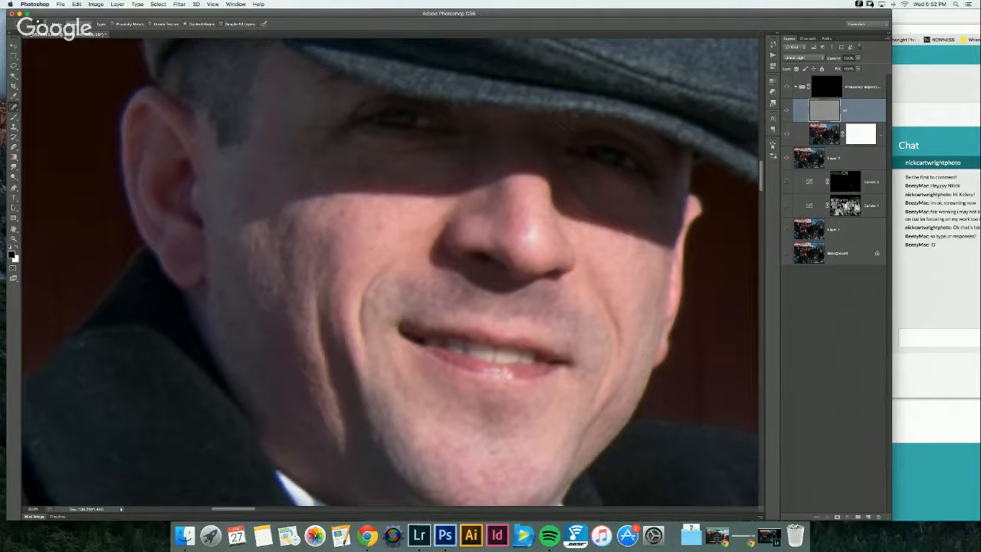
left_click(864, 84)
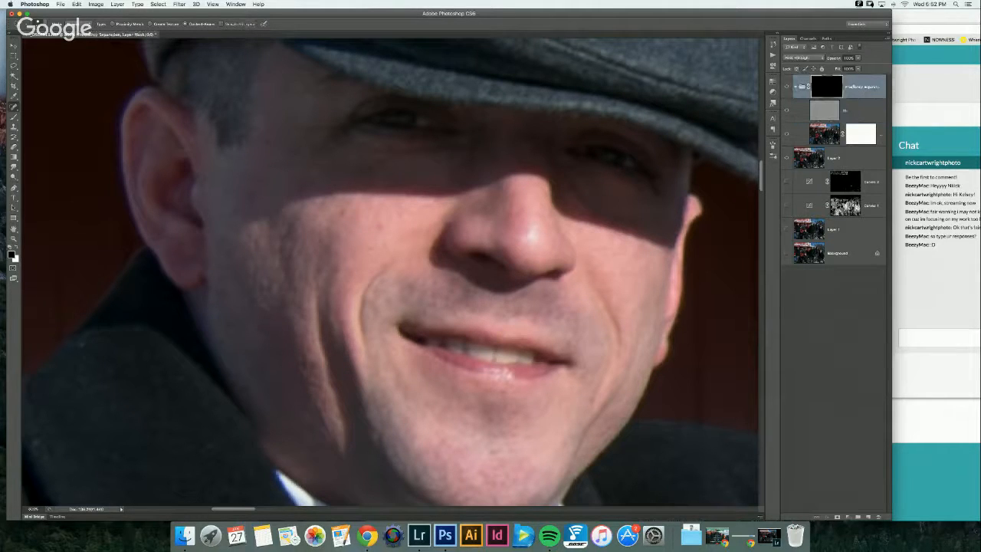
key("super+0")
key("super+minus")
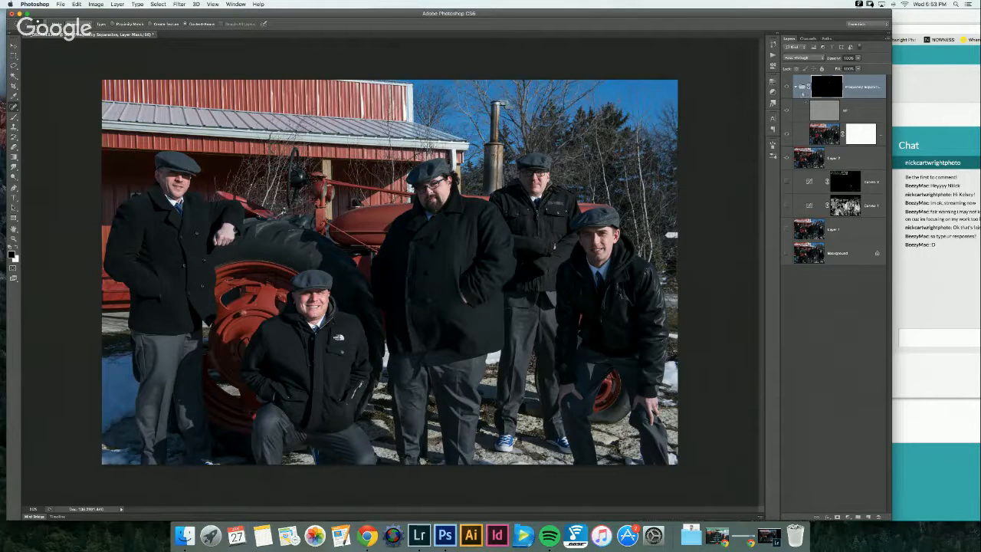
left_click(794, 88)
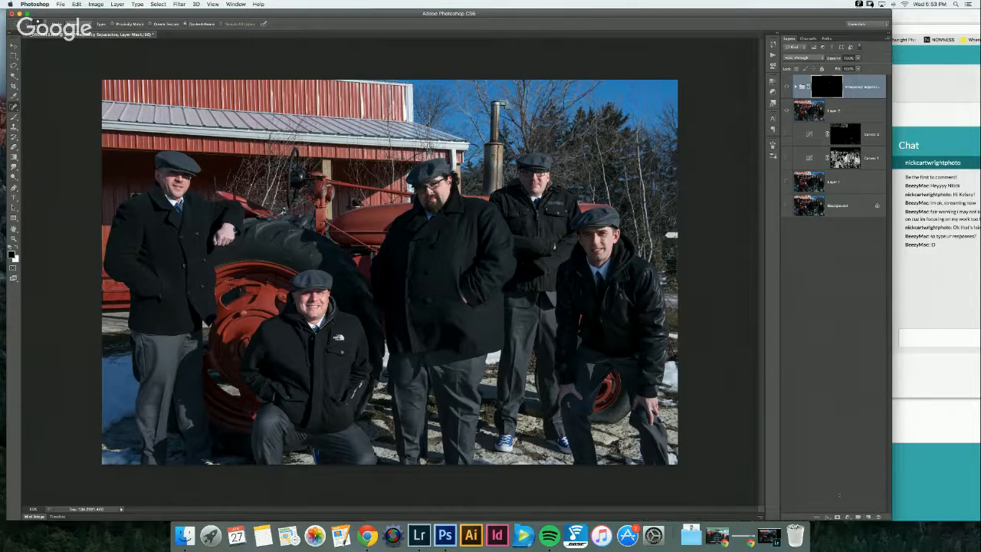
Step: Add a Curves adjustment layer above the Frequency Separation group
left_click(846, 511)
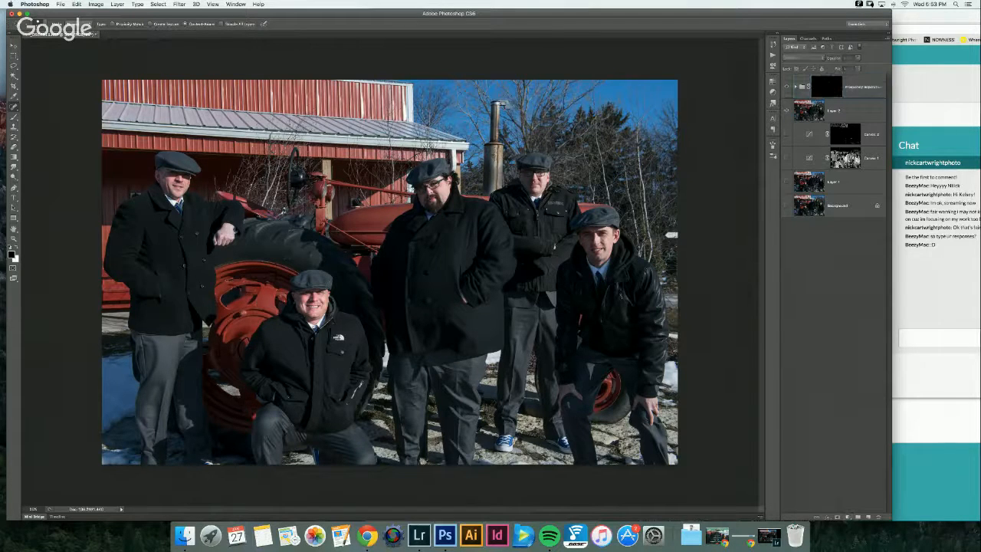
left_click(848, 516)
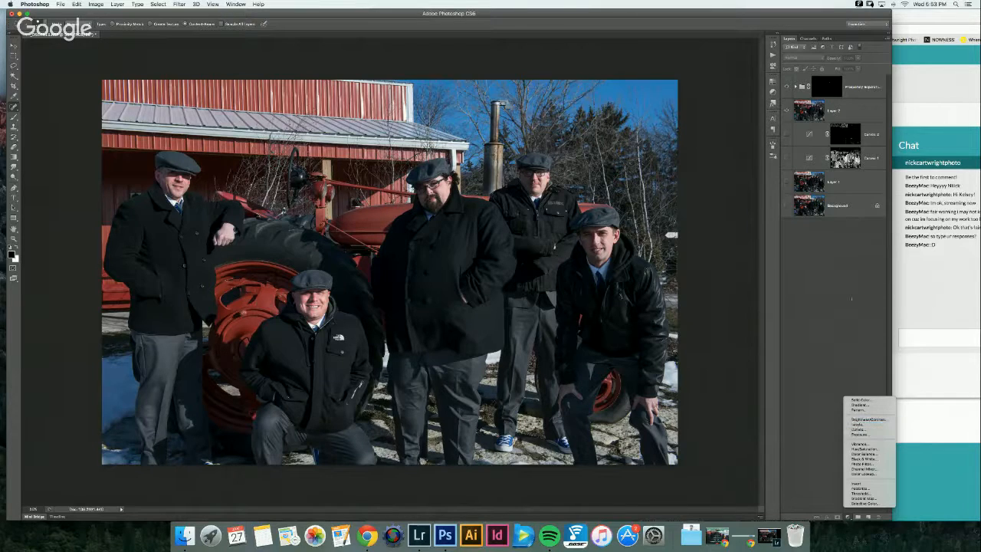
left_click(867, 88)
left_click(865, 87)
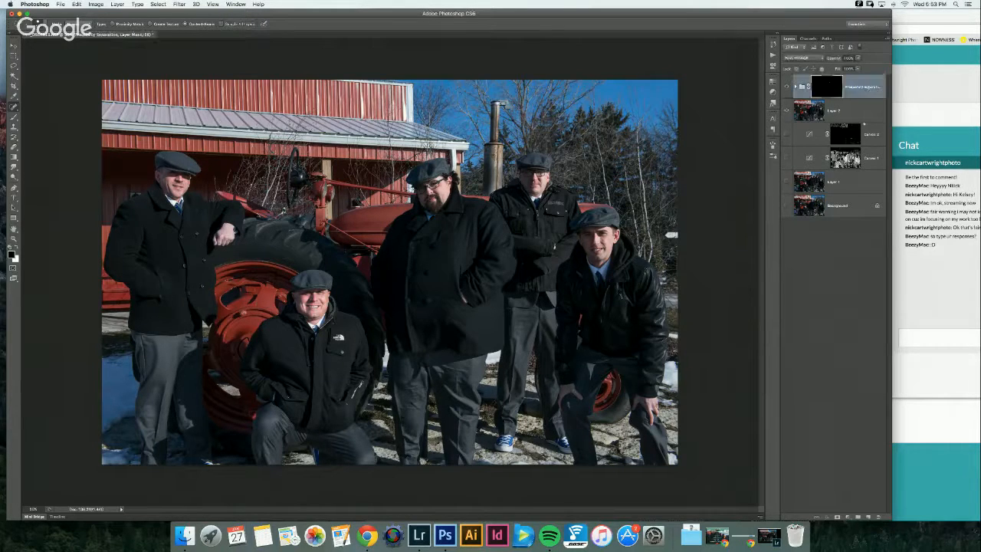
left_click(846, 517)
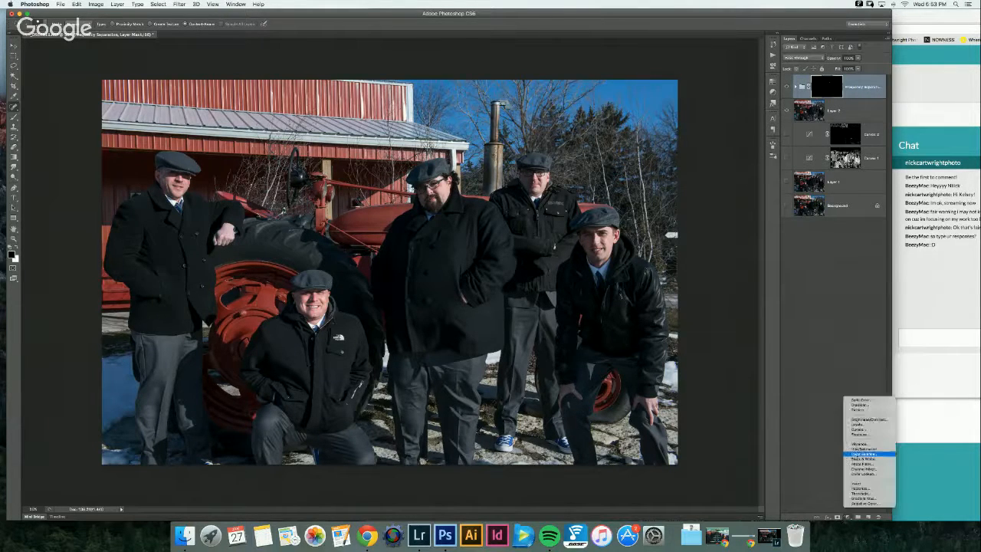
left_click(862, 429)
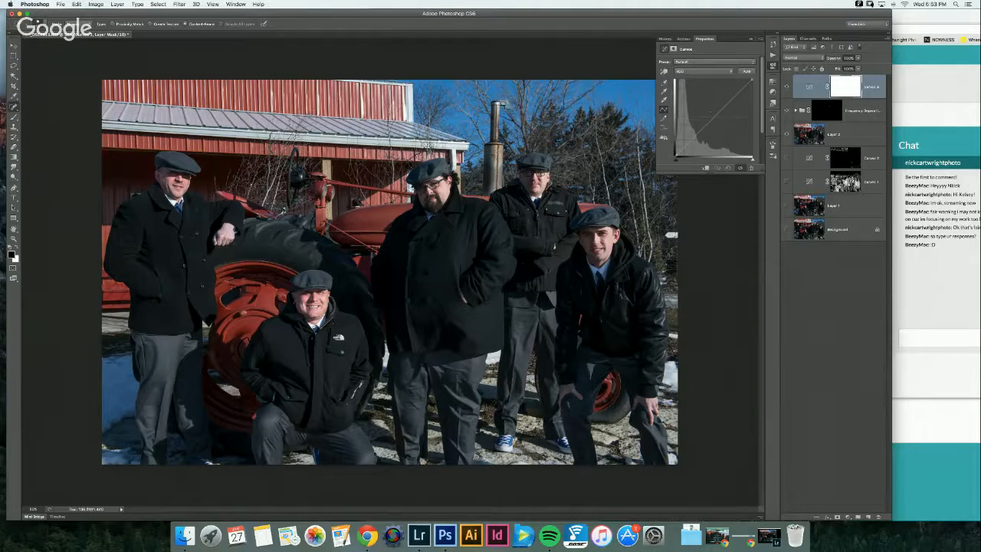
Step: Raise the midtones on the new adjustment layer's RGB curve, and undo the change
left_click_drag(715, 117, 714, 108)
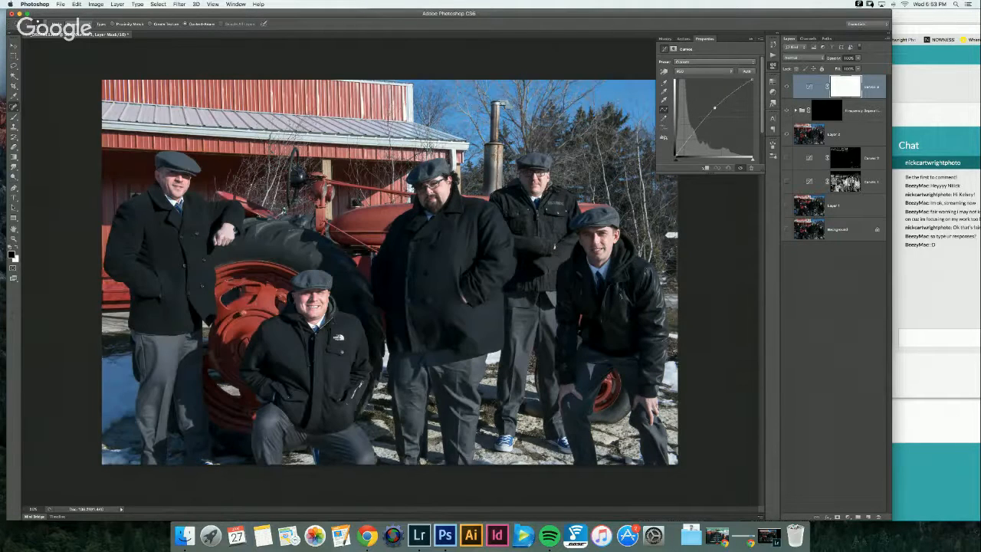
key("super+a")
key("alt+super+z")
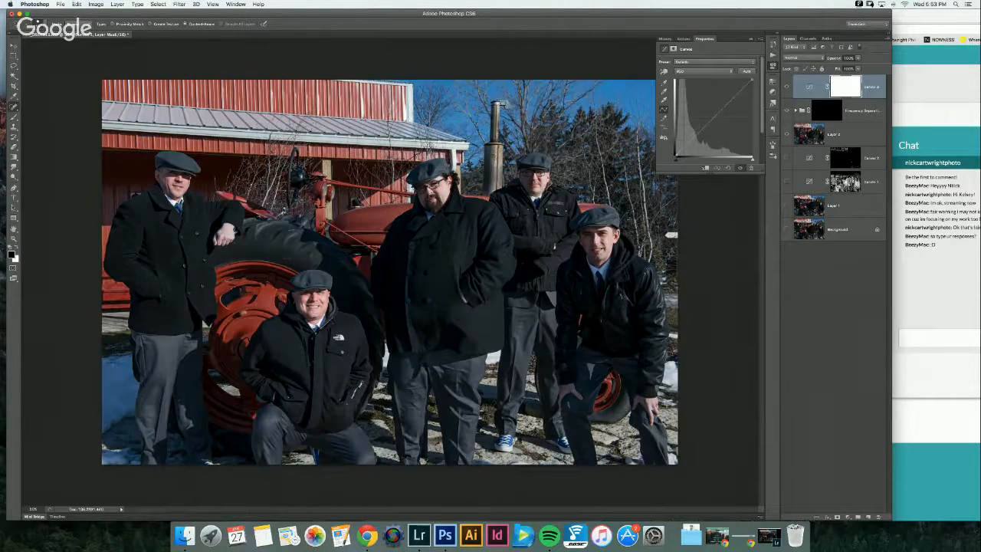
Step: Try a slight shadow adjustment on the red channel's curve and undo it
left_click(701, 71)
left_click(700, 76)
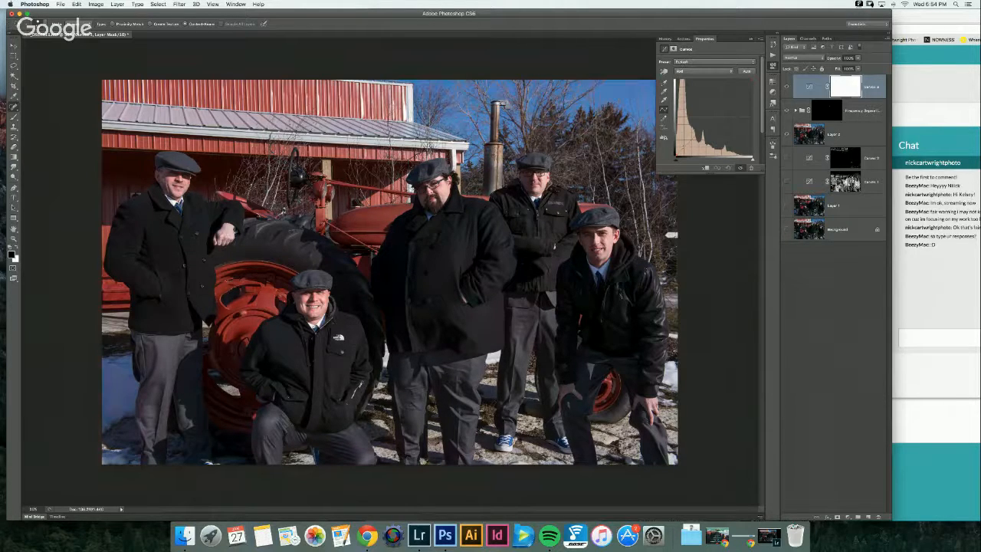
left_click_drag(693, 138, 695, 142)
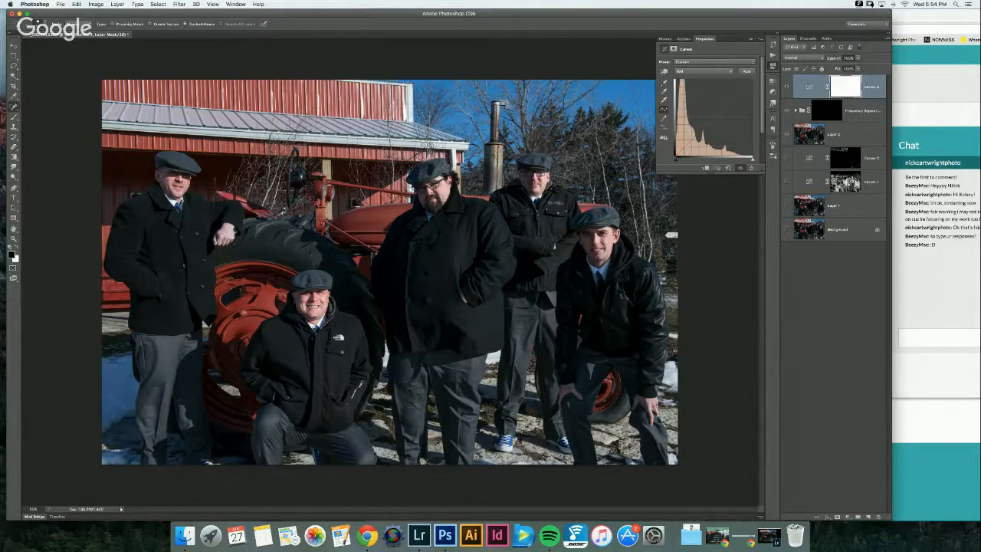
key("super+z")
left_click(712, 72)
left_click(730, 89)
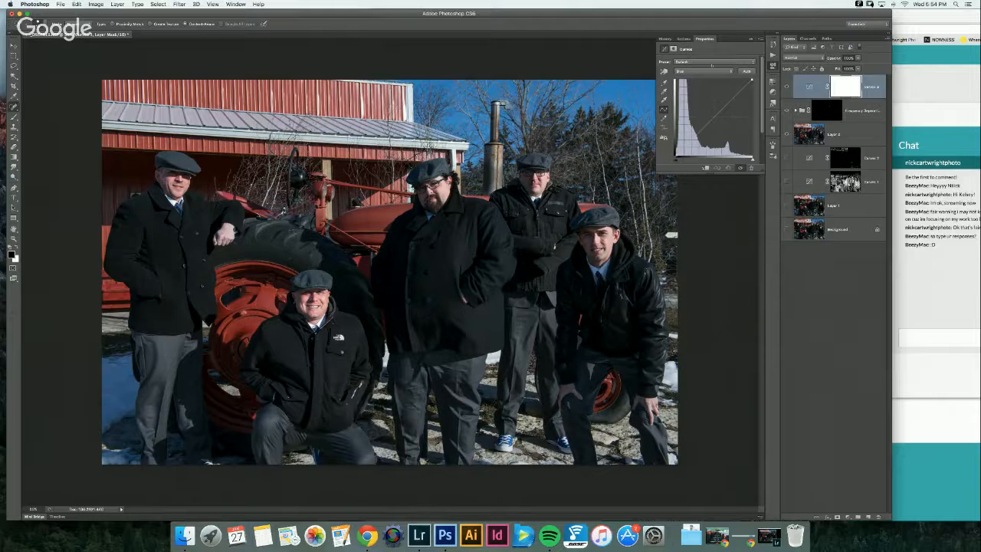
left_click(712, 71)
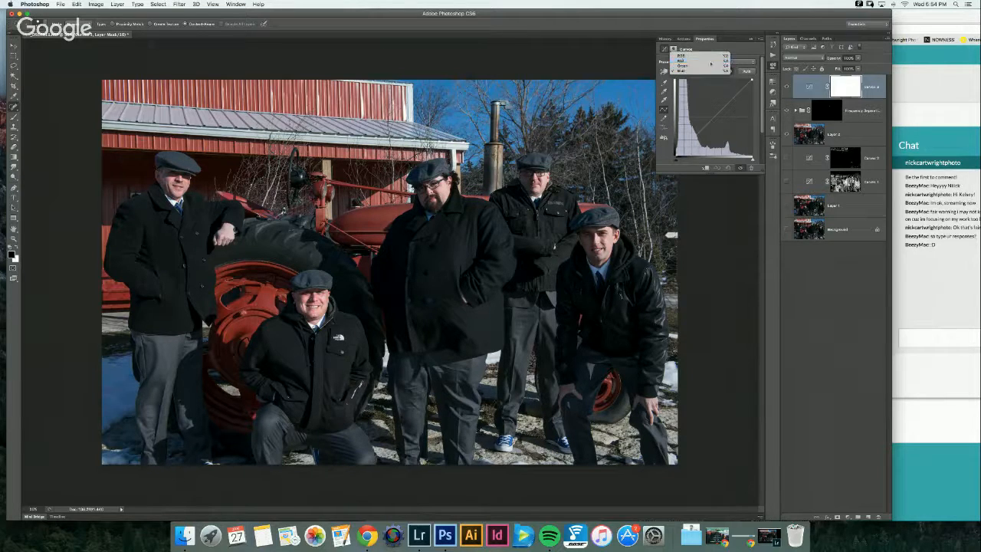
left_click(690, 61)
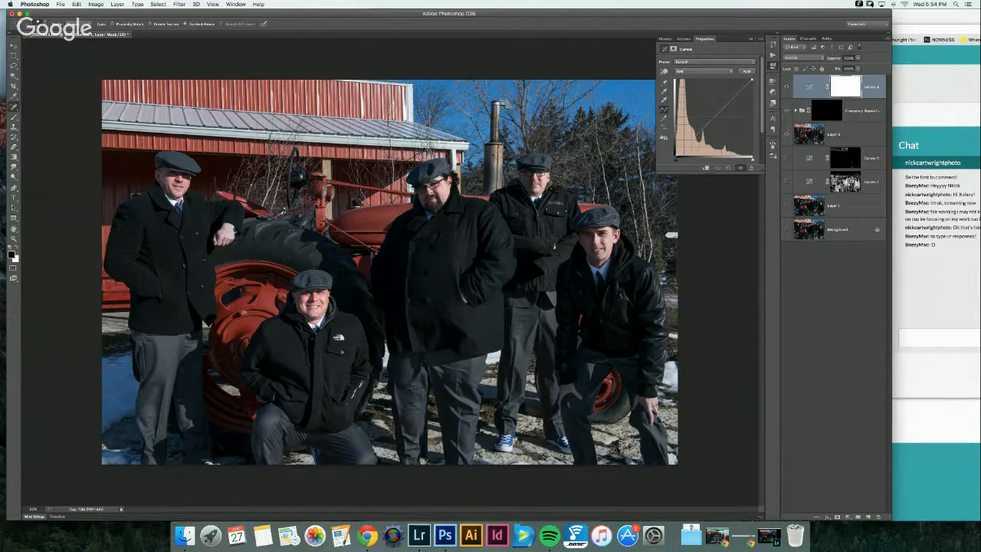
left_click(714, 71)
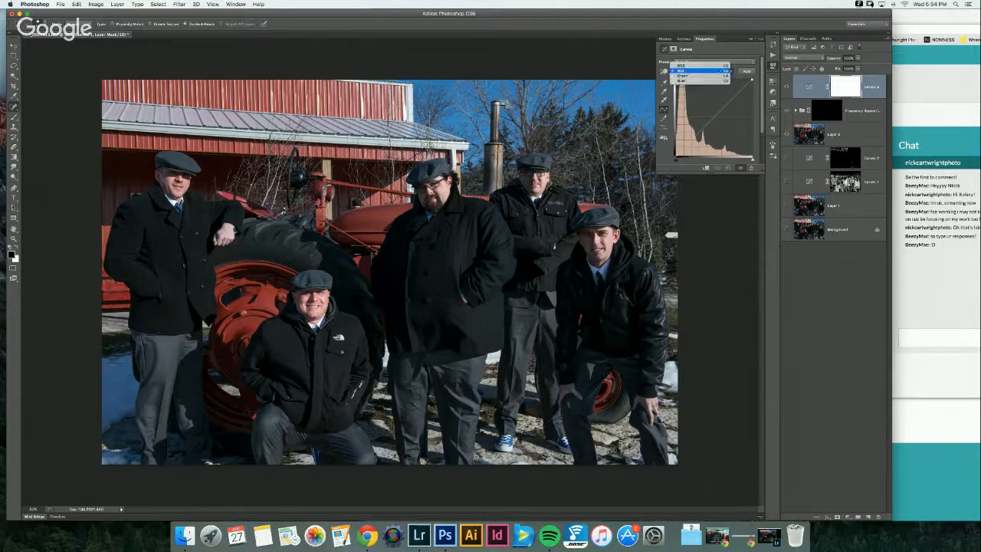
left_click(714, 76)
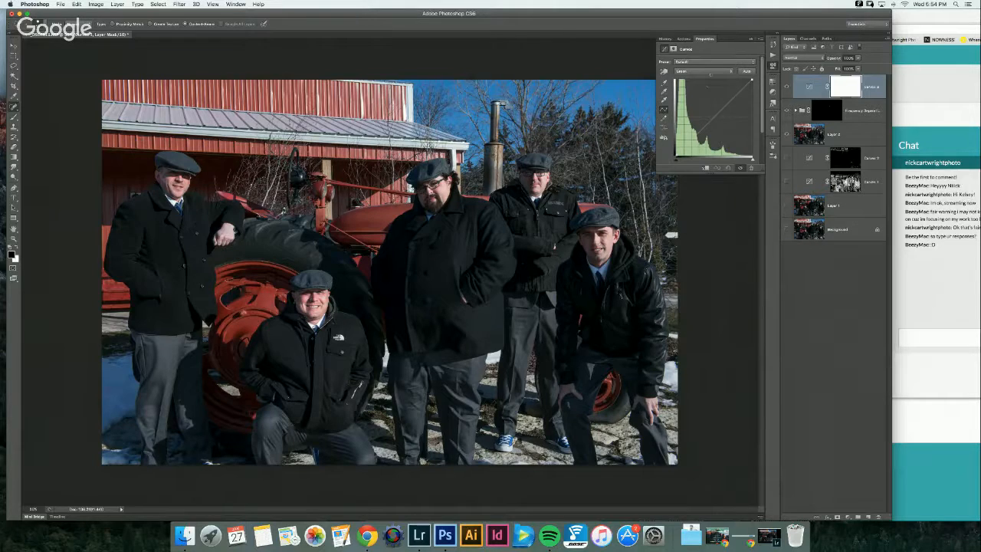
Step: Shape the blue channel's curve with a midpoint anchor and a slightly adjusted highlight point
left_click(709, 75)
left_click(710, 79)
left_click(714, 117)
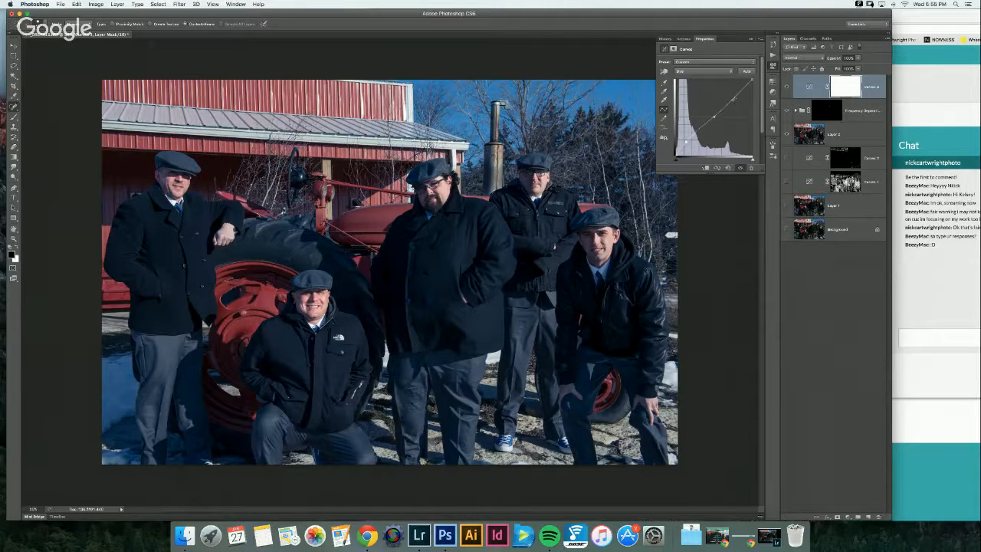
left_click_drag(734, 99, 736, 97)
Step: Anchor the red channel's curve near its midpoint and raise its highlights for a cooler, teal tint in the shadows
left_click(704, 72)
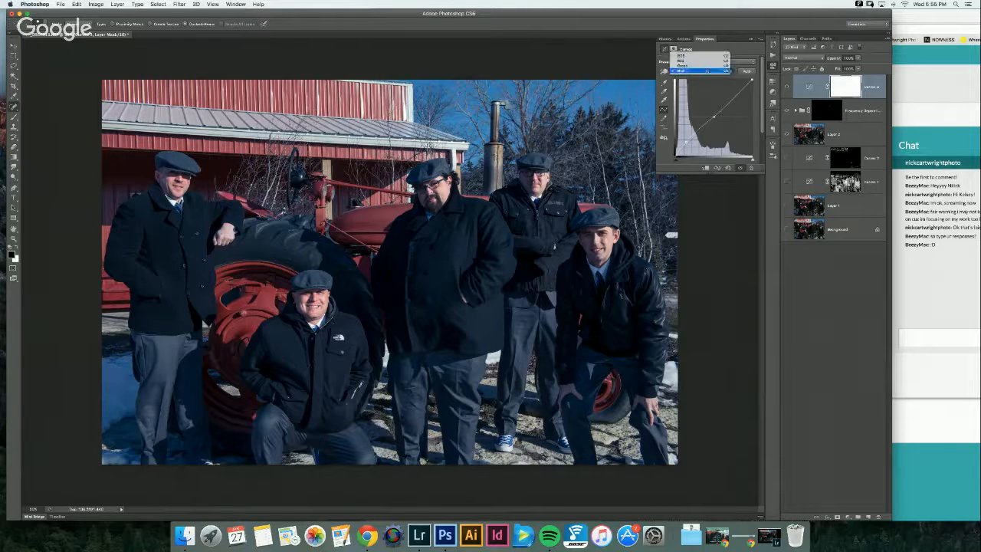
left_click(706, 59)
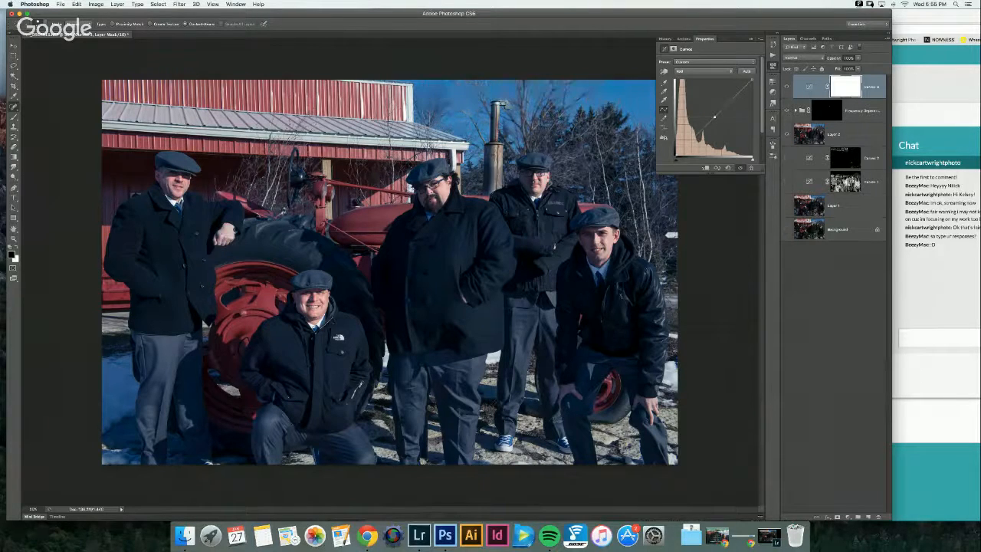
left_click(727, 99)
left_click_drag(727, 98, 727, 99)
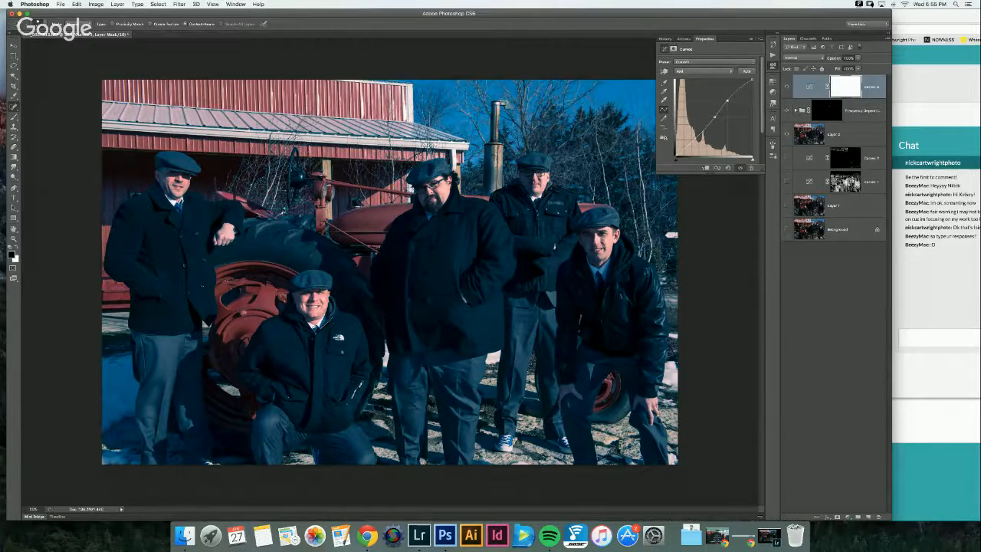
left_click_drag(727, 98, 727, 101)
Step: Try shifting the red curve's highlight point and pulling its white point inward, and undo the last distortion of the curve
left_click(714, 71)
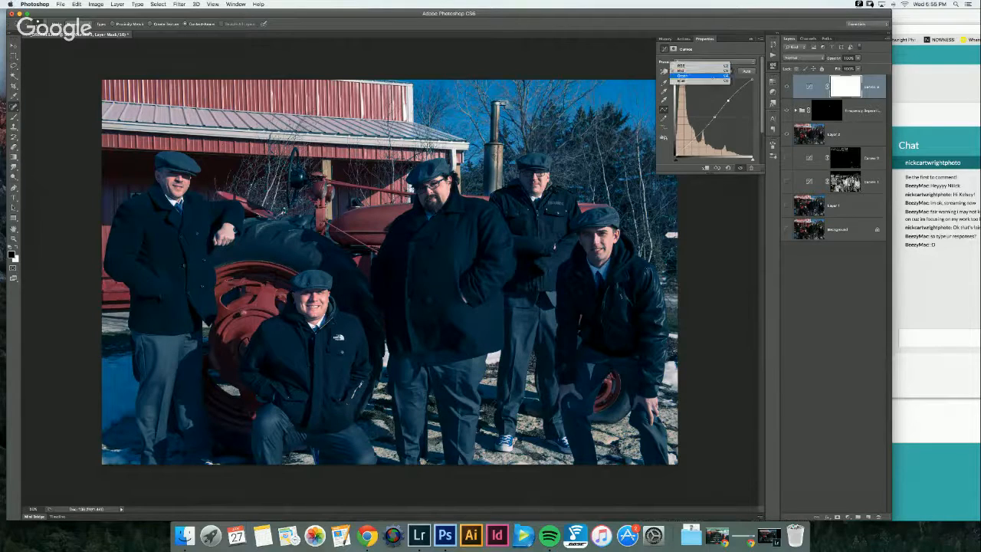
left_click(683, 76)
left_click(722, 70)
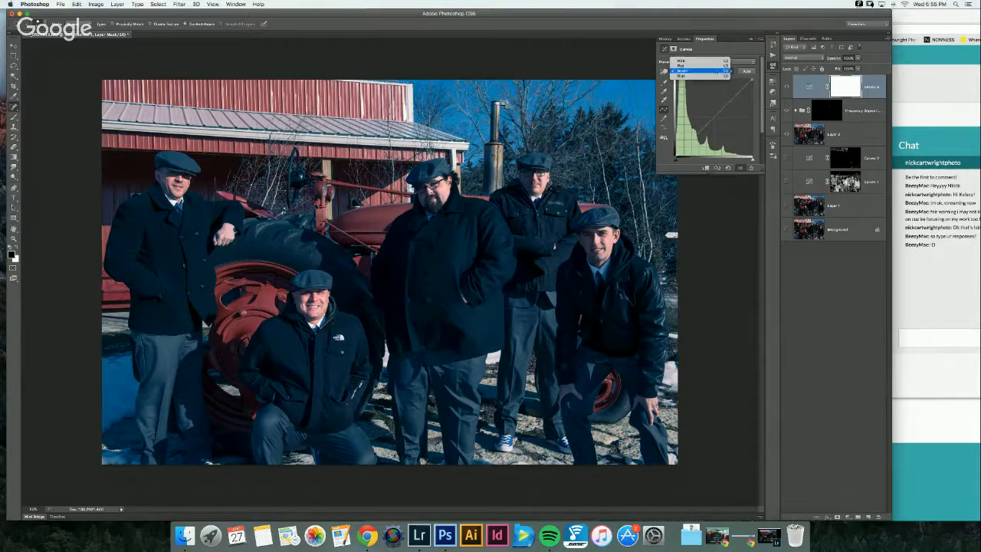
left_click(697, 61)
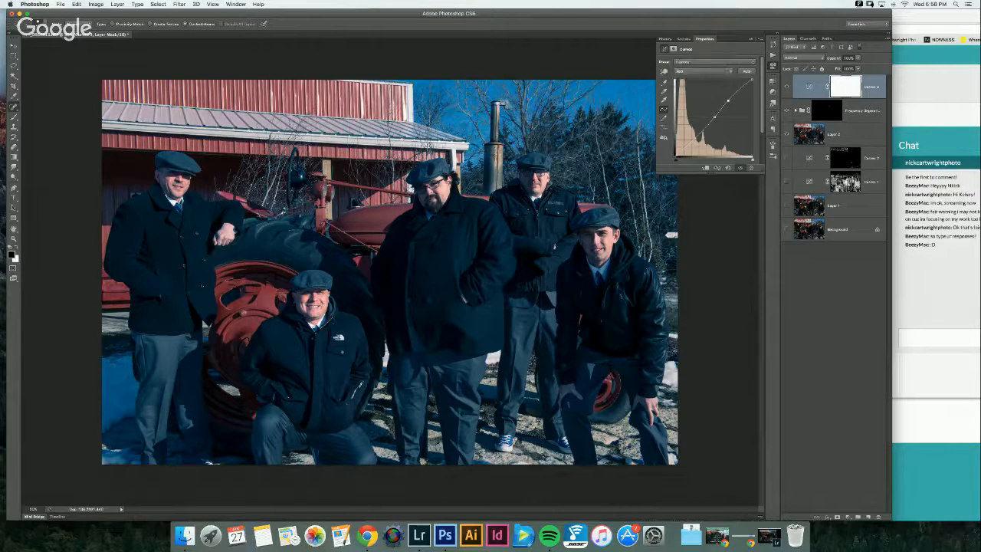
left_click_drag(728, 101, 731, 98)
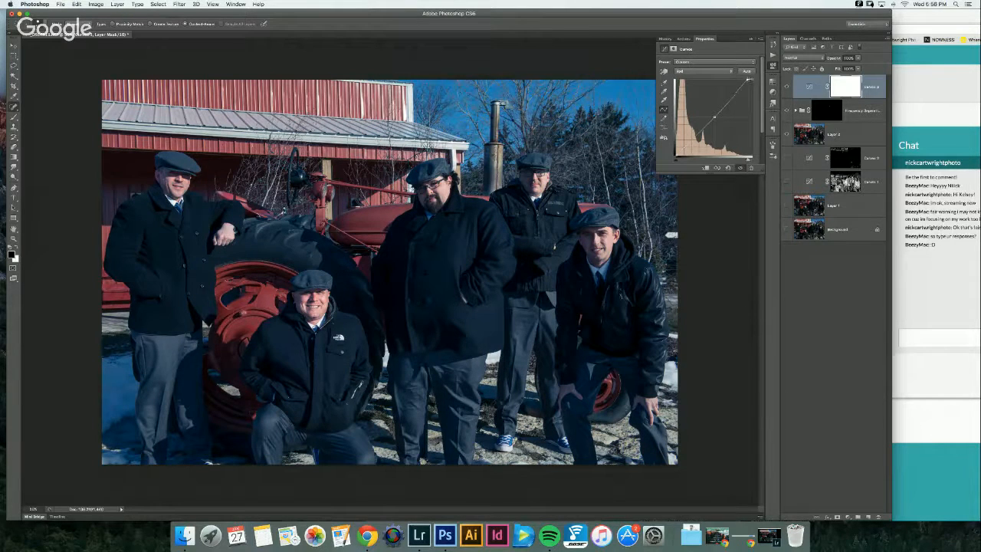
left_click_drag(751, 80, 724, 80)
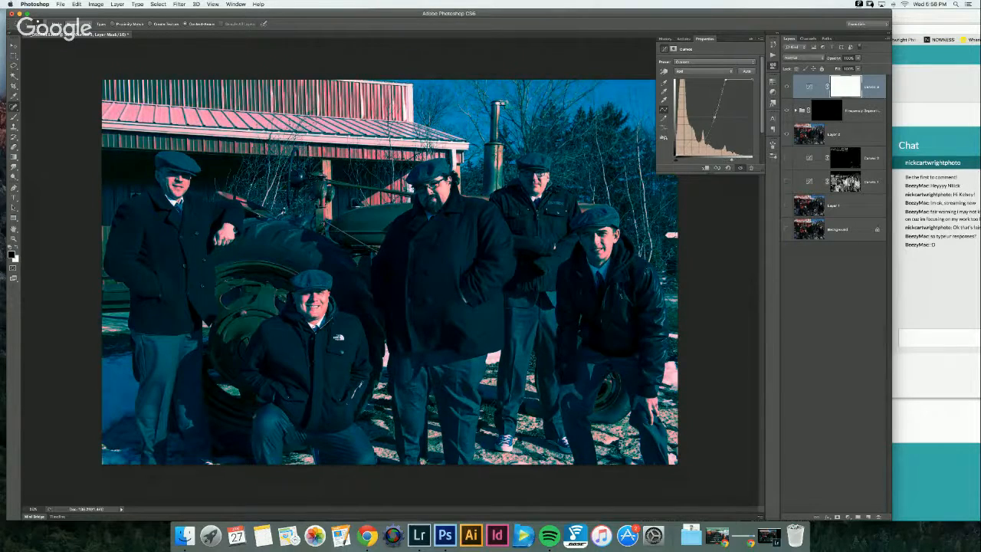
left_click(732, 101)
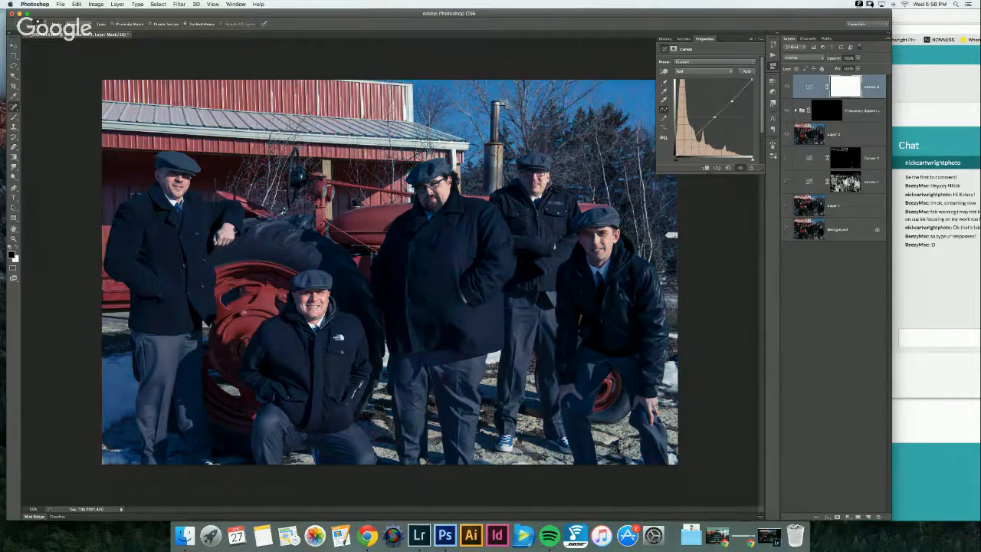
mouse_move(730, 98)
left_mouse_down()
mouse_move(741, 112)
mouse_move(728, 91)
mouse_move(742, 111)
left_mouse_up()
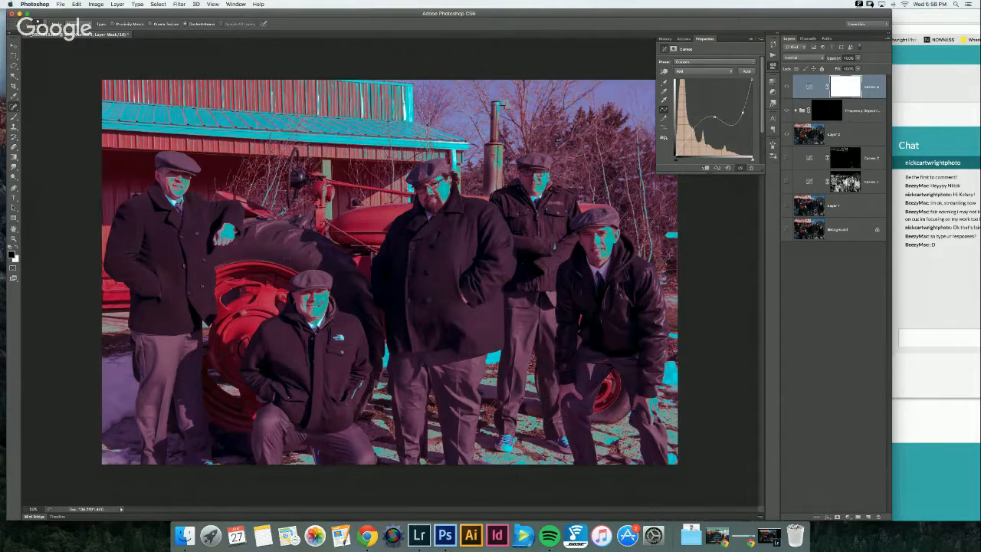
key("super+z")
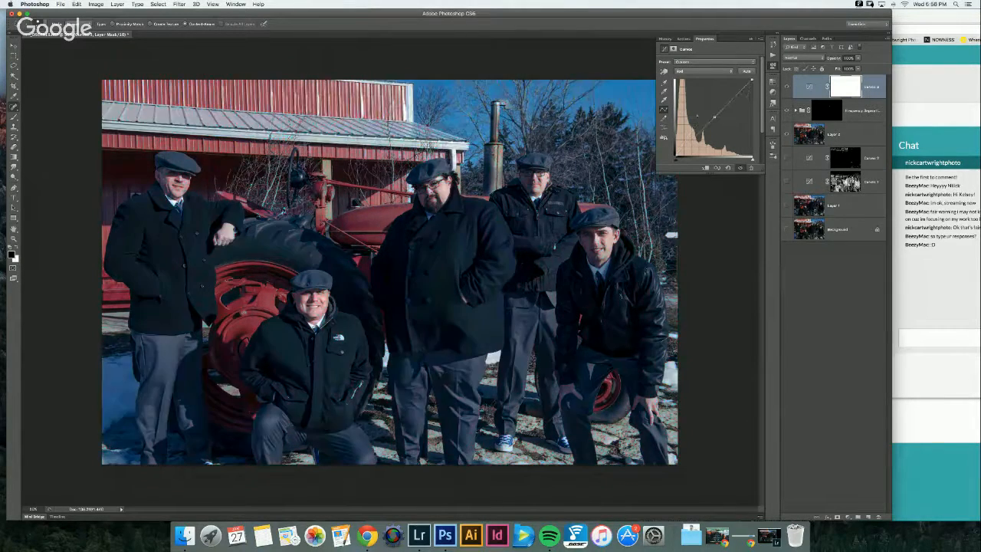
Step: Raise the red channel curve's highlights again, keep its black point in the corner, and compare the photo with and without the adjustment
left_click_drag(734, 96, 733, 91)
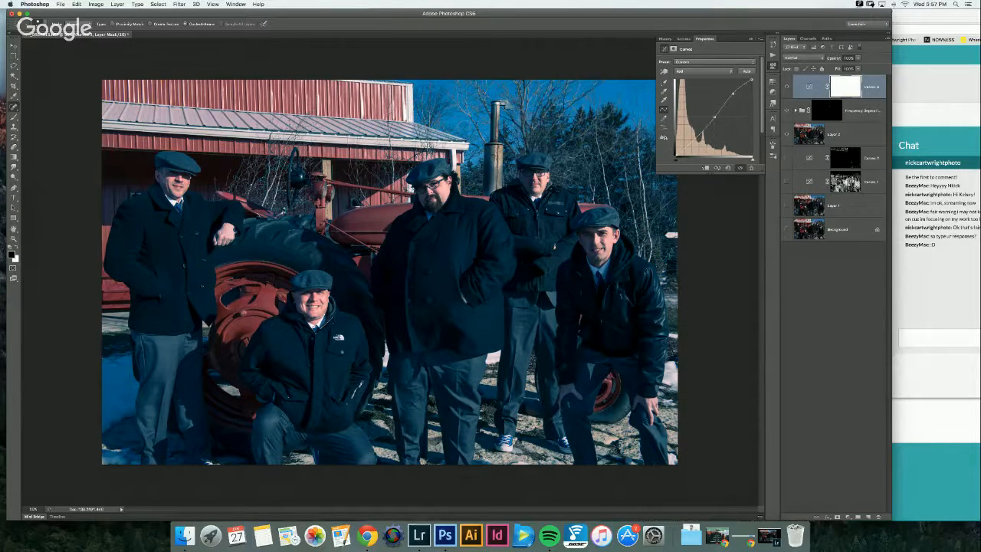
mouse_move(749, 80)
left_mouse_down()
mouse_move(735, 80)
mouse_move(732, 92)
mouse_move(744, 79)
mouse_move(736, 79)
mouse_move(751, 80)
left_mouse_up()
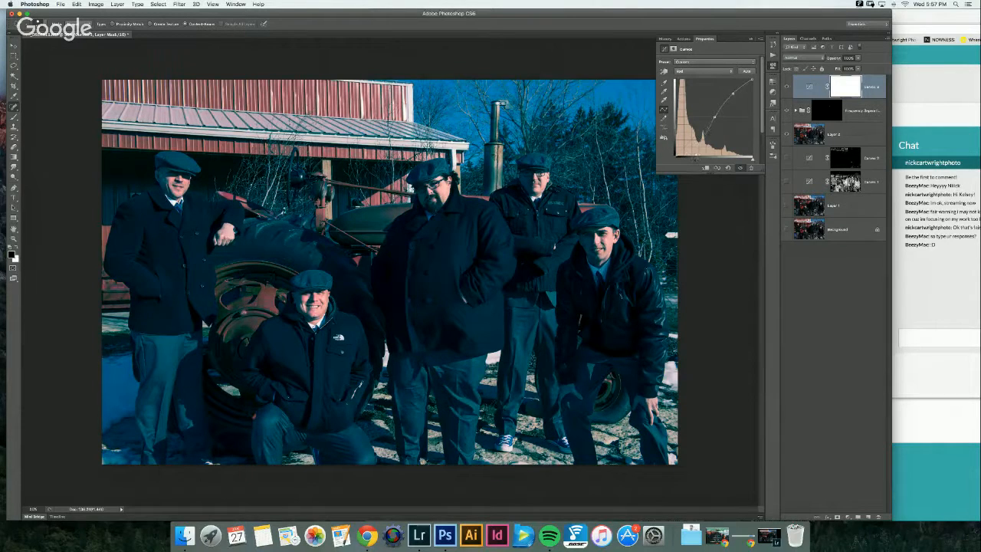
left_click_drag(698, 158, 676, 159)
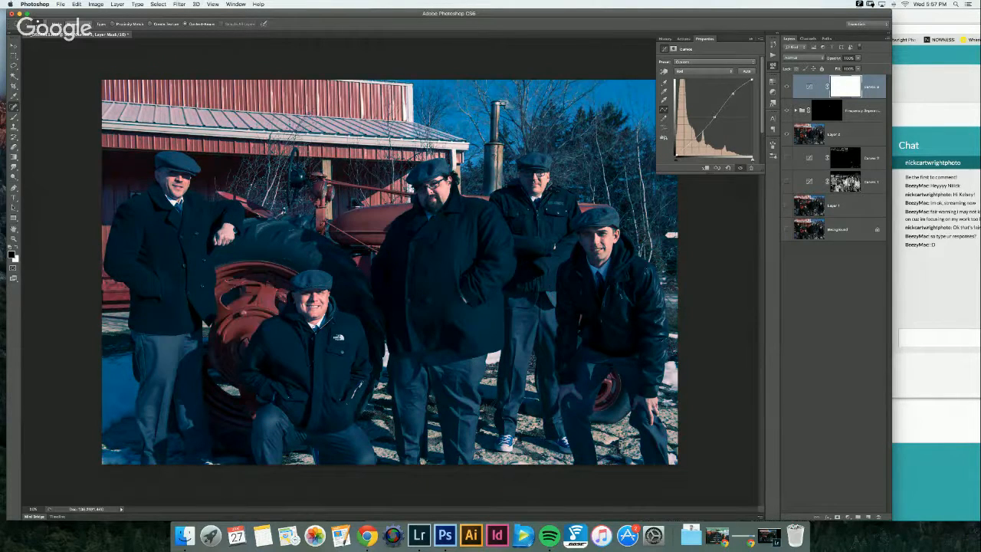
left_click(740, 168)
left_click(741, 168)
Step: Pull the red channel curve's white point slightly inward along the graph's upper edge
mouse_move(678, 161)
left_mouse_down()
mouse_move(701, 160)
mouse_move(677, 160)
left_mouse_up()
mouse_move(675, 159)
left_mouse_down()
mouse_move(676, 142)
mouse_move(676, 154)
left_mouse_up()
mouse_move(751, 80)
left_mouse_down()
mouse_move(748, 118)
mouse_move(751, 80)
left_mouse_up()
left_click_drag(751, 80, 740, 79)
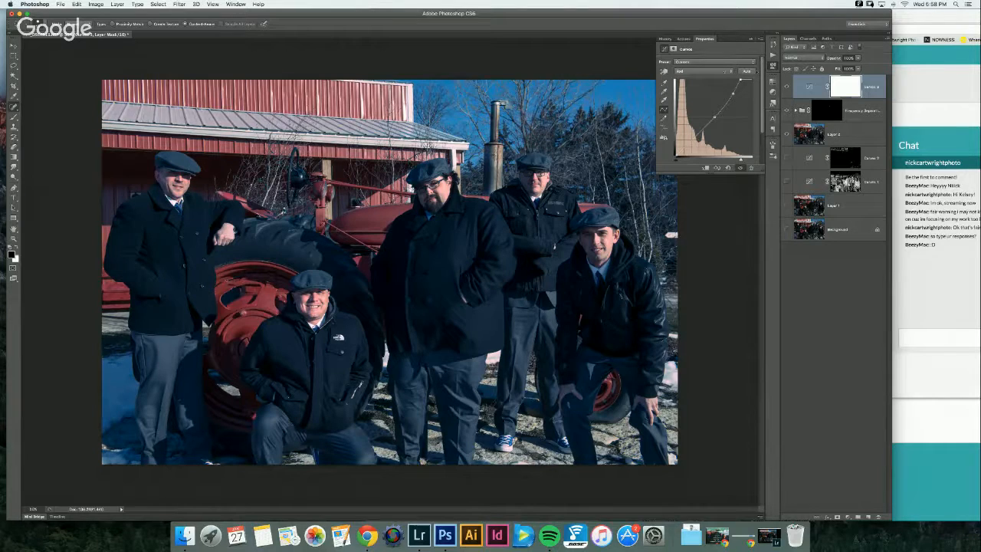
Step: Anchor the green channel's curve at its midpoint, slightly raise its highlights and shadows, and collapse the curve settings
left_click(702, 70)
left_click(702, 76)
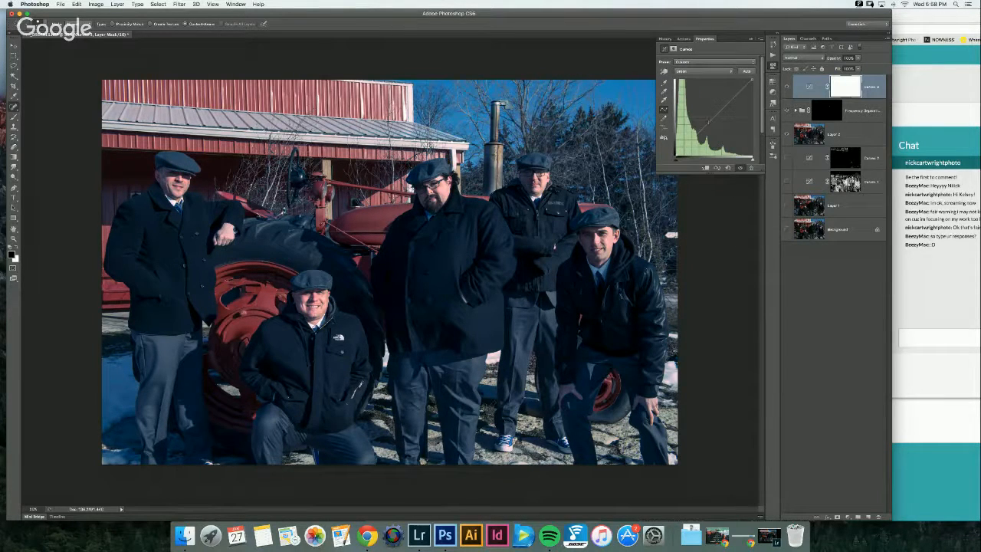
left_click_drag(708, 122, 714, 115)
left_click_drag(714, 116, 714, 118)
left_click_drag(739, 91, 736, 90)
left_click_drag(692, 141, 691, 138)
left_click(751, 39)
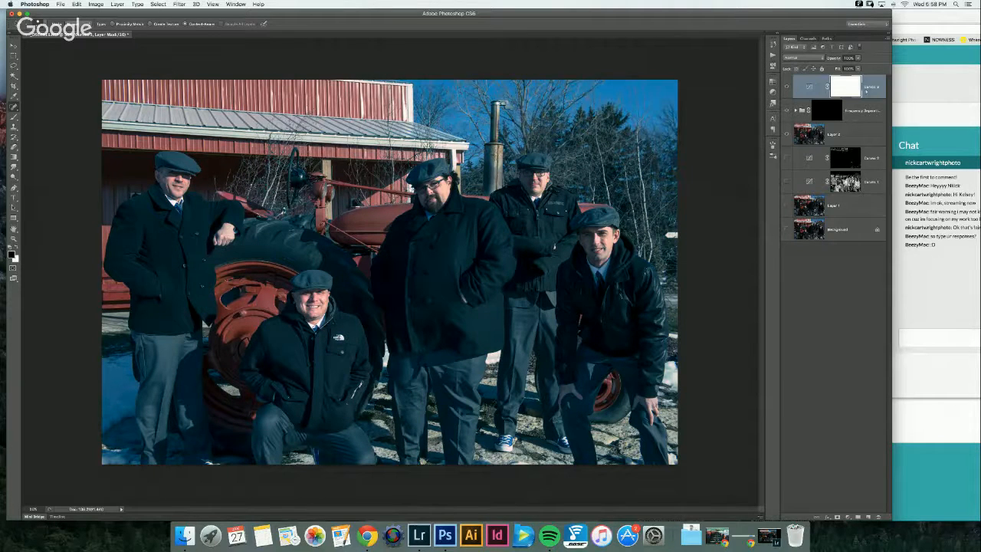
Step: Open the blending options of the top Curves layer and set Blend If to the blue channel
double_click(872, 92)
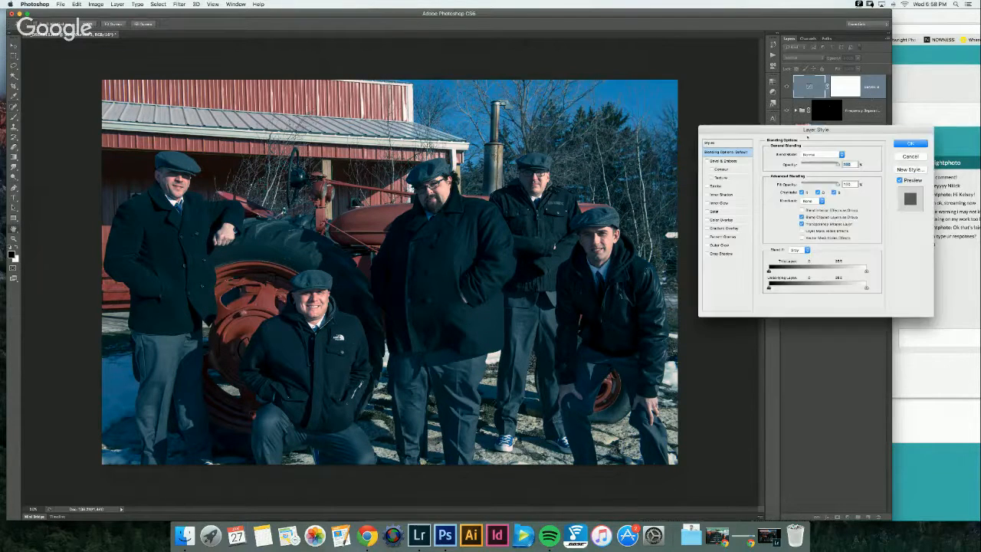
left_click_drag(813, 131, 756, 112)
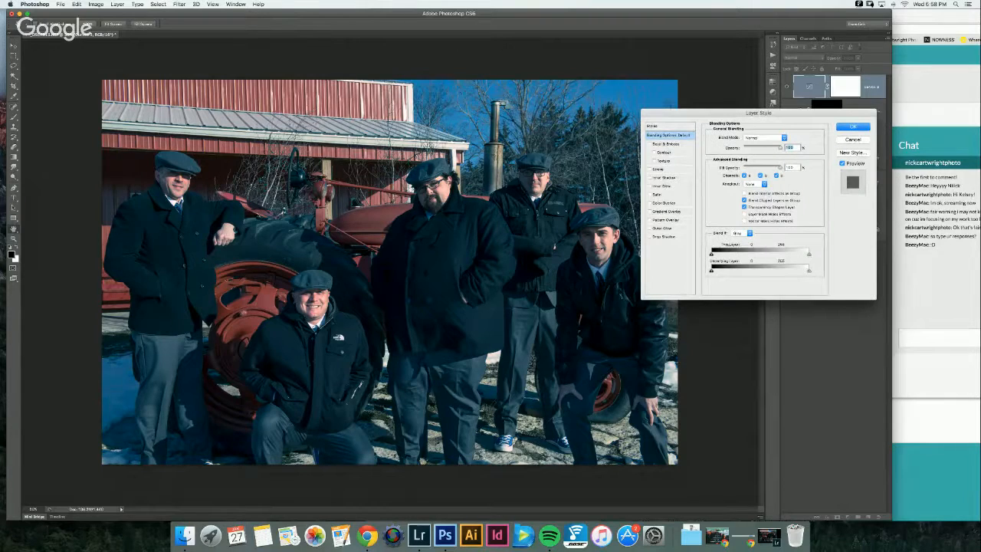
left_click(738, 232)
left_click(739, 243)
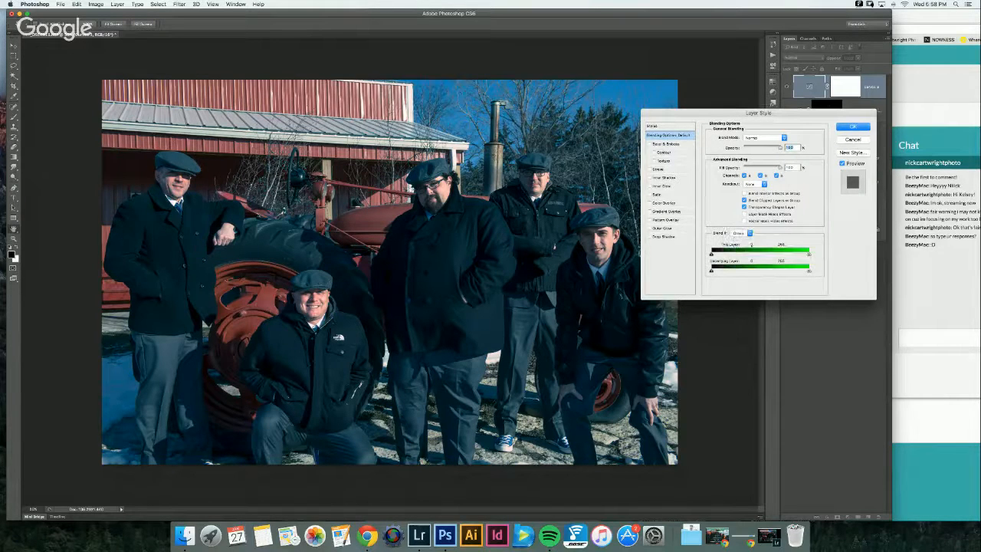
left_click(739, 233)
left_click(738, 237)
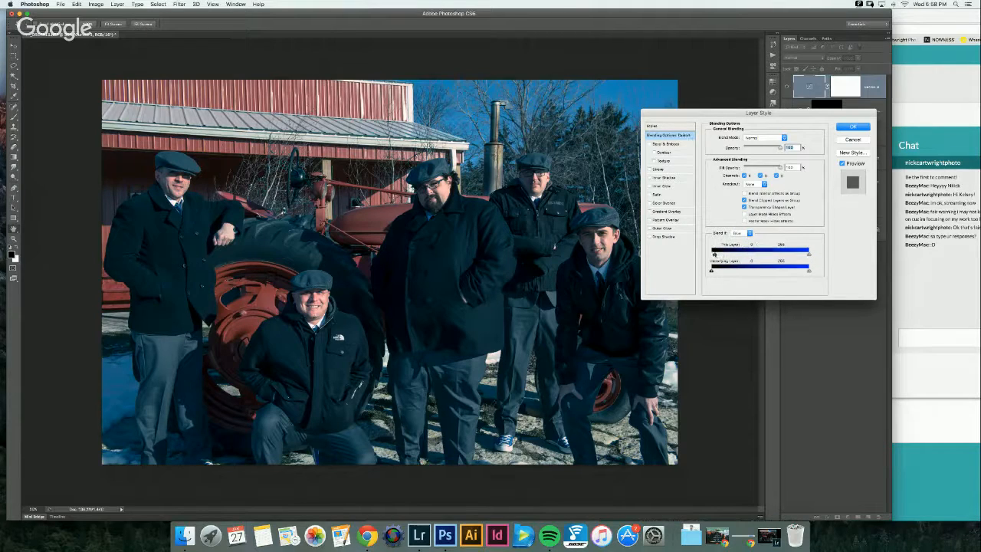
Step: Split the blue Blend If sliders for This Layer to 4/72 in the shadows and 112/168 in the highlights
mouse_move(711, 255)
left_mouse_down()
mouse_move(752, 256)
mouse_move(716, 255)
left_mouse_up()
left_click_drag(712, 254, 715, 255)
left_click_drag(719, 254, 744, 256)
key("alt")
left_click_drag(709, 255, 712, 255)
key("alt")
mouse_move(809, 253)
left_mouse_down()
mouse_move(737, 253)
mouse_move(808, 254)
left_mouse_up()
left_click_drag(808, 254, 754, 255)
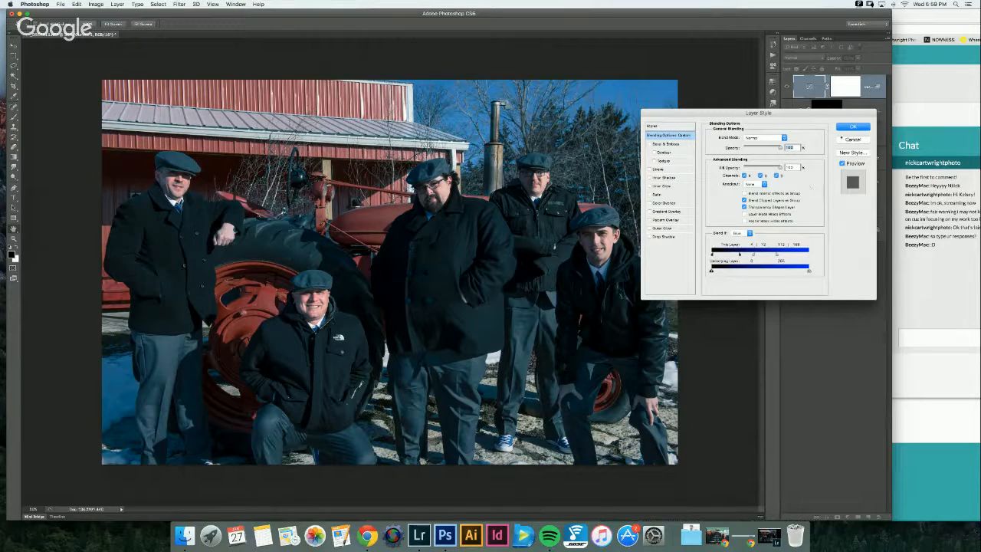
Step: Switch Blend If to the red channel, adjust and split its This Layer sliders, and apply the layer style
left_click(748, 233)
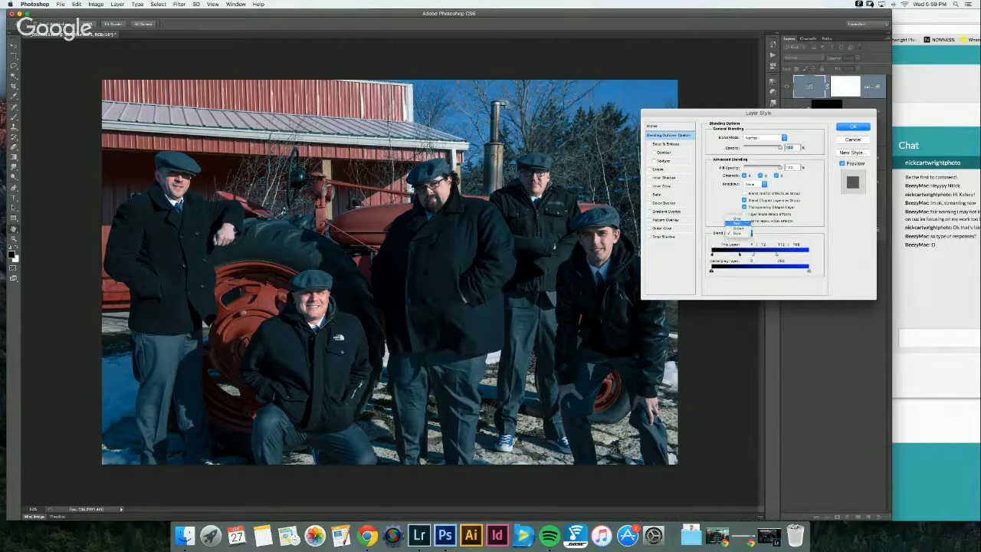
left_click(737, 223)
left_click_drag(807, 254, 780, 254)
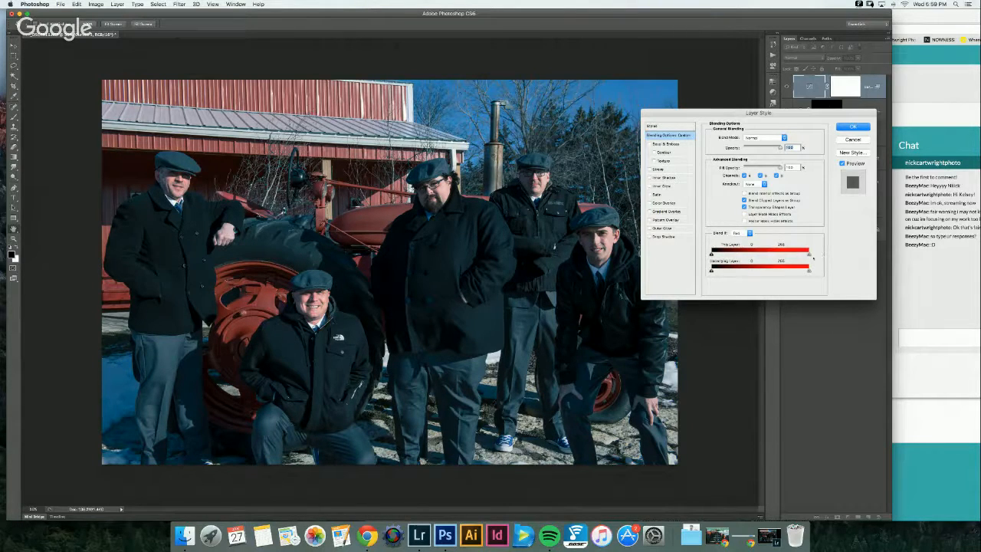
key("alt")
mouse_move(736, 254)
left_mouse_down()
mouse_move(759, 256)
mouse_move(715, 255)
mouse_move(753, 254)
mouse_move(728, 255)
left_mouse_up()
left_click(851, 127)
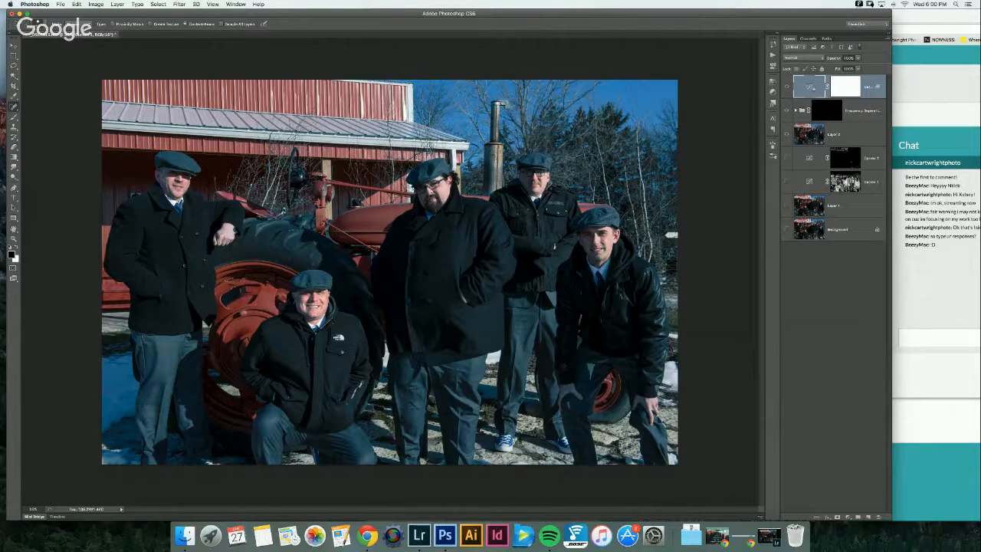
Step: Reopen the top Curves layer's settings and reshape the upper part of its blue channel curve
double_click(804, 86)
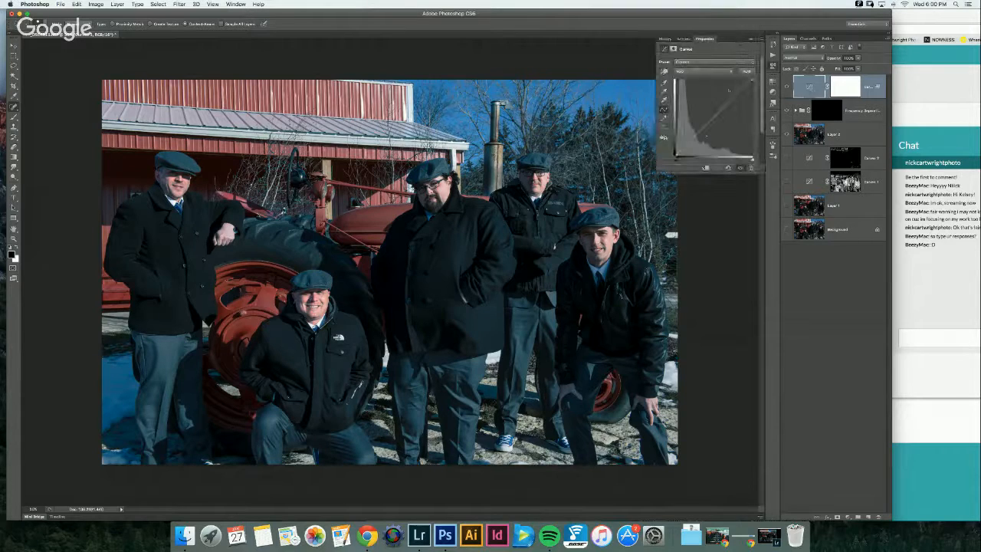
left_click(703, 70)
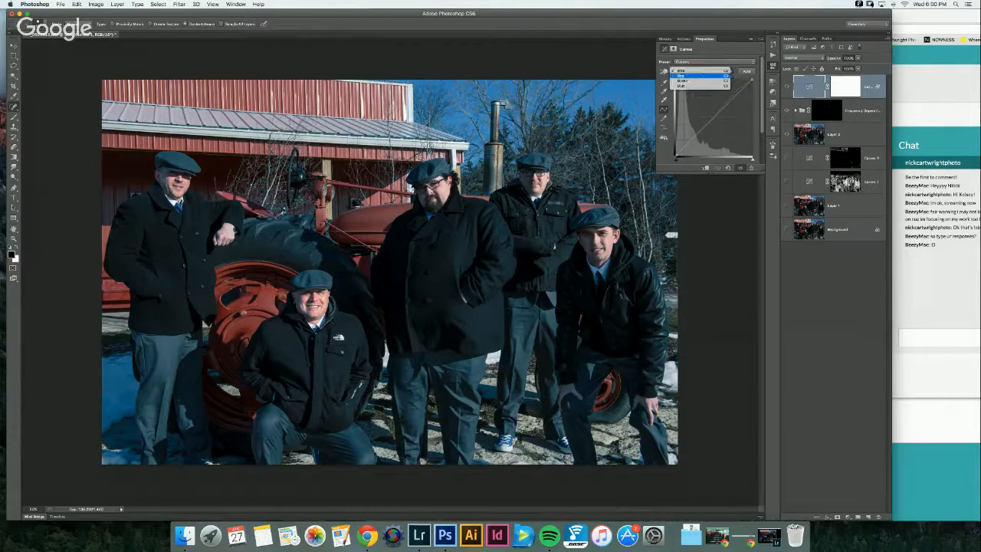
left_click(717, 89)
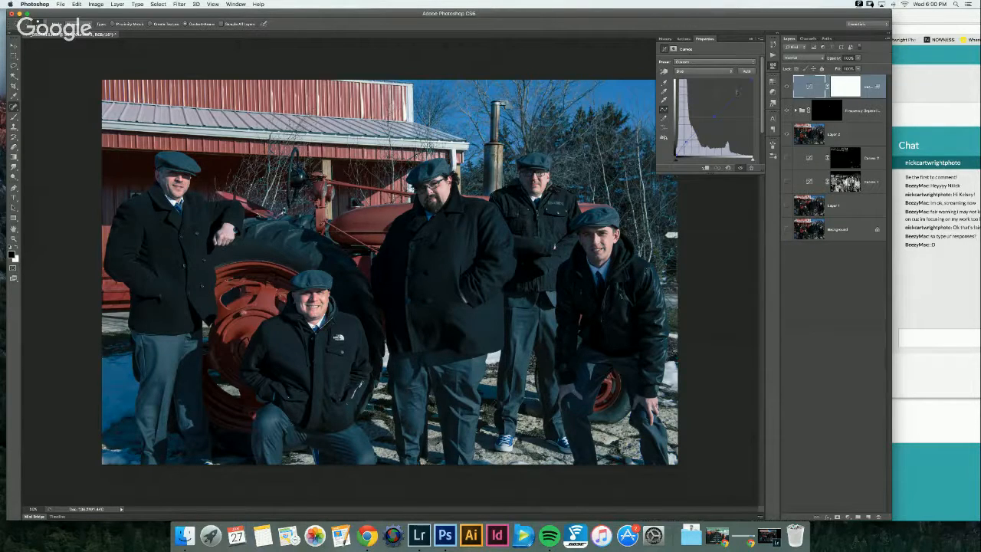
left_click_drag(736, 94, 728, 83)
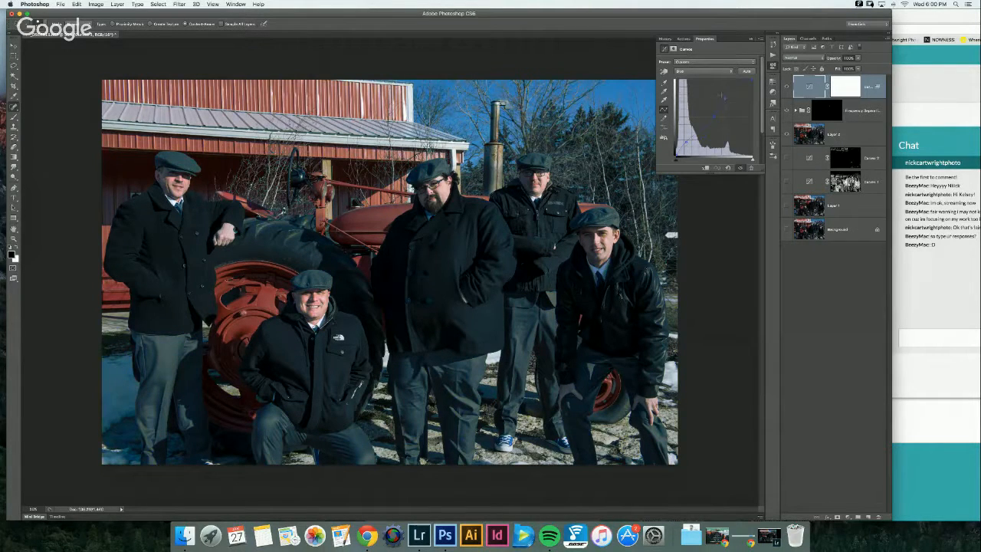
mouse_move(722, 96)
left_mouse_down()
mouse_move(712, 117)
mouse_move(727, 100)
left_mouse_up()
Step: Switch the curve to the red channel, adjust its highlights and midtones, and collapse the curve settings
left_click(712, 70)
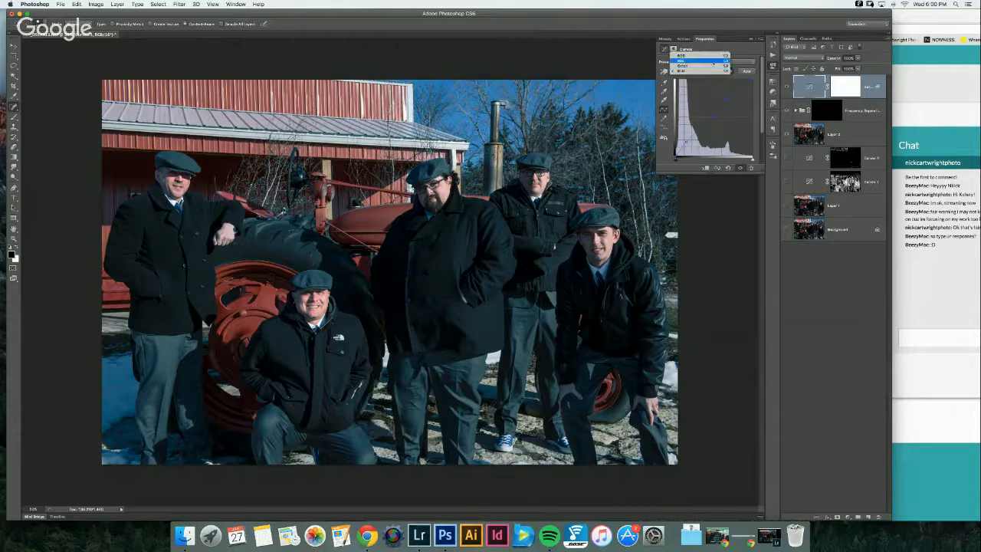
left_click(694, 56)
left_click_drag(733, 96, 732, 94)
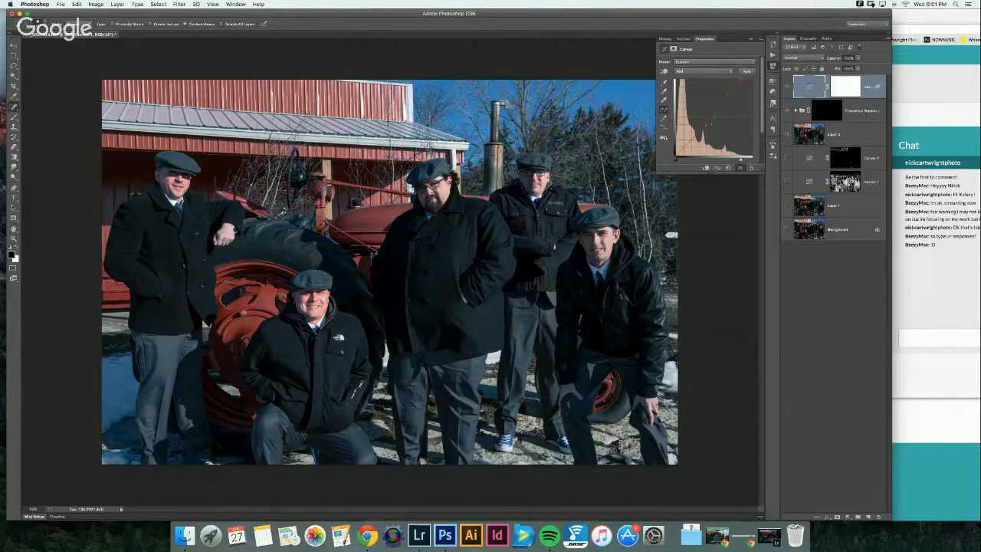
left_click_drag(725, 97, 719, 110)
left_click(772, 66)
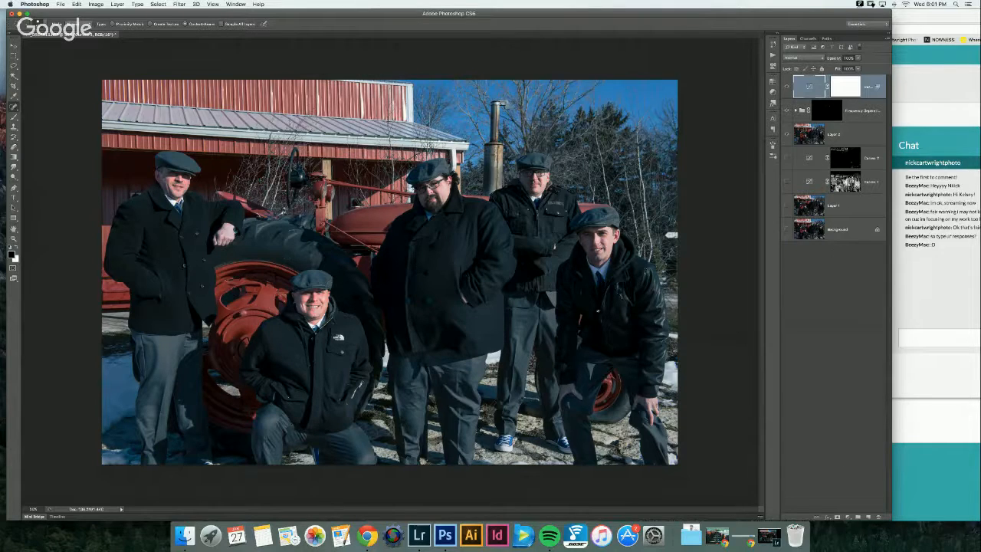
Step: Brush black onto the top Curves layer's mask over the faces of the far-left standing man and the kneeling man
left_click(845, 87)
key("b")
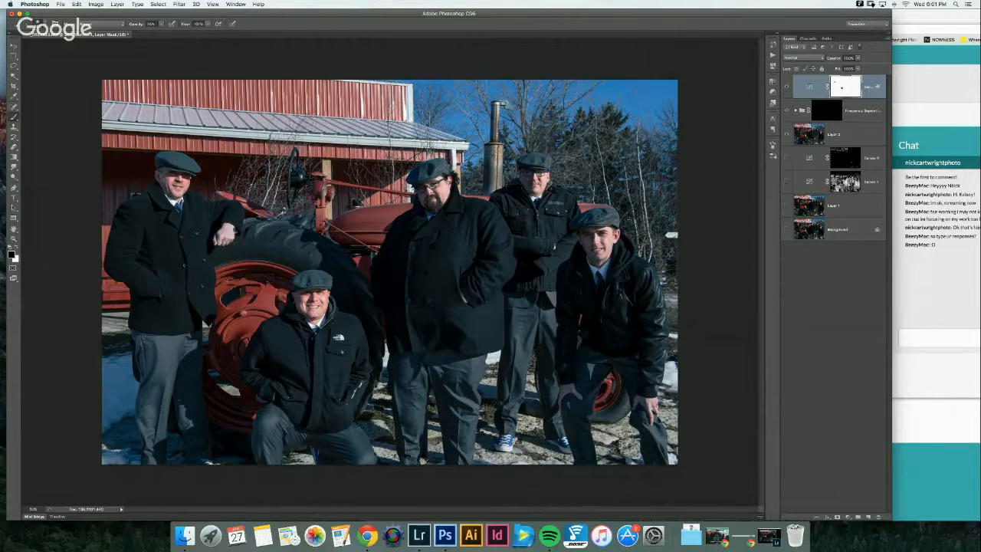
Step: Compare the photo with and without the top Curves layer's color grading
left_click(788, 86)
left_click(788, 87)
left_click(788, 87)
left_click(788, 86)
left_click(787, 87)
left_click(787, 88)
left_click(786, 88)
left_click(787, 89)
left_click(786, 88)
left_click(787, 86)
left_click(787, 85)
left_click(787, 87)
left_click(787, 86)
left_click(809, 86)
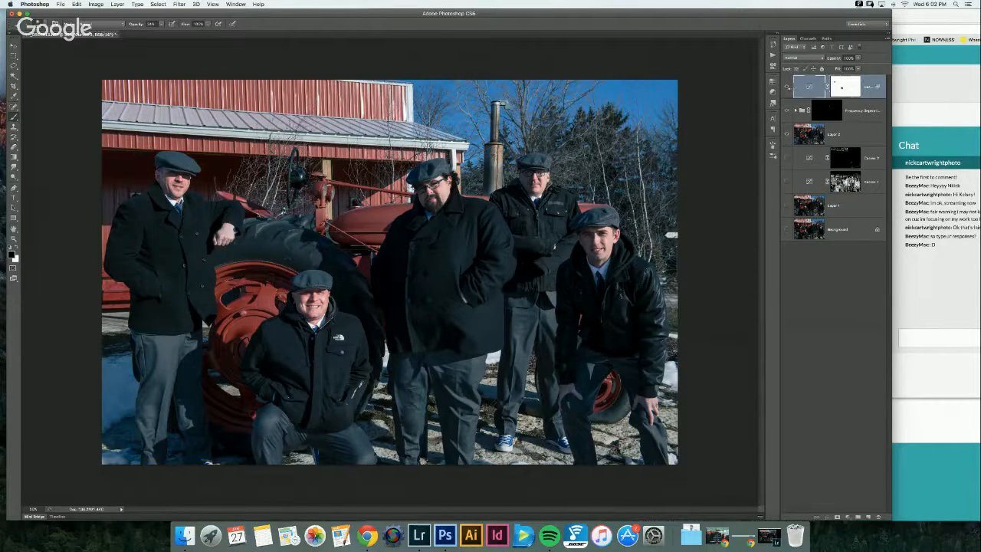
left_click(787, 88)
left_click(786, 88)
Step: Lower the top Curves layer's opacity by roughly a quarter and collapse its settings
double_click(788, 86)
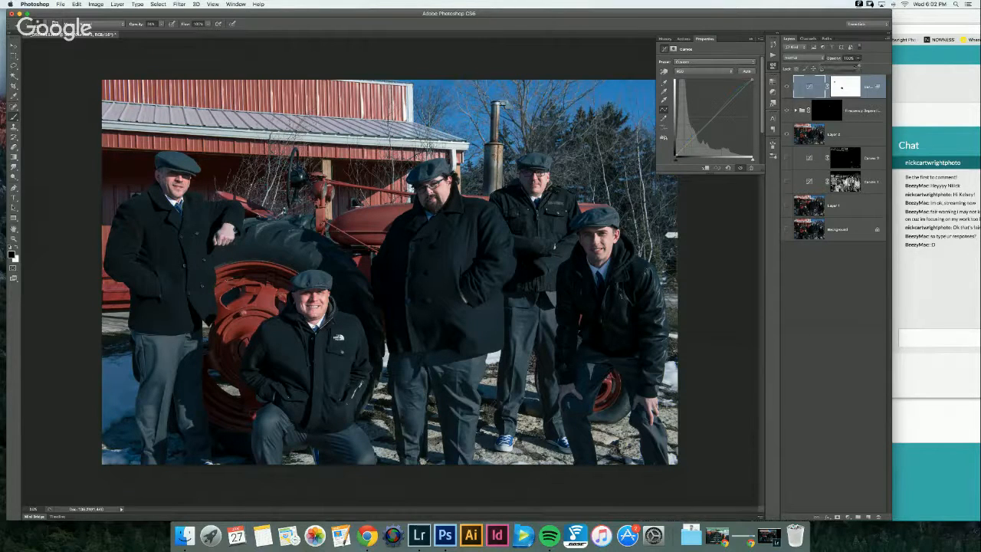
left_click(848, 67)
key("Return")
left_click(751, 39)
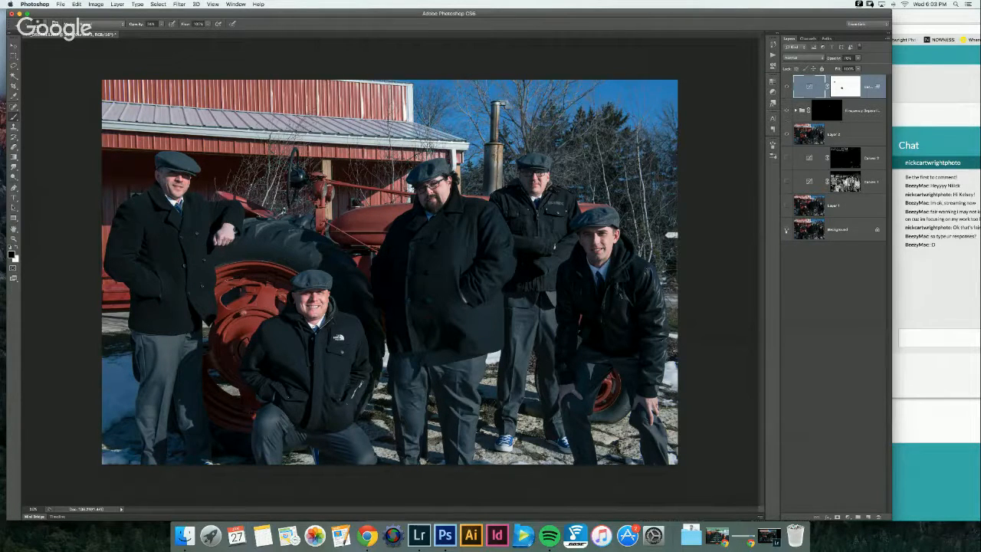
Step: Hide every layer except the Background, then show the top Curves layer over it to compare its effect
left_click(787, 228, "alt")
left_click_drag(786, 86, 787, 110)
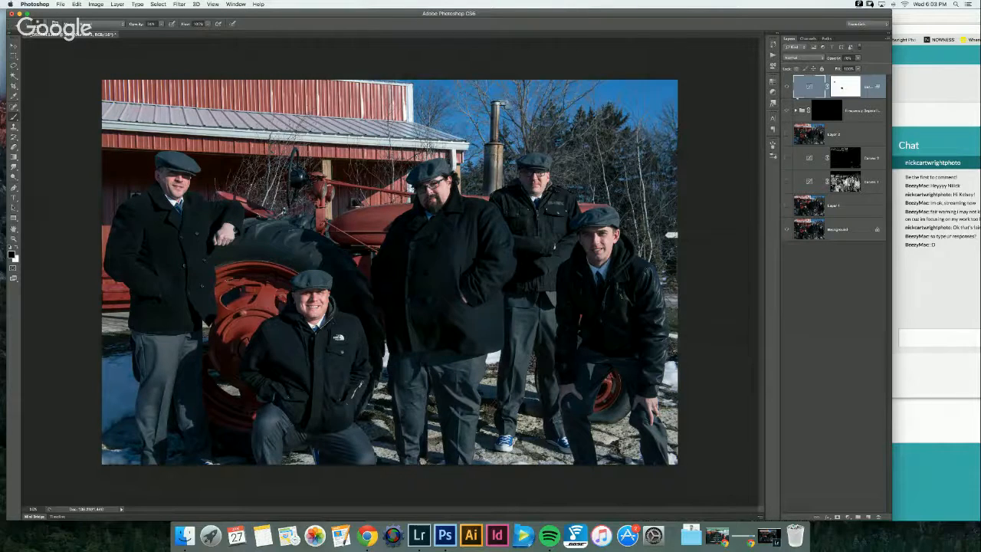
left_click(786, 86)
left_click(786, 87)
Step: Slightly lower the shadows of the top Curves layer's RGB curve and collapse the curve settings
double_click(810, 87)
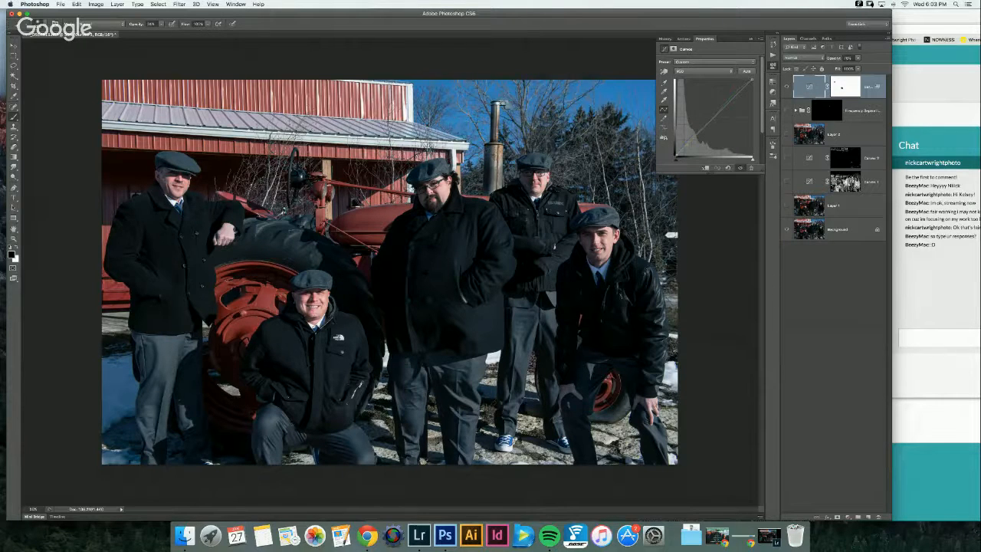
left_click_drag(694, 136, 692, 141)
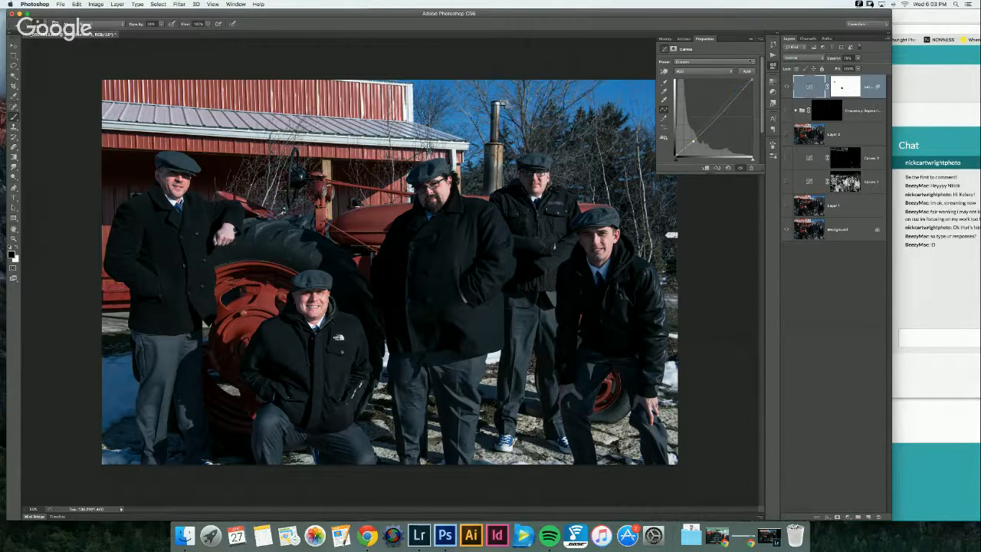
left_click(751, 40)
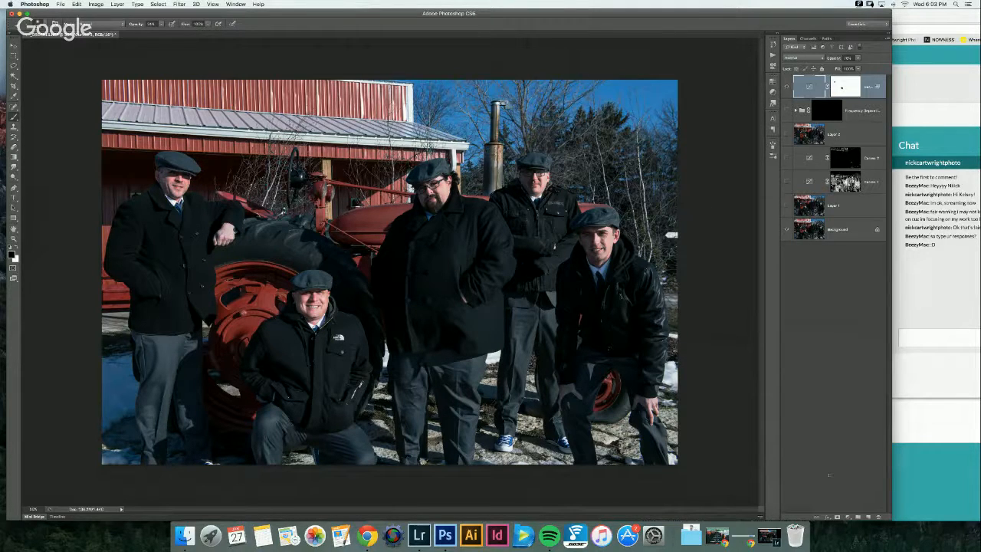
Step: Add a Hue/Saturation adjustment layer above the Curves layer, reduce its Master saturation, and collapse the settings
left_click(847, 517)
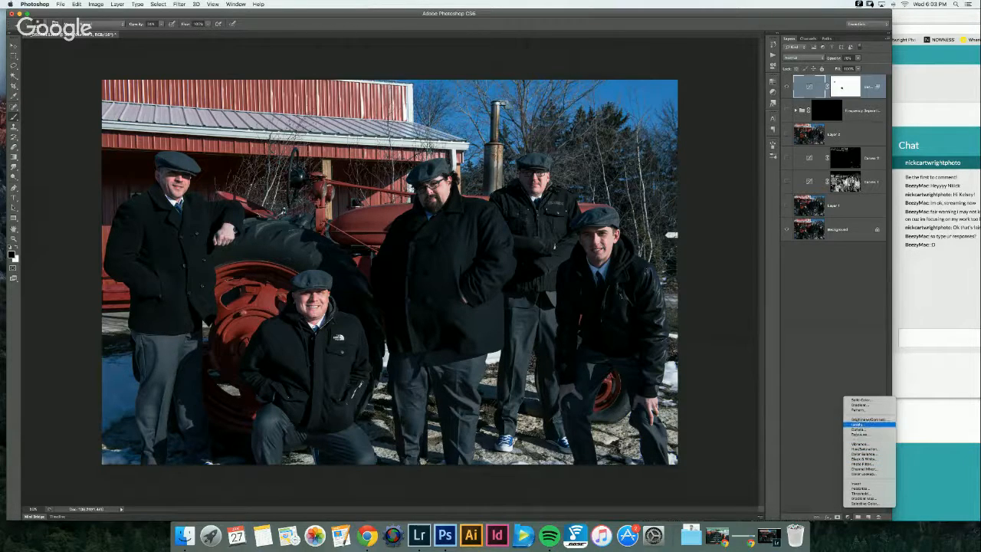
key("Escape")
left_click(856, 462)
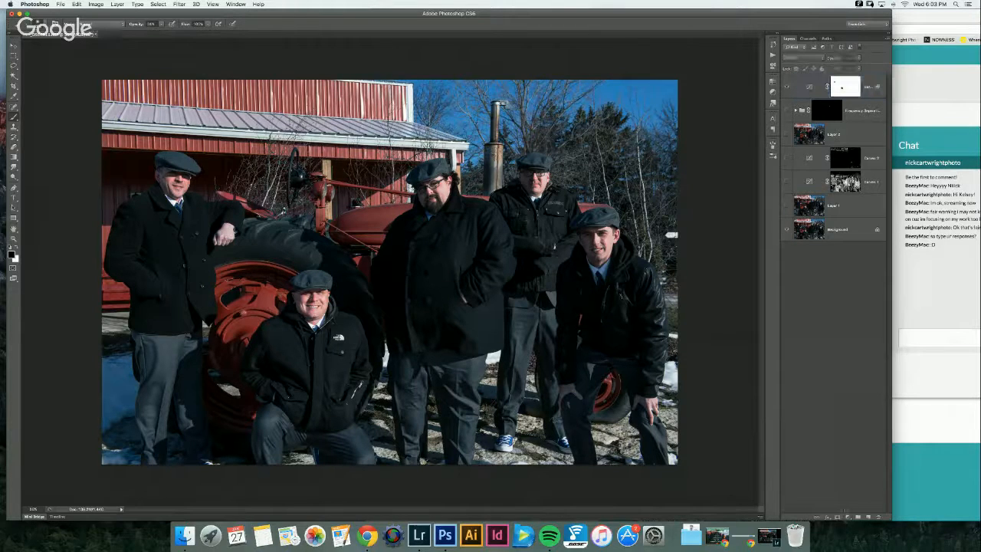
left_click(848, 516)
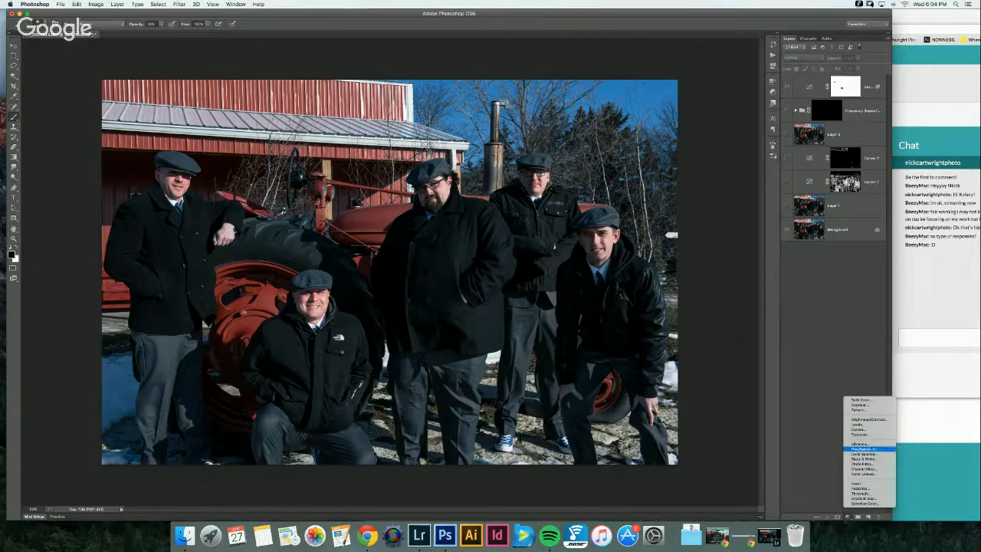
left_click(863, 448)
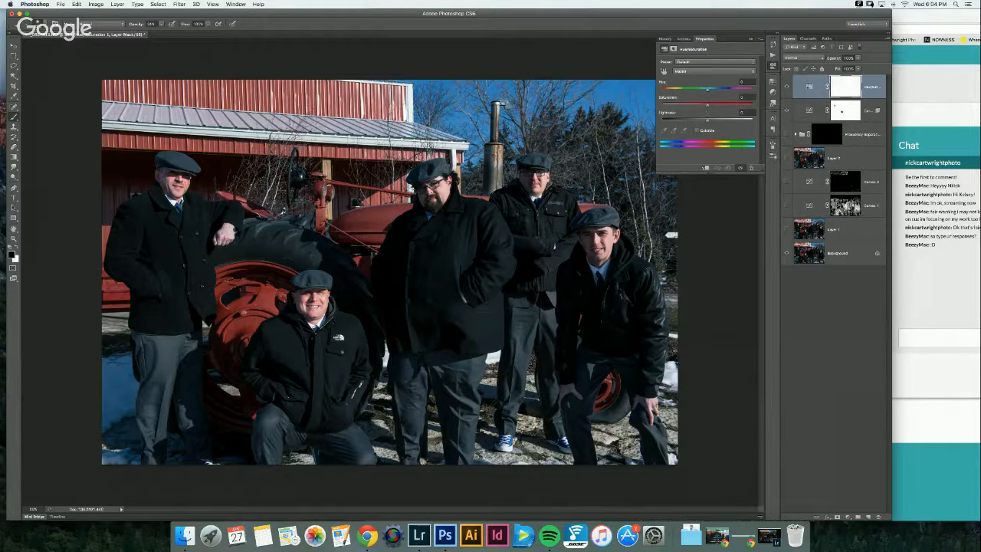
left_click_drag(704, 106, 700, 109)
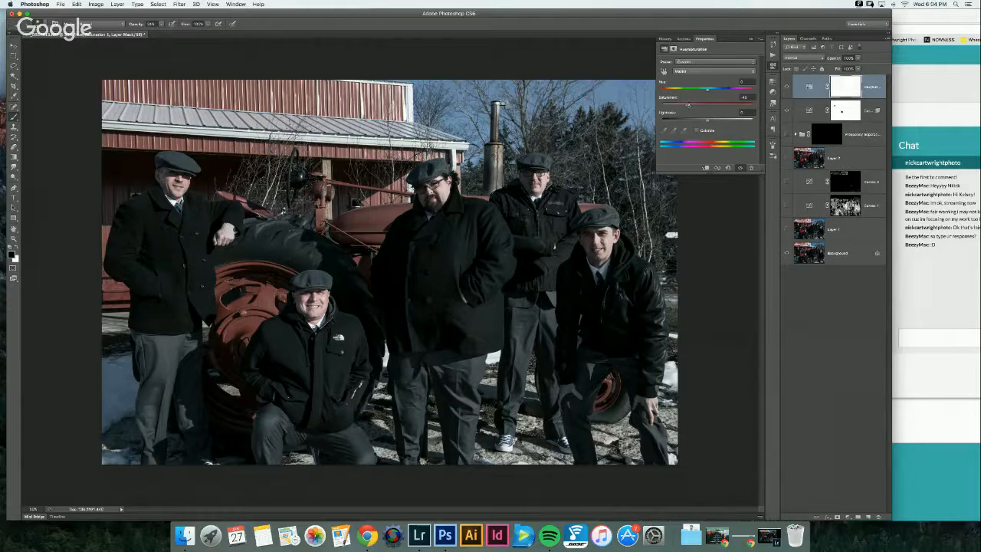
left_click_drag(687, 105, 690, 105)
left_click(750, 38)
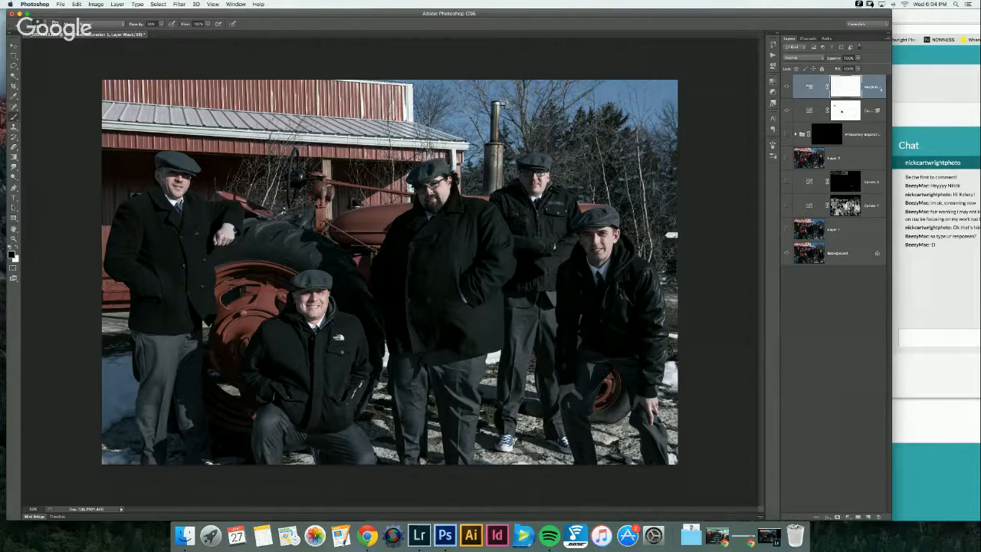
Step: Open the Hue/Saturation layer's blending options and split the red Blend If sliders for This Layer, with the inner halves nearly meeting
double_click(874, 94)
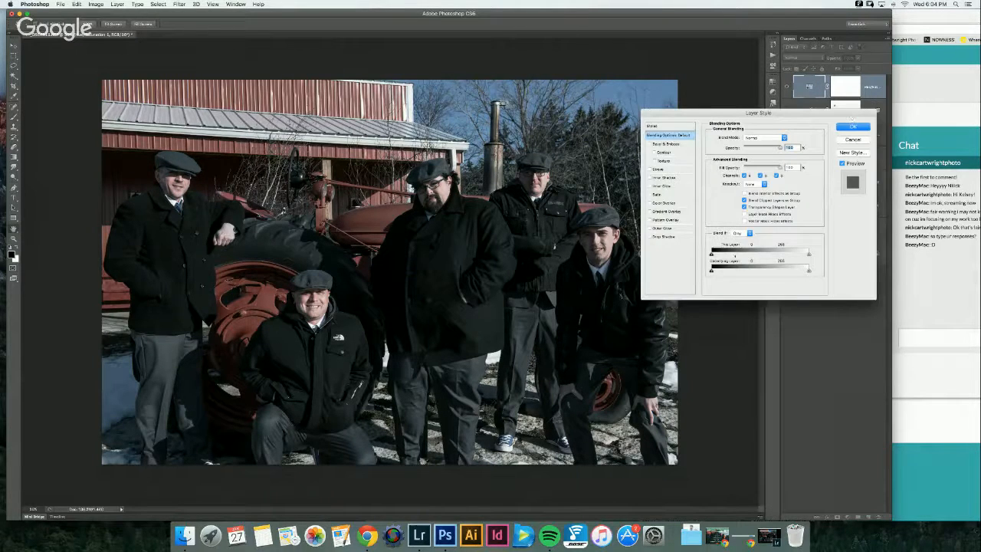
left_click(738, 233)
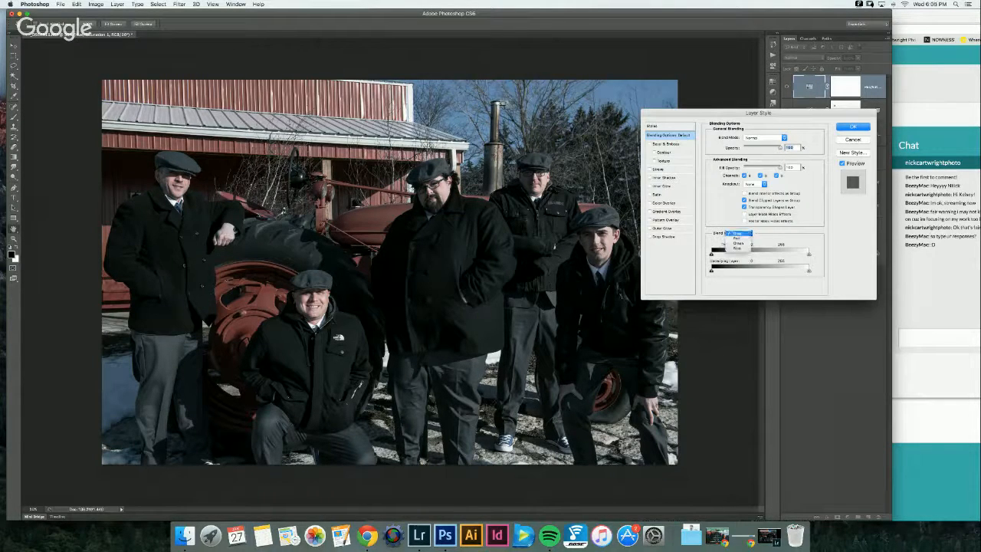
left_click(737, 238)
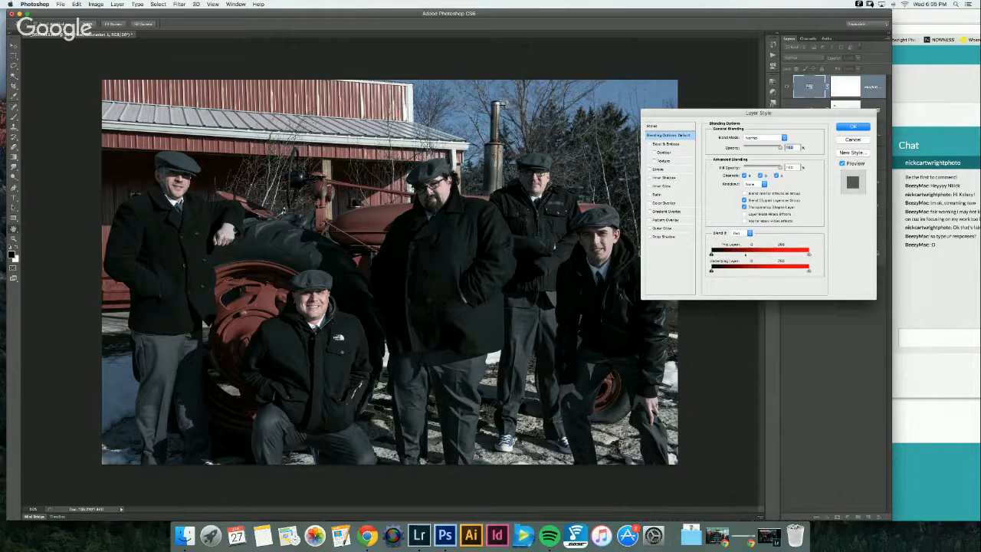
mouse_move(808, 254)
left_mouse_down()
mouse_move(752, 254)
mouse_move(797, 254)
left_mouse_up()
left_click_drag(762, 256, 753, 255)
key("alt")
left_click_drag(711, 254, 772, 254)
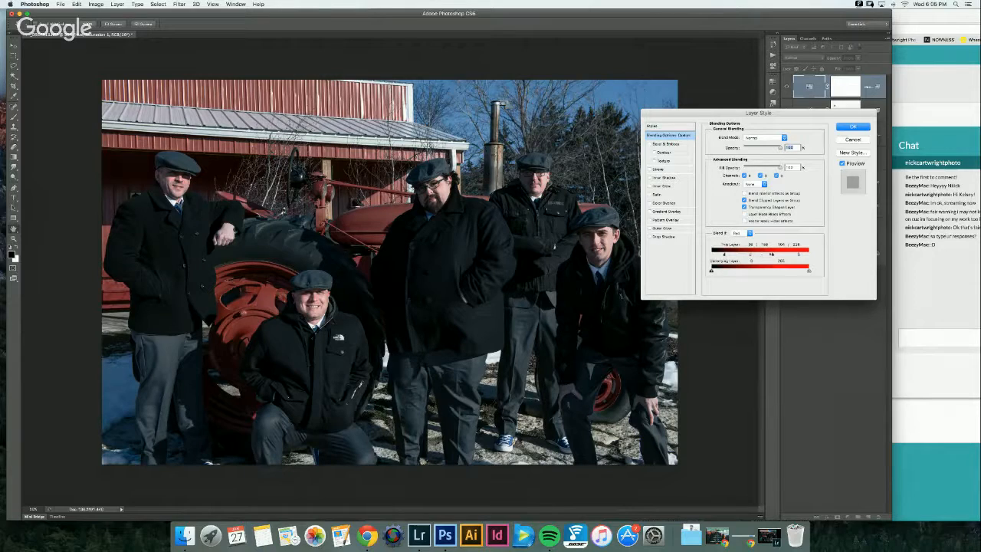
mouse_move(772, 254)
left_mouse_down()
mouse_move(760, 254)
mouse_move(772, 253)
left_mouse_up()
Step: Split the blue Blend If sliders for This Layer to about 16/129 in the shadows and 161/219 in the highlights
left_click(750, 232)
left_click(747, 248)
left_click_drag(809, 254, 784, 254)
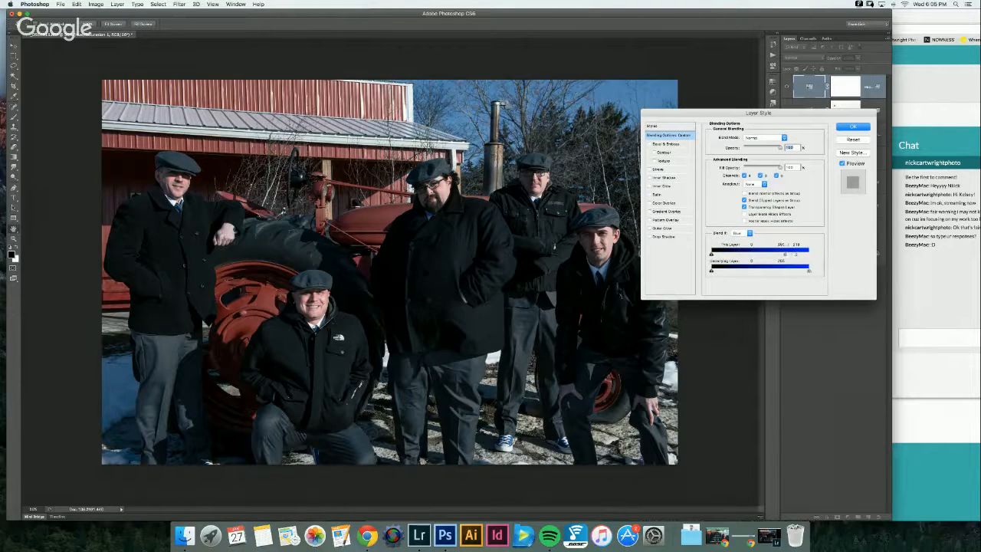
left_click_drag(712, 254, 763, 253)
left_click_drag(722, 253, 726, 253)
left_click_drag(770, 255, 794, 254)
left_click_drag(809, 258, 763, 254)
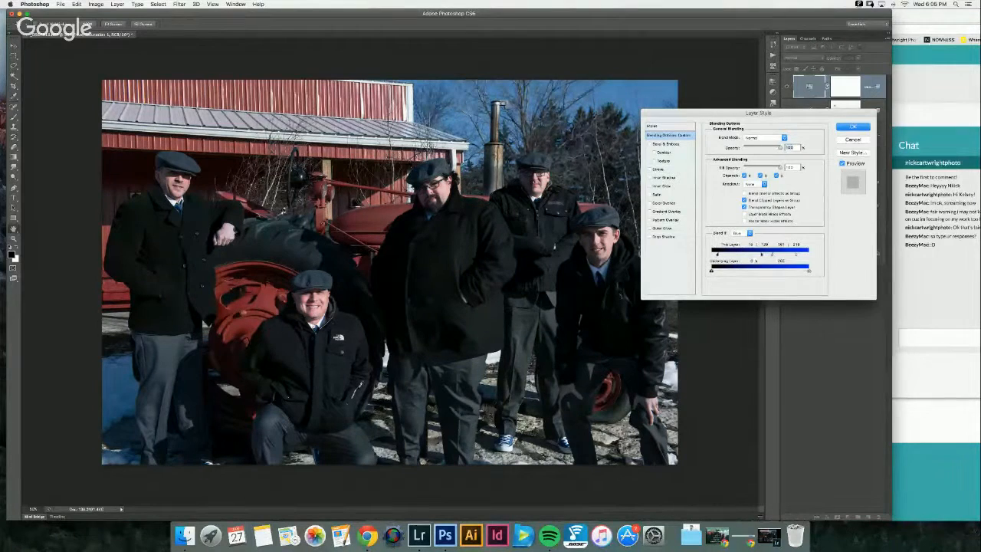
Step: Split the green Blend If sliders for Underlying Layer to about 0/78 and 150/238, and apply the layer style
left_click(740, 233)
left_click(739, 225)
mouse_move(808, 271)
left_mouse_down()
mouse_move(743, 270)
mouse_move(802, 271)
left_mouse_up()
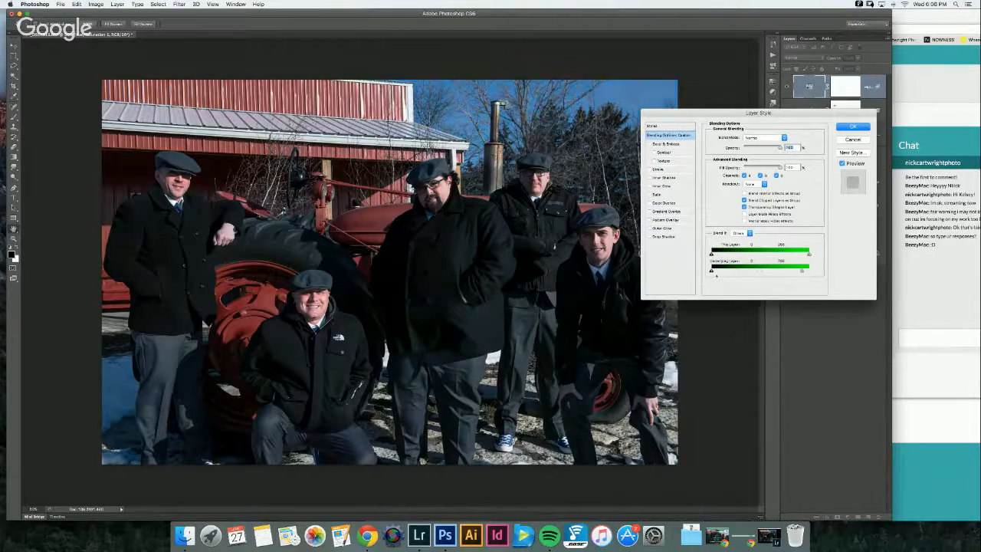
left_click_drag(711, 271, 740, 272)
key("alt")
mouse_move(801, 271)
left_mouse_down()
mouse_move(780, 272)
mouse_move(797, 254)
mouse_move(727, 254)
mouse_move(808, 254)
left_mouse_up()
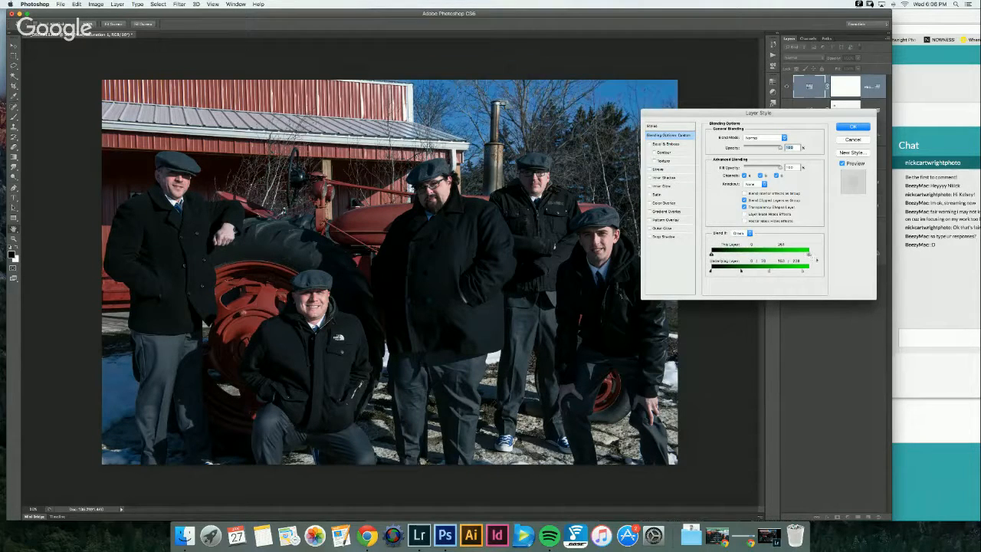
mouse_move(711, 255)
left_mouse_down()
mouse_move(785, 254)
mouse_move(698, 245)
left_mouse_up()
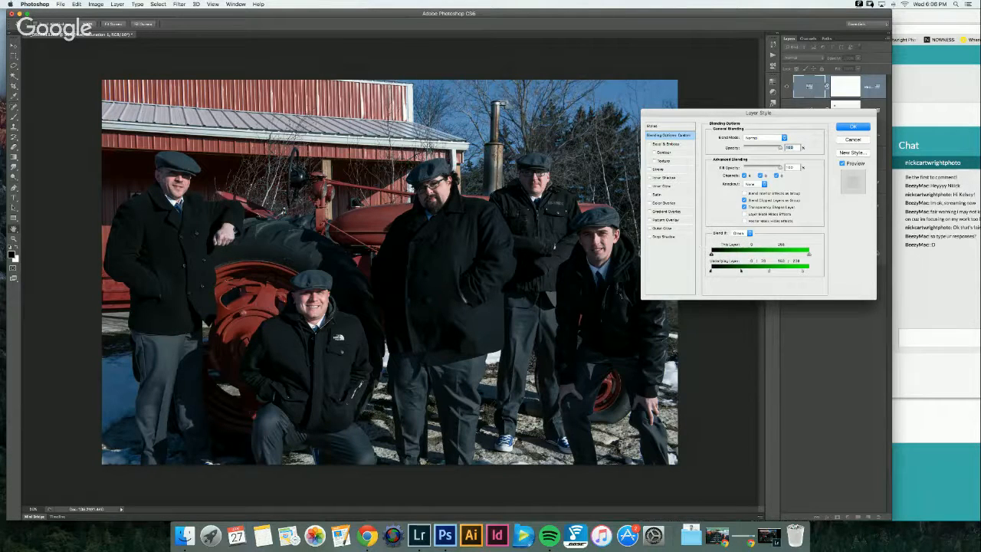
left_click(852, 127)
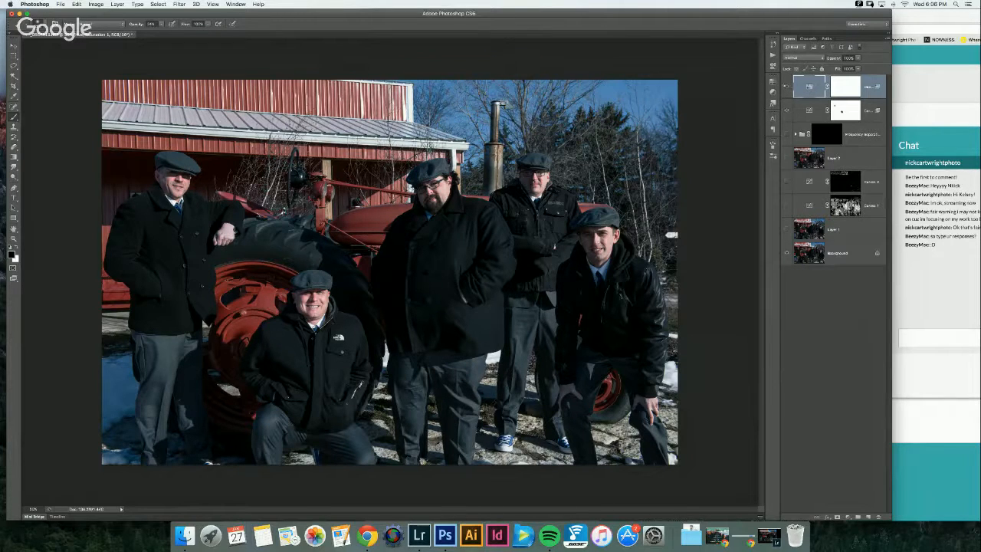
Step: Compare the photo with and without the Hue/Saturation layer's desaturation
left_click(786, 87)
left_click(785, 87)
left_click(785, 86)
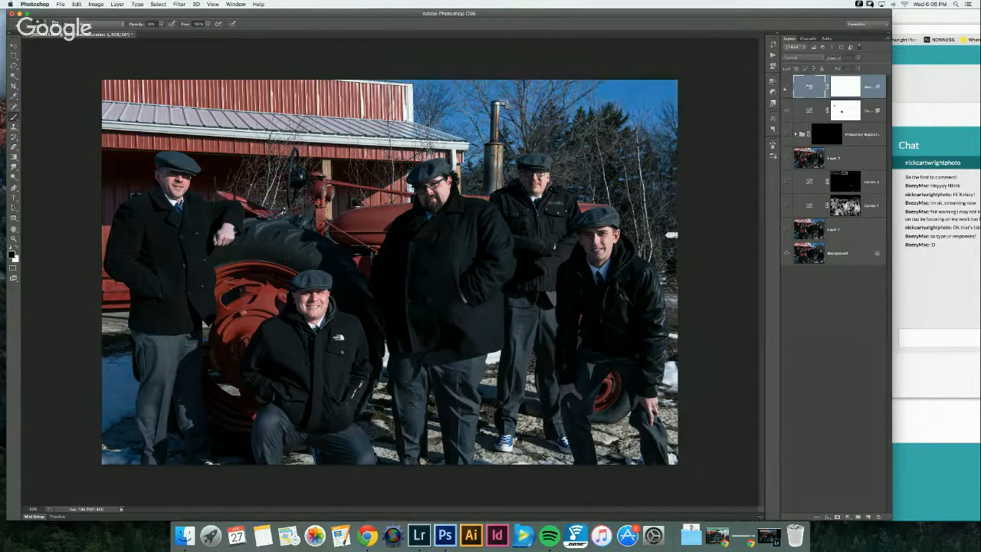
left_click(785, 88)
left_click(785, 87)
left_click(786, 86)
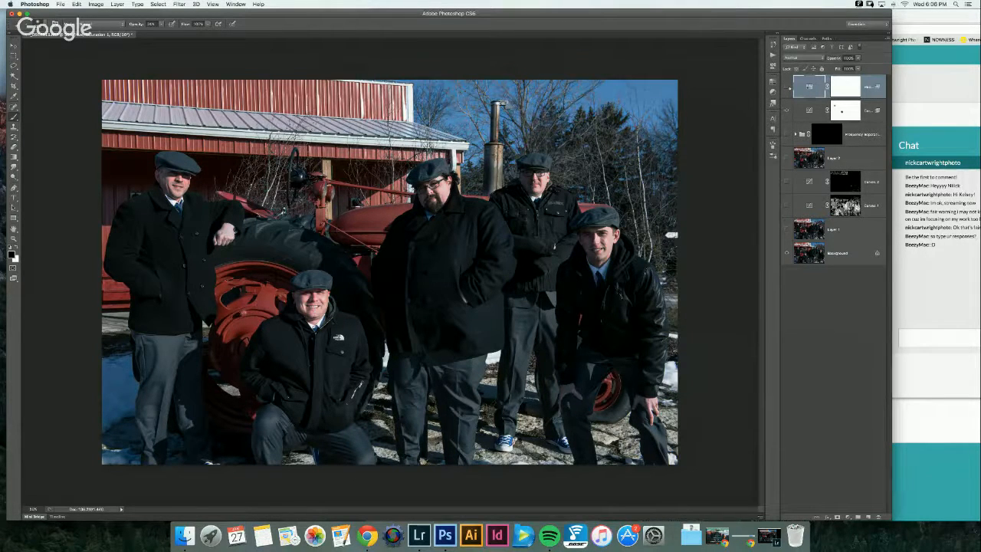
left_click(785, 86)
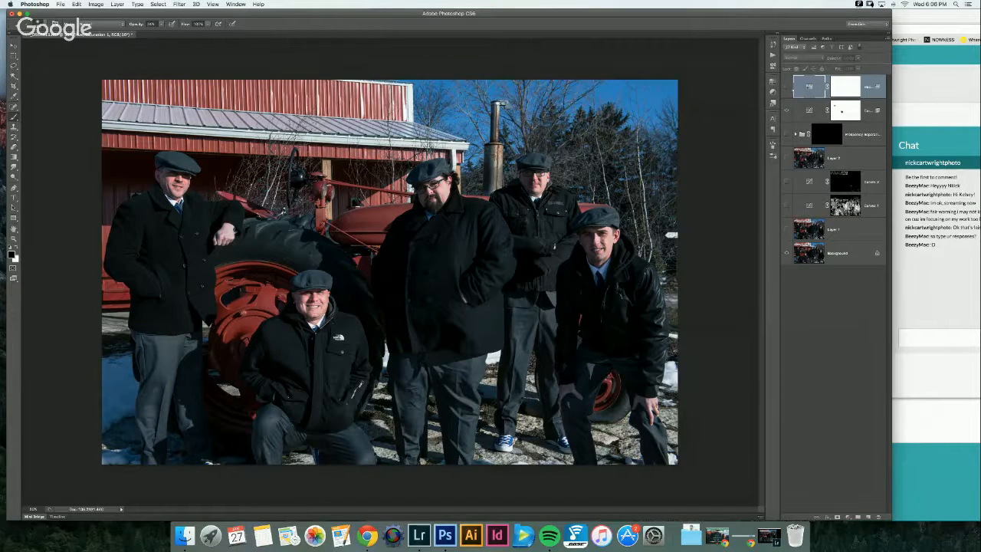
left_click(785, 87)
left_click(785, 87)
left_click(785, 87)
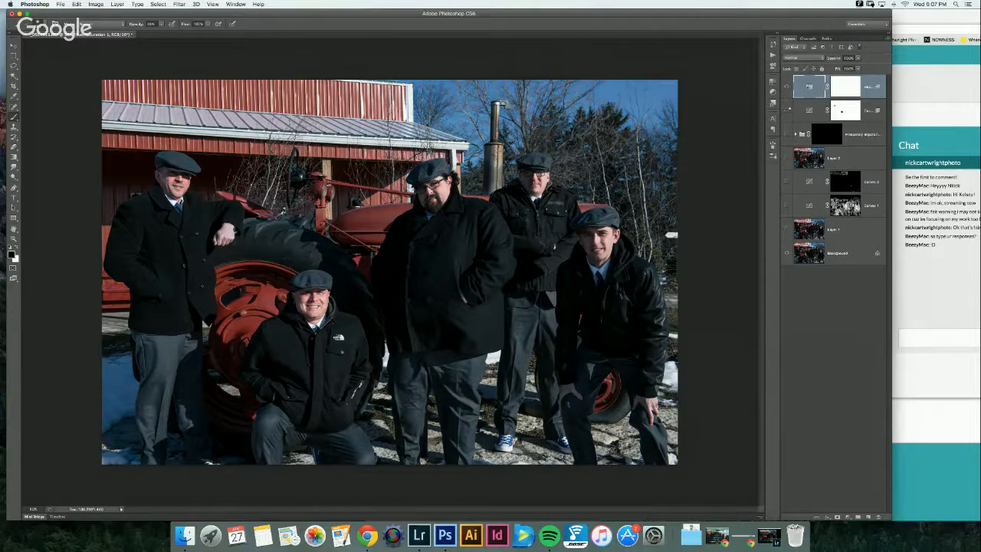
Step: Compare the photo with the Hue/Saturation and Curves adjustment layers shown and hidden
left_click_drag(787, 86, 787, 110)
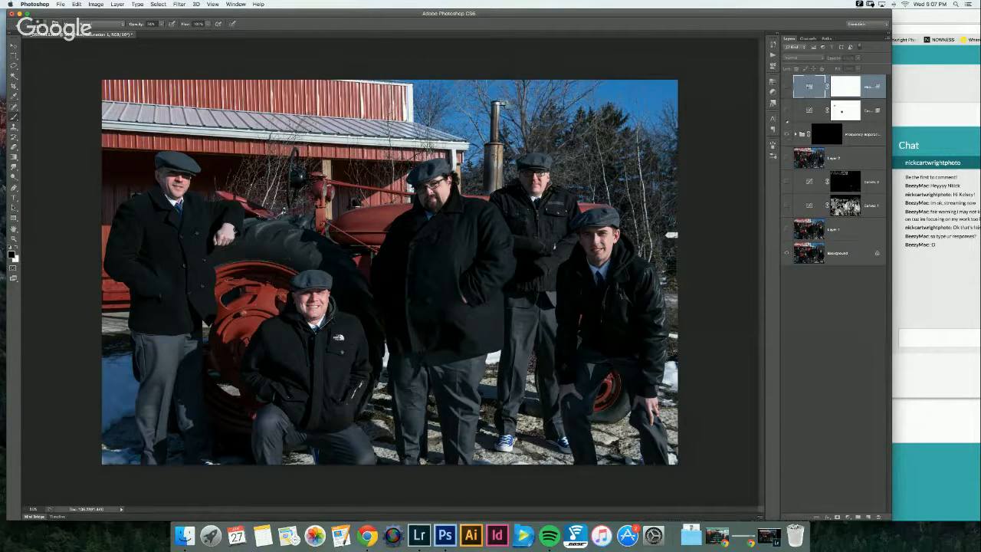
left_click_drag(787, 88, 787, 110)
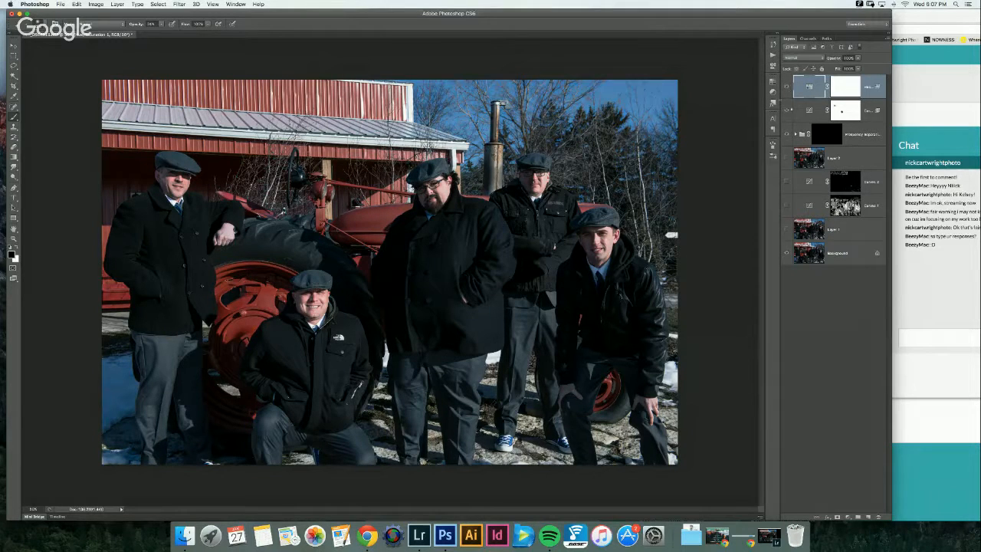
left_click(787, 88)
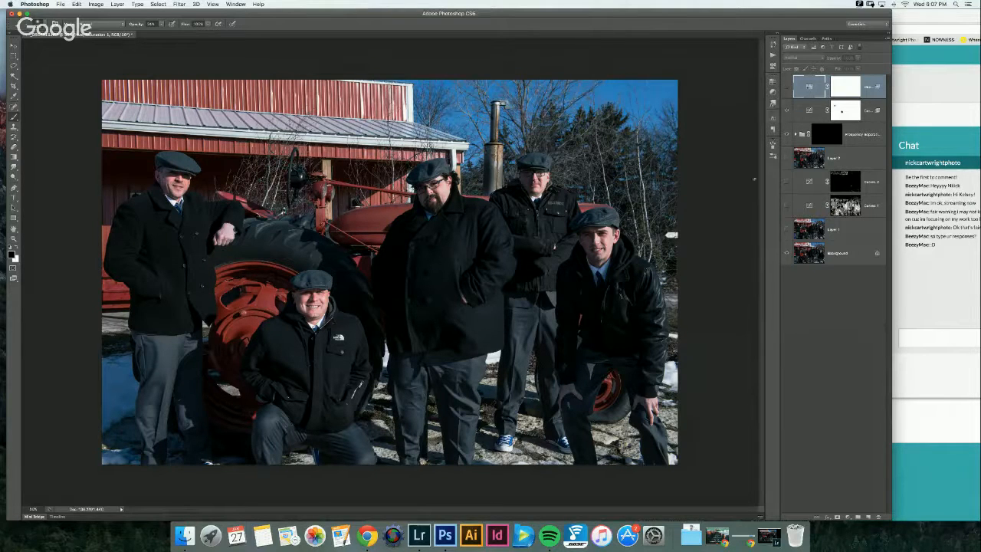
Step: Switch to Chrome to check the stream chat, and return to Photoshop
left_click(963, 80)
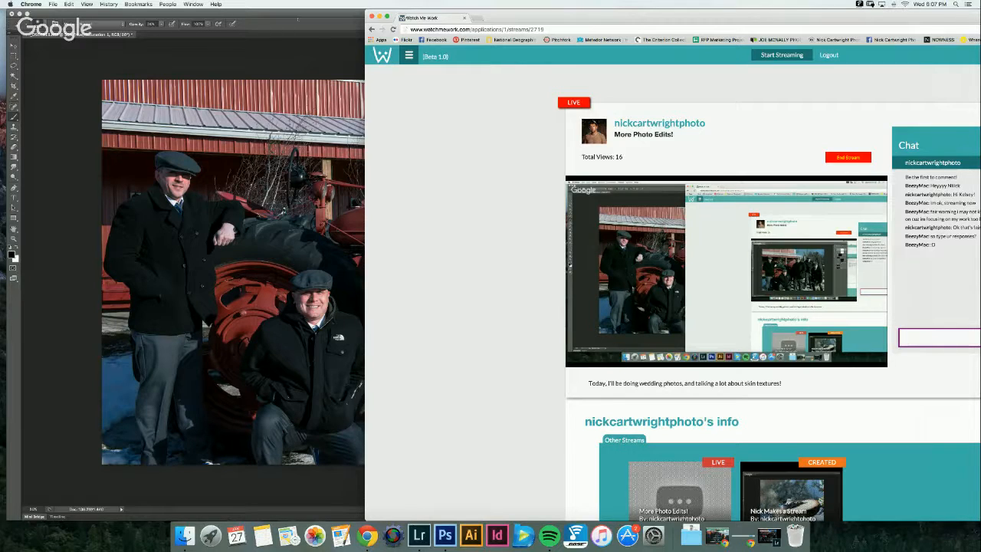
left_click(297, 20)
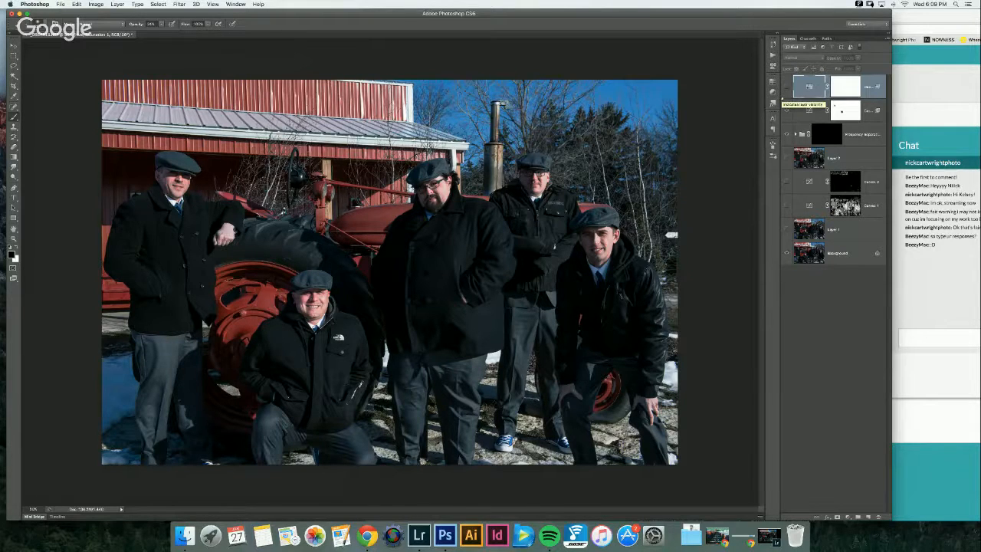
Step: Compare the Hue/Saturation layer on and off, leave it visible, and lower its opacity to soften the desaturation
left_click(785, 87)
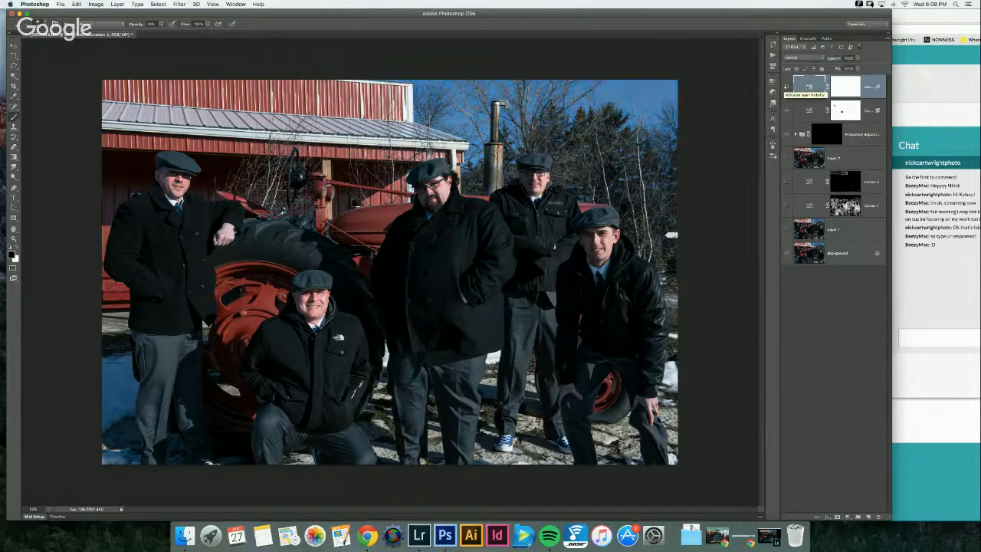
left_click(786, 87)
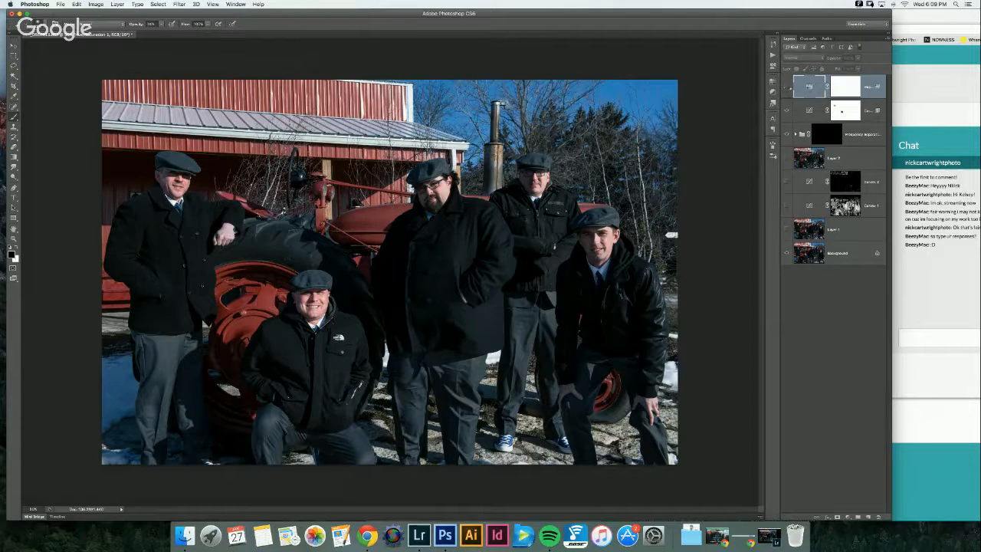
left_click(785, 86)
left_click_drag(858, 58, 843, 66)
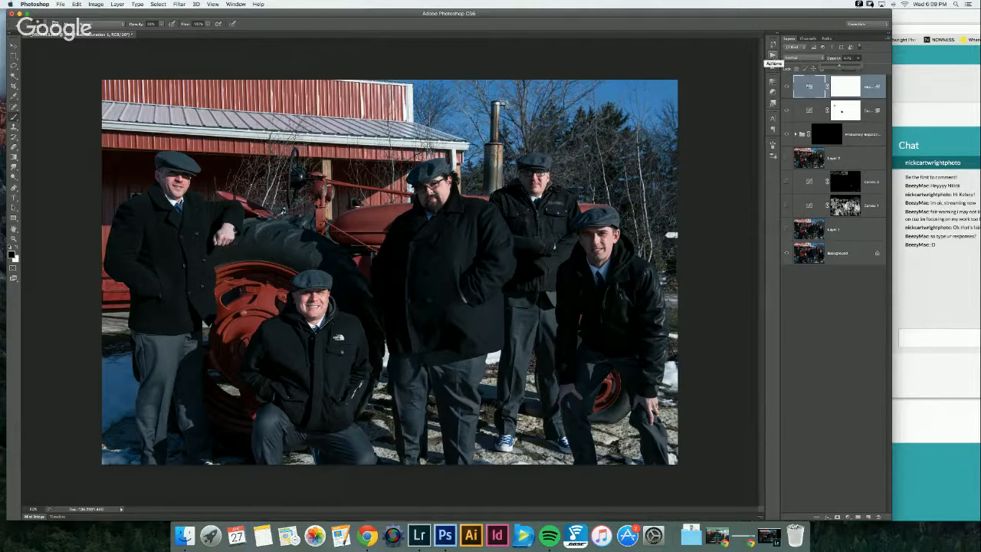
left_click(772, 56)
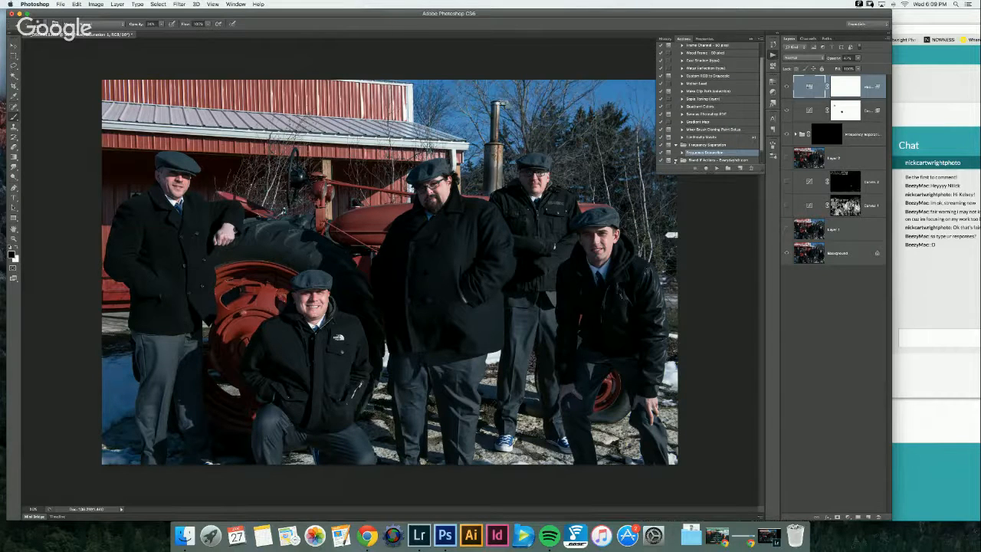
scroll(709, 107, "down", 2)
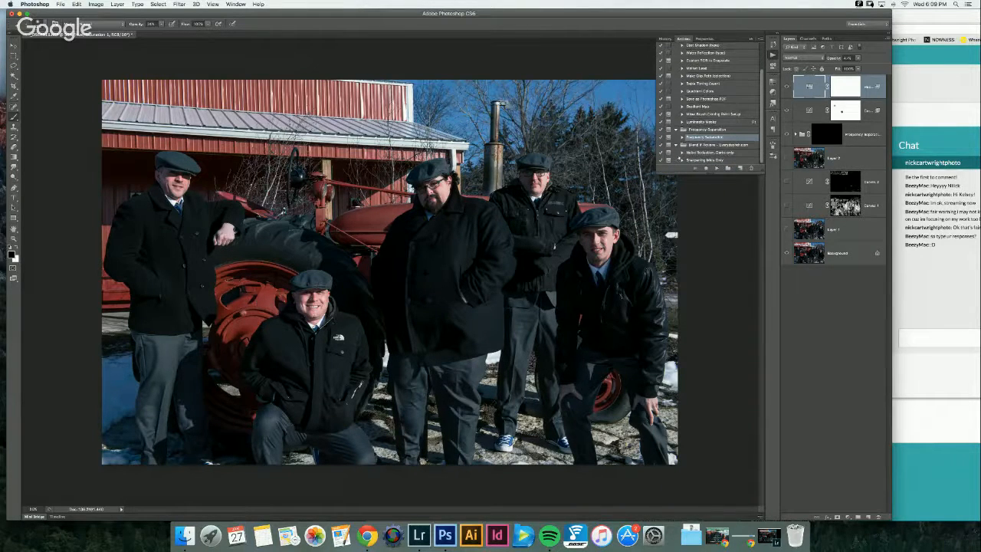
left_click(682, 160)
scroll(683, 158, "down", 4)
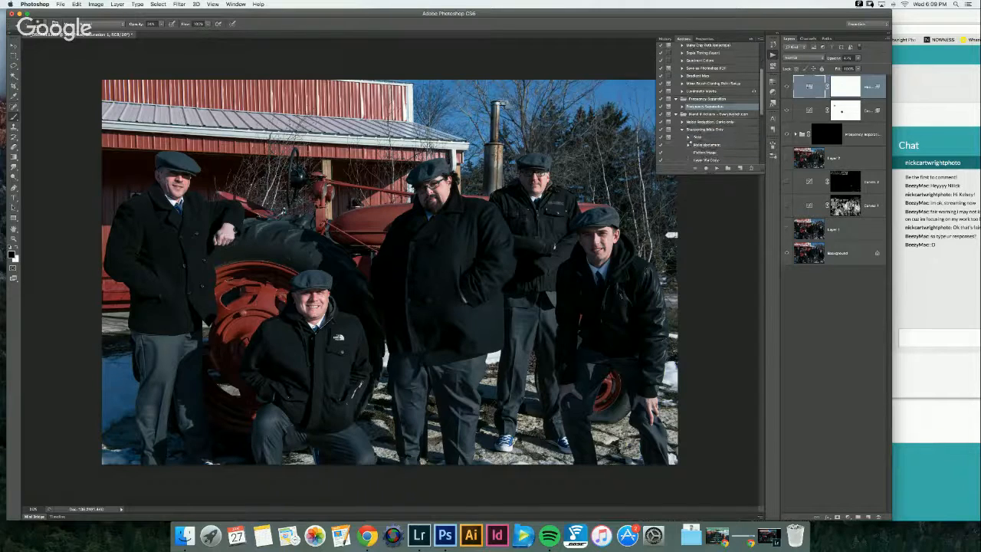
scroll(708, 103, "up", 4)
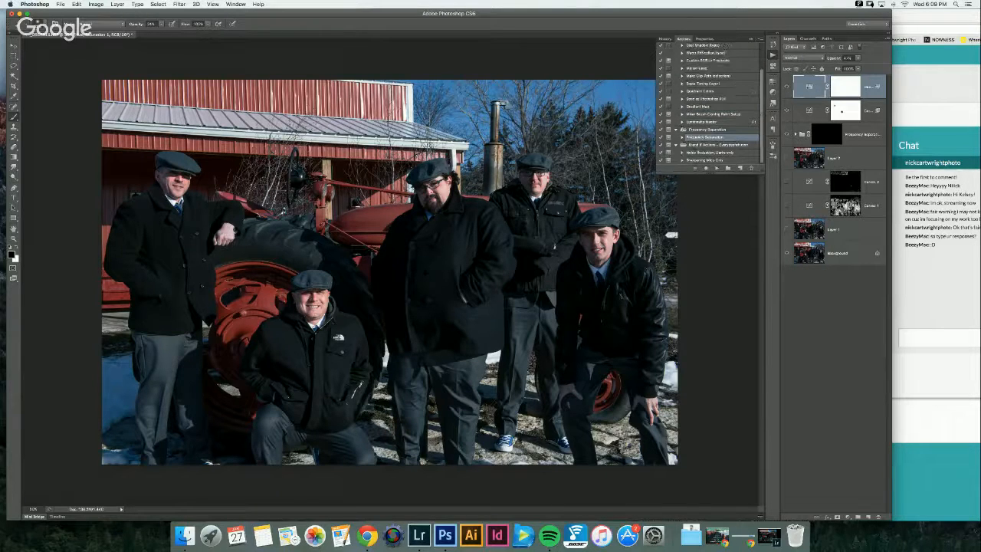
left_click(690, 160)
left_click(718, 168)
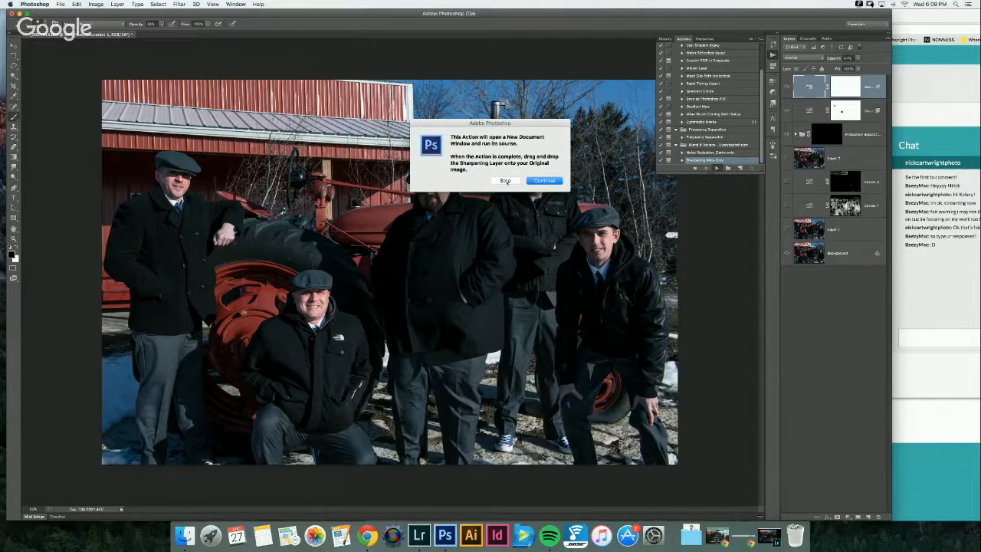
left_click(505, 180)
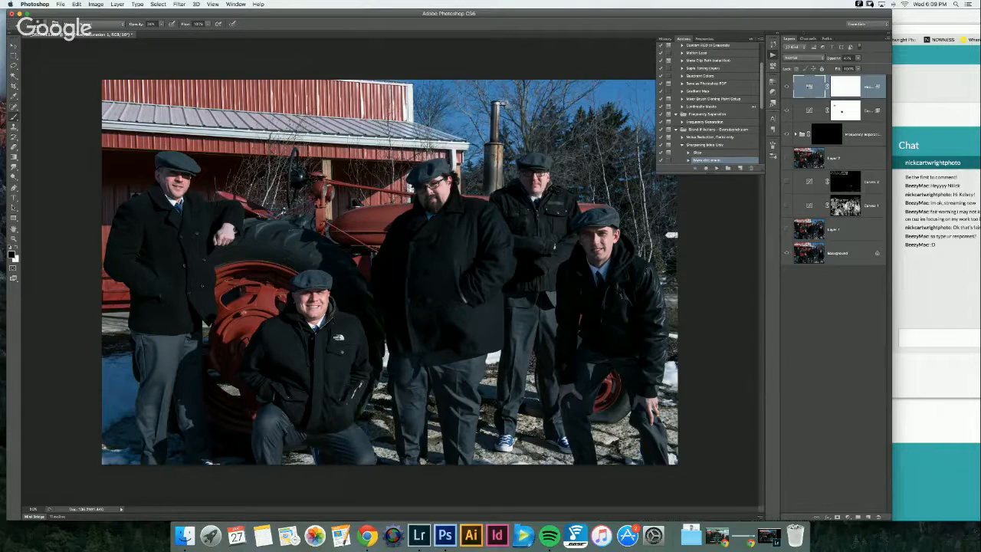
left_click(758, 39)
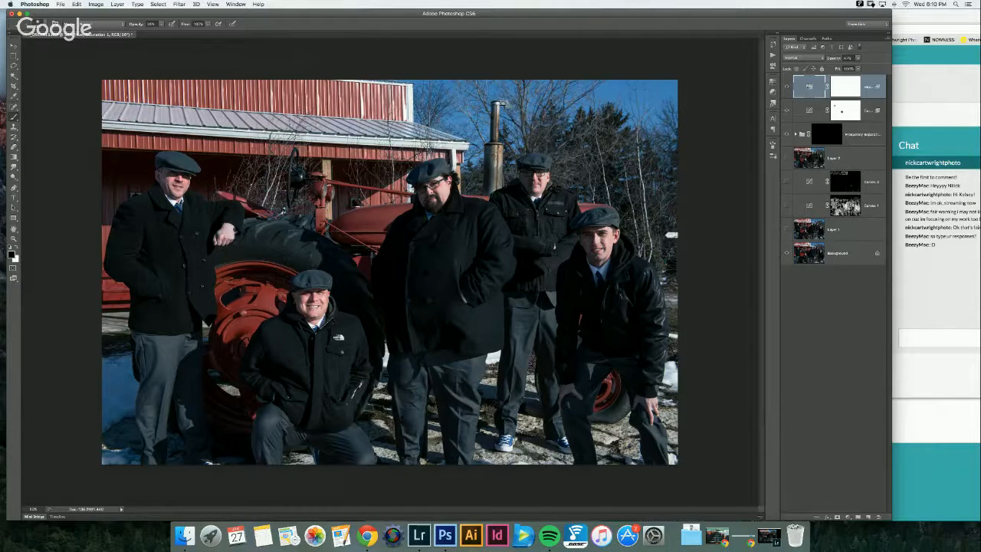
Step: Select the whole canvas, copy the merged result and paste it as a new layer at the top of the stack
left_click(59, 4)
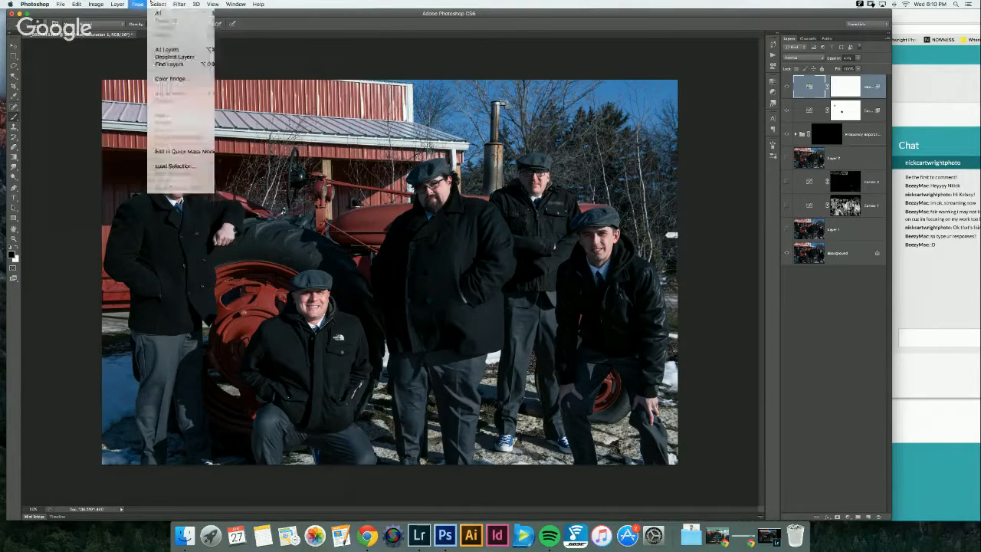
mouse_move(158, 4)
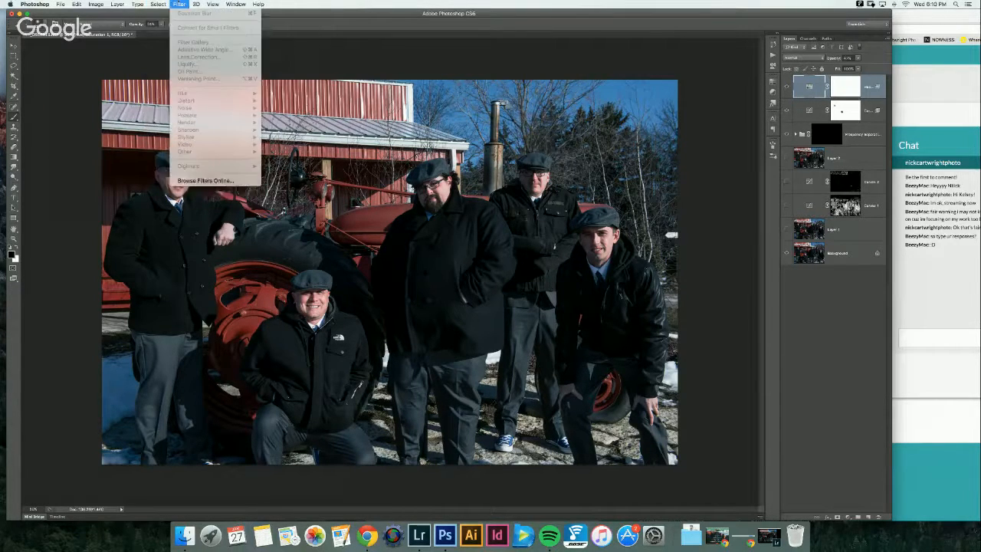
mouse_move(197, 4)
key("Escape")
key("super+a")
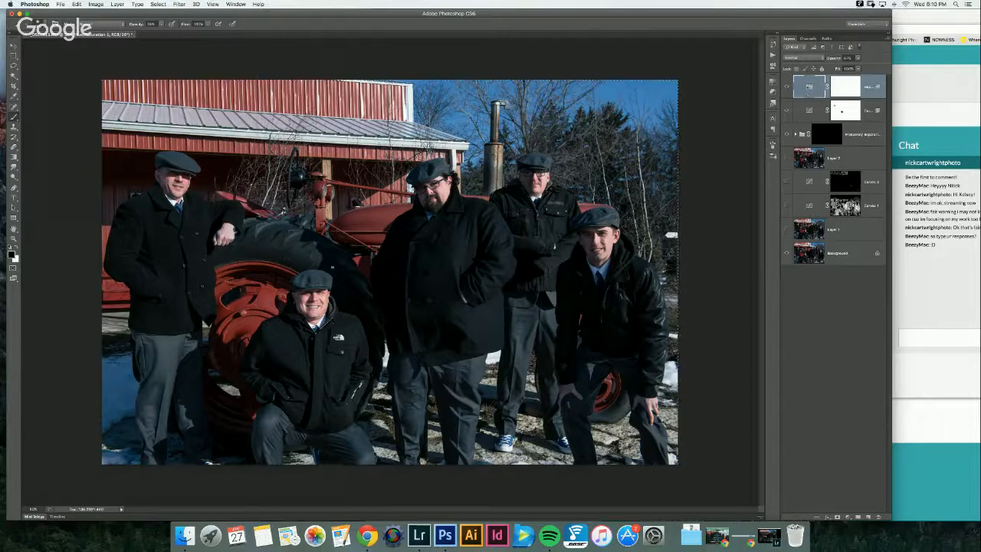
left_click(77, 5)
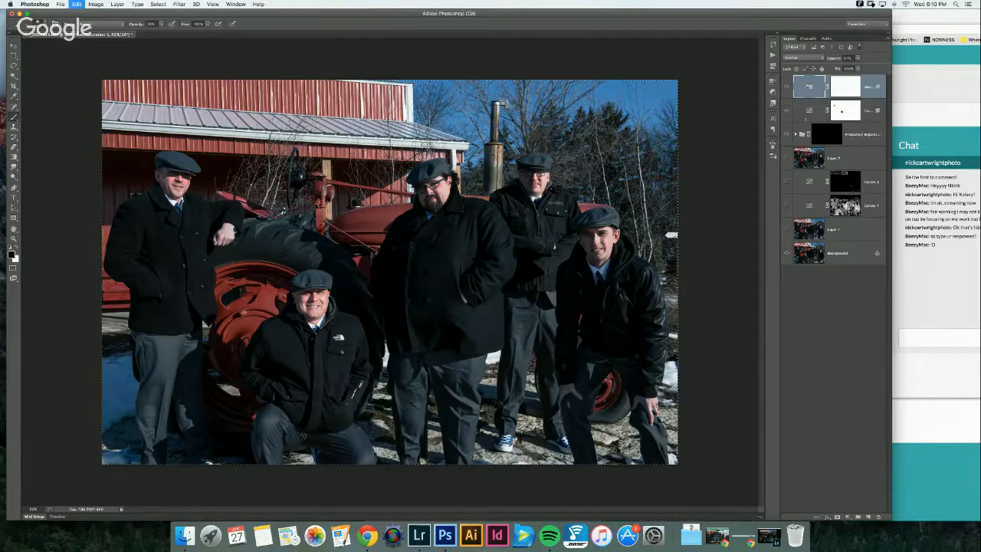
key("super+v")
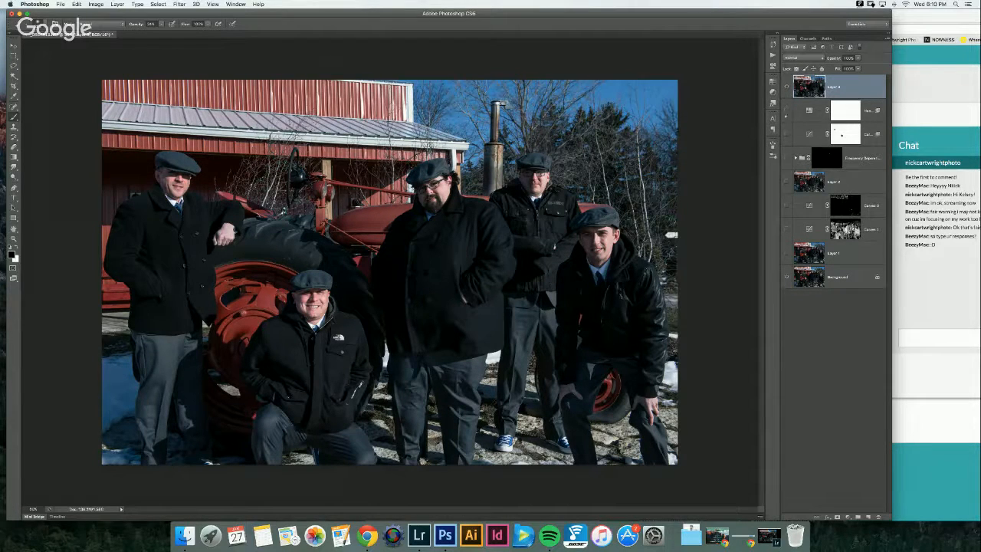
Step: Compare the merged, edited layer with the original Background image, with the layers in between hidden
left_click(786, 88)
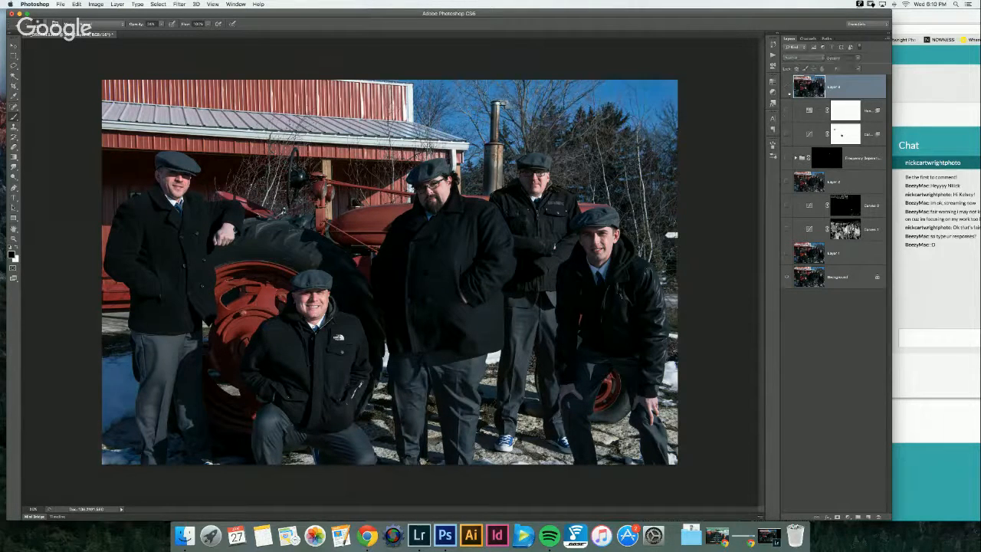
left_click(786, 87)
left_click(786, 88)
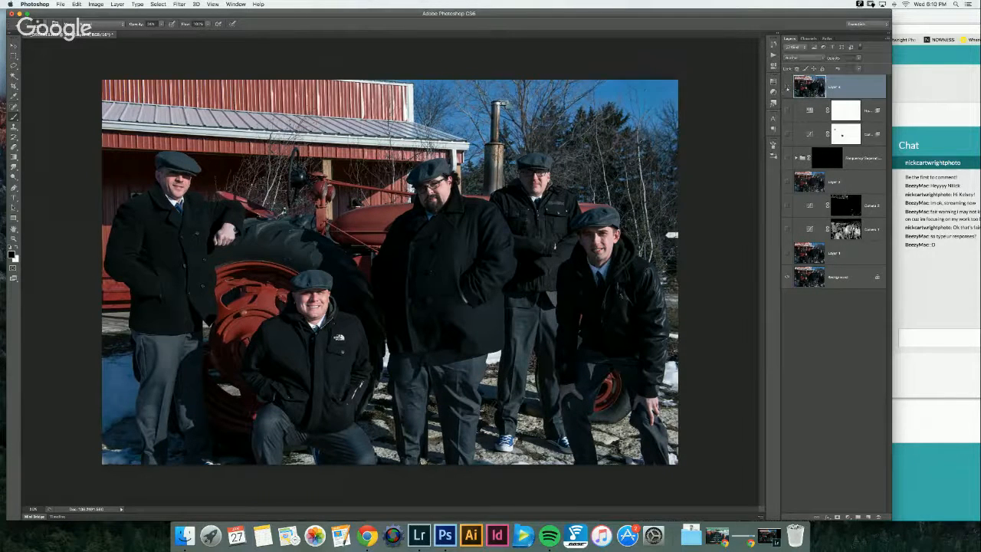
left_click(786, 88)
left_click(786, 87)
left_click(786, 88)
left_click(787, 88)
left_click(786, 88)
left_click(786, 88)
left_click(787, 89)
left_click(786, 87)
Step: Duplicate the merged layer and apply a High Pass filter to the copy with a radius of about 4.3 pixels
key("super+j")
left_click(179, 4)
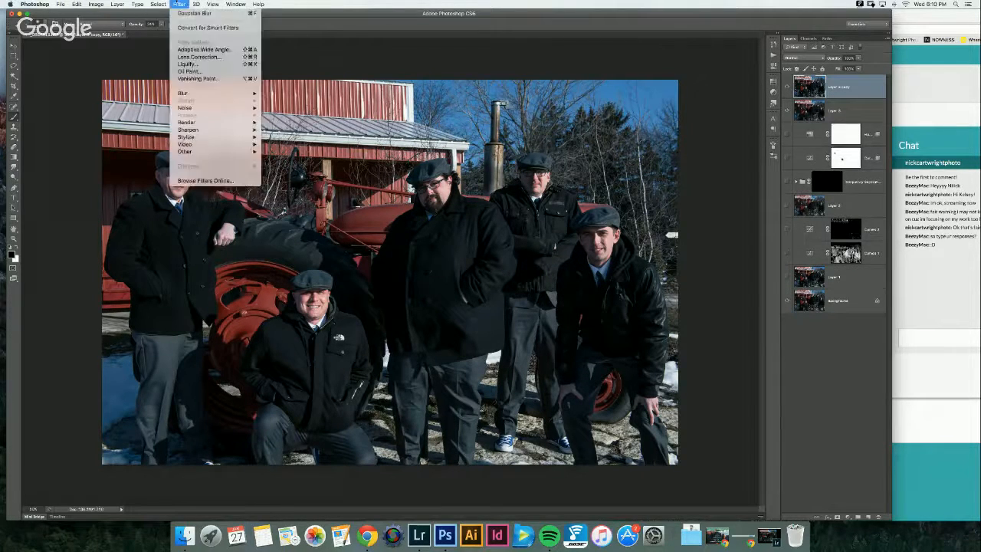
mouse_move(218, 151)
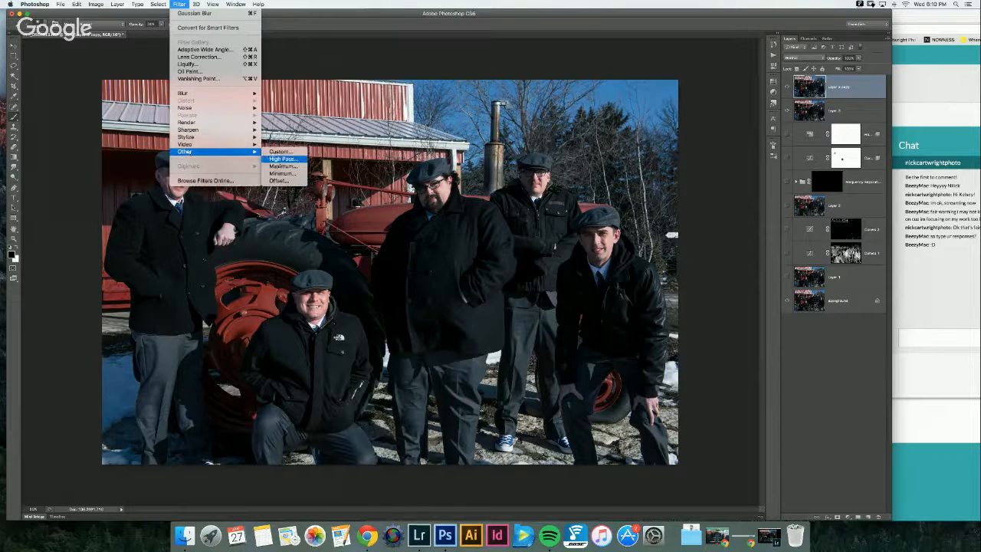
left_click(282, 159)
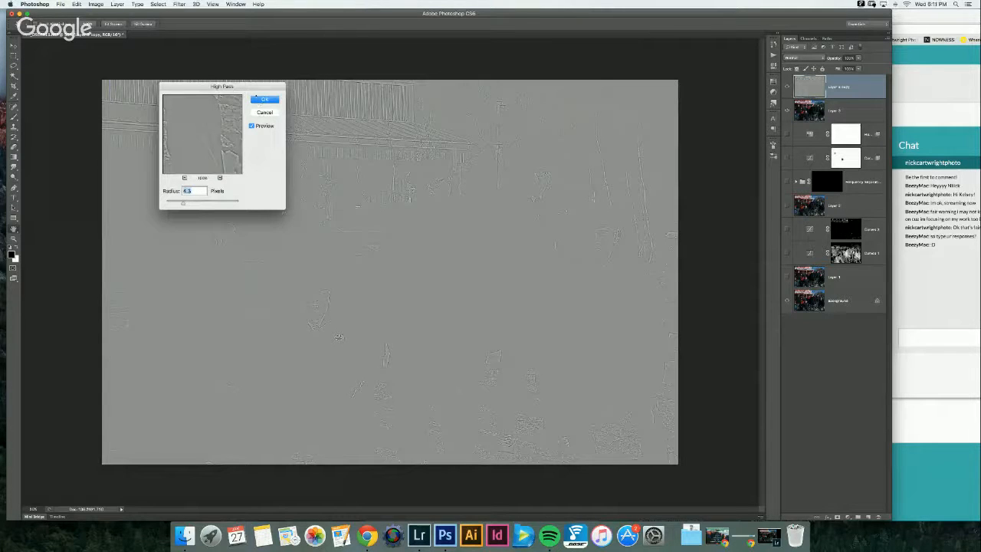
left_click(258, 98)
Step: Set the High Pass layer to Linear Light at 31% opacity and compare the sharpening on and off
left_click(803, 58)
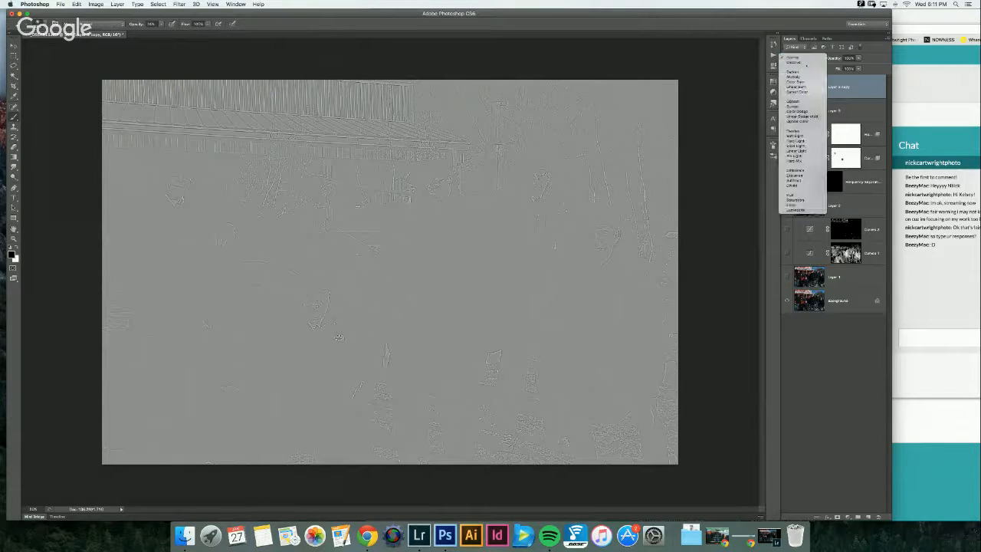
left_click(796, 151)
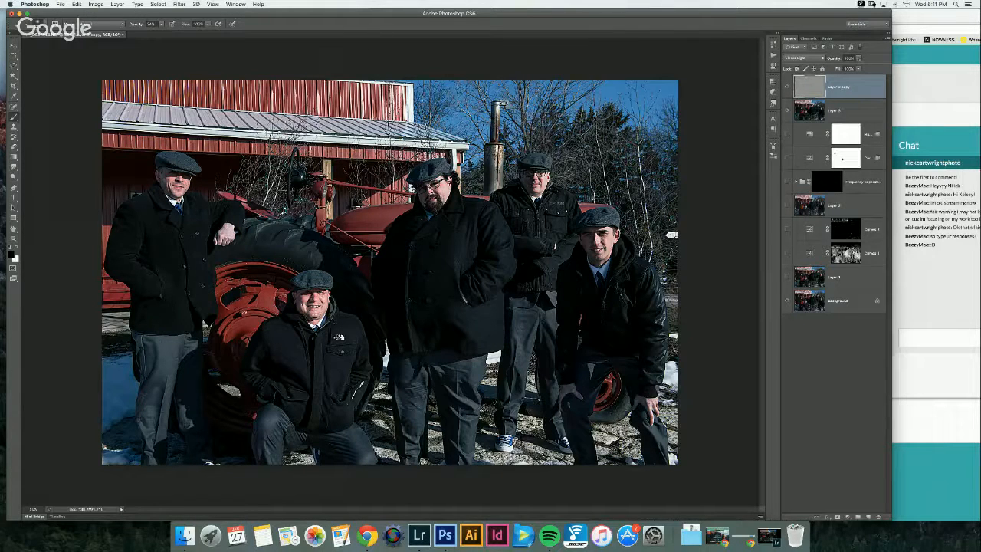
left_click(858, 59)
left_click_drag(847, 68, 843, 69)
left_click(858, 58)
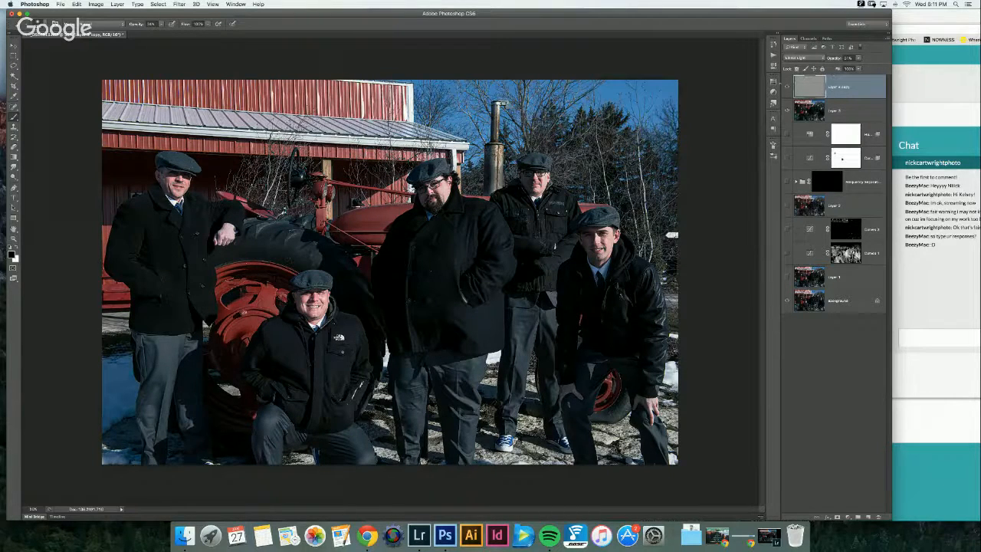
left_click(787, 87)
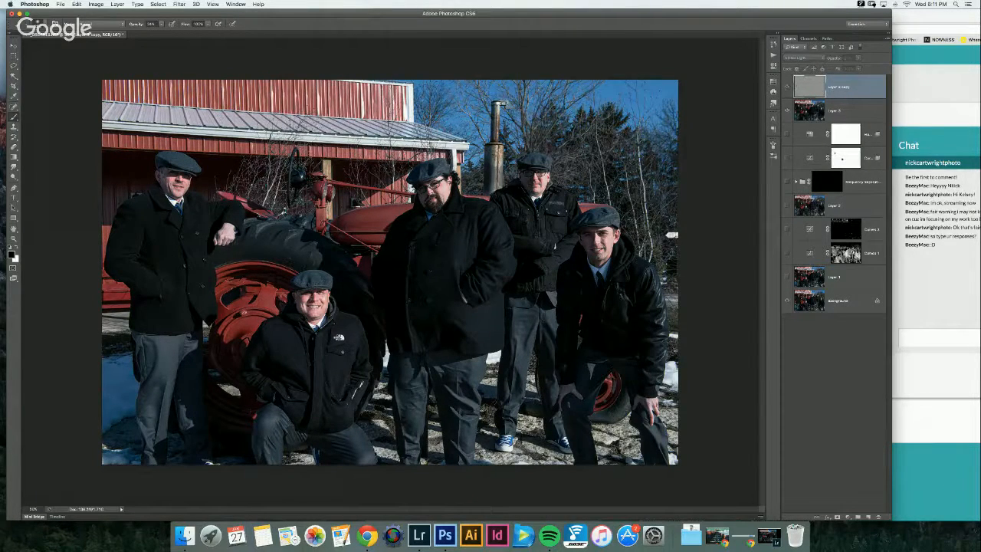
left_click(787, 87)
Step: Split the High Pass layer's gray Blend If sliders for This Layer in the shadows and highlights, and apply the layer style
double_click(858, 87)
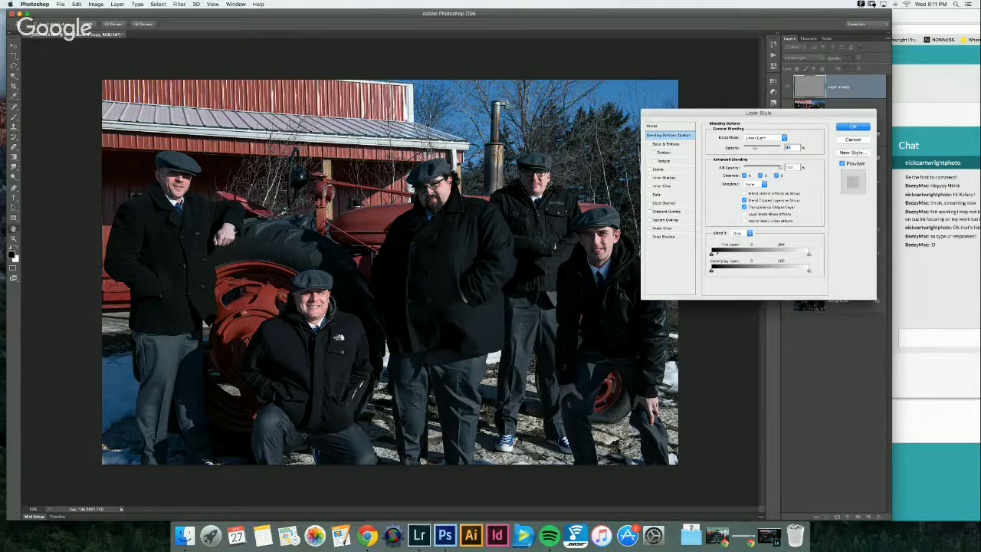
key("alt")
left_click_drag(712, 253, 718, 255)
key("alt")
left_click_drag(810, 255, 745, 254)
left_click_drag(809, 255, 774, 254)
mouse_move(711, 255)
left_mouse_down()
mouse_move(723, 255)
mouse_move(699, 254)
left_mouse_up()
left_click_drag(720, 255, 714, 255)
left_click(850, 127)
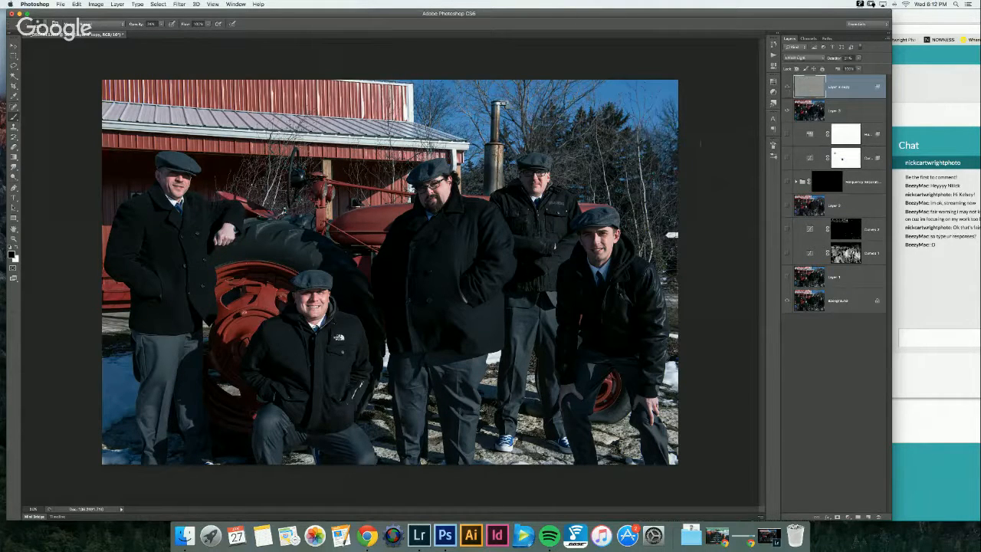
Step: Inspect the sharpening on the crouching man's face and jacket up close, and return to the whole photo
key("super+plus")
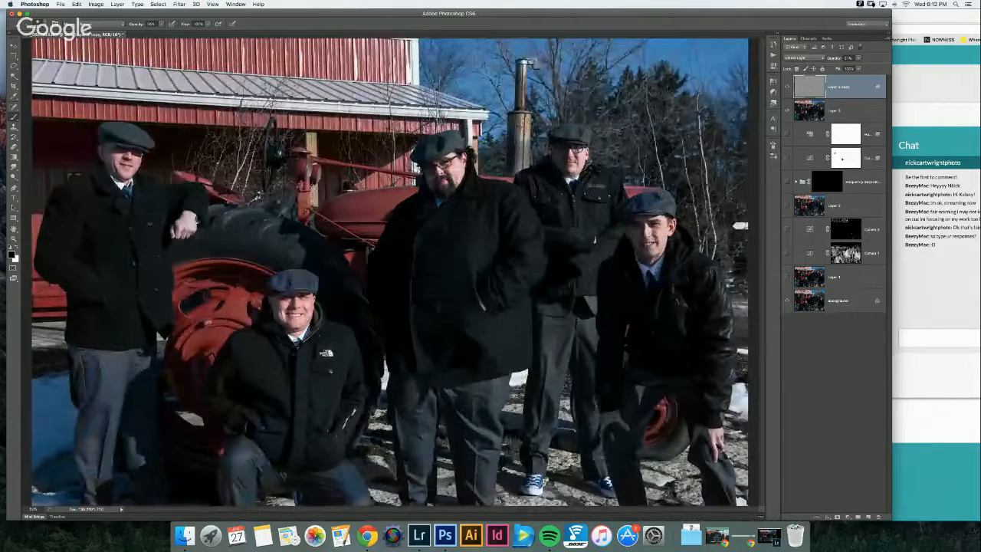
key("super+plus")
key("super+plus")
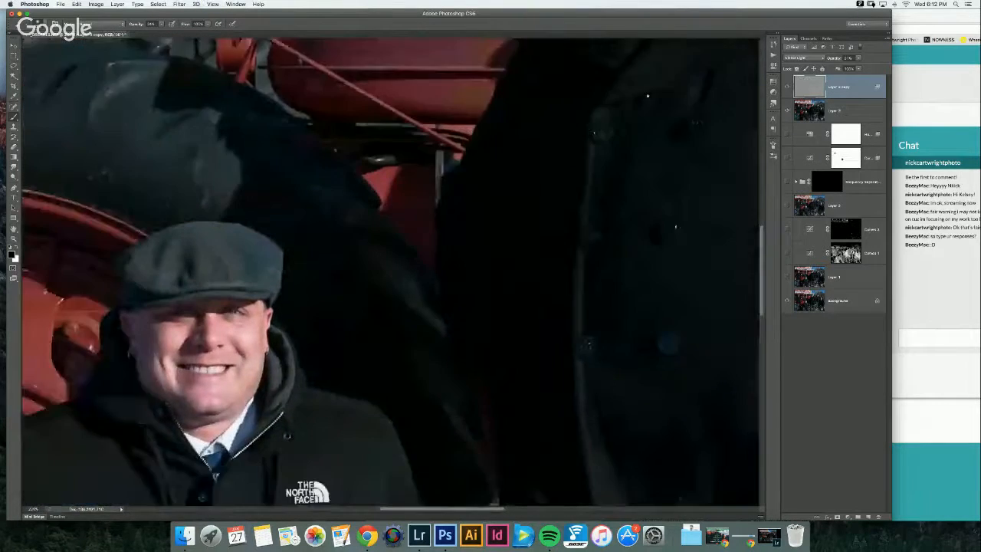
left_click_drag(474, 223, 703, 139)
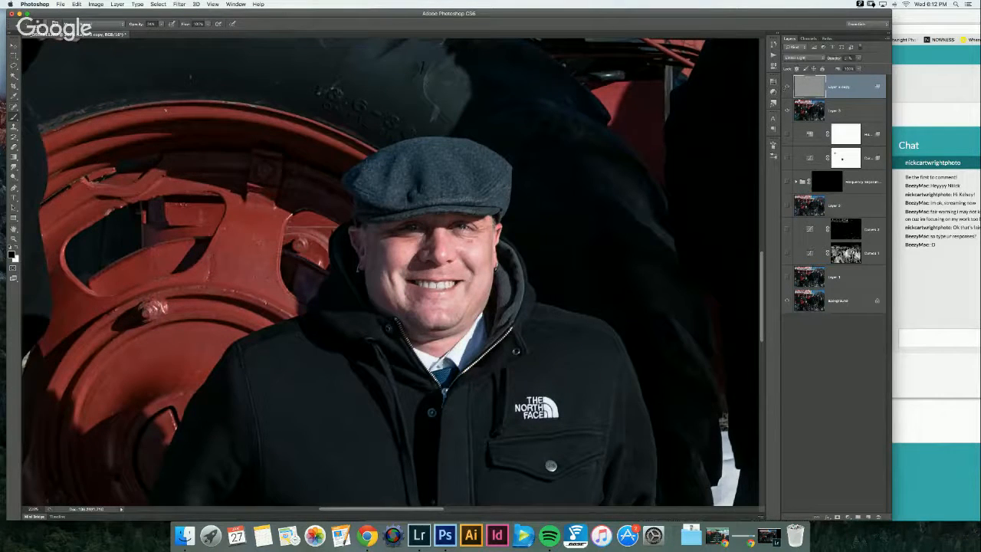
key("super+0")
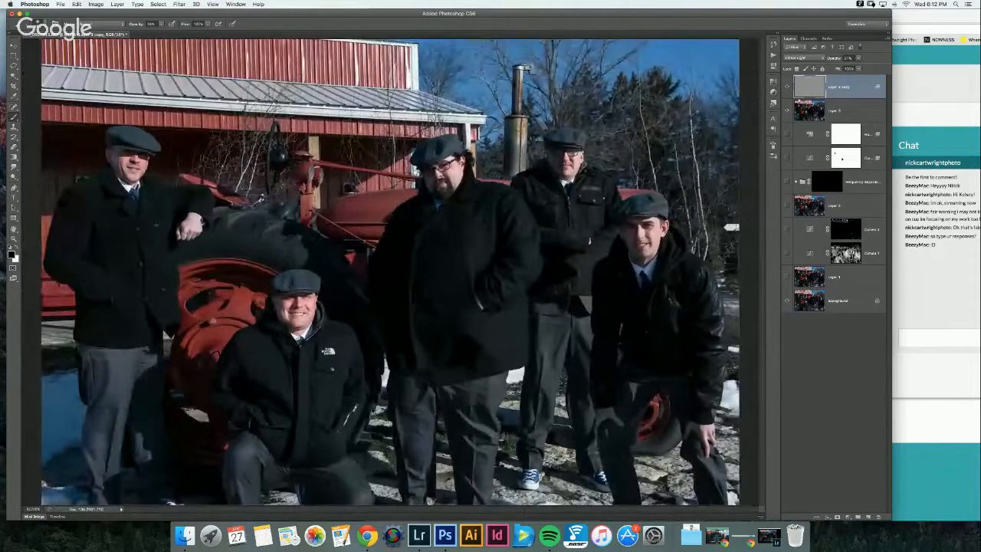
Step: Add a new layer above the High Pass layer and set up a white brush with 100% opacity and a strongly reduced flow
key("super+minus")
key("super+minus")
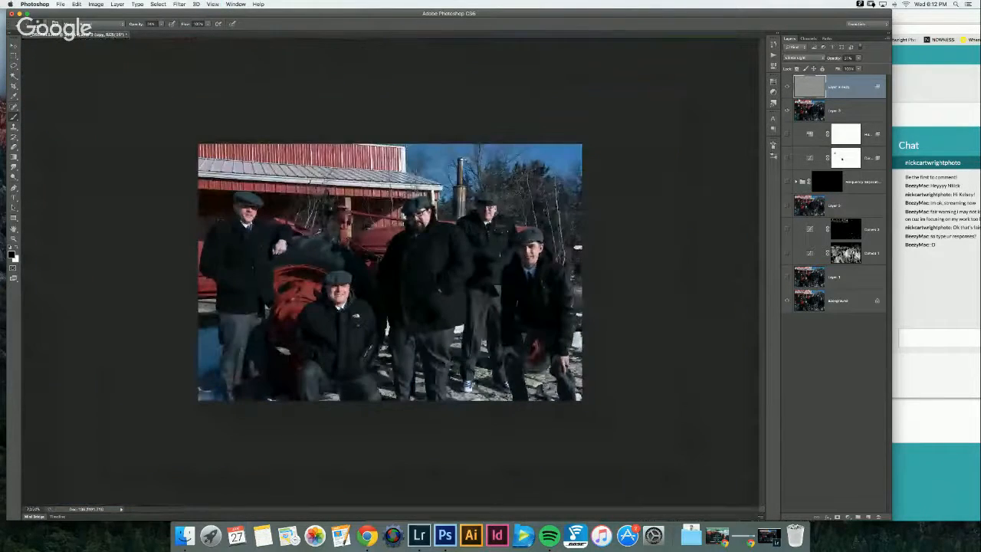
key("super+plus")
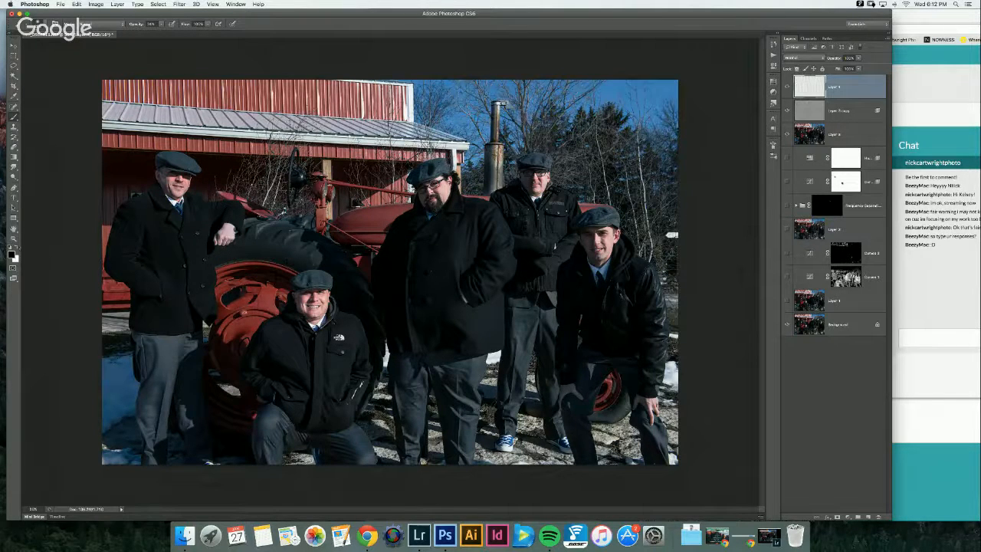
key("x")
key("0")
left_click_drag(207, 24, 174, 32)
key("super+plus")
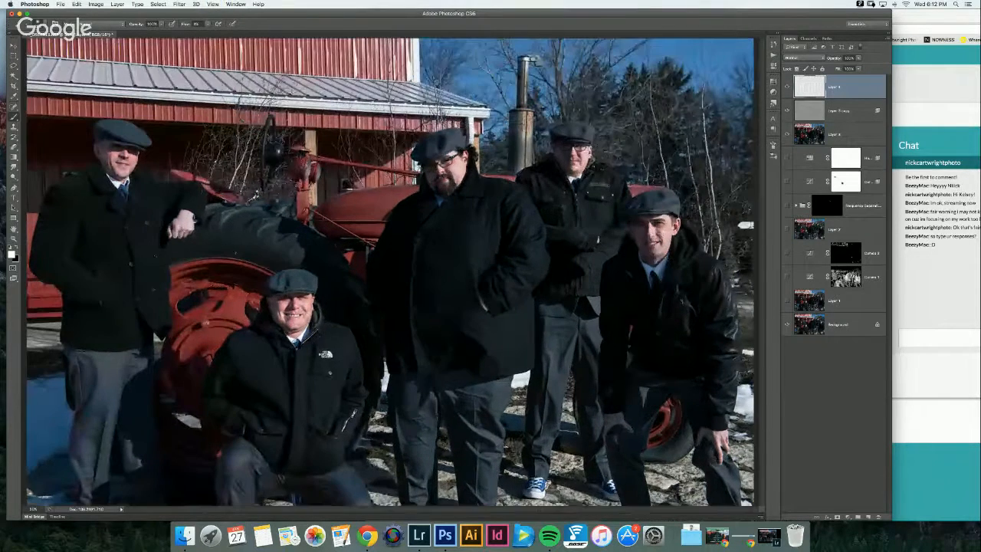
Step: Brush a faint white highlight over the lit side of the face of the young man in the leather jacket
key("super+plus")
key("super+plus")
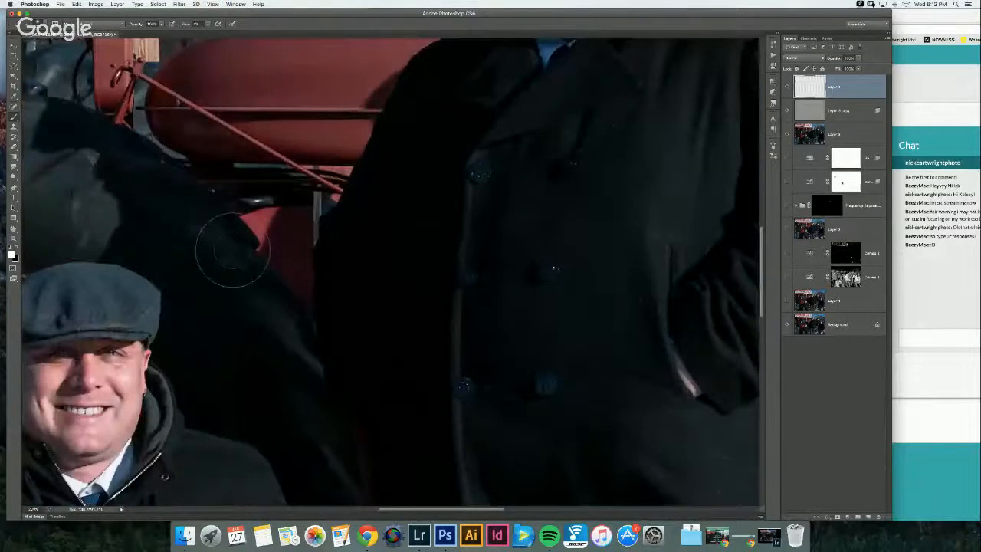
left_click_drag(554, 124, 418, 359)
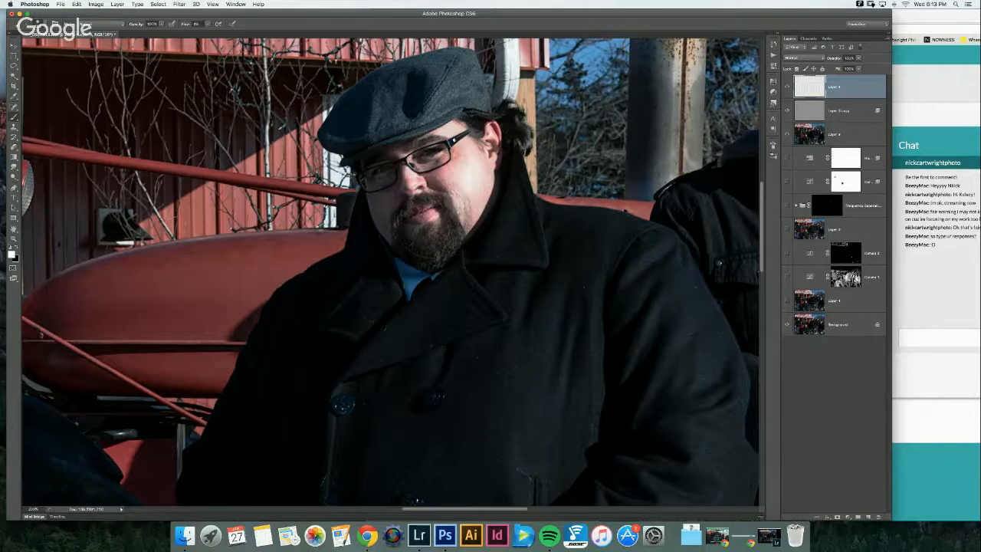
left_click_drag(590, 230, 336, 302)
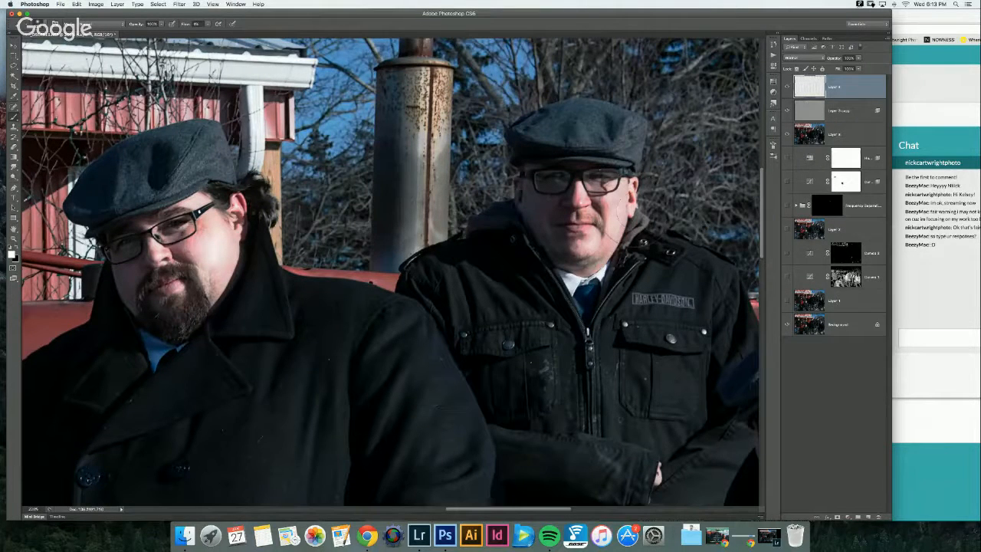
scroll(391, 272, "right", 8)
scroll(391, 272, "down", 3)
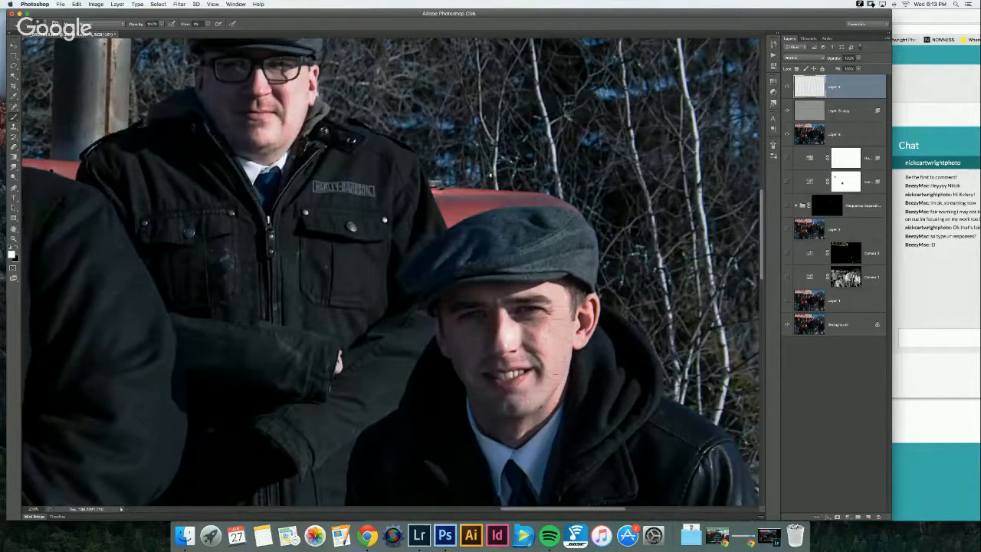
mouse_move(547, 337)
left_mouse_down()
mouse_move(550, 345)
mouse_move(547, 325)
mouse_move(558, 335)
mouse_move(572, 325)
left_mouse_up()
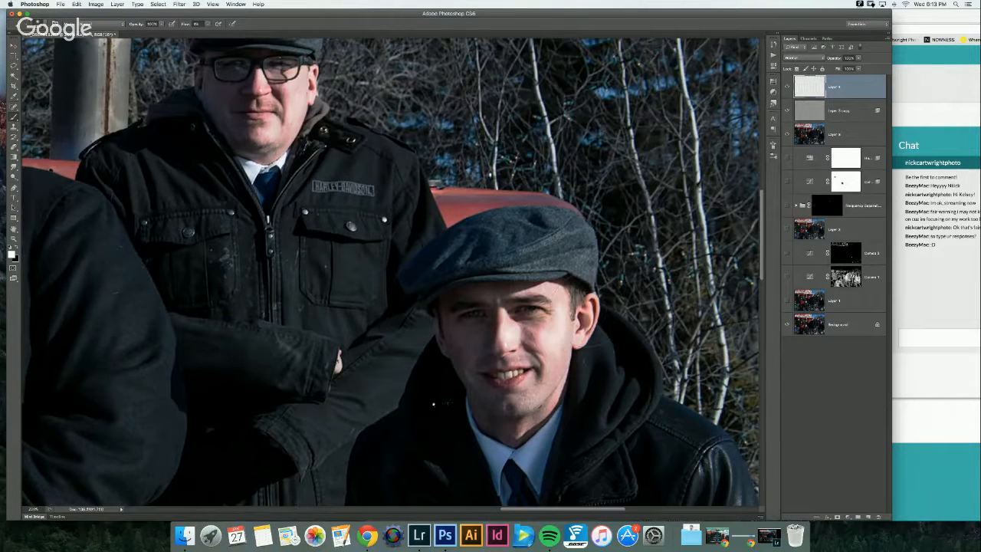
Step: Brush soft white highlights onto the ridges of the tractor tire beside the standing man's hand
left_click_drag(432, 401, 731, 241)
left_click_drag(224, 323, 727, 369)
left_click_drag(242, 312, 473, 228)
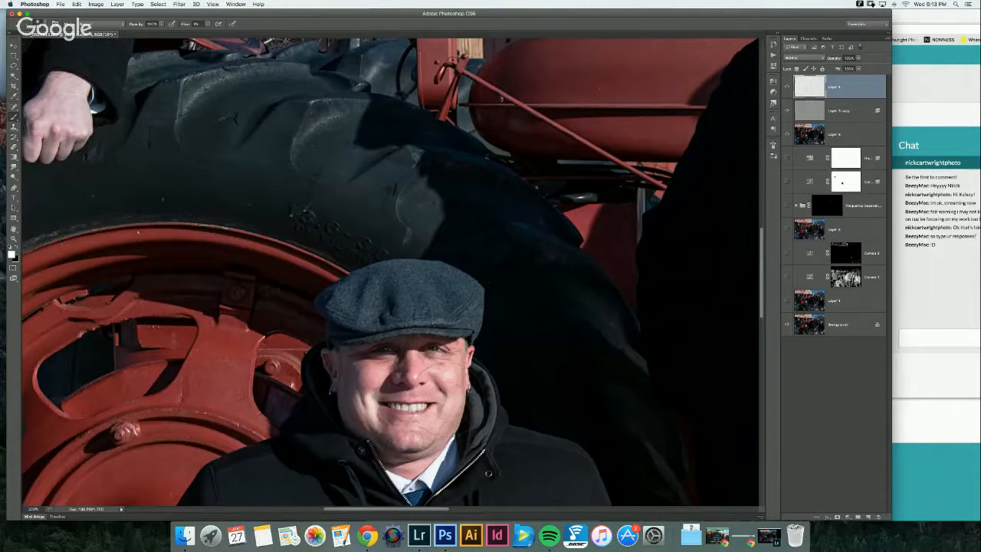
left_click_drag(153, 253, 655, 505)
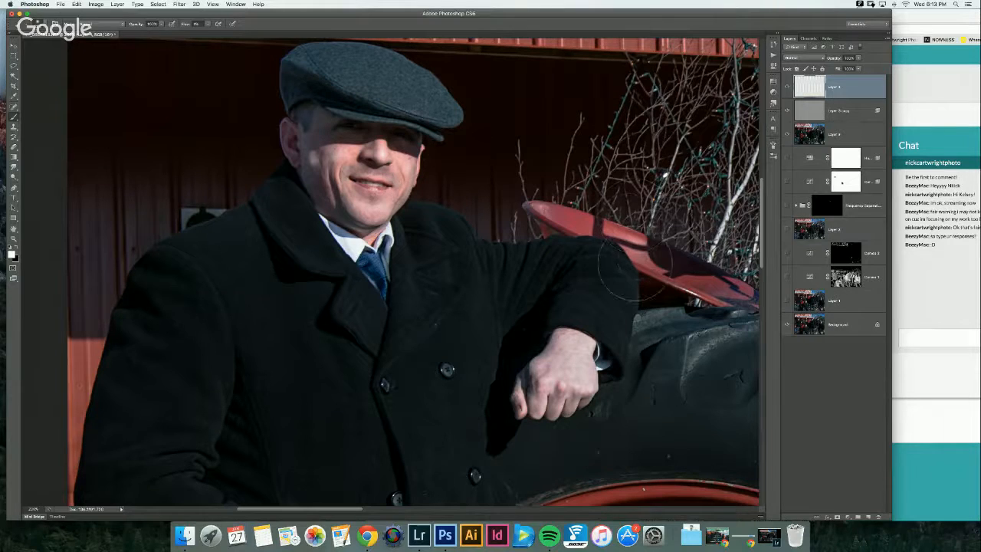
left_click_drag(598, 305, 480, 230)
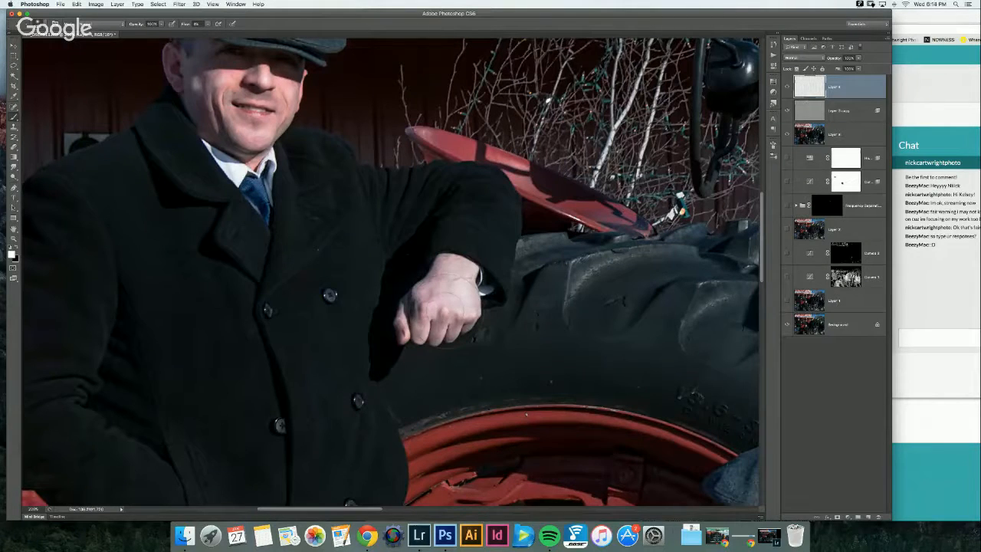
left_click_drag(458, 297, 360, 305)
left_click_drag(517, 312, 471, 313)
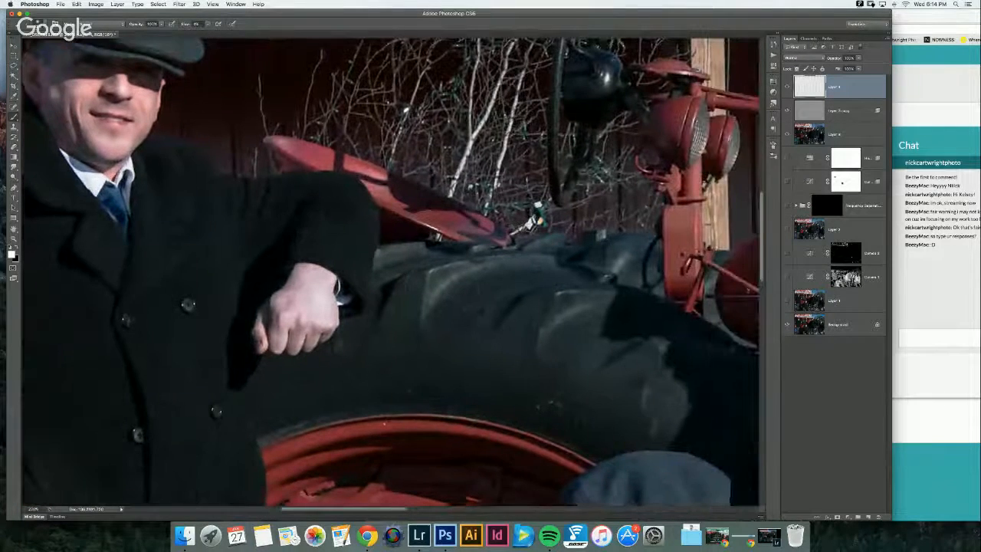
left_click_drag(487, 274, 502, 271)
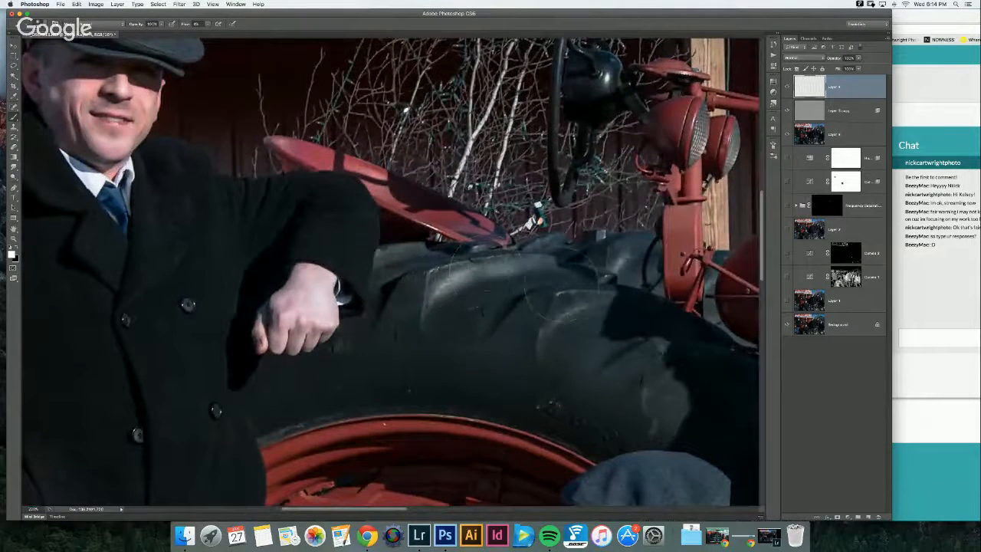
left_click_drag(563, 339, 576, 305)
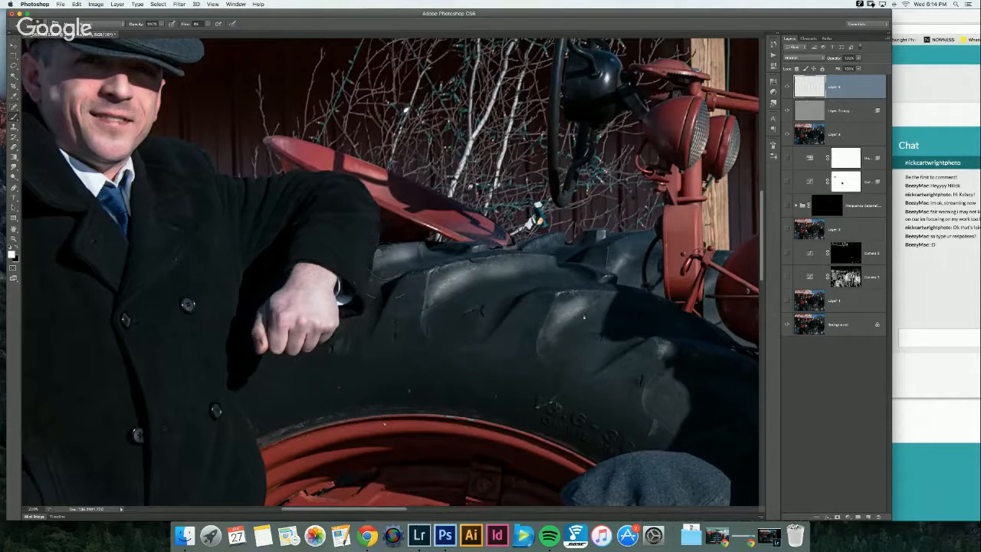
Step: Try brushing a white highlight along the shadowed outer edge of the tire behind the crouching man, and undo the strokes
left_click_drag(490, 306, 283, 218)
left_click_drag(460, 307, 354, 265)
left_click_drag(450, 370, 386, 308)
mouse_move(477, 317)
left_mouse_down()
mouse_move(504, 339)
mouse_move(488, 326)
left_mouse_up()
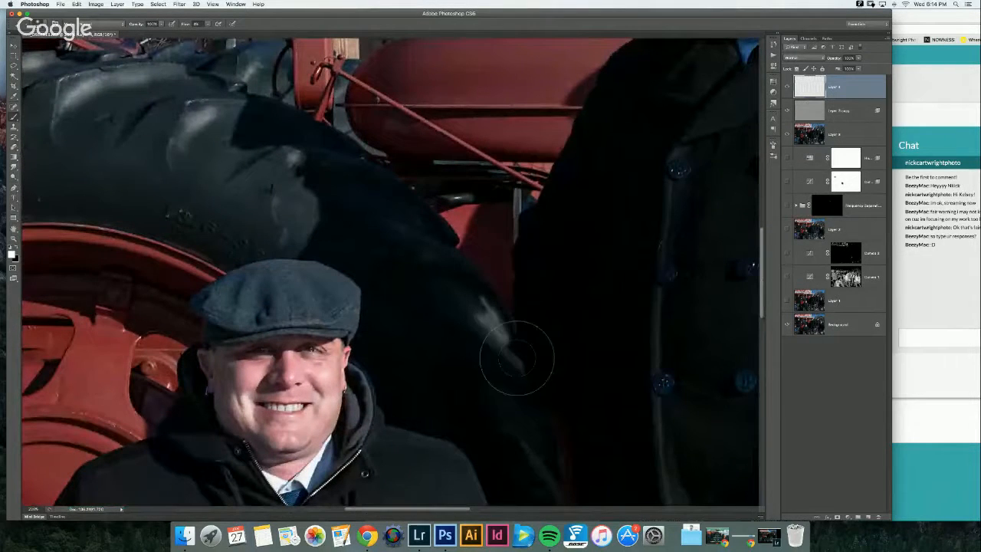
key("super+z")
key("alt+super+z")
key("alt+super+z")
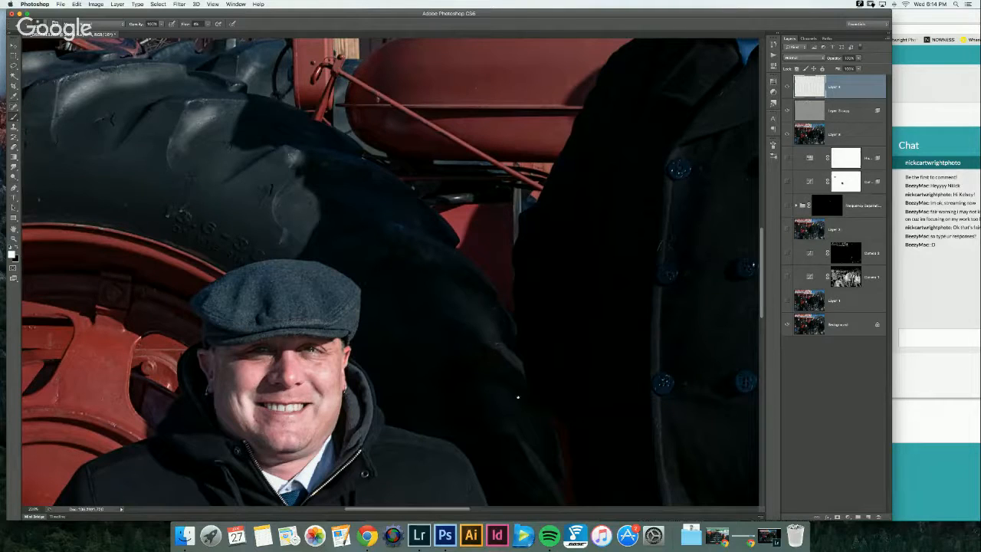
Step: Raise the brush's minimum diameter to about 12% in Shape Dynamics and close the brush settings
left_click_drag(504, 374, 437, 152)
mouse_move(626, 302)
left_mouse_down()
mouse_move(611, 261)
mouse_move(614, 330)
mouse_move(605, 299)
mouse_move(618, 297)
left_mouse_up()
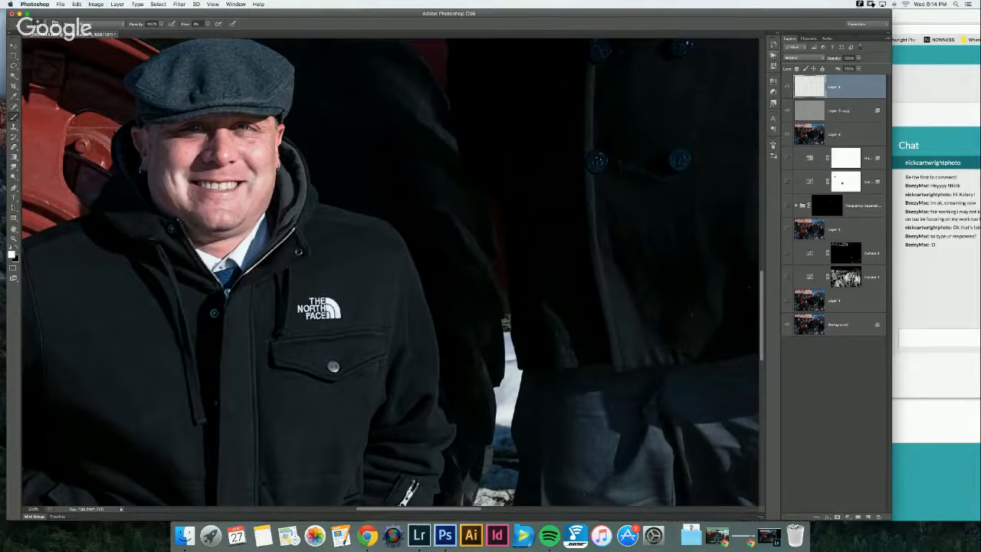
left_click(773, 144)
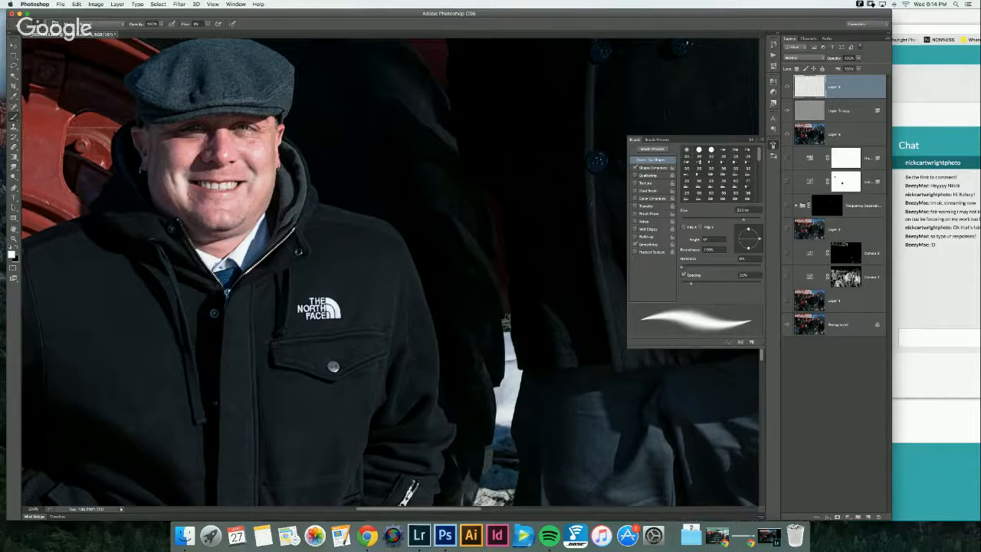
left_click(653, 167)
left_click_drag(682, 182, 691, 183)
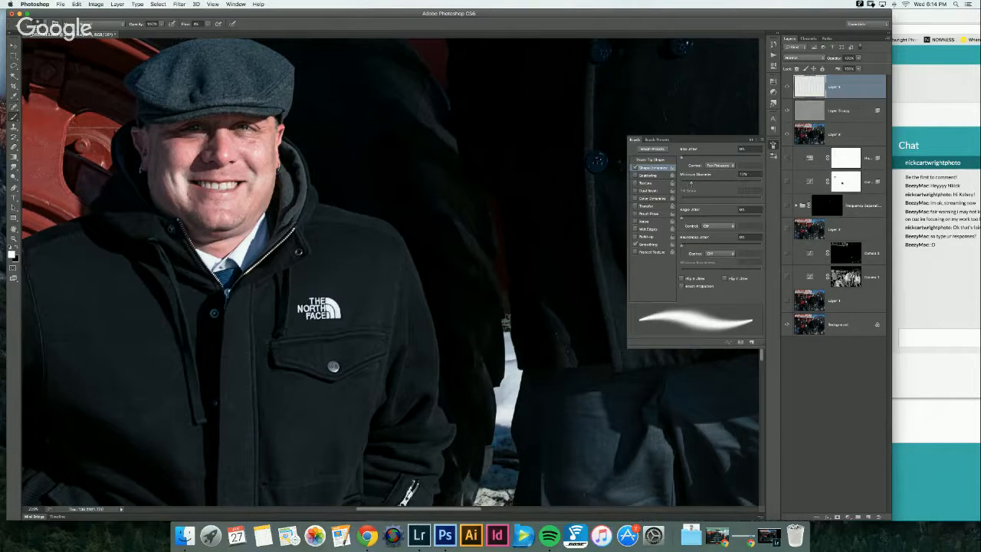
left_click(751, 140)
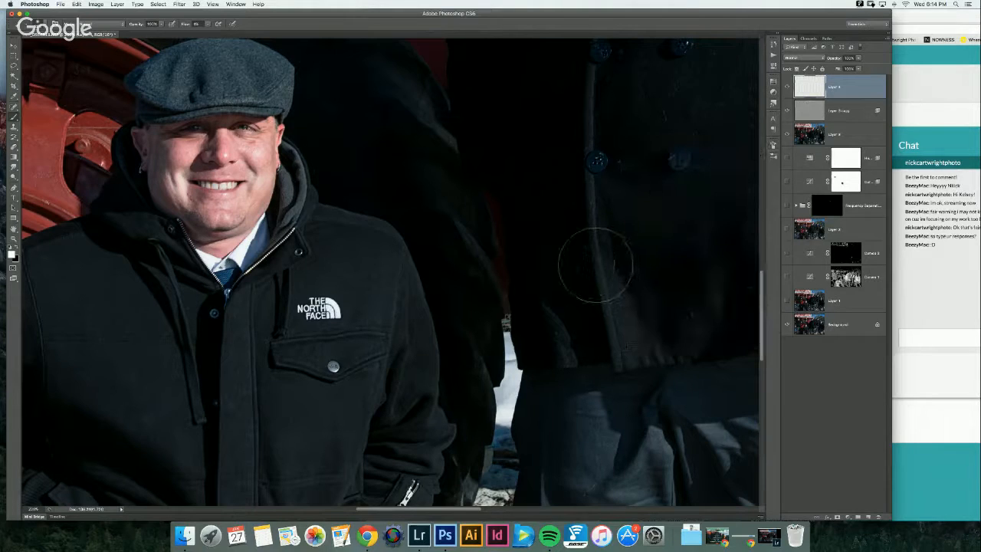
Step: Shrink the brush and paint a white highlight along the front edge of the bearded man's coat down to the hem
key("bracketleft")
key("bracketleft")
key("bracketleft")
key("bracketleft")
mouse_move(602, 234)
left_mouse_down()
mouse_move(607, 293)
mouse_move(604, 271)
mouse_move(618, 338)
mouse_move(616, 296)
mouse_move(642, 351)
left_mouse_up()
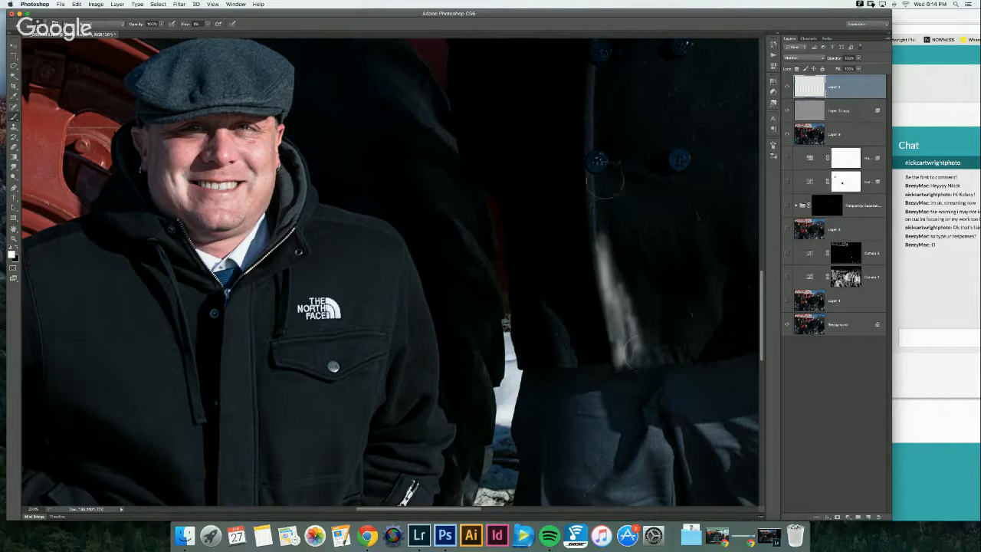
Step: Undo the last white highlight stroke on the chest of the bearded man's coat and open the edit history
key("super+minus")
key("super+minus")
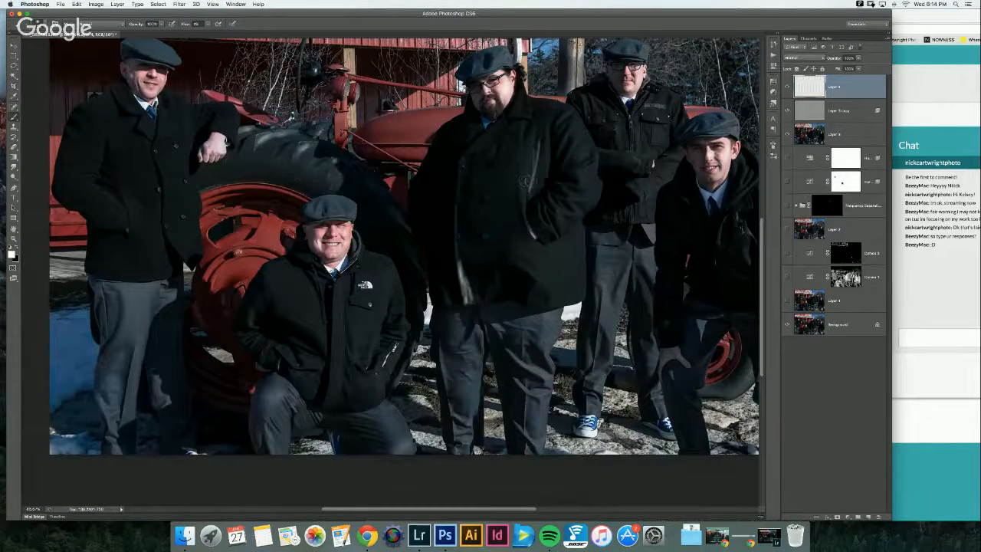
key("super+z")
left_click(773, 45)
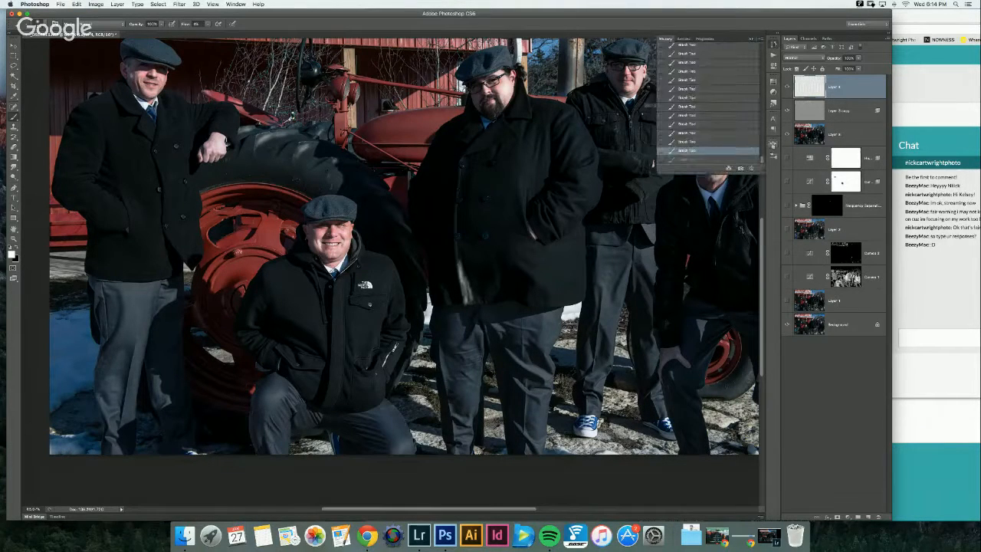
Step: Enable Transfer for the brush and set the flow jitter control to Pen Pressure
left_click(773, 144)
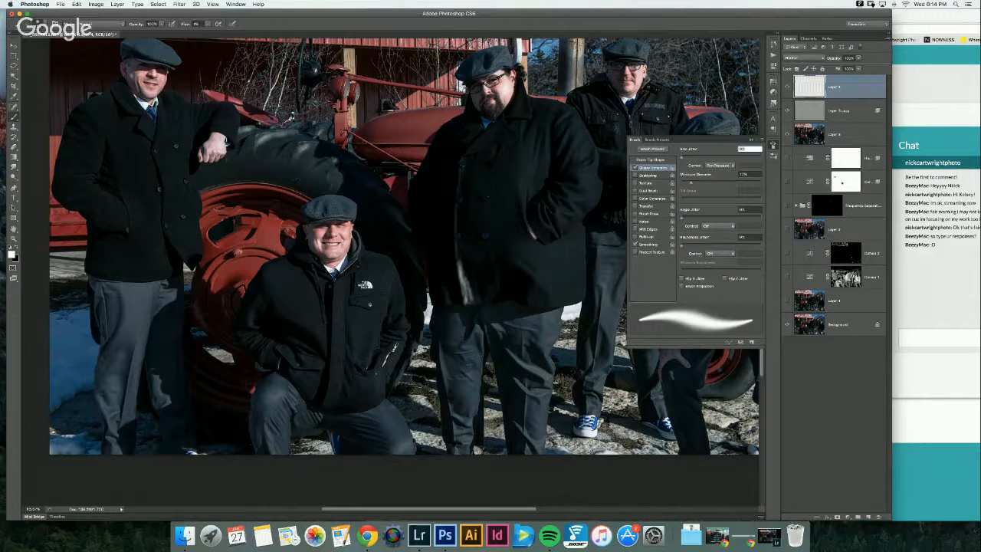
left_click(634, 205)
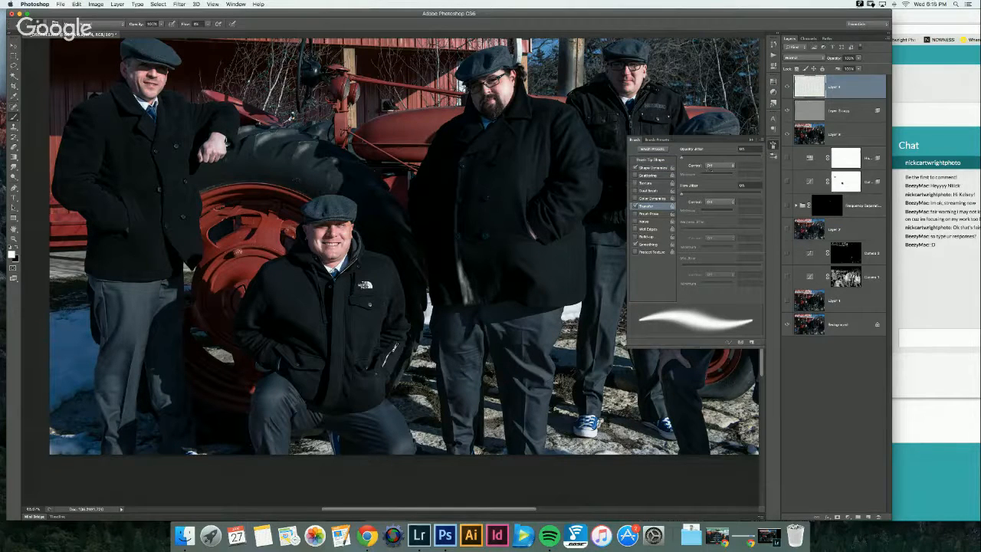
left_click(716, 201)
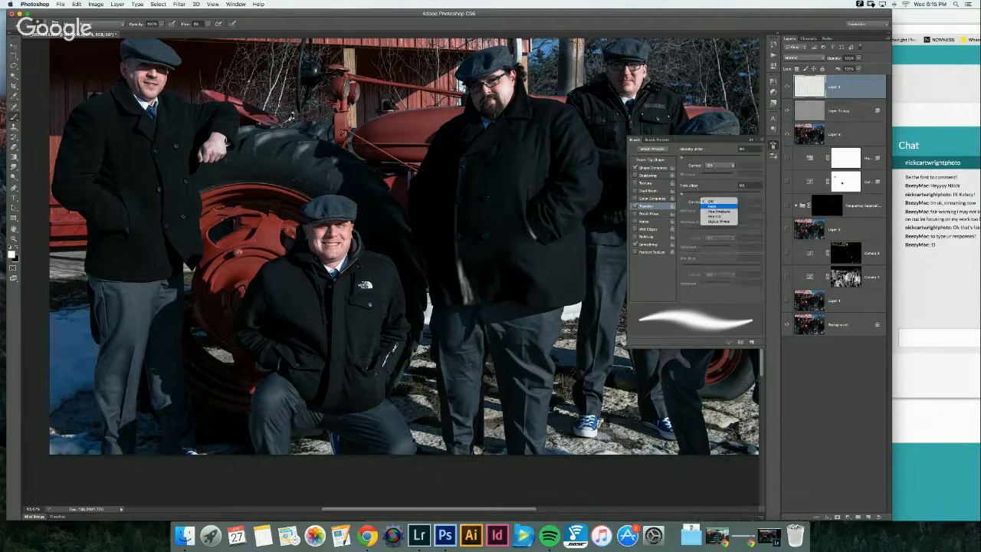
left_click(717, 211)
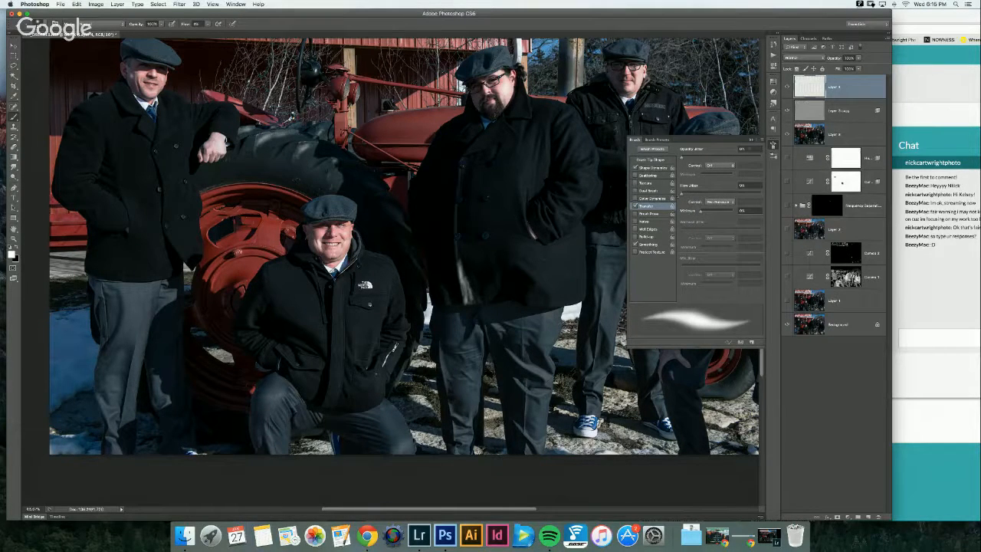
left_click(751, 140)
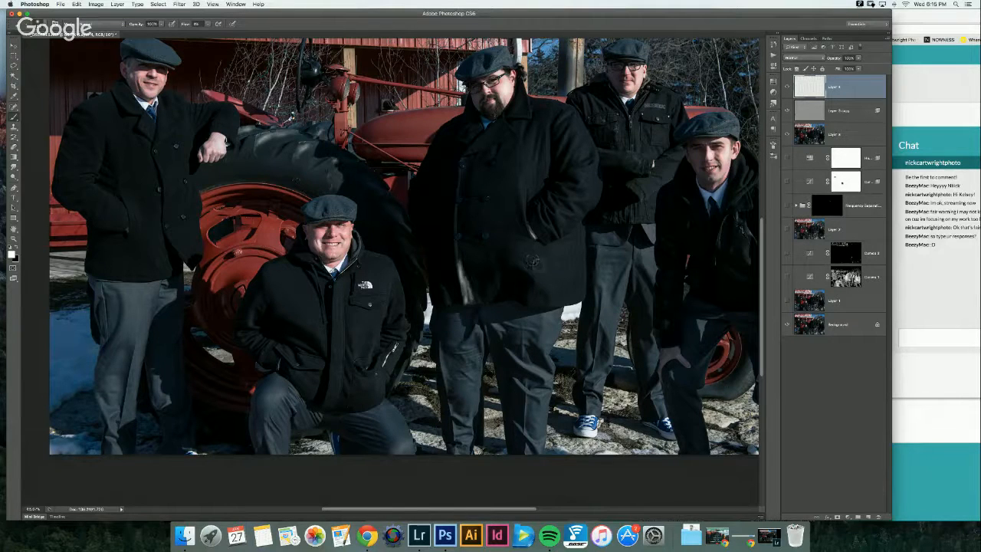
Step: Try a pressure-controlled white highlight on the lower part of the bearded man's coat, and undo the strokes
mouse_move(527, 264)
left_mouse_down()
mouse_move(545, 280)
mouse_move(525, 254)
mouse_move(561, 277)
mouse_move(530, 254)
mouse_move(560, 277)
mouse_move(565, 252)
left_mouse_up()
key("super+alt+z")
key("super+alt+z")
key("super+alt+z")
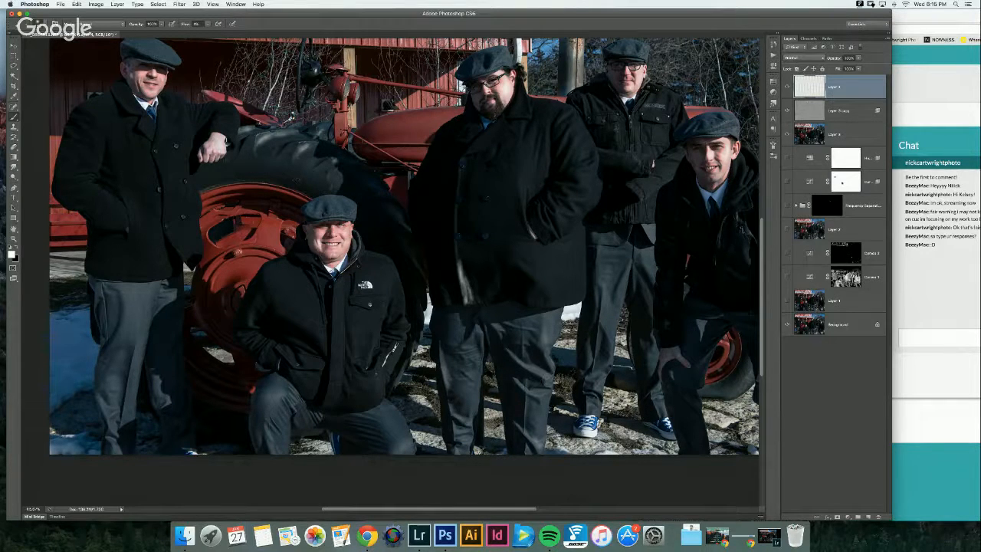
Step: Remove the white highlight along the front edge of the bearded man's coat with the Clone Stamp
key("s")
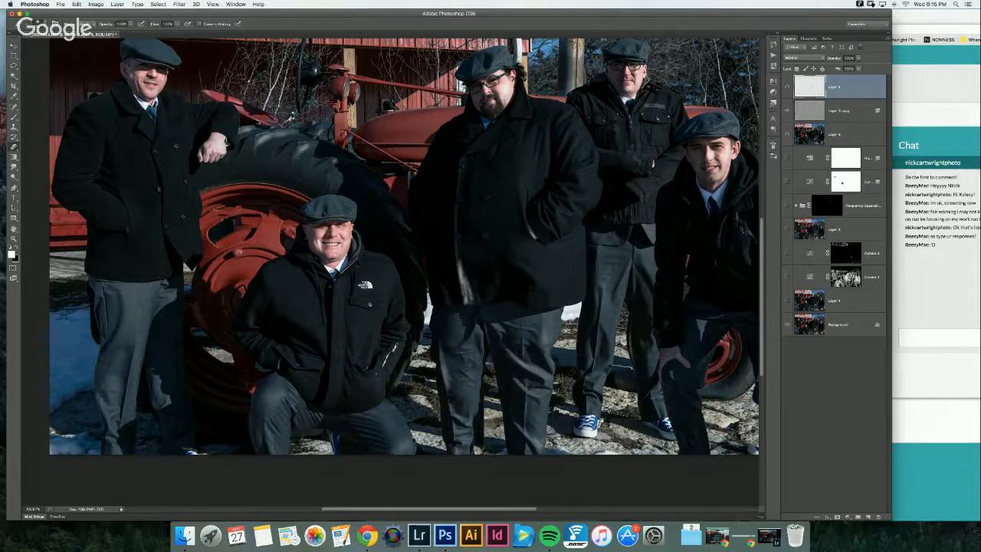
mouse_move(459, 184)
left_mouse_down()
mouse_move(466, 296)
mouse_move(460, 279)
left_mouse_up()
Step: Try the Spot Healing Brush on the trouser leg of the man standing at the back, and return to the Brush tool
left_click(13, 105)
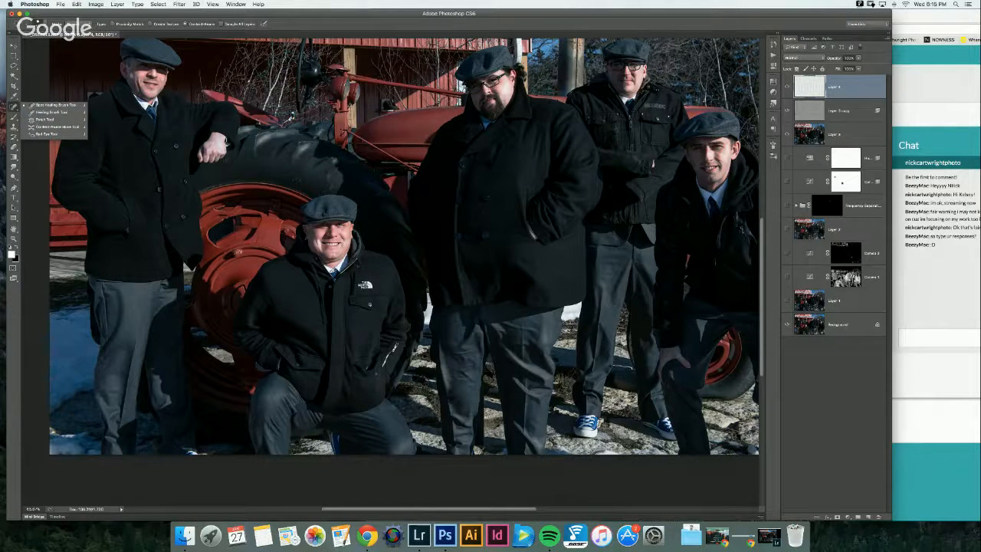
left_click(56, 105)
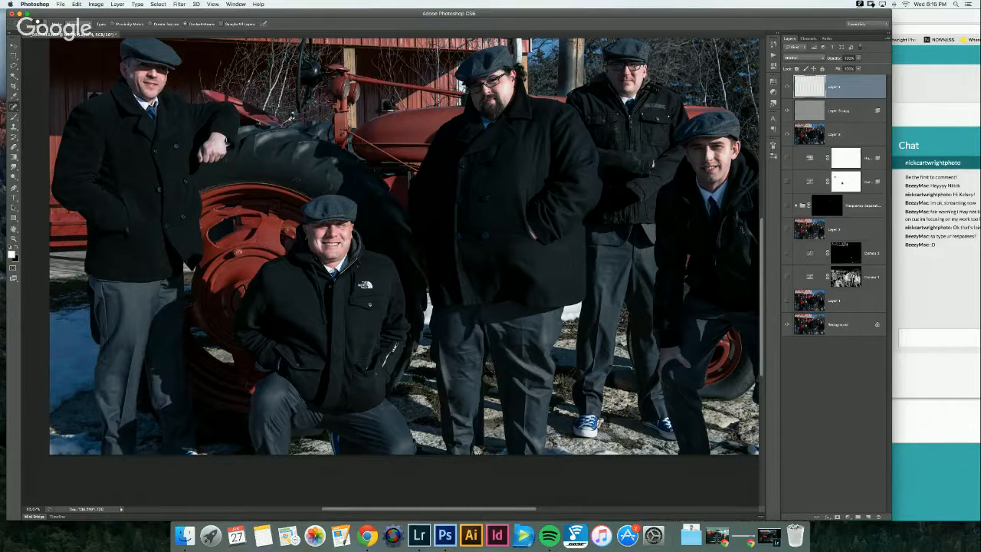
left_click_drag(608, 308, 605, 324)
key("v")
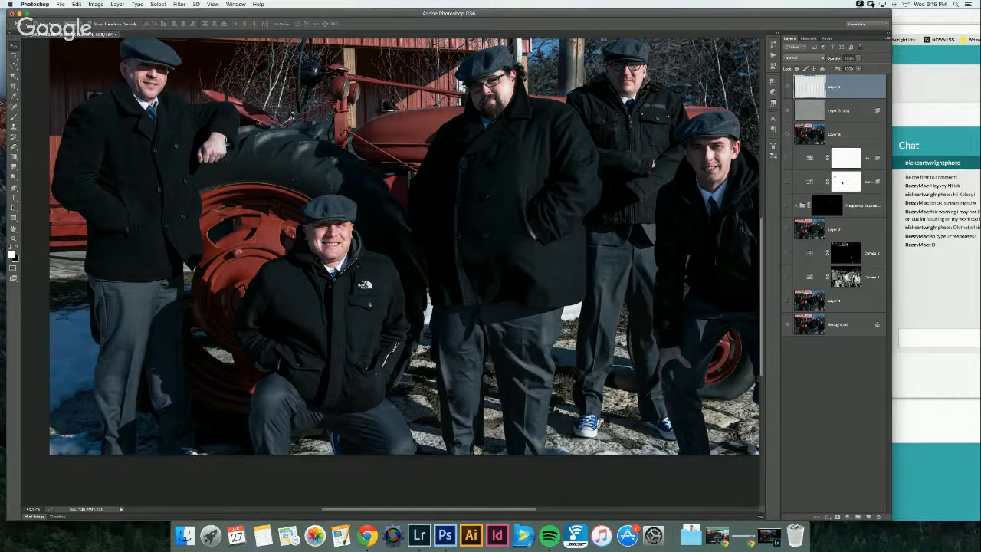
key("j")
key("b")
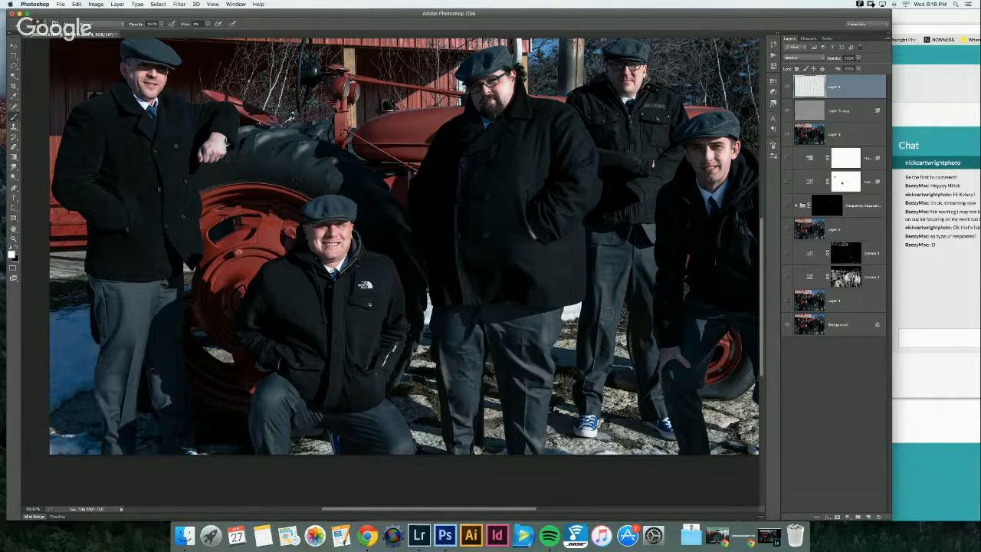
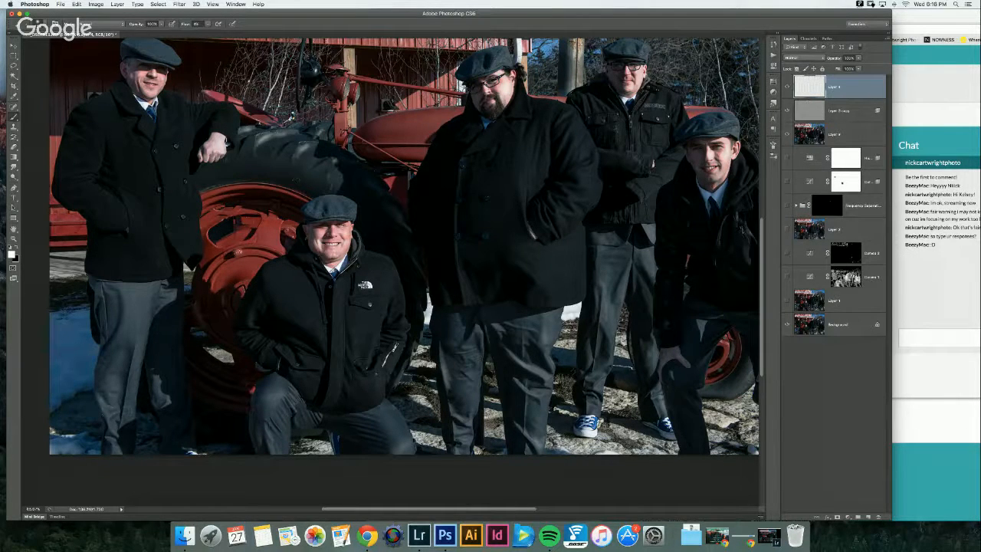
Step: Paint white highlights down the trouser legs of the man standing beside the tractor wheel in the long coat
mouse_move(115, 414)
left_mouse_down()
mouse_move(107, 423)
mouse_move(111, 403)
mouse_move(110, 417)
left_mouse_up()
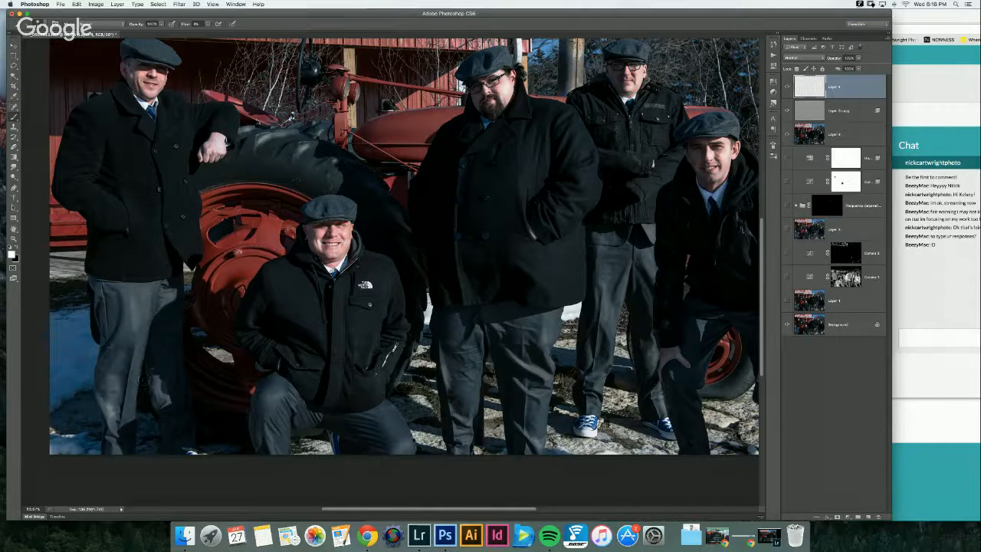
mouse_move(157, 387)
left_mouse_down()
mouse_move(164, 406)
mouse_move(157, 397)
left_mouse_up()
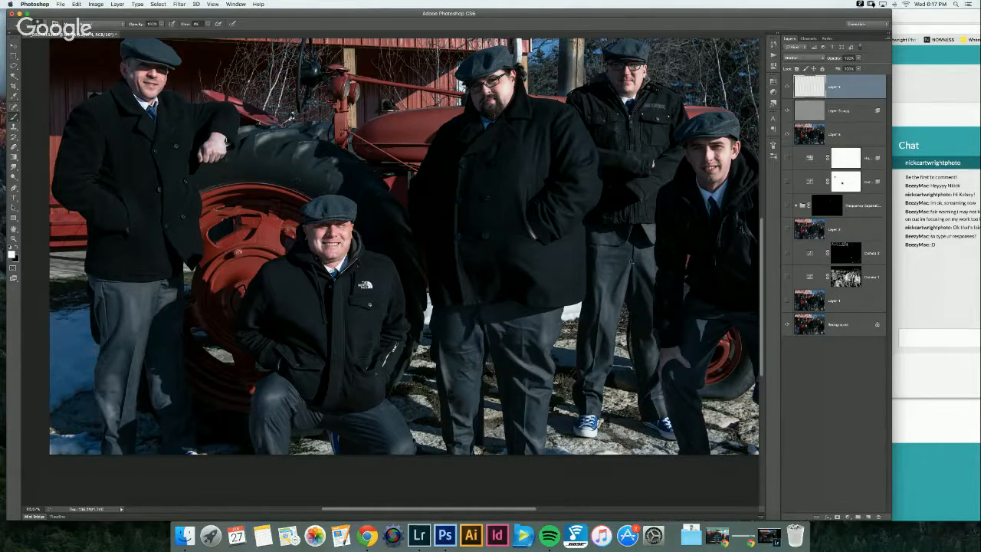
key("super+0")
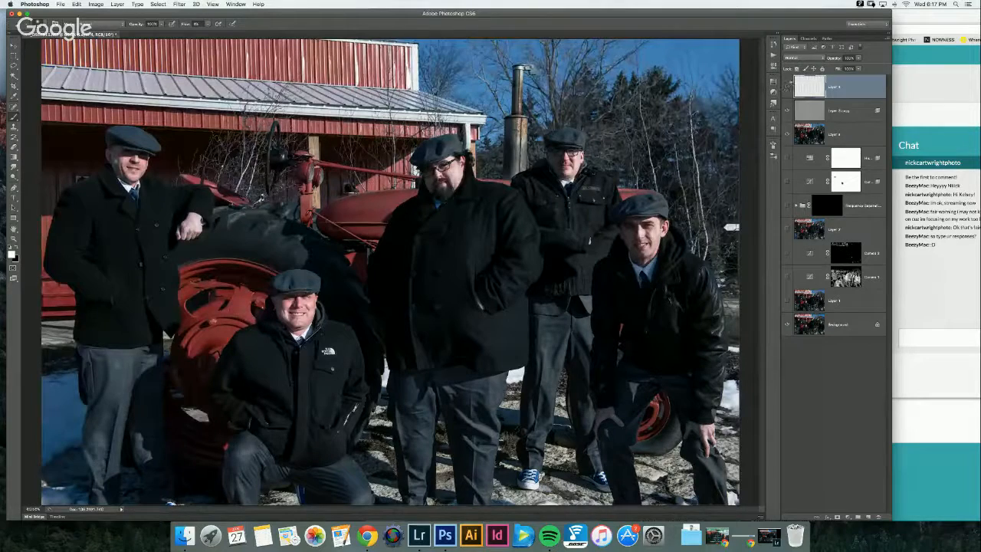
Step: Set the white highlight layer's blend mode to Soft Light and toggle its visibility to compare the effect
left_click(802, 57)
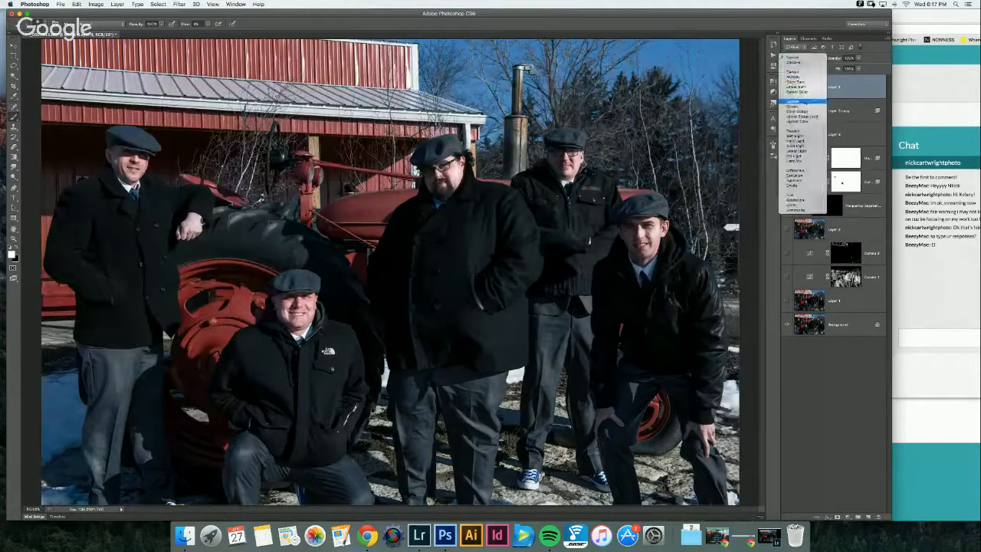
left_click(795, 135)
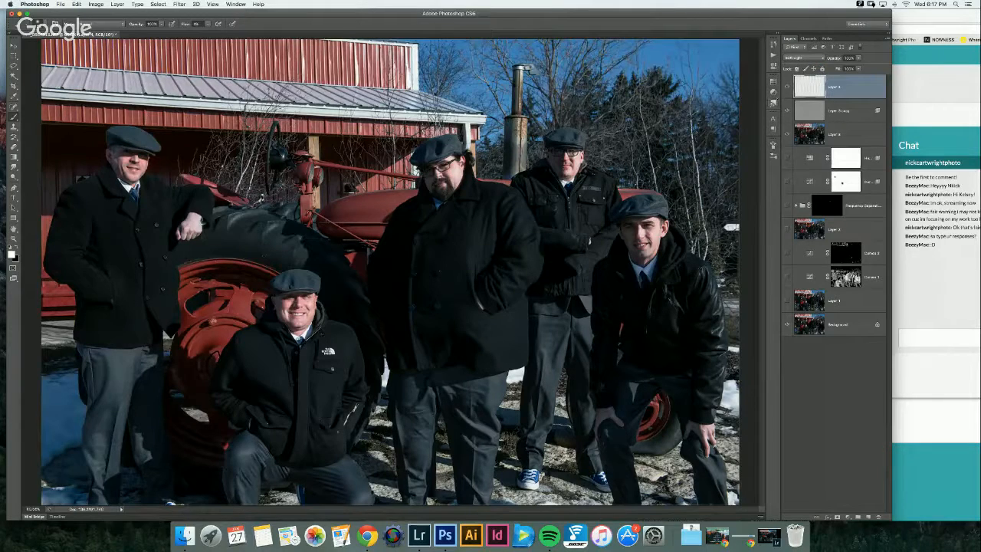
left_click(787, 86)
left_click(787, 87)
left_click(787, 87)
left_click(787, 86)
Step: Add a new layer above the white highlights, with black as the foreground color and Soft Light as its blend mode
left_click(868, 517)
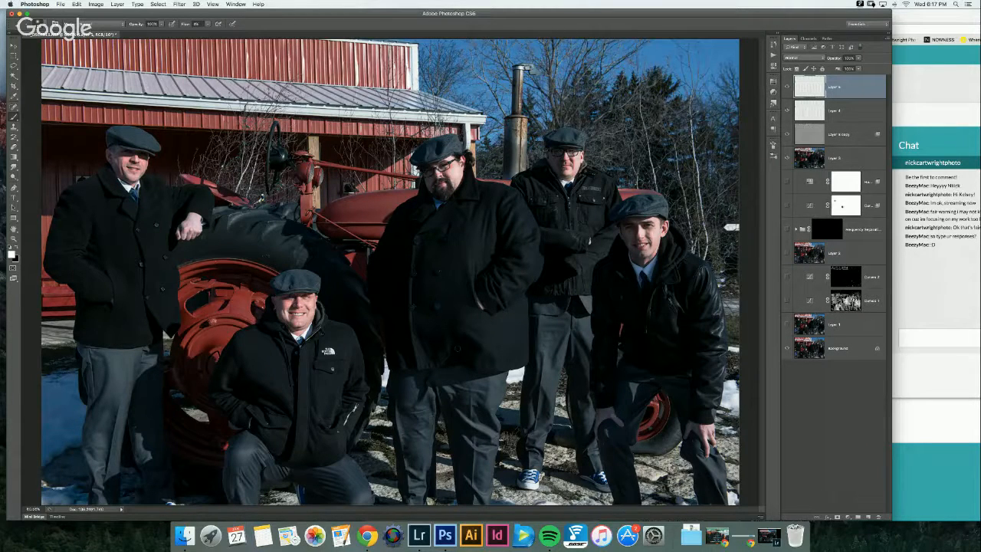
key("x")
left_click(800, 57)
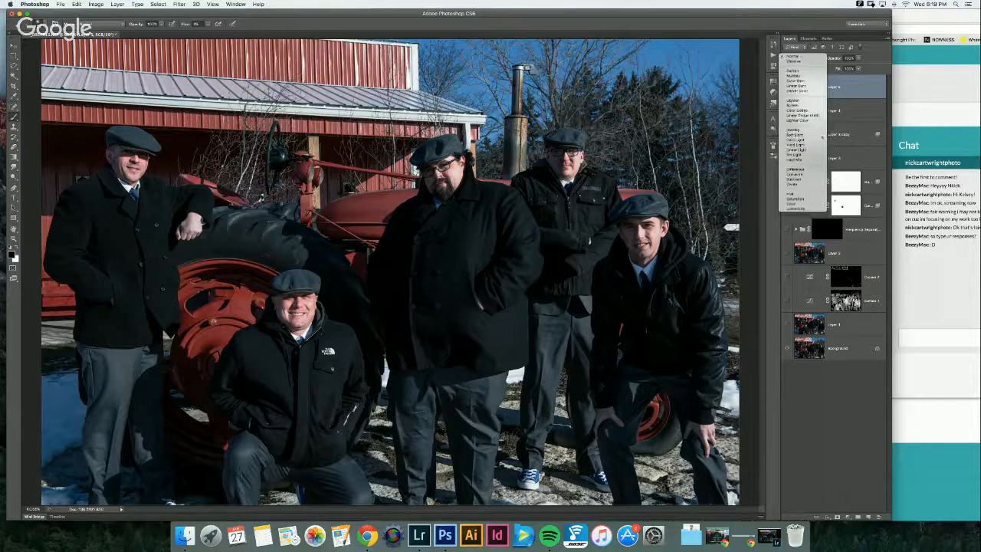
left_click(797, 135)
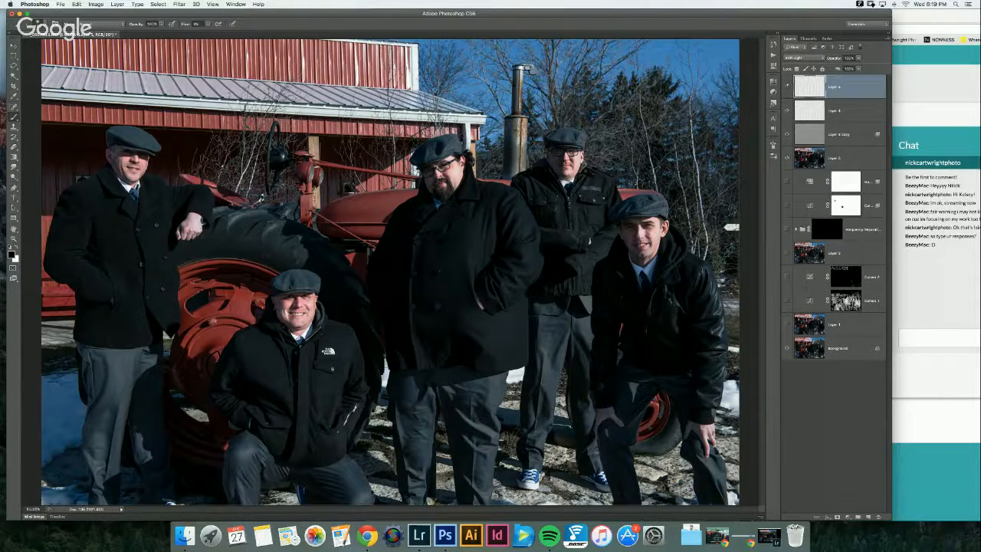
Step: Compare the photo with the two painted Soft Light layers hidden and shown, including at a reduced overall view
left_click(787, 86)
left_click(788, 87)
left_click_drag(788, 111, 798, 69)
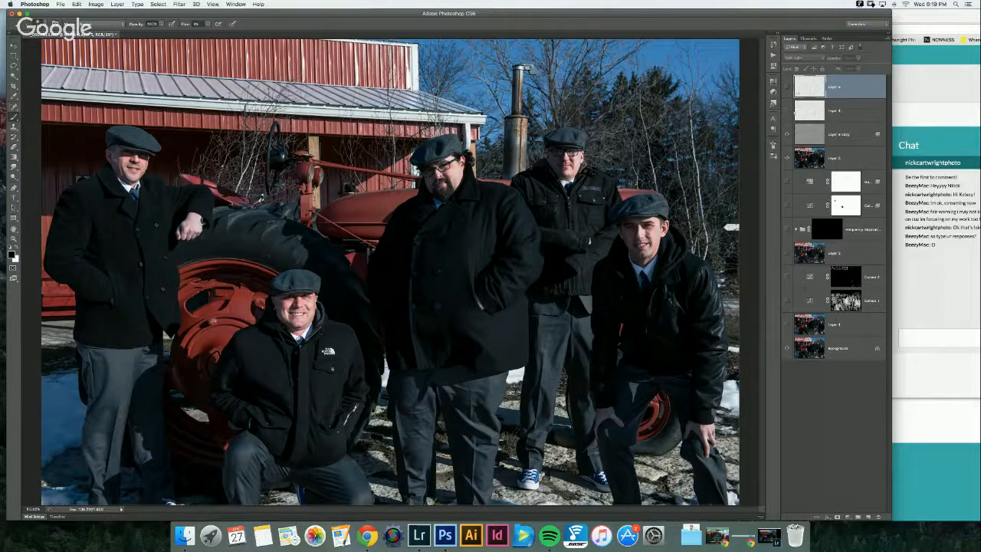
mouse_move(786, 112)
left_mouse_down()
mouse_move(786, 86)
mouse_move(786, 112)
left_mouse_up()
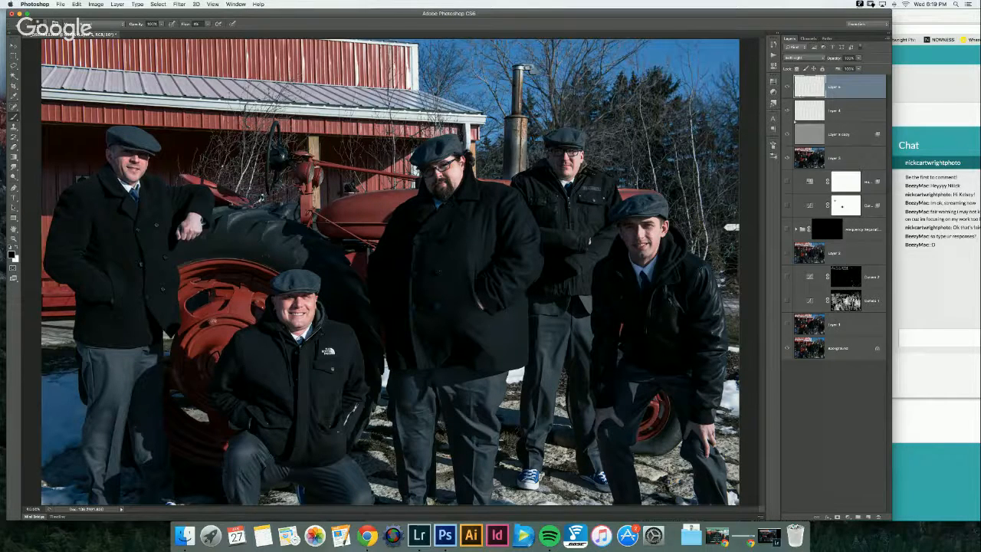
key("super+minus")
key("super+minus")
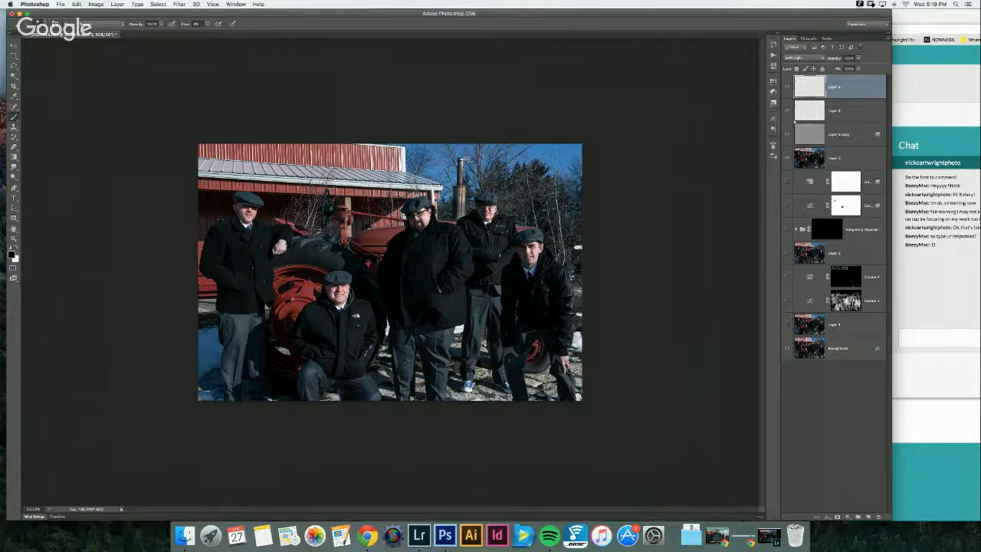
Step: Switch to Chrome, look over the live stream page and its chat, and return to Photoshop
key("super+Tab")
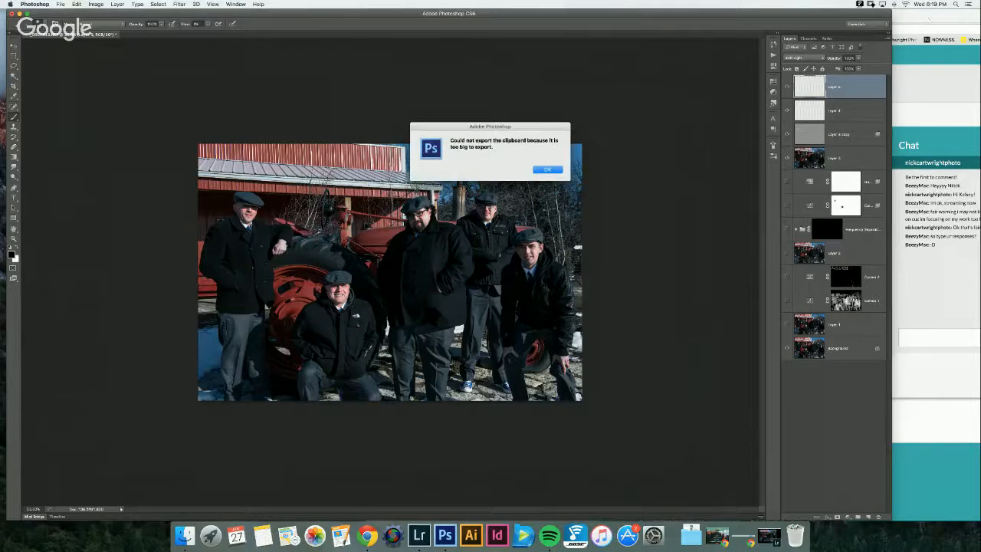
left_click(547, 170)
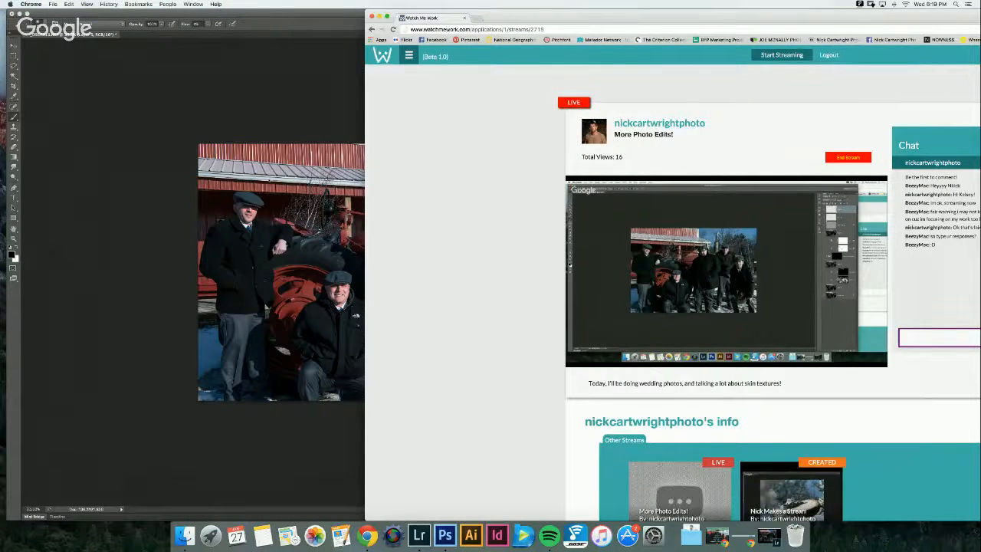
scroll(678, 337, "down", 5)
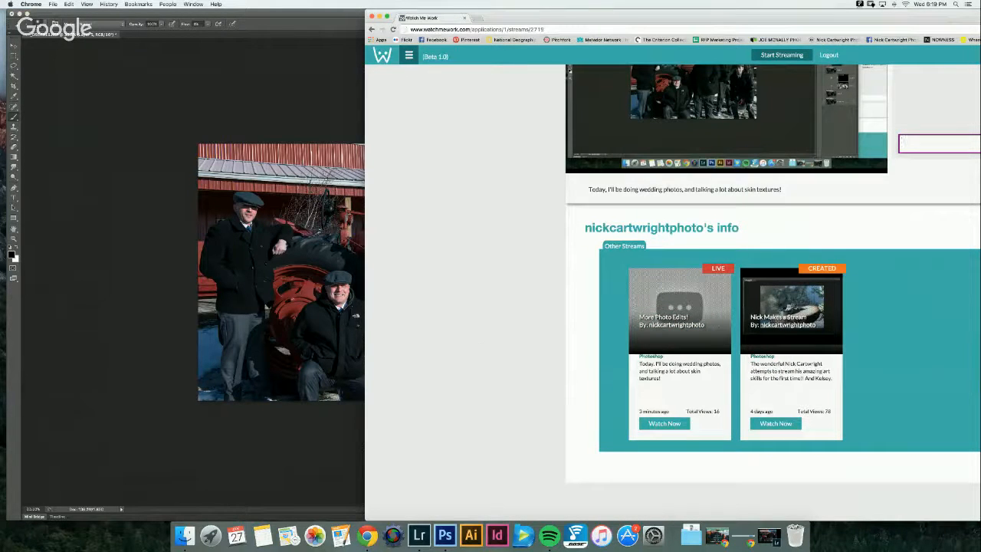
left_click(242, 137)
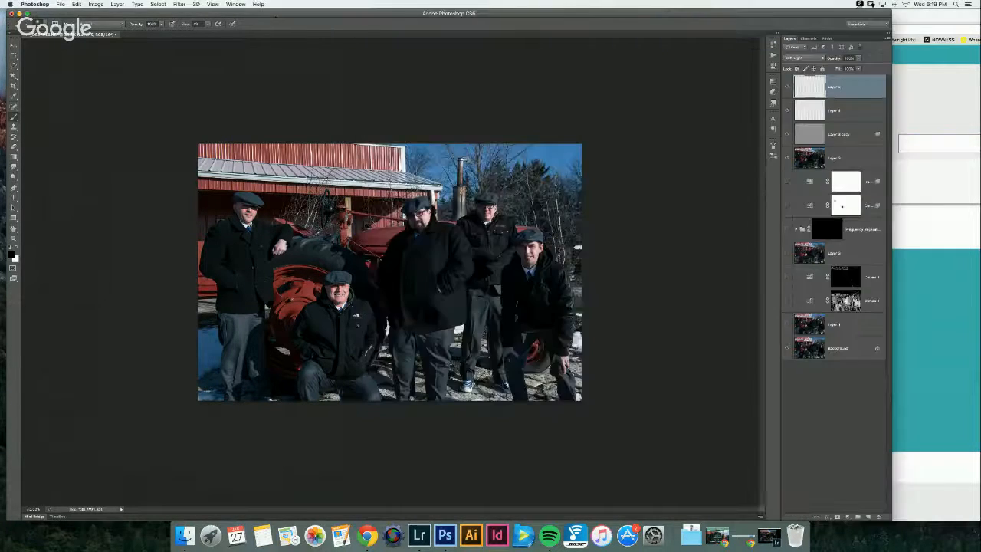
left_click(919, 23)
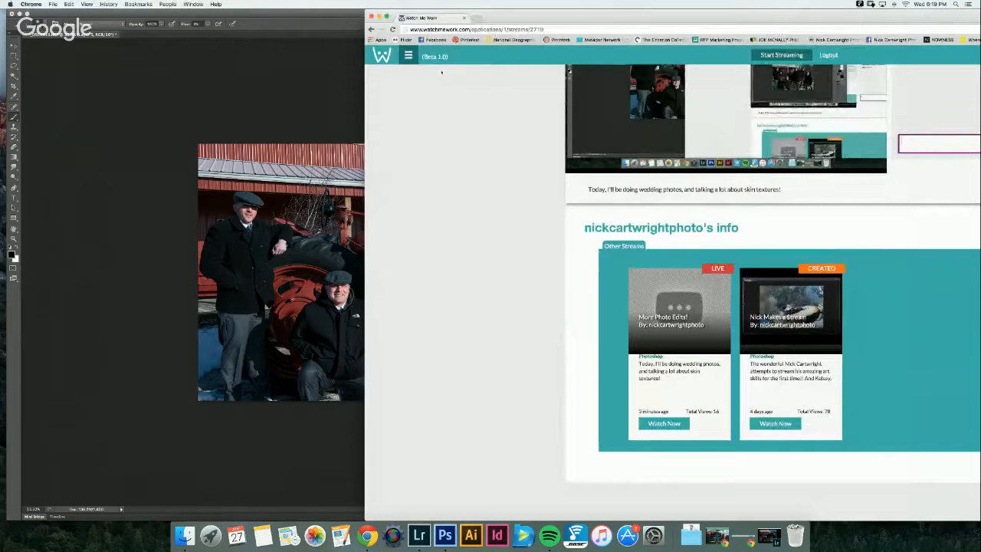
scroll(502, 200, "up", 5)
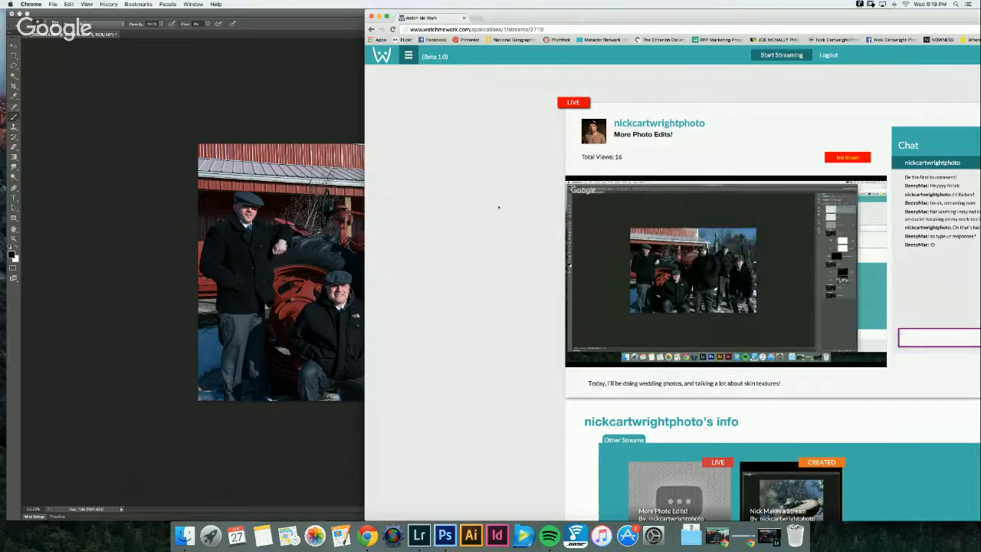
key("super+Tab")
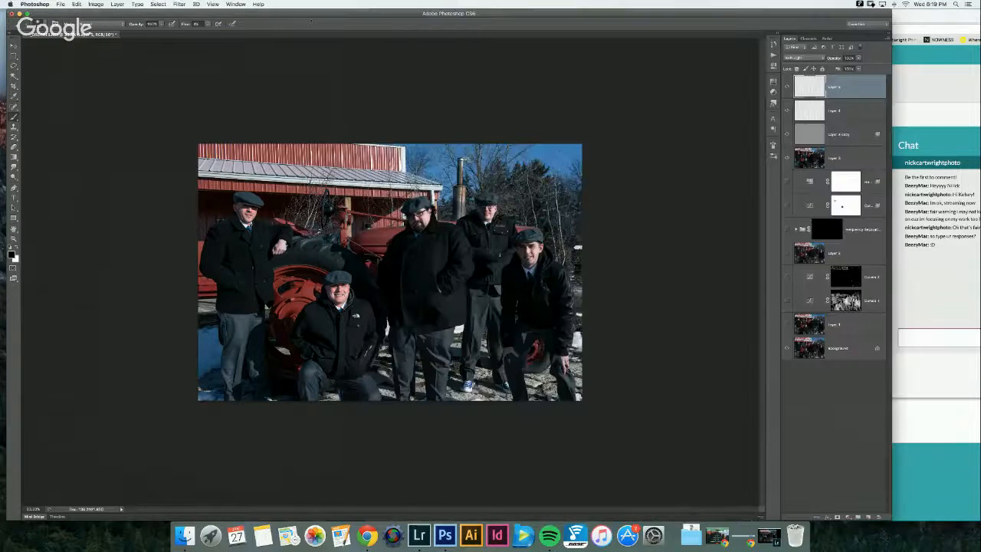
Step: Reposition the Photoshop and Chrome windows so the stream page's full chat column shows beside the photo editor
left_click_drag(513, 13, 478, 15)
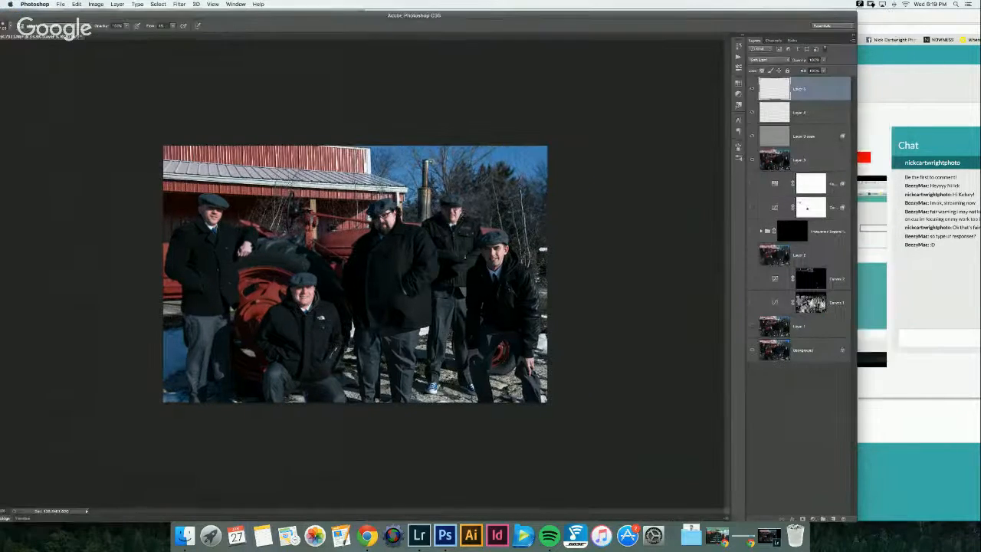
key("super+Tab")
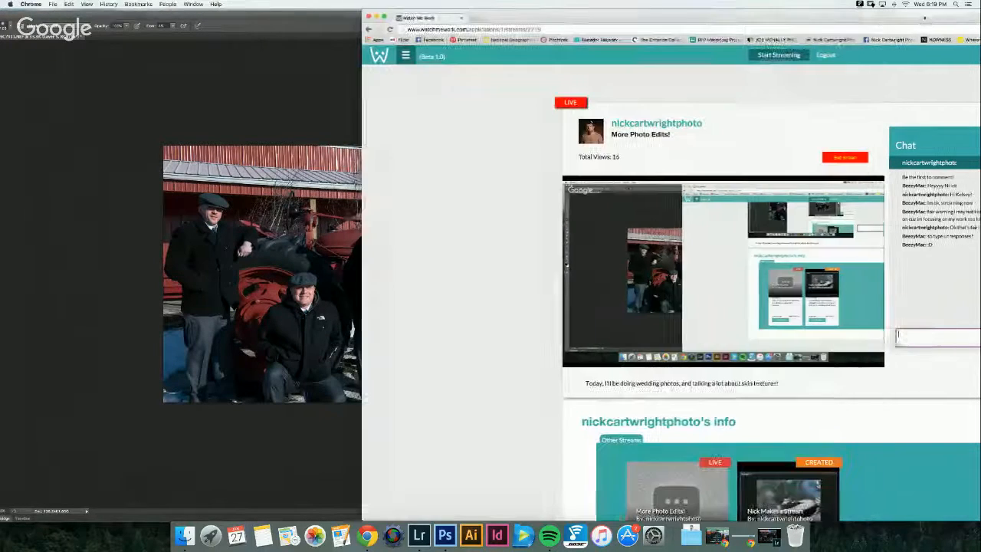
key("super+Tab")
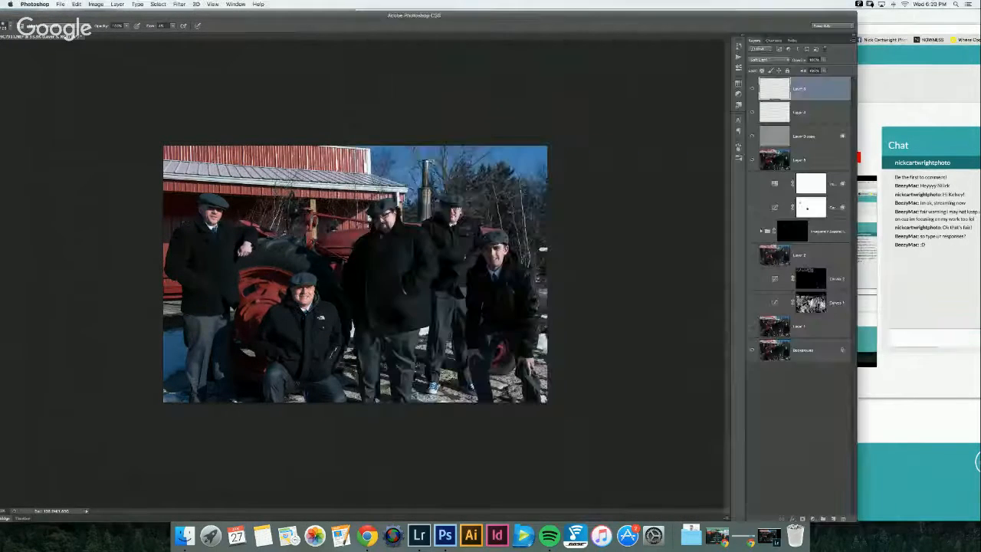
left_click_drag(923, 14, 885, 13)
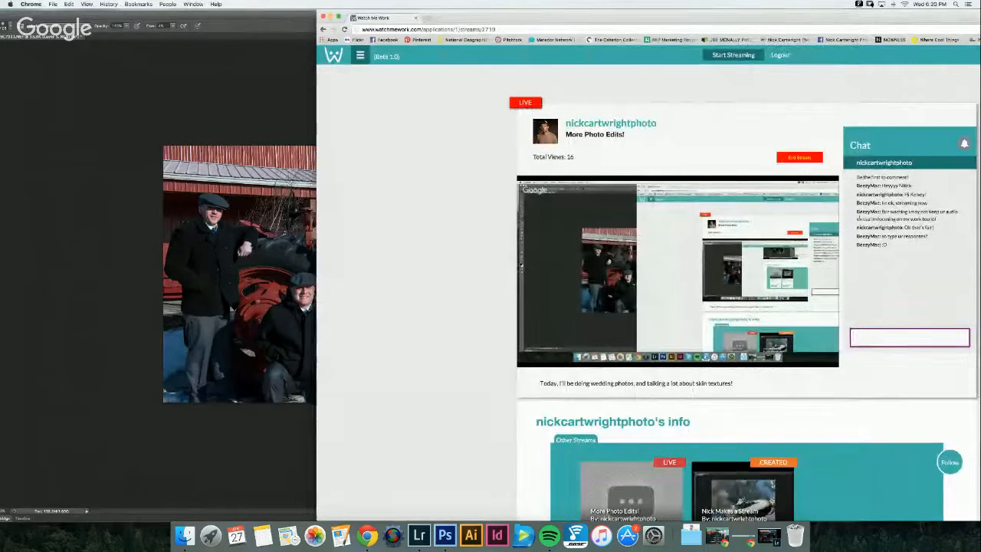
Step: Restore the minimized Google Hangouts broadcast window in Chrome
key("super+Tab")
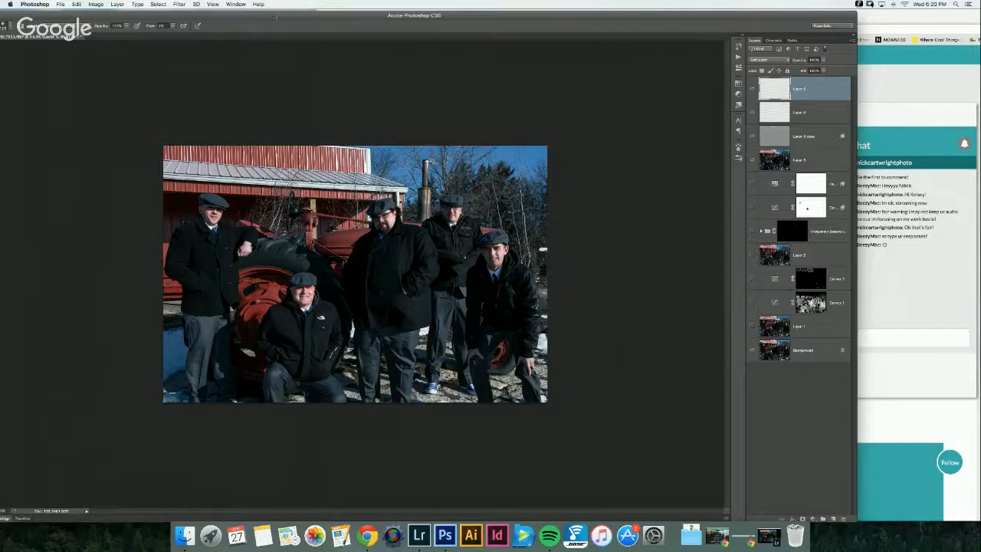
left_click(743, 537)
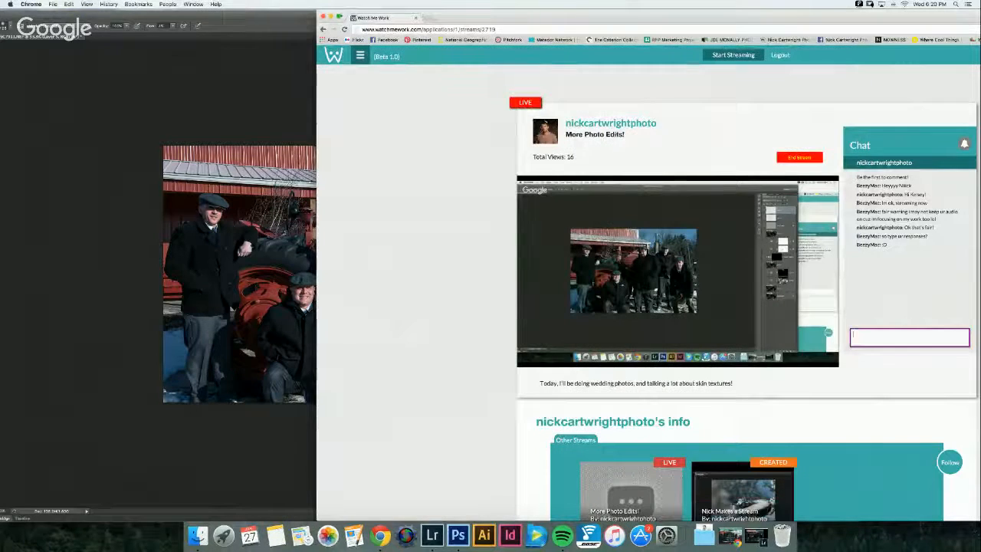
left_click(729, 536)
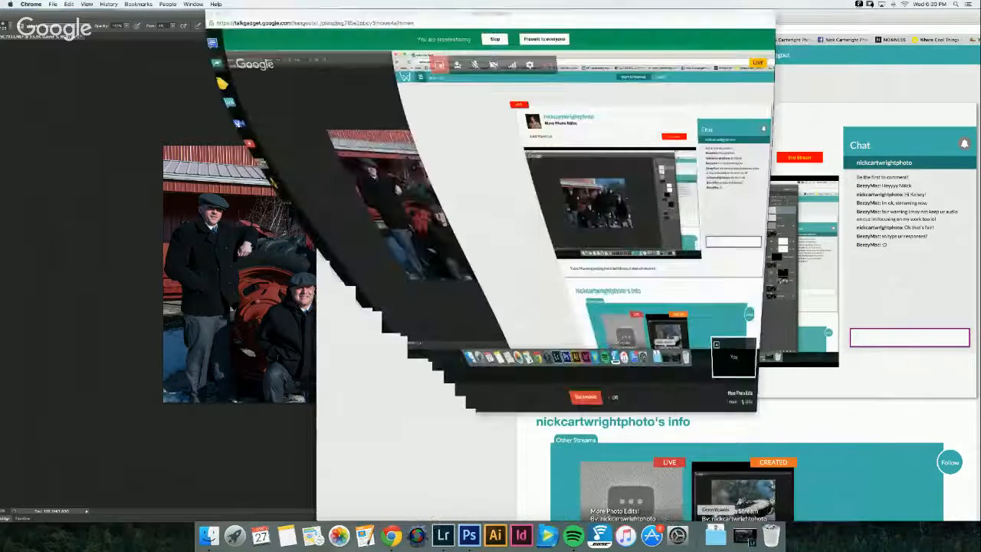